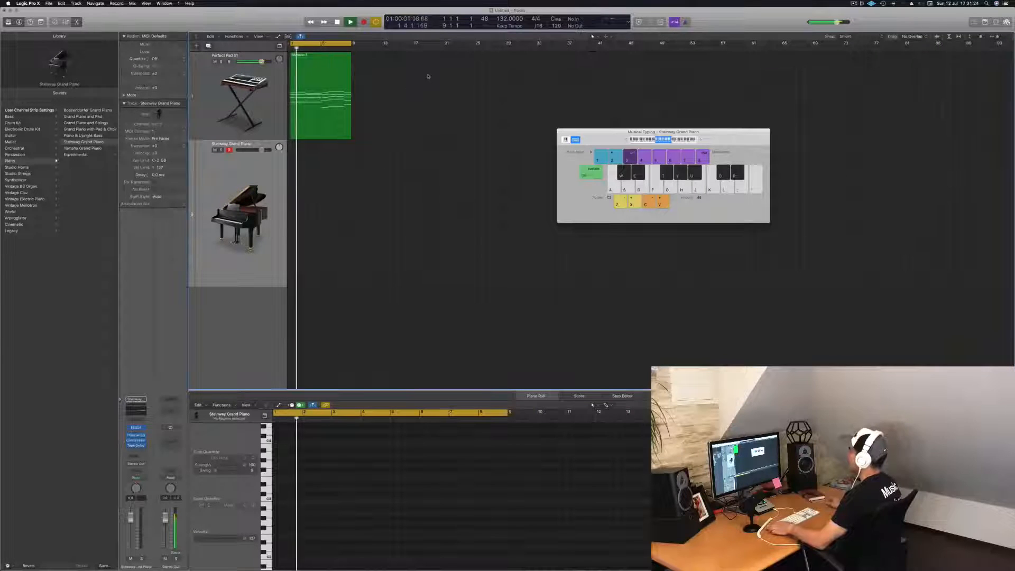
# In the pad region, shorten the bar 6 bass note to one bar and replace the bar 7 chord by extending the final chord across bars 7 and 8
pyautogui.press('space')
pyautogui.click(313, 60)
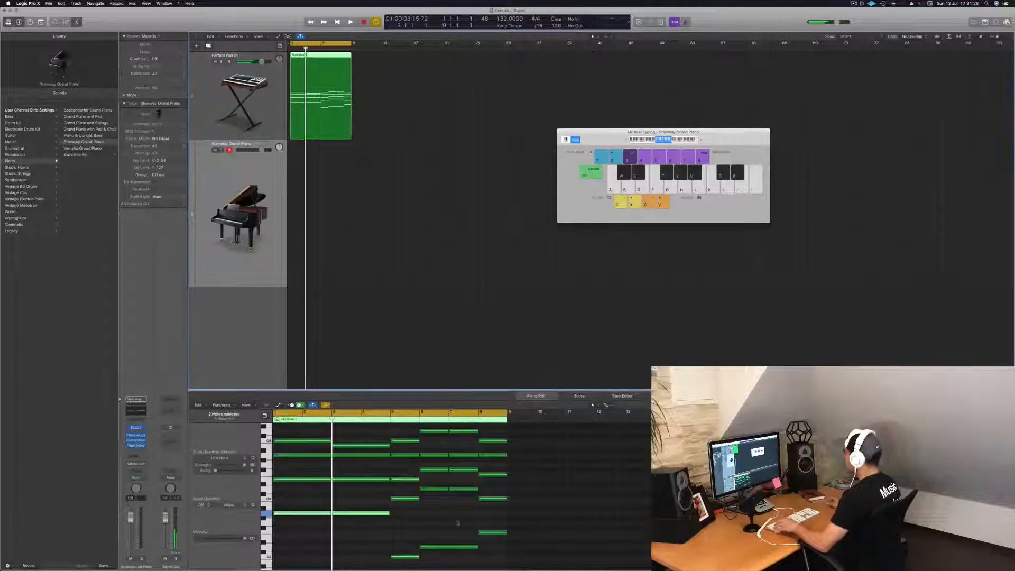
pyautogui.scroll(-4, 458, 532)
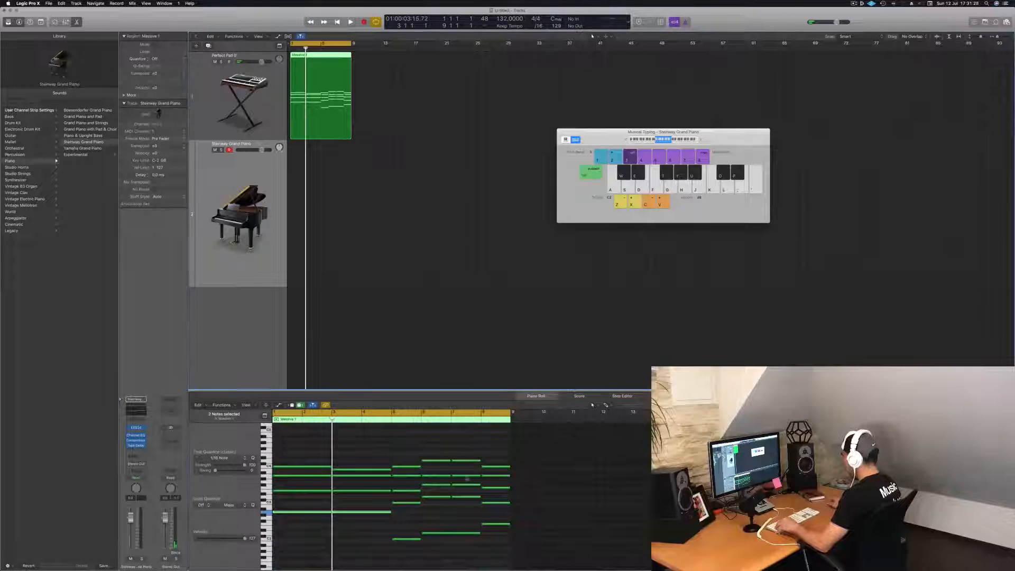
pyautogui.moveTo(466, 448); pyautogui.dragTo(470, 560)
pyautogui.click(465, 509)
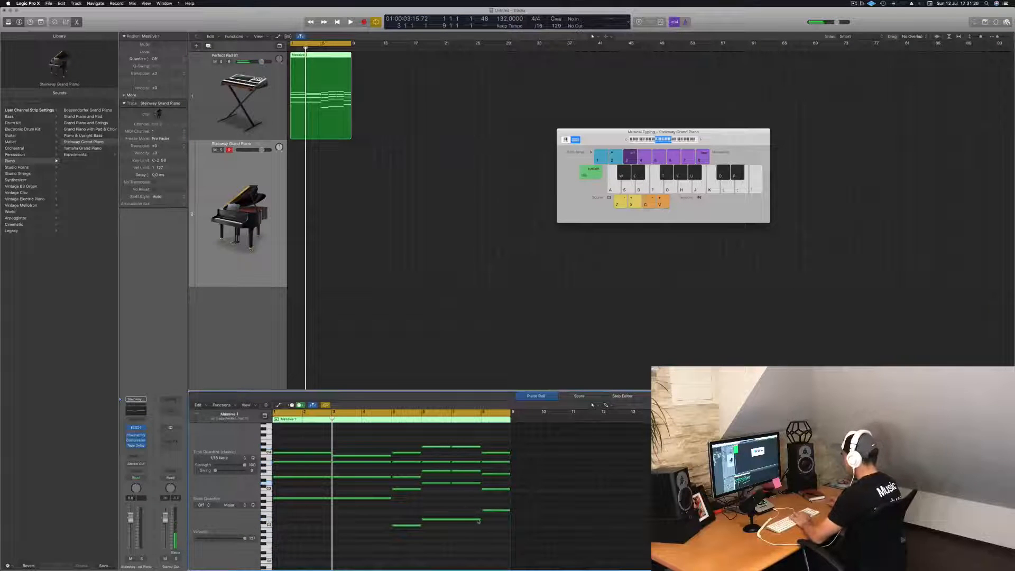
pyautogui.moveTo(480, 519); pyautogui.dragTo(452, 521)
pyautogui.moveTo(470, 439); pyautogui.dragTo(497, 520)
pyautogui.press('BackSpace')
pyautogui.moveTo(494, 454)
pyautogui.mouseDown()
pyautogui.moveTo(466, 455)
pyautogui.moveTo(511, 455)
pyautogui.mouseUp()
# Play the loop to check the edited pad chords, moving the Musical Typing window out of the way
pyautogui.press('space')
pyautogui.click(412, 211)
pyautogui.click(320, 127)
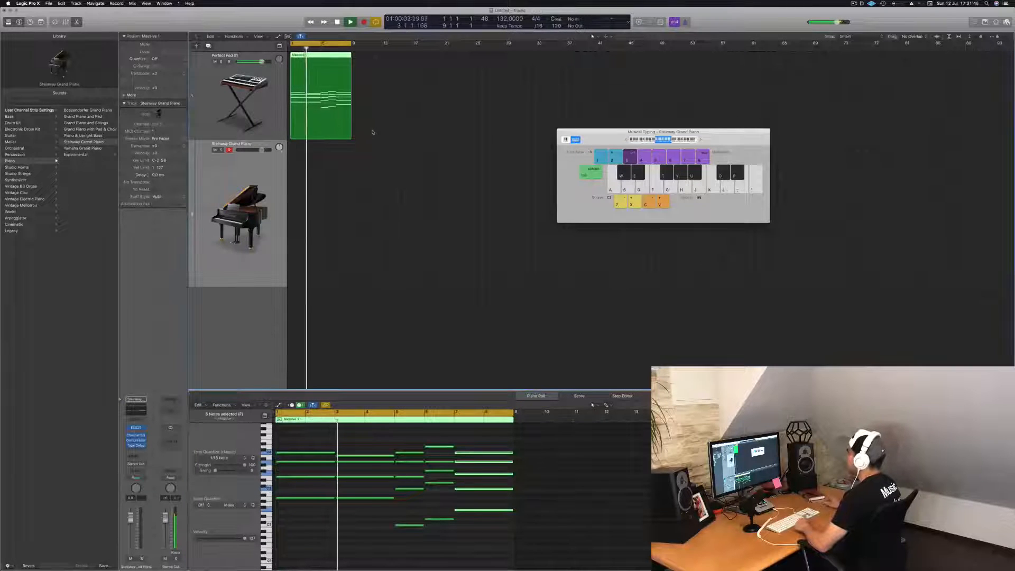
pyautogui.moveTo(615, 136); pyautogui.dragTo(661, 113)
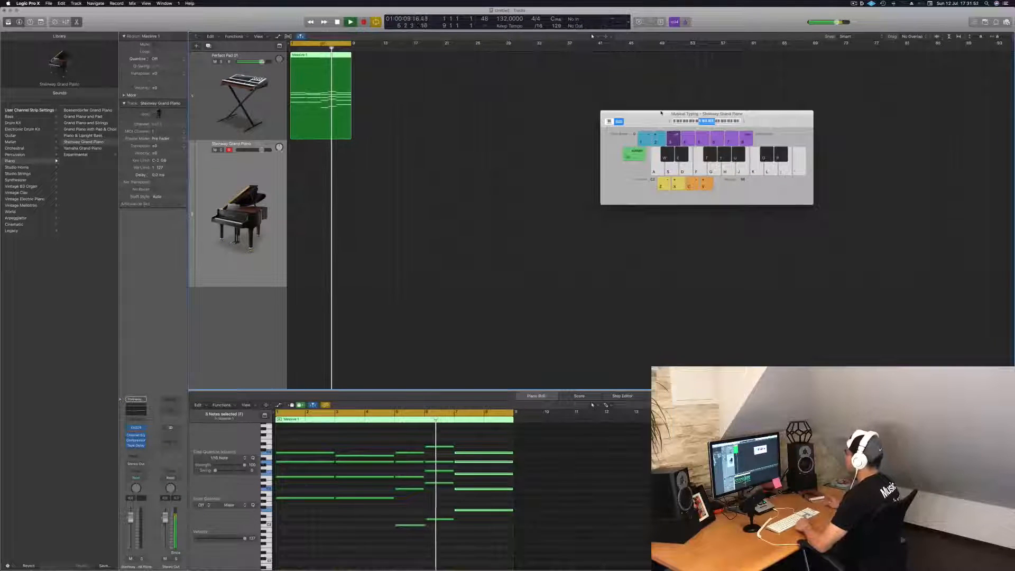
pyautogui.moveTo(661, 113); pyautogui.dragTo(669, 88)
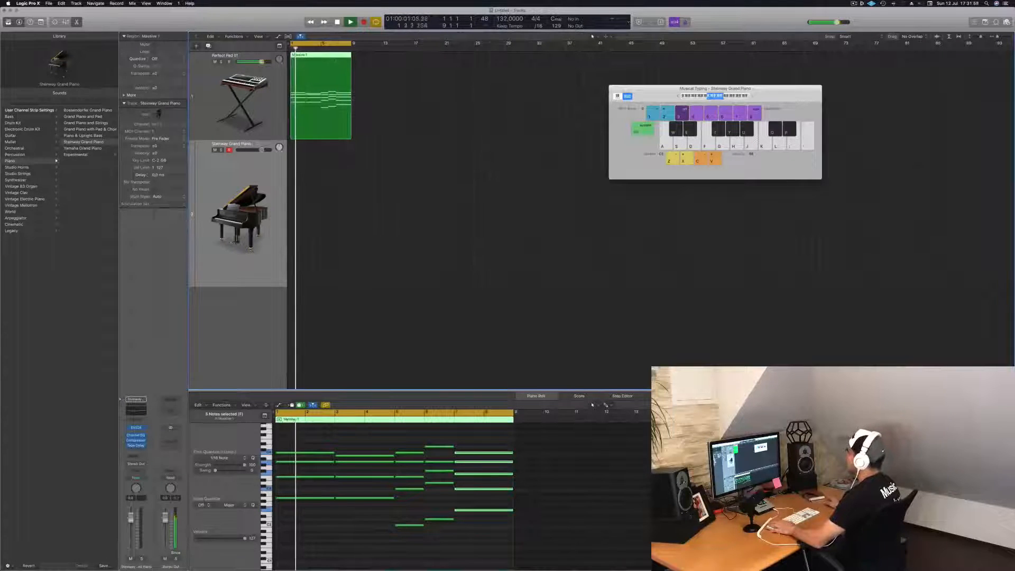
# Place a backup copy of the pad region at about bar 27 on the same track
pyautogui.press('space')
pyautogui.moveTo(310, 55); pyautogui.dragTo(510, 55)
pyautogui.press('space')
# Open the Alchemy instrument of the Perfect Pad 01 track, move its window clear of the first region, and play the loop
pyautogui.press('Up')
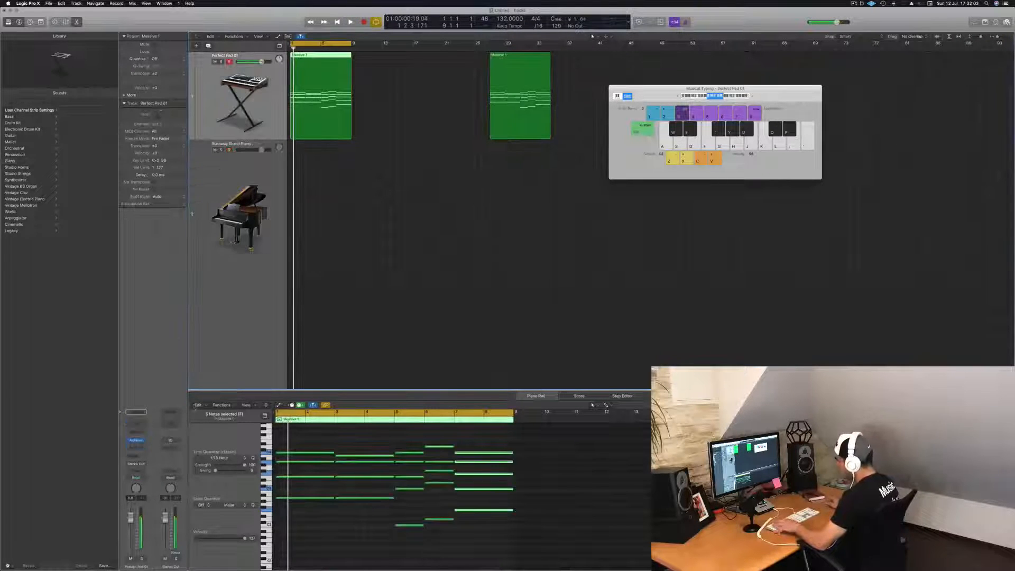
pyautogui.click(136, 440)
pyautogui.moveTo(696, 173); pyautogui.dragTo(636, 50)
pyautogui.click(495, 289)
pyautogui.click(497, 290)
pyautogui.press('space')
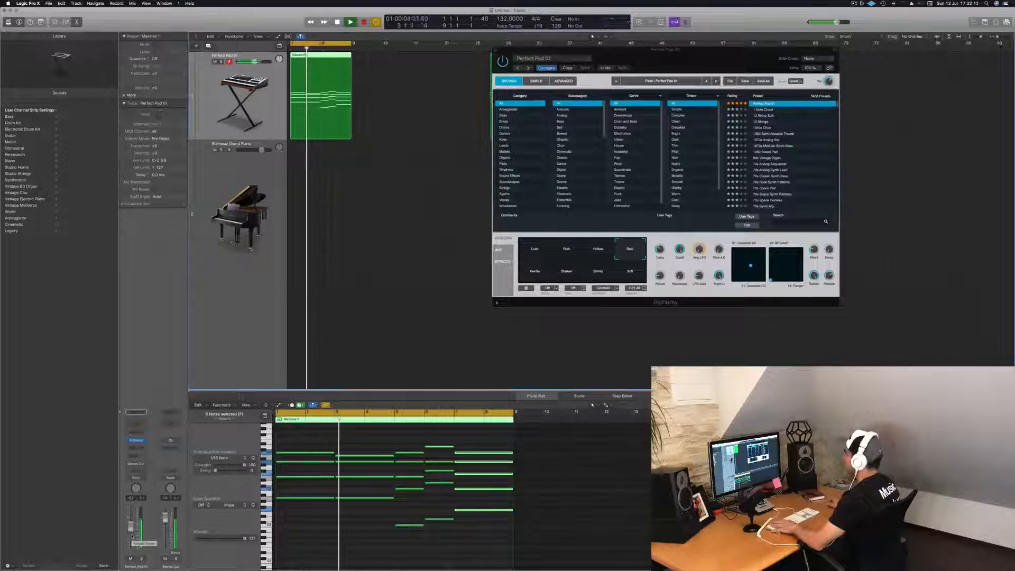
# Try transposing all notes of the first pad region down one octave while the loop plays
pyautogui.press('Return')
pyautogui.click(317, 549)
pyautogui.press('super+a')
pyautogui.hotkey('alt', 'shift', 'Down')
pyautogui.press('Return')
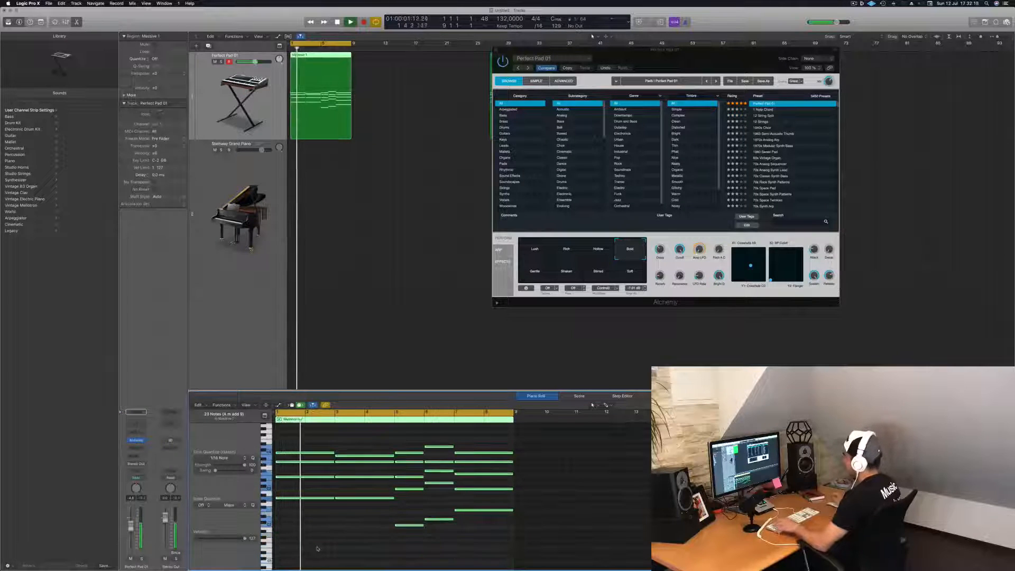
# Duplicate the Perfect Pad 01 track with its instrument and copy the first pad region onto the duplicate
pyautogui.click(383, 171)
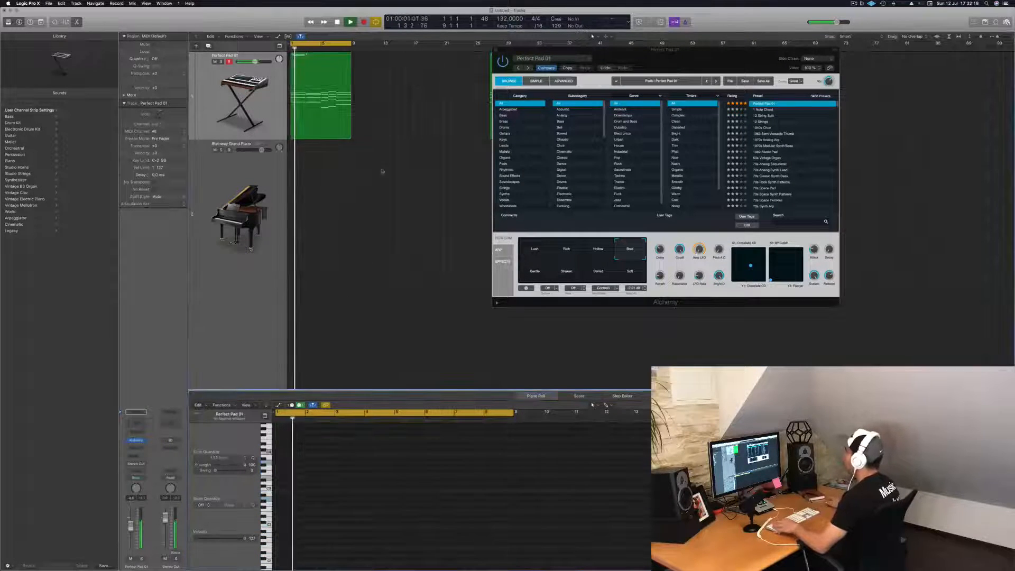
pyautogui.click(272, 165)
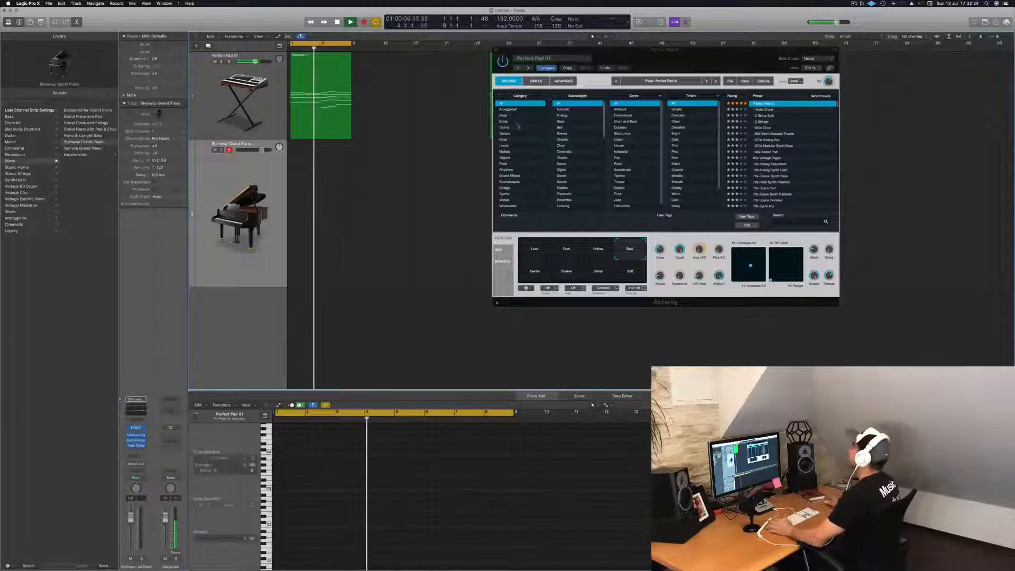
pyautogui.moveTo(664, 48); pyautogui.dragTo(662, 49)
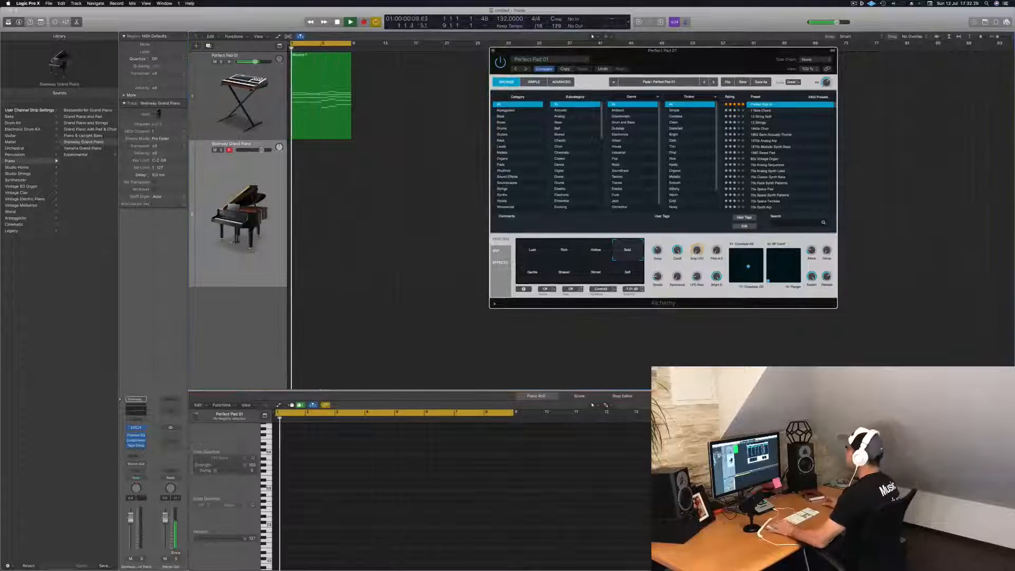
pyautogui.press('Up')
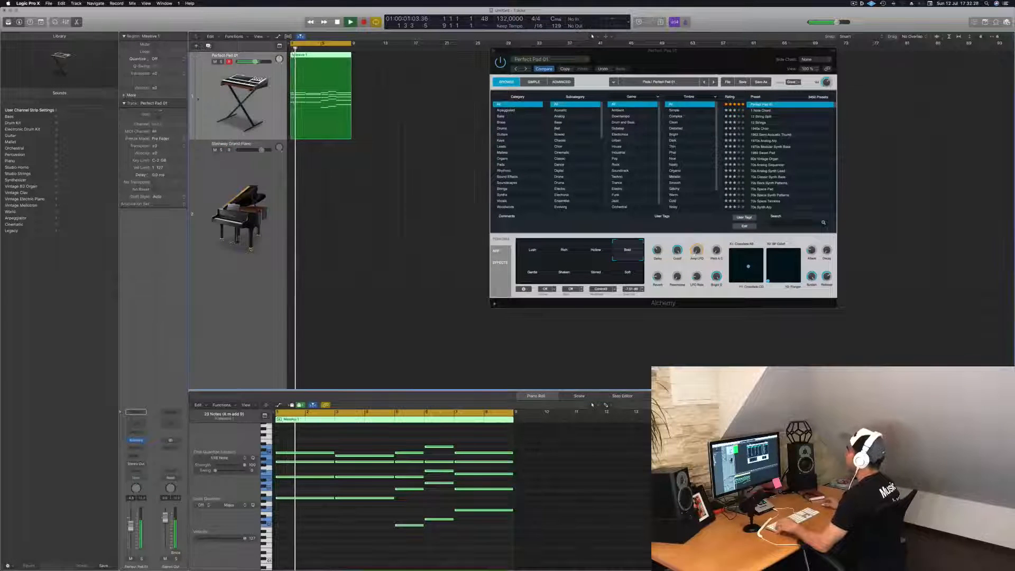
pyautogui.press('super+d')
pyautogui.click(321, 126)
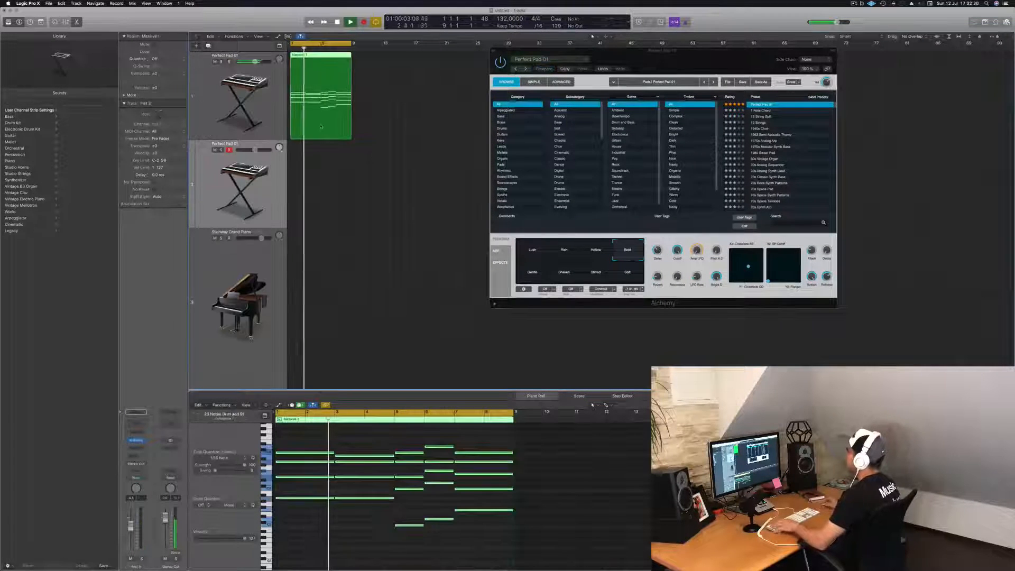
pyautogui.press('space')
pyautogui.keyDown('alt'); pyautogui.moveTo(321, 126); pyautogui.dragTo(320, 195); pyautogui.keyUp('alt')
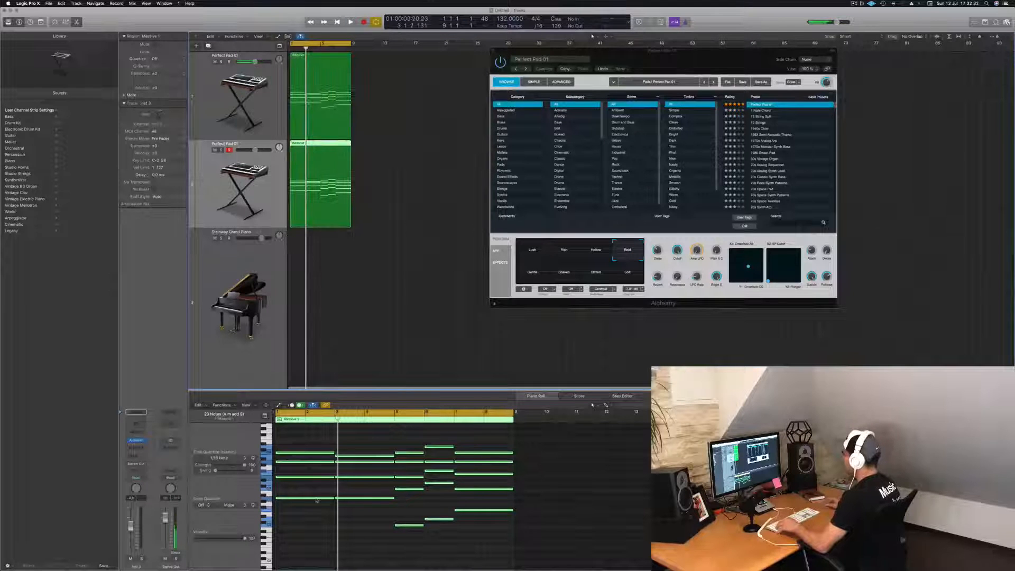
# Delete the upper chord notes in the copied region, keeping only the lowest line as the bass part
pyautogui.moveTo(304, 431); pyautogui.dragTo(445, 493)
pyautogui.press('Delete')
pyautogui.click(260, 196)
pyautogui.press('space')
pyautogui.press('space')
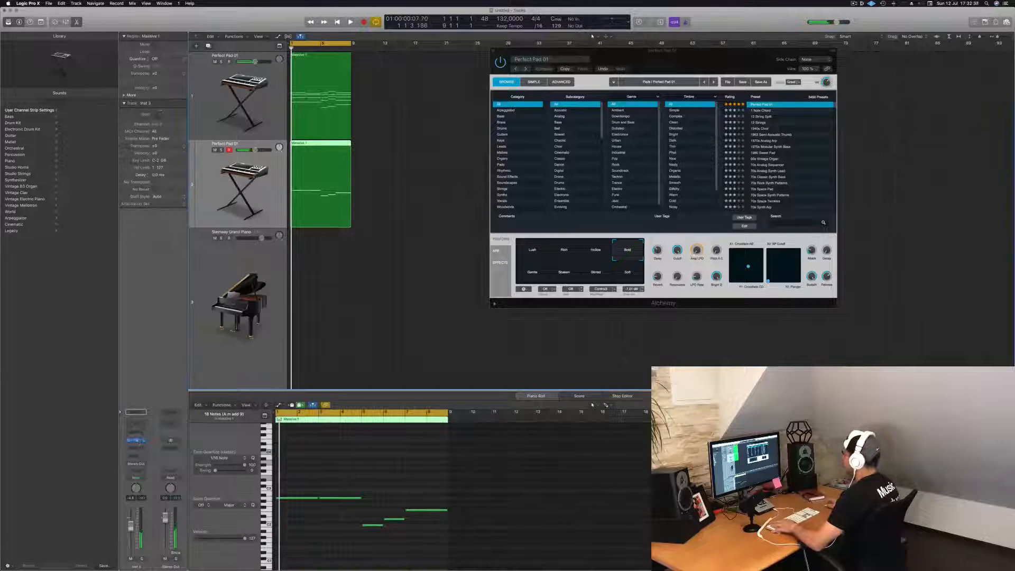
# Open the duplicate track's Alchemy instrument and transpose all of its bass notes down one octave
pyautogui.click(139, 441)
pyautogui.click(343, 456)
pyautogui.press('super+a')
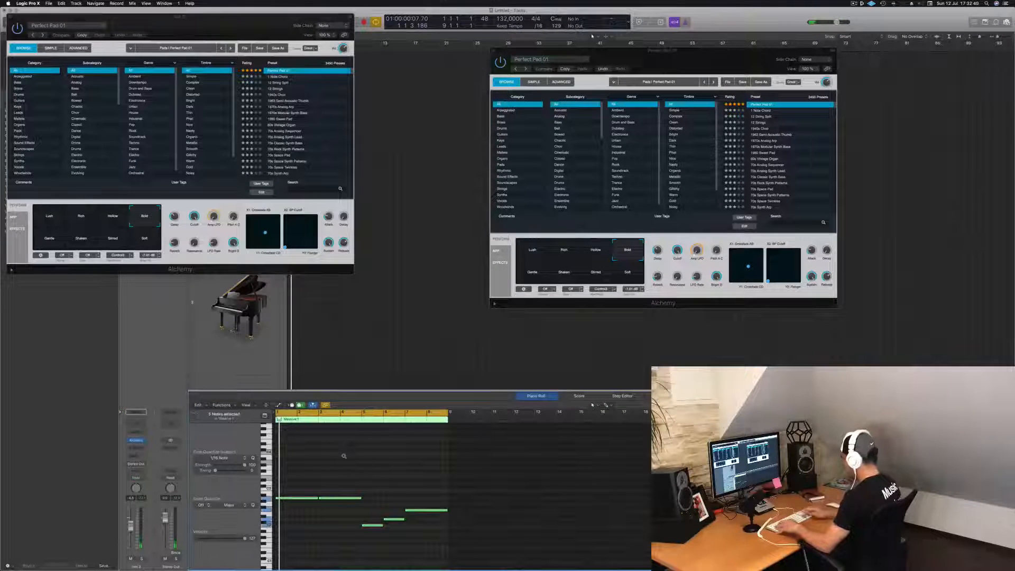
pyautogui.hotkey('alt', 'shift', 'Down')
pyautogui.moveTo(200, 27); pyautogui.dragTo(529, 128)
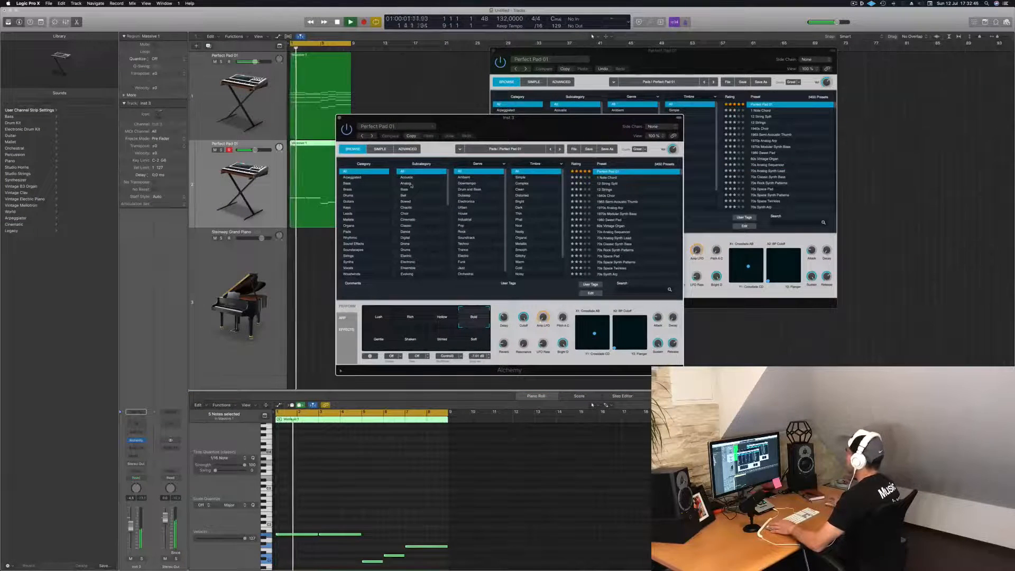
# Filter the duplicate track's presets to the Bass category and Ambient genre, audition a few, and load Bass Patterns
pyautogui.click(347, 183)
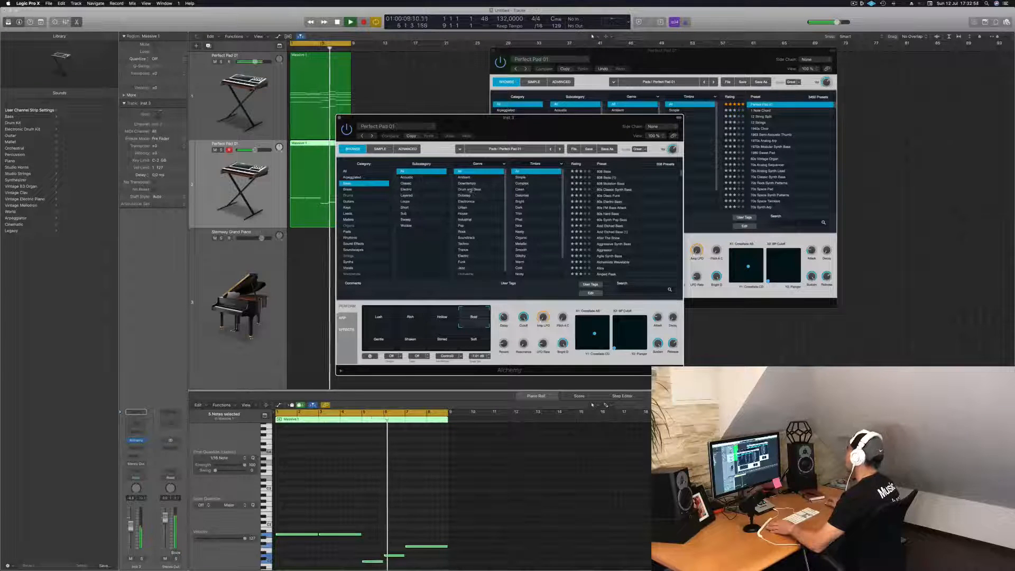
pyautogui.click(466, 178)
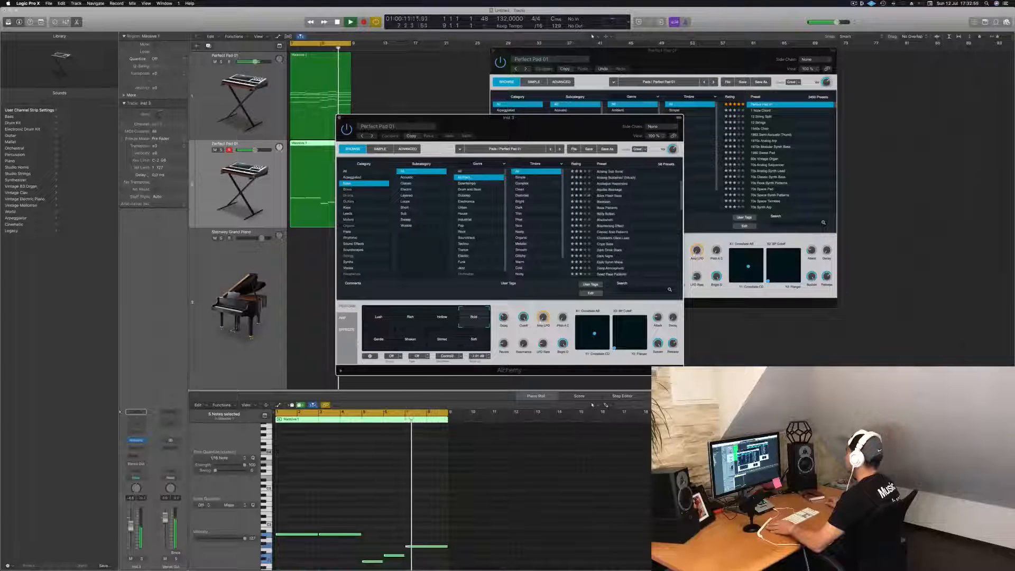
pyautogui.click(609, 189)
pyautogui.moveTo(566, 128); pyautogui.dragTo(605, 126)
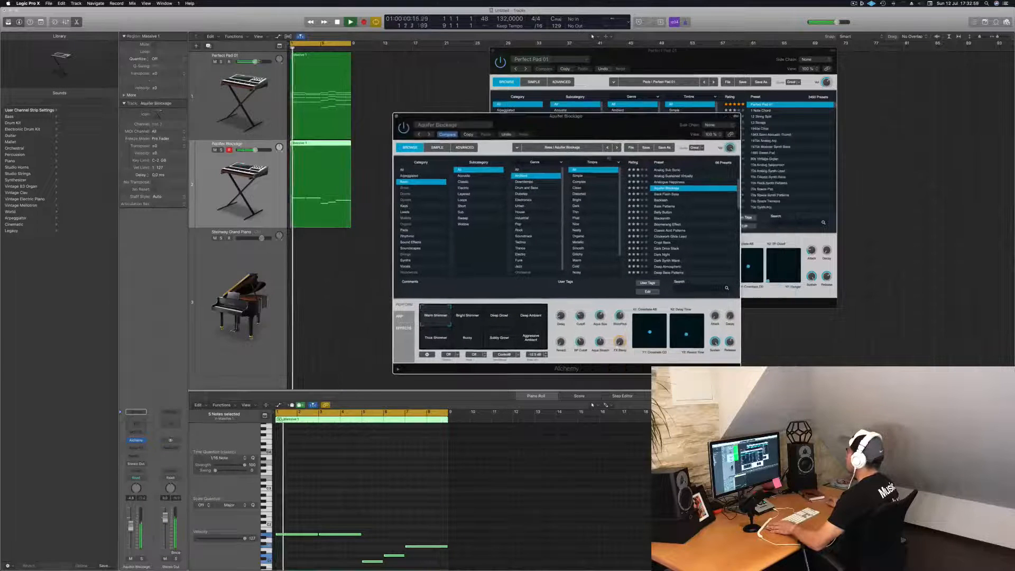
pyautogui.click(667, 200)
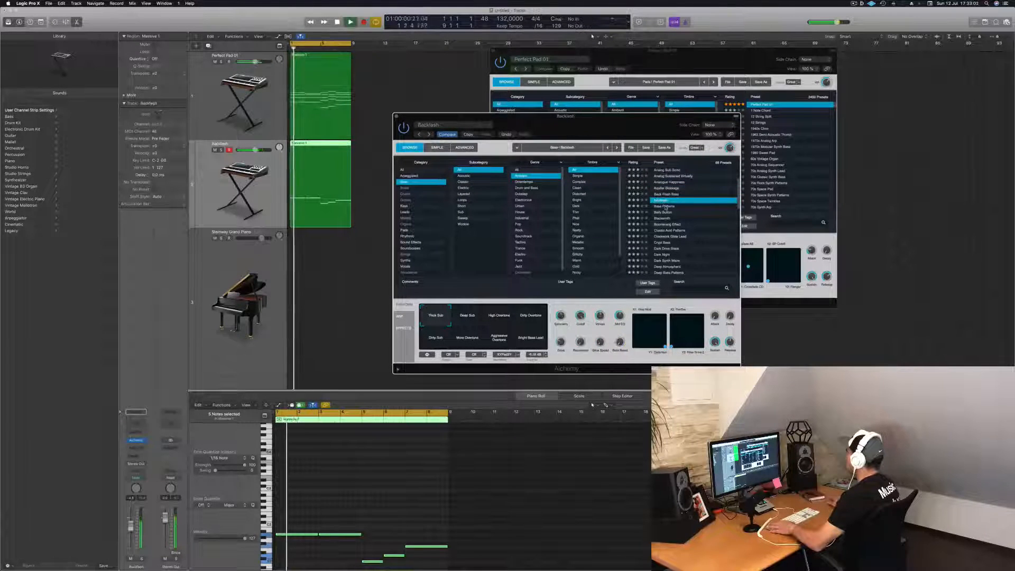
pyautogui.click(675, 205)
pyautogui.moveTo(660, 123); pyautogui.dragTo(655, 96)
# Audition the Bright variation of Bass Patterns and switch to the Driving variation
pyautogui.click(481, 289)
pyautogui.click(515, 293)
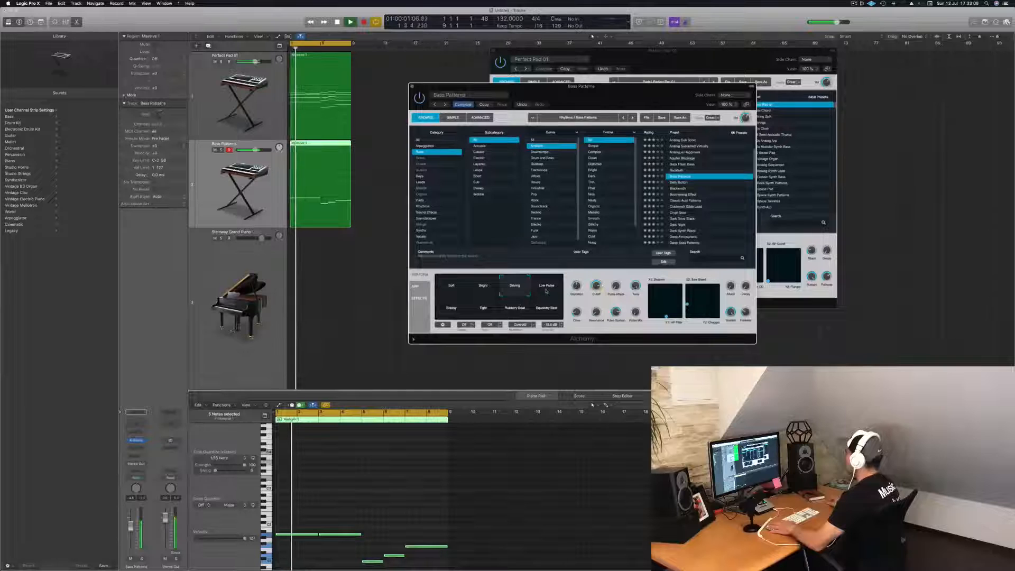
pyautogui.moveTo(605, 92); pyautogui.dragTo(703, 83)
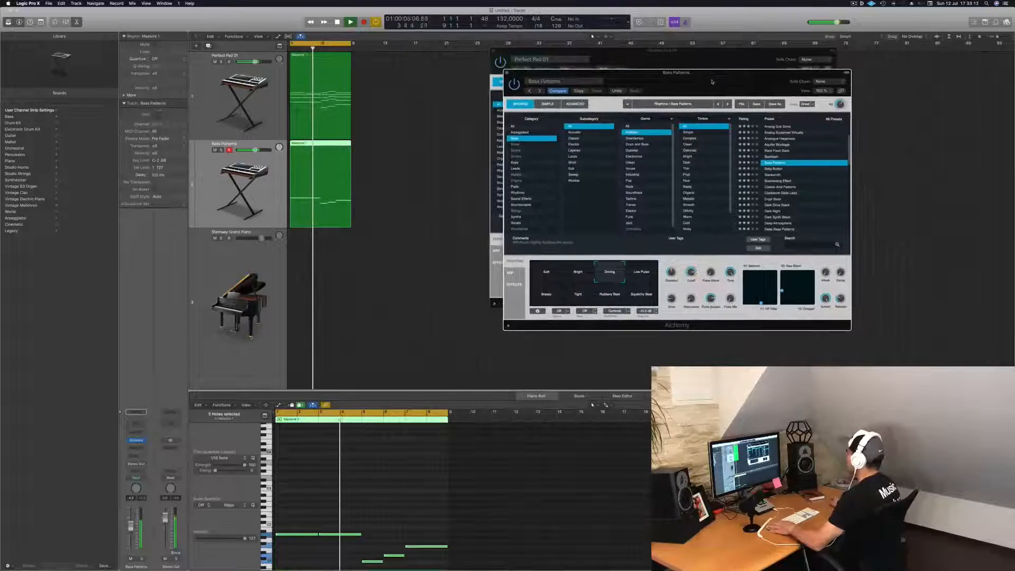
pyautogui.press('space')
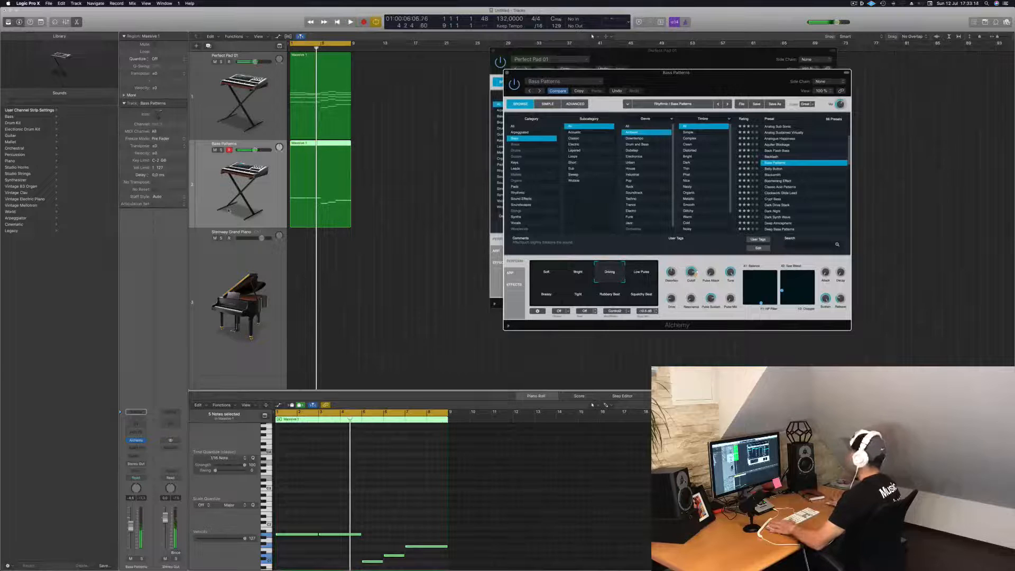
# Compare the Low Pulse, Tight, Rubbery Beat and other Bass Patterns variations during playback, and return to Driving
pyautogui.click(637, 274)
pyautogui.click(549, 297)
pyautogui.click(582, 299)
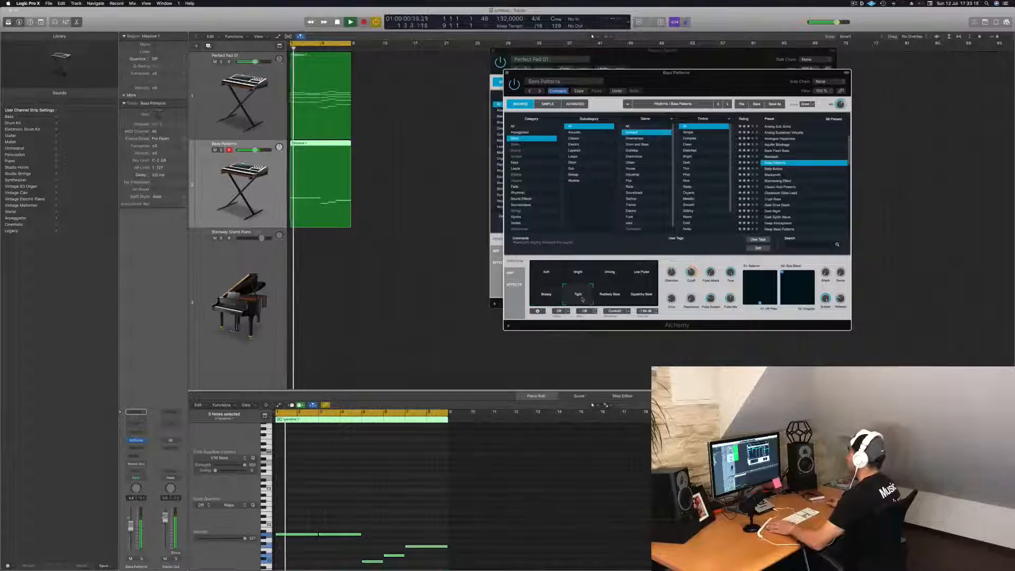
pyautogui.click(611, 299)
pyautogui.click(642, 299)
pyautogui.press('space')
pyautogui.press('space')
pyautogui.click(579, 299)
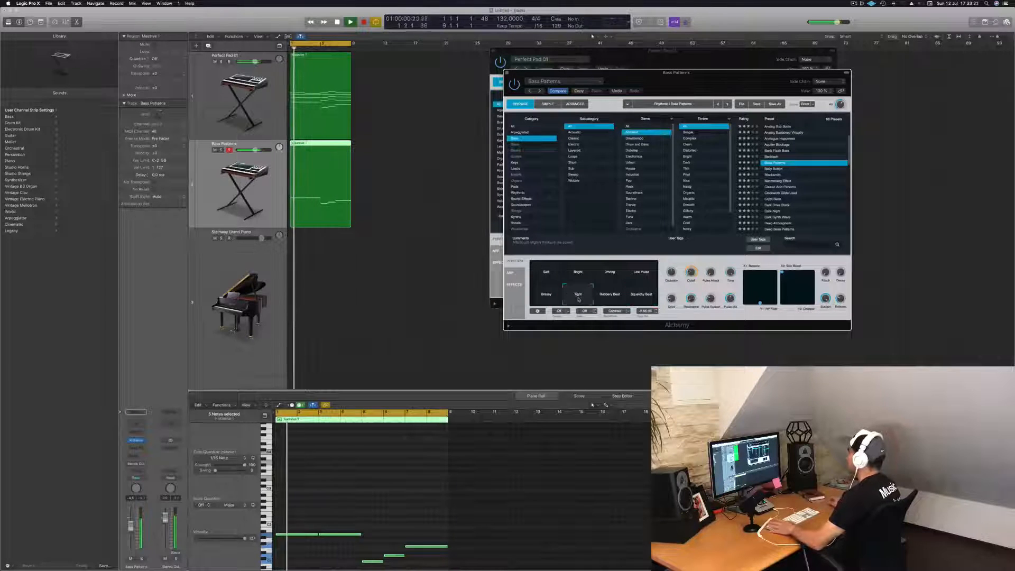
pyautogui.click(610, 268)
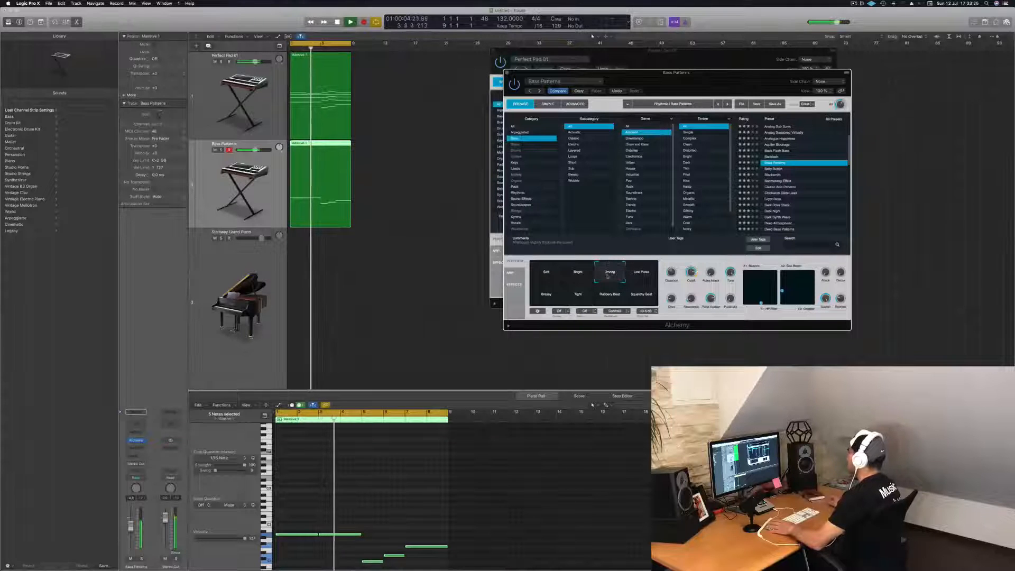
# Close both Alchemy windows and play the pad and bass loop together
pyautogui.click(507, 73)
pyautogui.moveTo(658, 51); pyautogui.dragTo(618, 116)
pyautogui.click(437, 115)
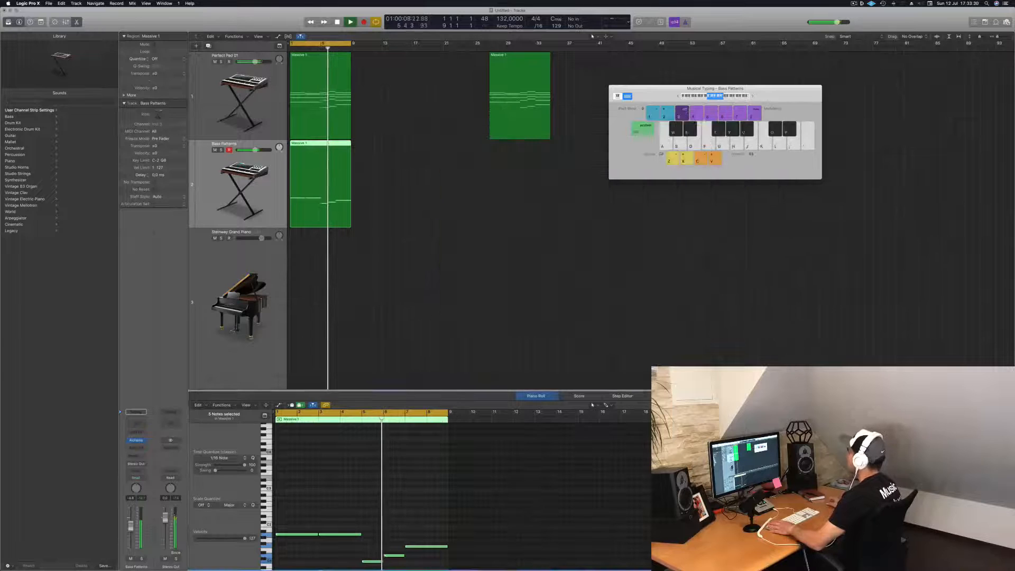
pyautogui.press('space')
pyautogui.press('space')
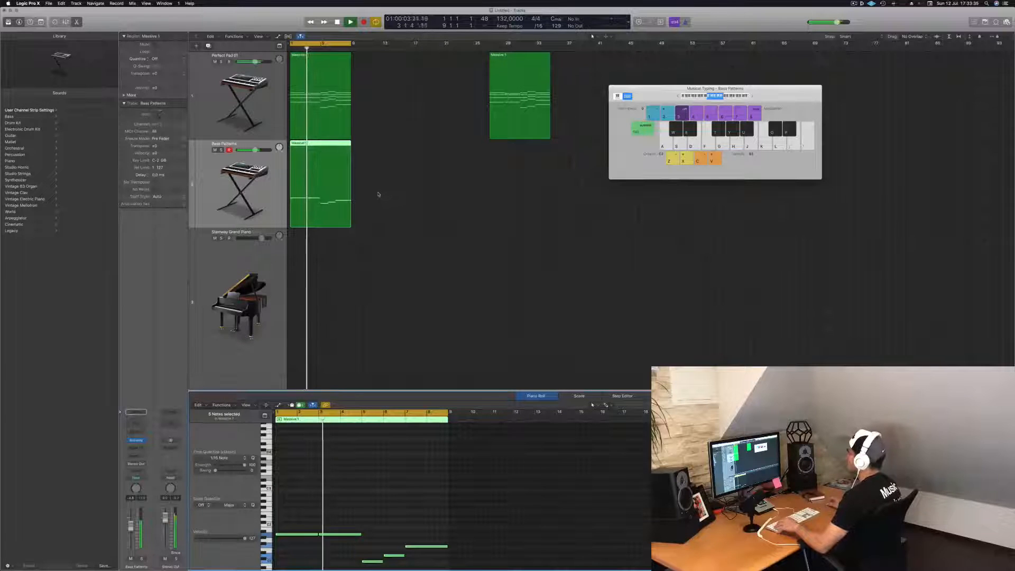
pyautogui.hscroll(3, 396, 196)
pyautogui.hscroll(-2, 412, 196)
pyautogui.hscroll(-2, 413, 197)
pyautogui.press('space')
pyautogui.press('space')
# Solo the Perfect Pad 01 track to hear it alone, and turn the solo off again
pyautogui.click(221, 61)
pyautogui.click(267, 116)
pyautogui.press('space')
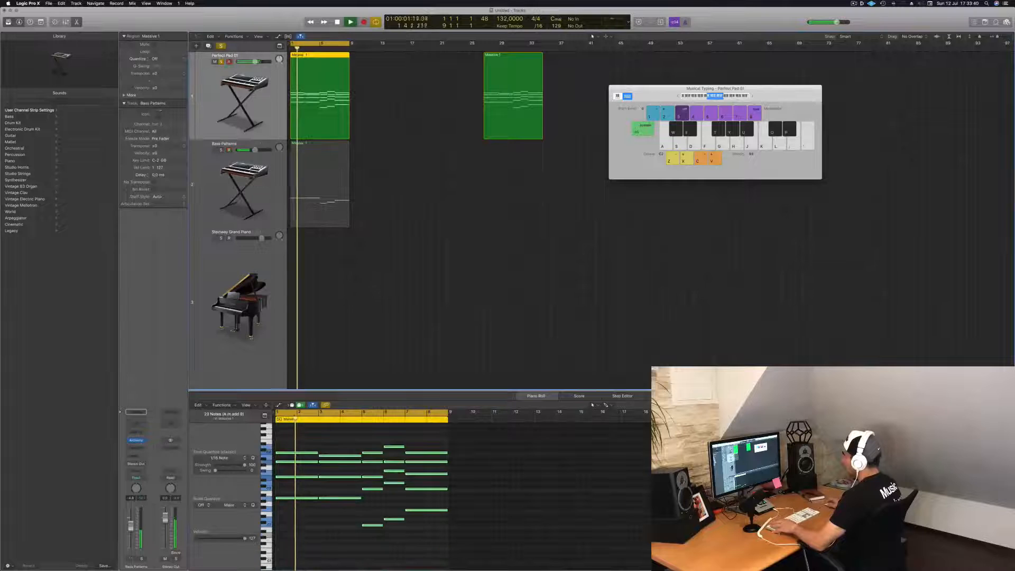
pyautogui.press('space')
pyautogui.click(221, 61)
pyautogui.press('space')
pyautogui.press('space')
# Close the Musical Typing keyboard and show the Mixer while checking the loop's playback
pyautogui.press('x')
pyautogui.click(439, 295)
pyautogui.press('x')
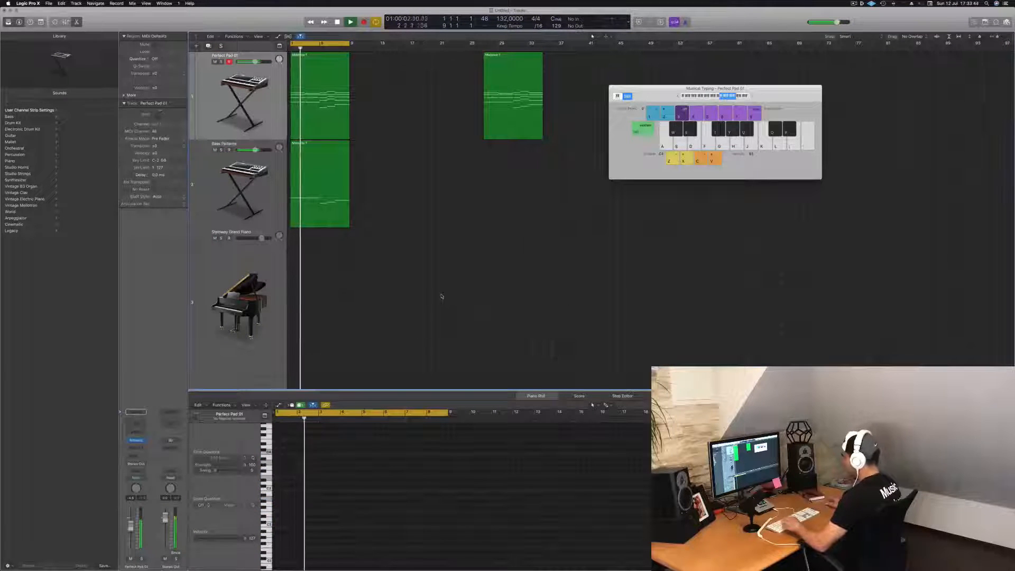
pyautogui.press('super+k')
pyautogui.press('x')
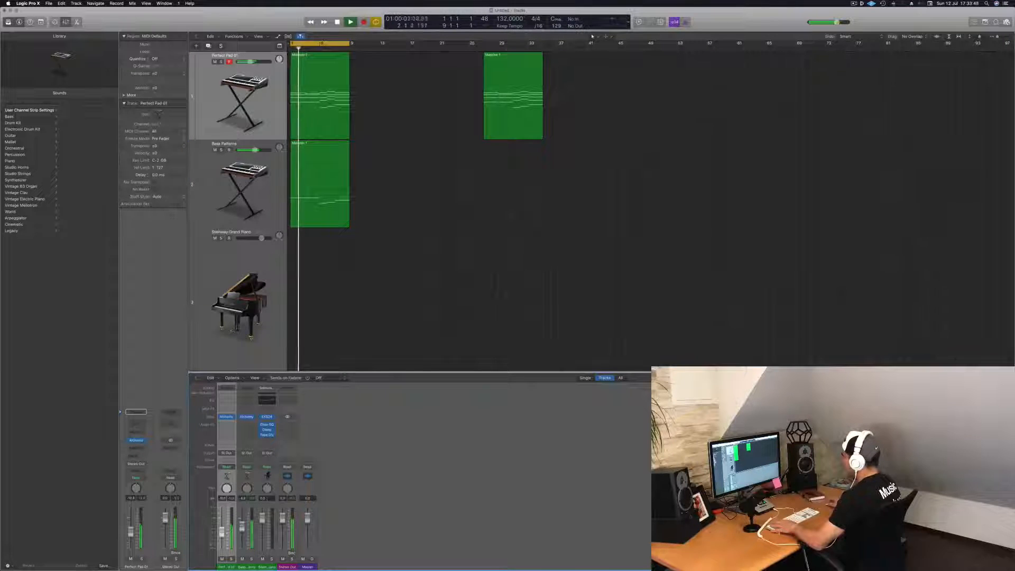
pyautogui.press('space')
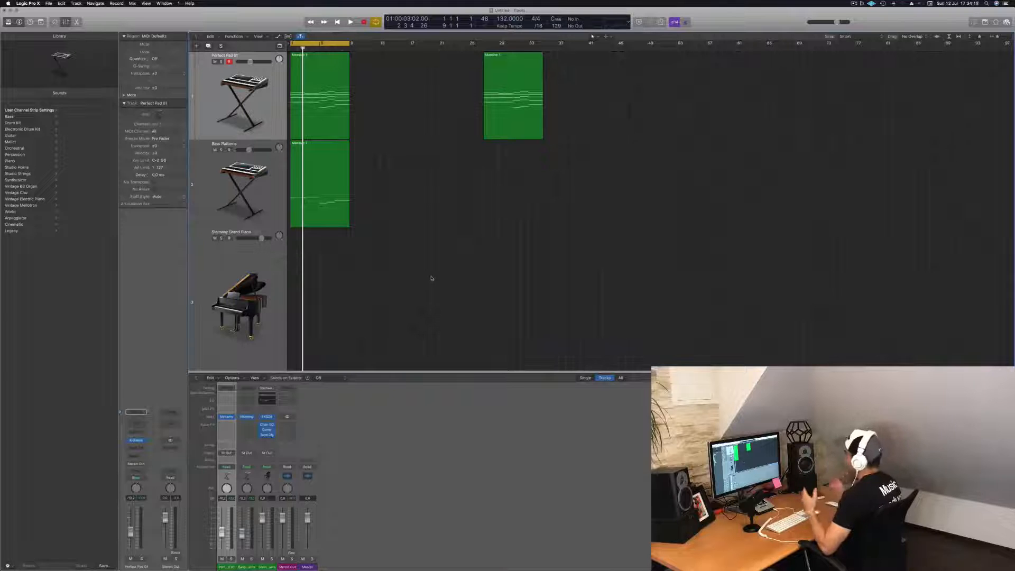
pyautogui.press('space')
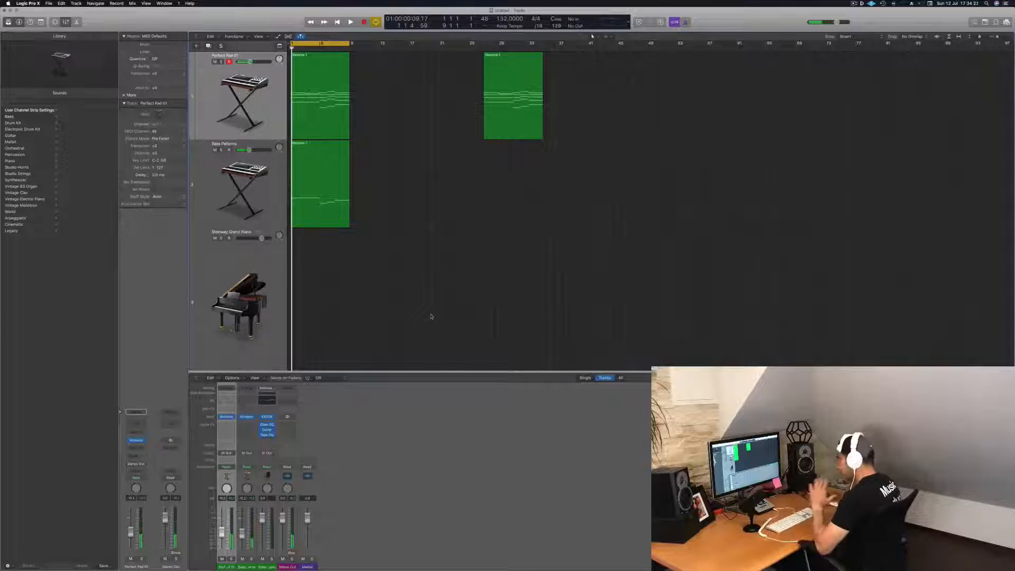
# Restart playback of the loop and lower the Perfect Pad 01 volume slightly
pyautogui.press('space')
pyautogui.press('space')
pyautogui.press('space')
pyautogui.moveTo(222, 535); pyautogui.dragTo(223, 537)
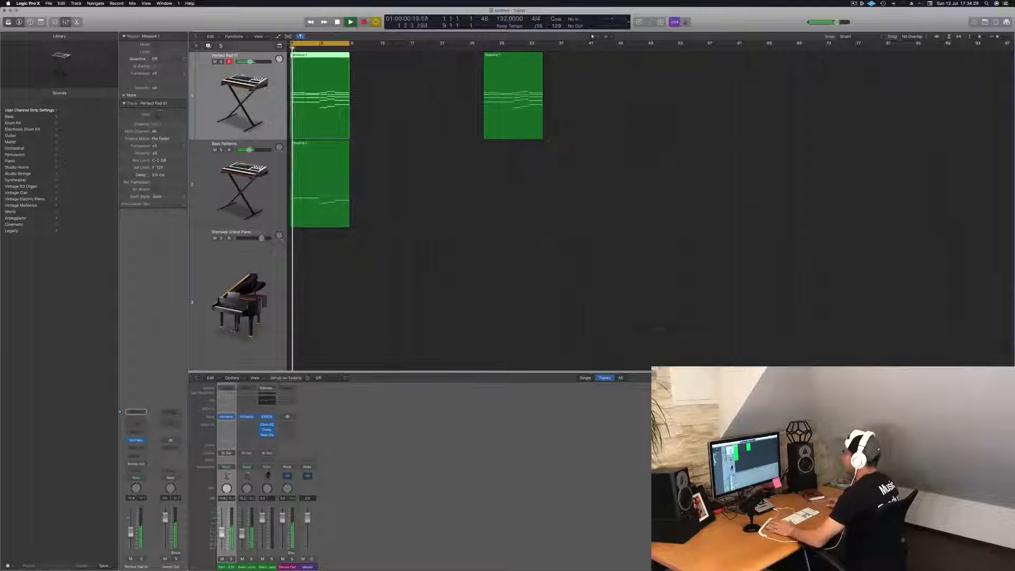
# Open the Alchemy window of Perfect Pad 01, shift it slightly and restart the loop
pyautogui.click(137, 441)
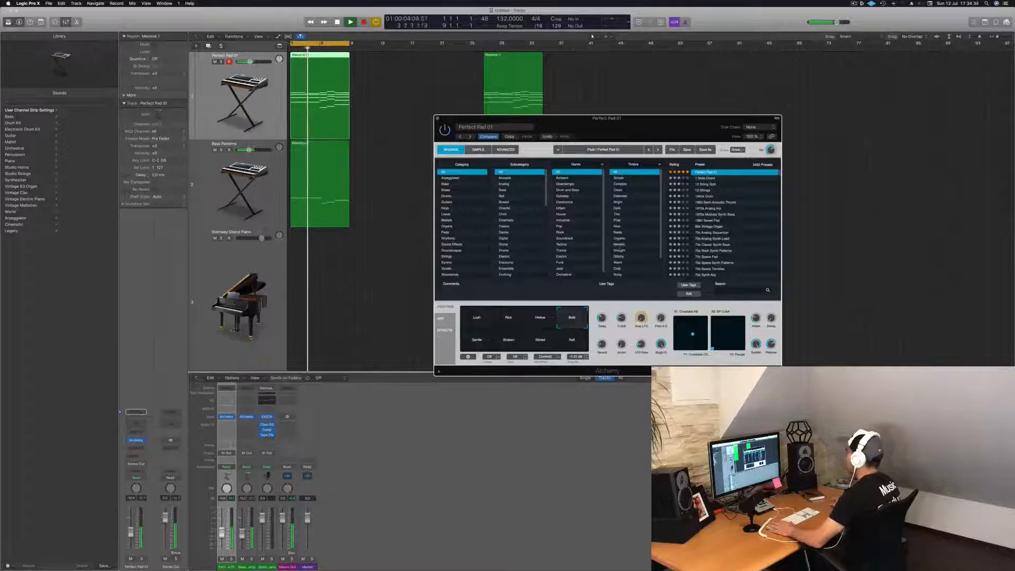
pyautogui.moveTo(617, 133); pyautogui.dragTo(630, 134)
pyautogui.press('space')
pyautogui.press('space')
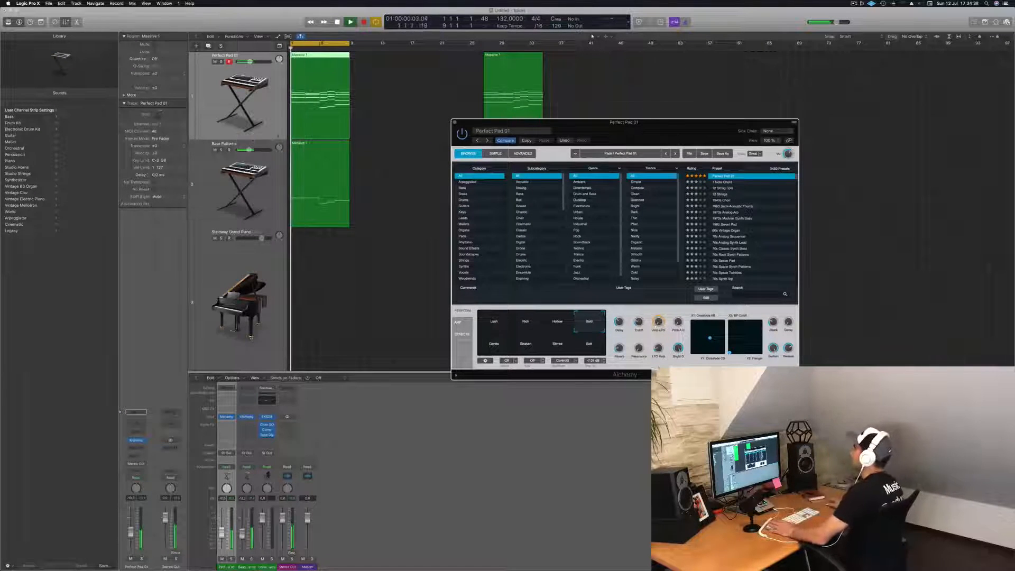
# Open the Alchemy window of the Bass Patterns track and move both instrument windows clear of the regions
pyautogui.click(217, 189)
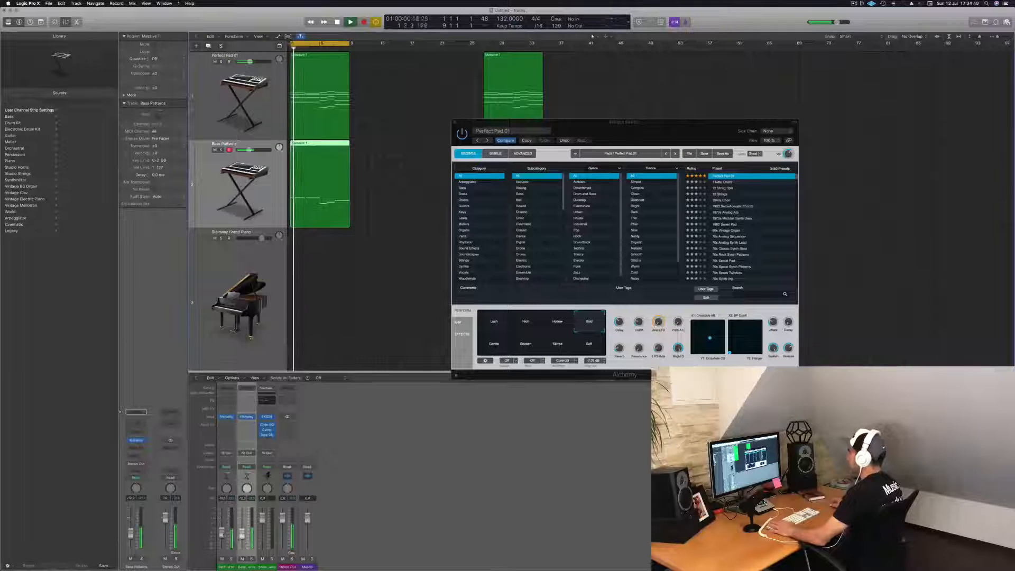
pyautogui.click(246, 416)
pyautogui.press('Return')
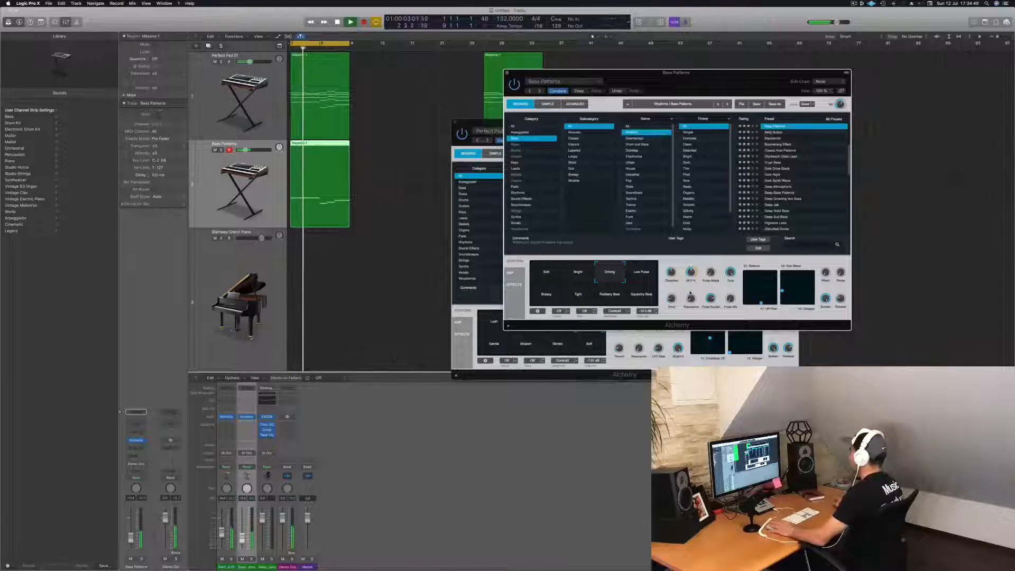
pyautogui.moveTo(655, 73); pyautogui.dragTo(714, 84)
pyautogui.moveTo(556, 122); pyautogui.dragTo(781, 119)
pyautogui.moveTo(719, 88); pyautogui.dragTo(768, 91)
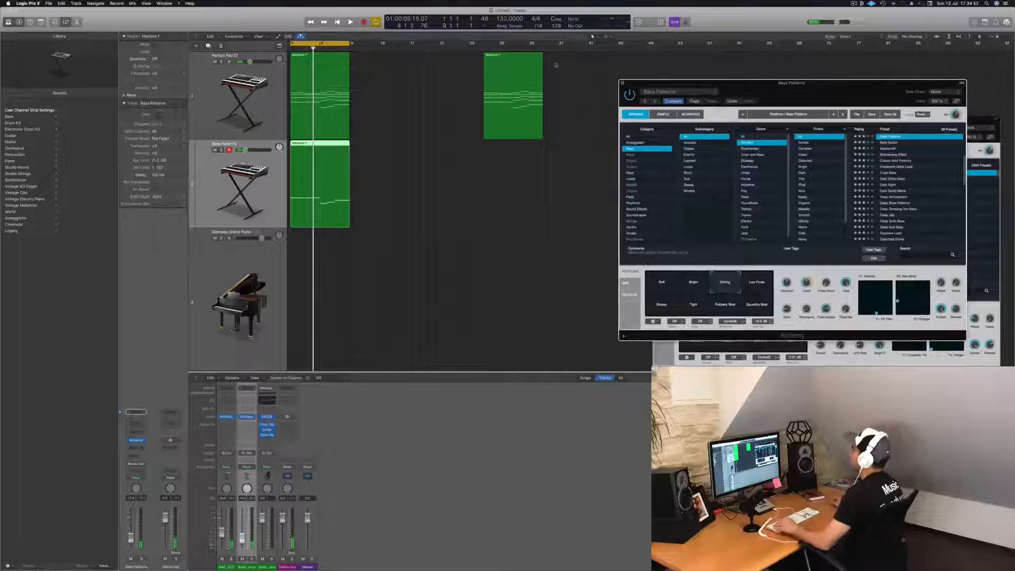
# Show the secondary time ruler above the tracks and move the Bass Patterns window lower
pyautogui.press('super+Left')
pyautogui.click(268, 37)
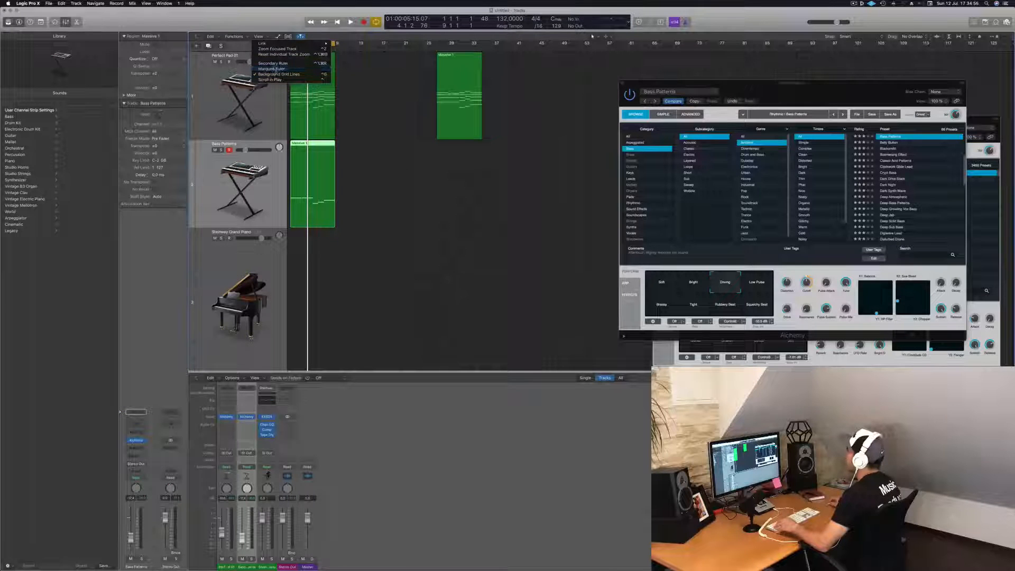
pyautogui.click(271, 69)
pyautogui.moveTo(755, 82); pyautogui.dragTo(599, 230)
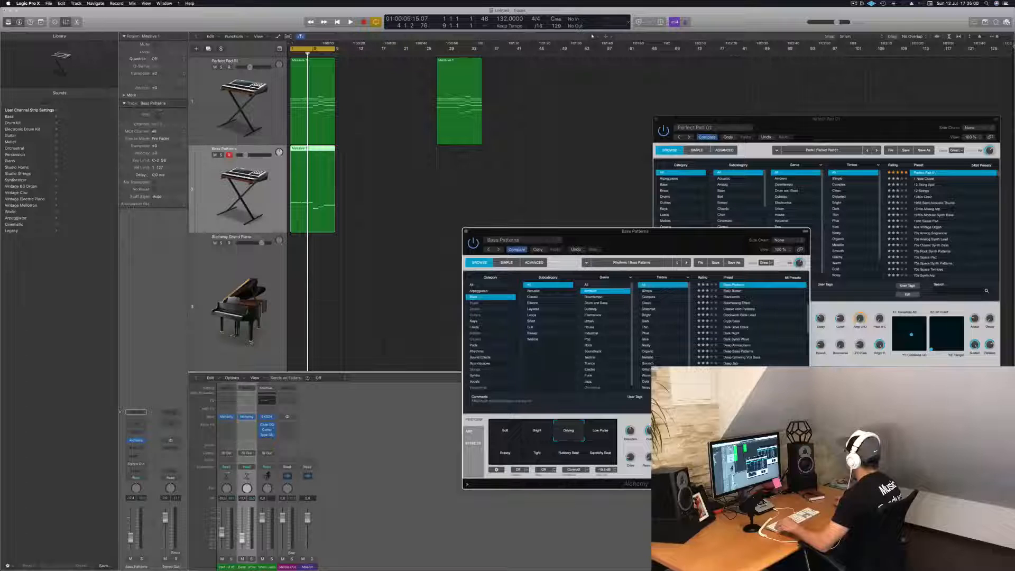
# Move the project end marker earlier, shift the spare pad region far along the timeline and start playback
pyautogui.moveTo(1013, 55)
pyautogui.mouseDown()
pyautogui.moveTo(889, 59)
pyautogui.moveTo(1013, 61)
pyautogui.mouseUp()
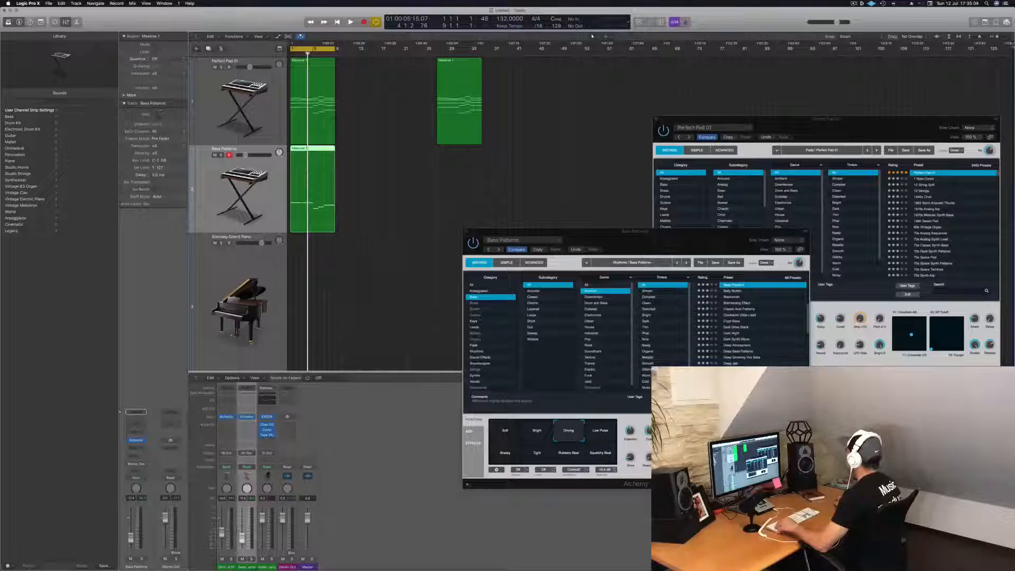
pyautogui.moveTo(1012, 45); pyautogui.dragTo(876, 62)
pyautogui.click(386, 124)
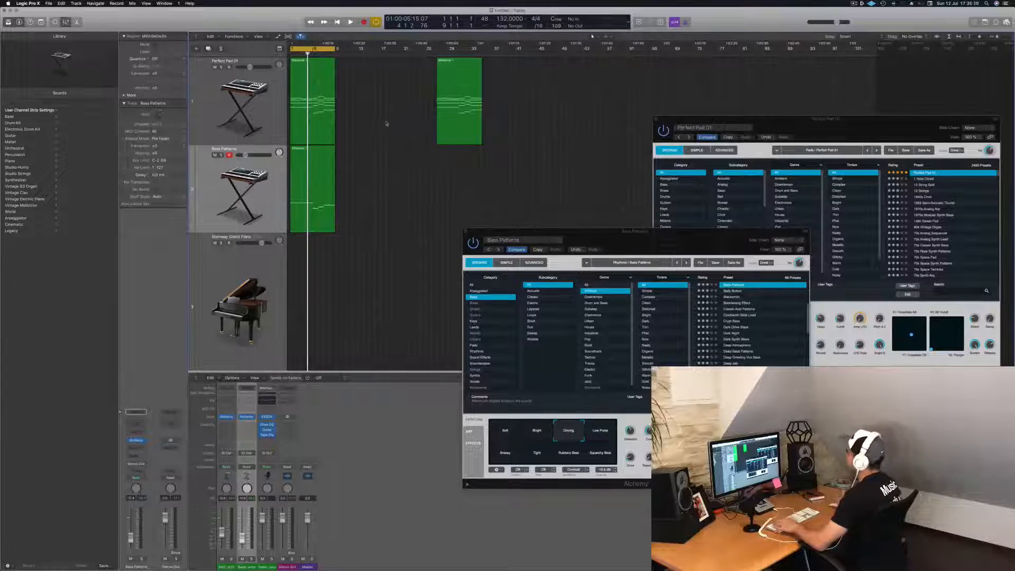
pyautogui.press('space')
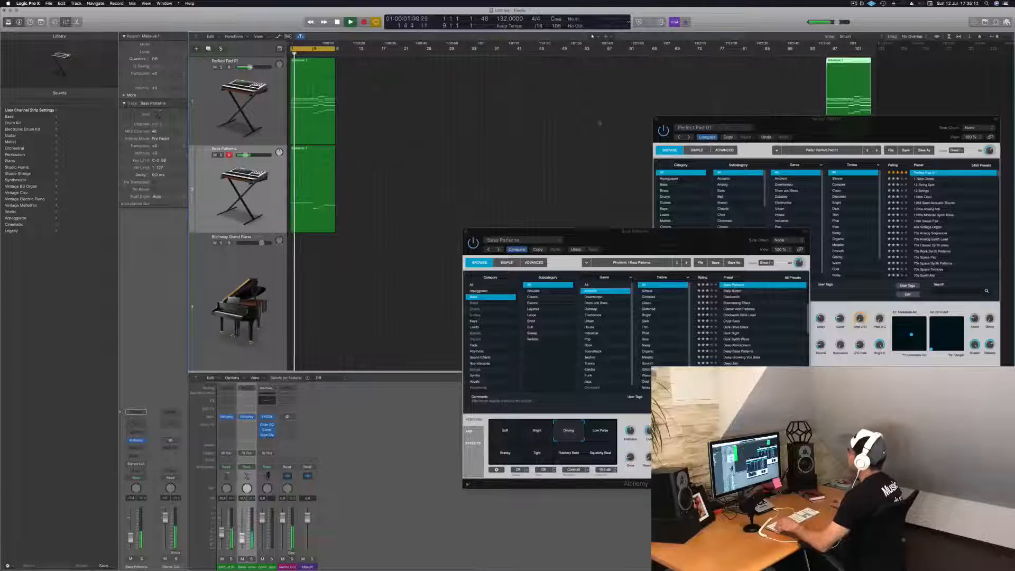
# Copy the pad and bass regions together so the copies start directly after the originals
pyautogui.press('super+Right')
pyautogui.hscroll(-5, 512, 130)
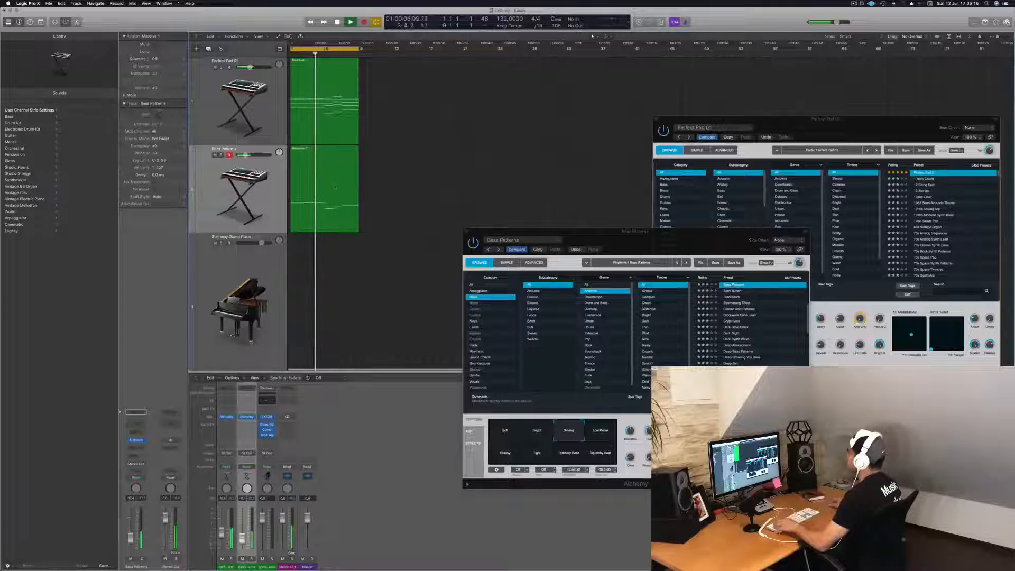
pyautogui.click(334, 187)
pyautogui.press('Return')
pyautogui.keyDown('shift'); pyautogui.click(321, 90); pyautogui.keyUp('shift')
pyautogui.moveTo(323, 61); pyautogui.dragTo(393, 68)
# Delete the first bass region and copy the second one back into its place
pyautogui.click(337, 178)
pyautogui.press('space')
pyautogui.press('space')
pyautogui.press('Delete')
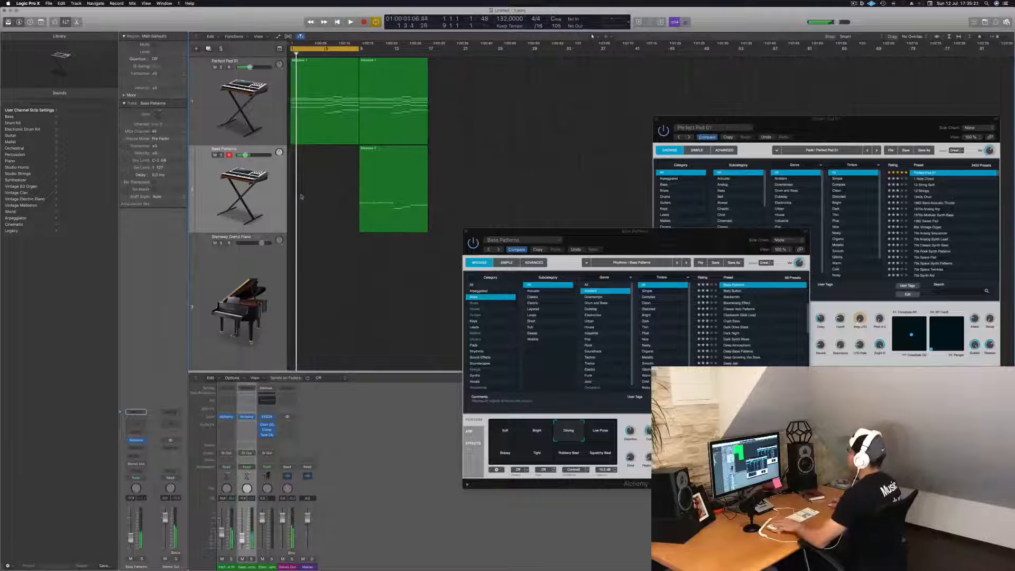
pyautogui.moveTo(379, 222); pyautogui.dragTo(310, 227)
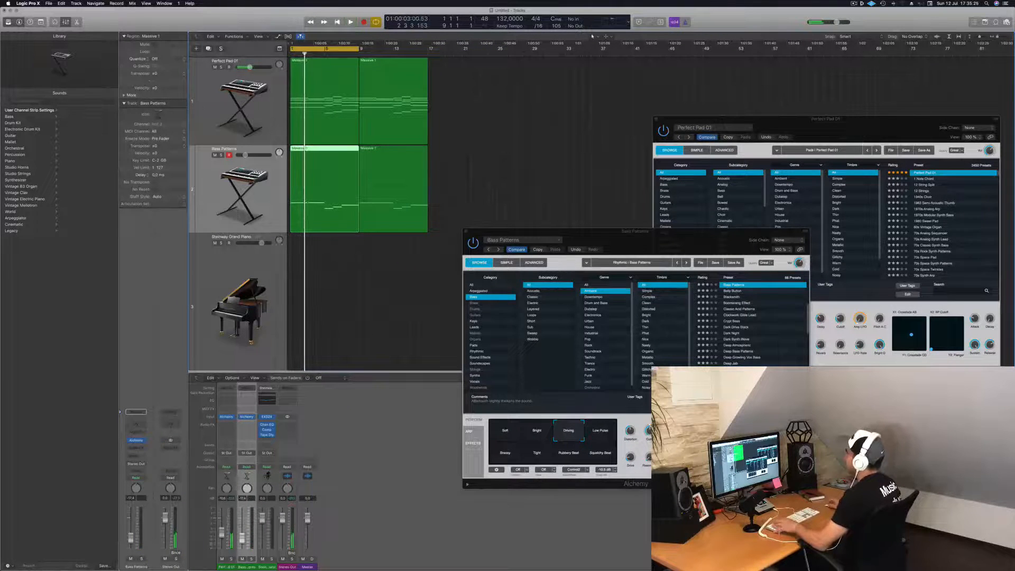
# Duplicate the Bass Patterns track with its instrument, move the first bass region onto the duplicate and play the loop
pyautogui.press('super+d')
pyautogui.click(372, 203)
pyautogui.moveTo(336, 203); pyautogui.dragTo(335, 255)
pyautogui.press('space')
pyautogui.press('space')
pyautogui.press('space')
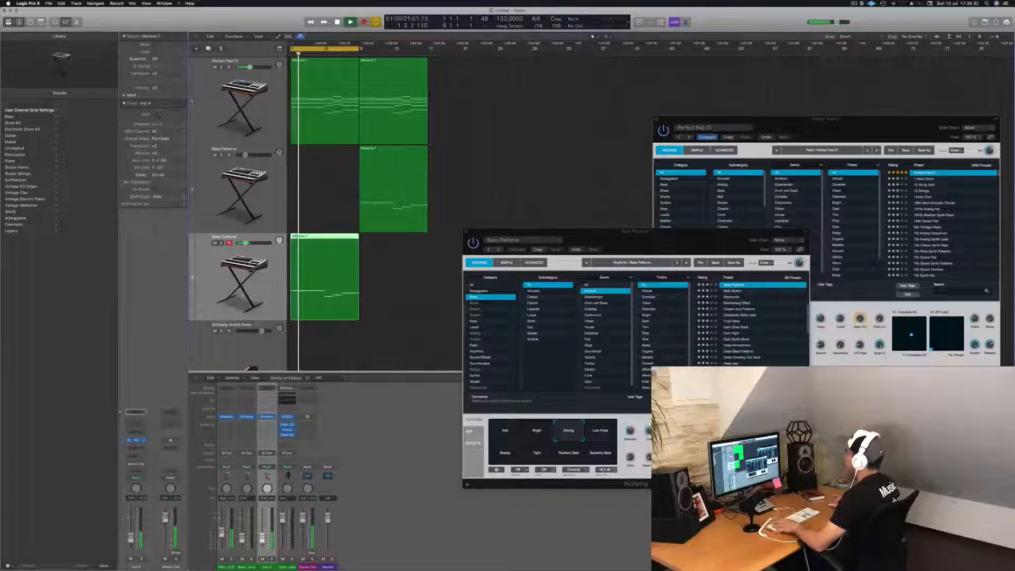
# Open the duplicate track's Alchemy, audition Belly Button, Blacksmith and Boomerang Effect, and load Classic Acid Patterns
pyautogui.click(136, 439)
pyautogui.moveTo(219, 29); pyautogui.dragTo(592, 100)
pyautogui.press('space')
pyautogui.press('space')
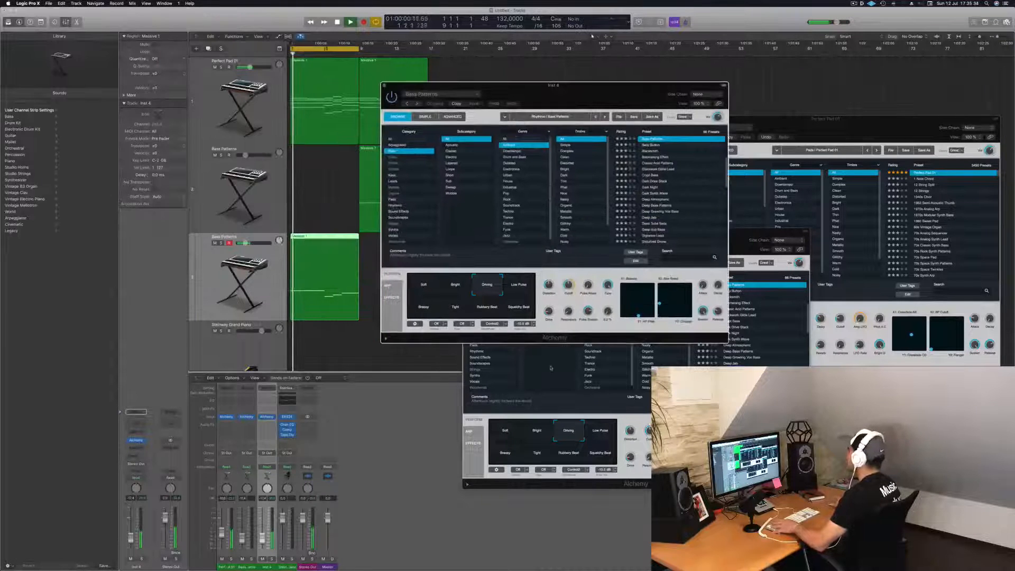
pyautogui.click(651, 145)
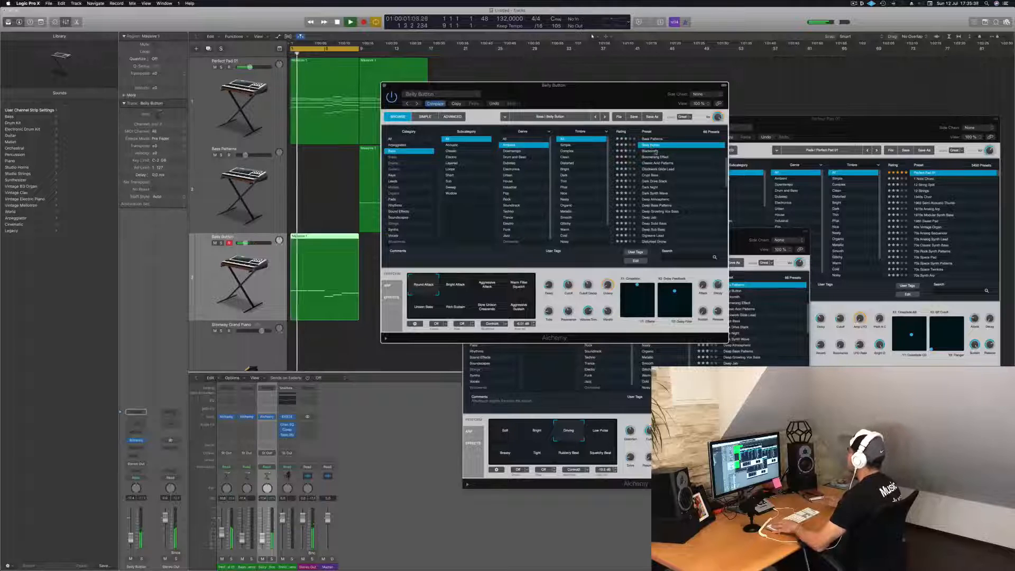
pyautogui.click(655, 152)
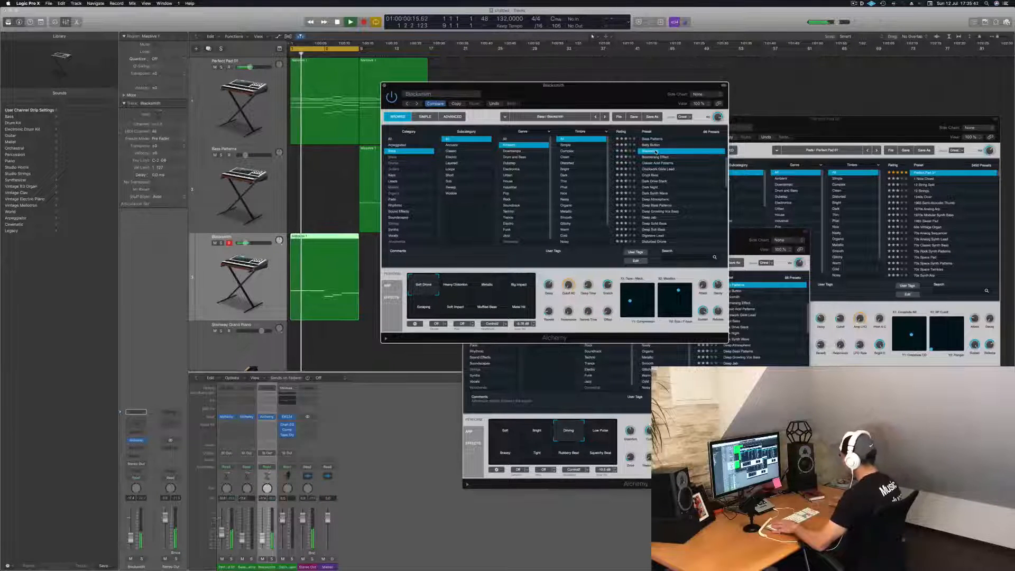
pyautogui.click(655, 156)
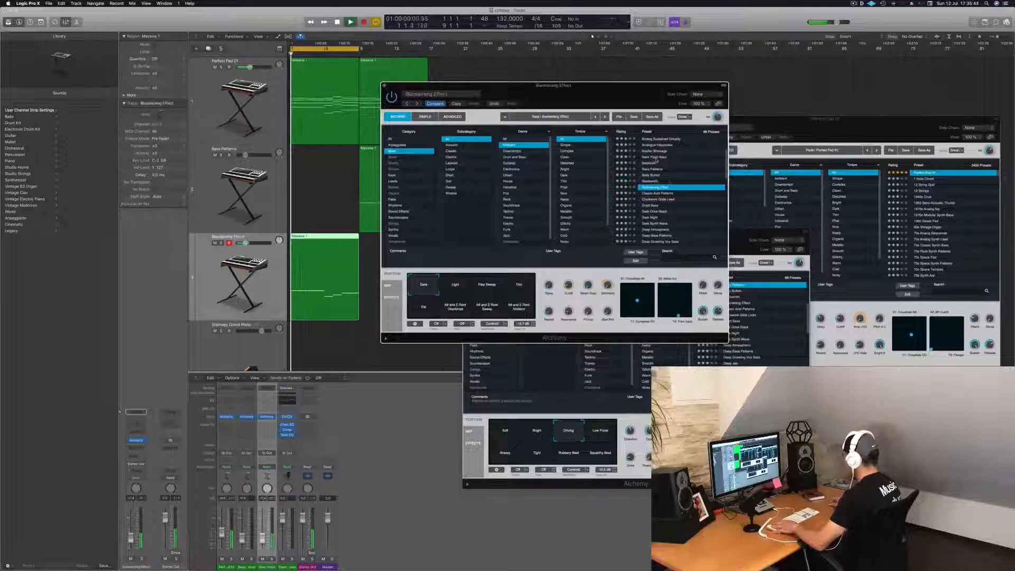
pyautogui.click(662, 193)
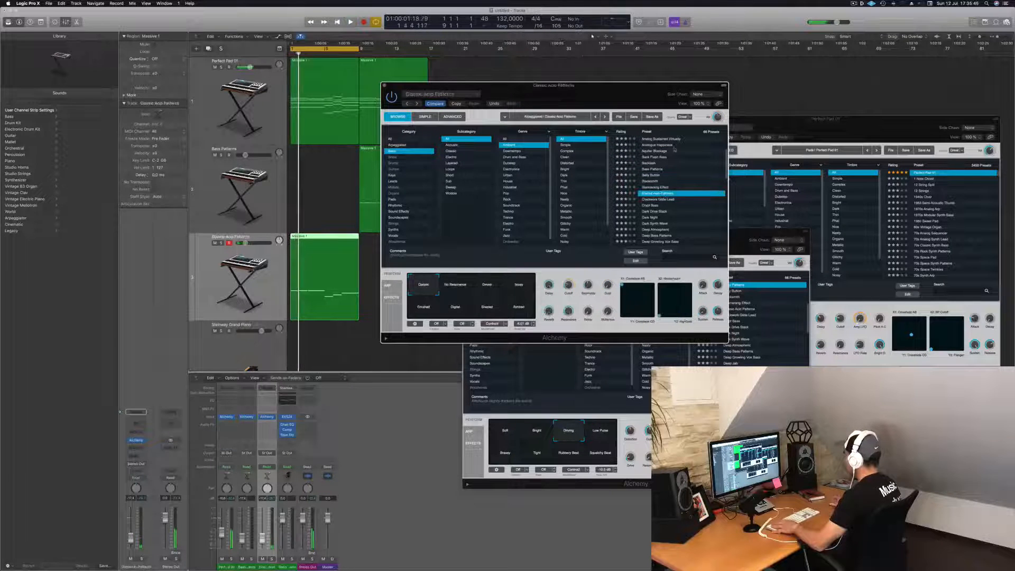
# Spread out the Alchemy windows and choose the Driven variation of Classic Acid Patterns after trying No Resonance
pyautogui.moveTo(639, 102); pyautogui.dragTo(862, 94)
pyautogui.moveTo(578, 238); pyautogui.dragTo(565, 331)
pyautogui.click(679, 280)
pyautogui.click(711, 279)
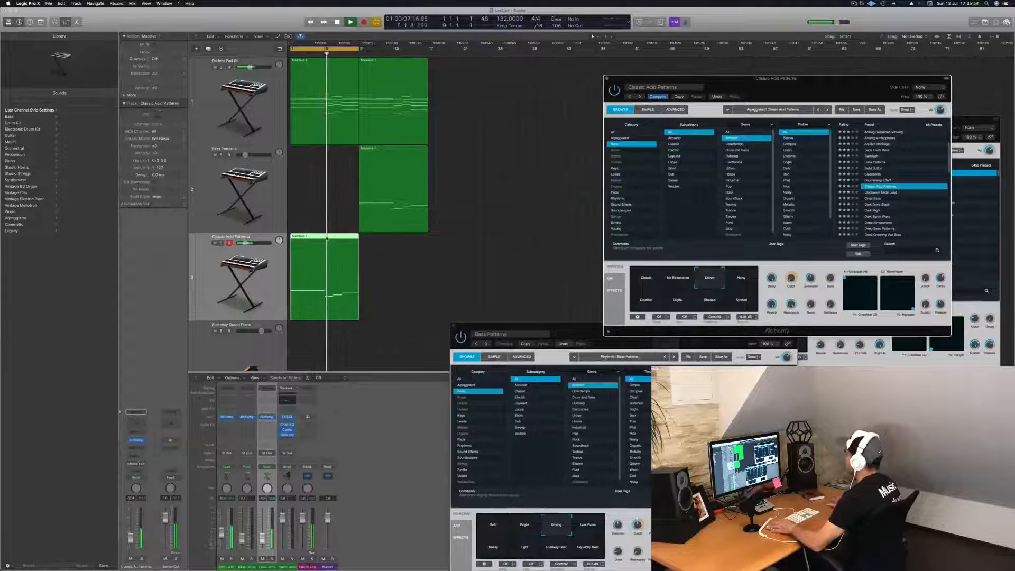
# Move the Classic Acid Patterns and Bass Patterns regions together well past the loop and listen to the pad alone
pyautogui.moveTo(343, 239); pyautogui.dragTo(412, 239)
pyautogui.press('space')
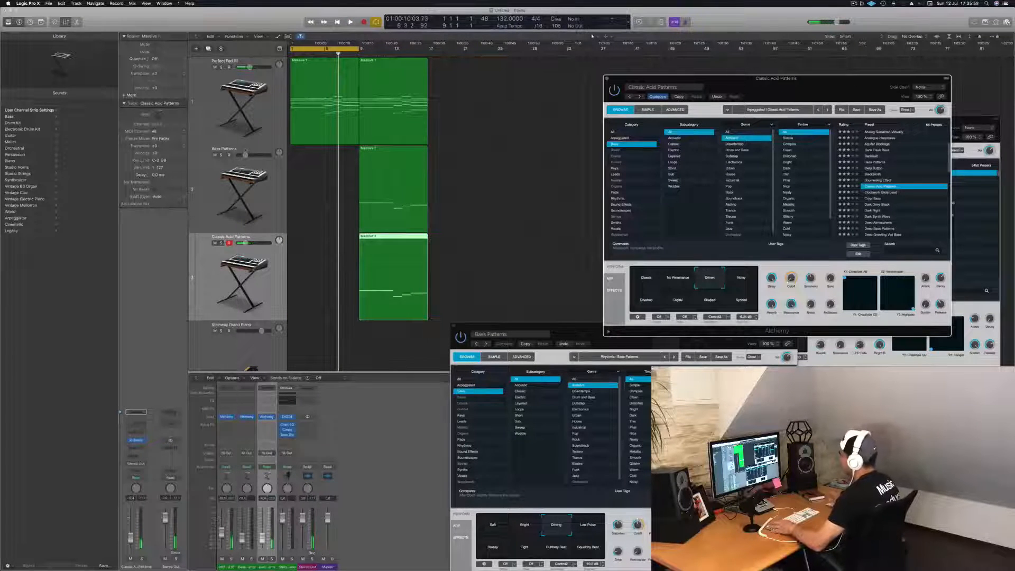
pyautogui.press('space')
pyautogui.moveTo(478, 286); pyautogui.dragTo(362, 172)
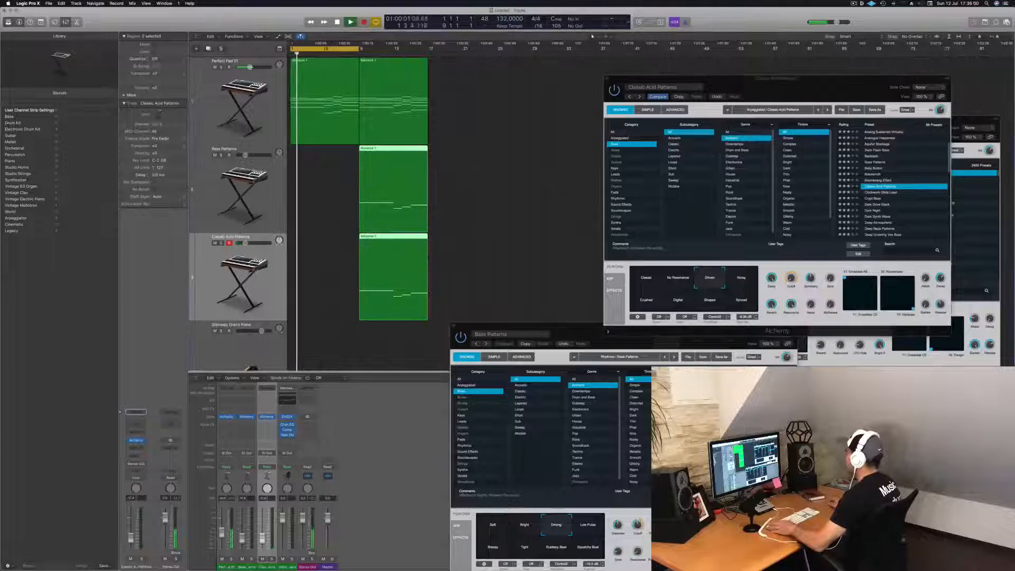
pyautogui.moveTo(391, 238); pyautogui.dragTo(586, 238)
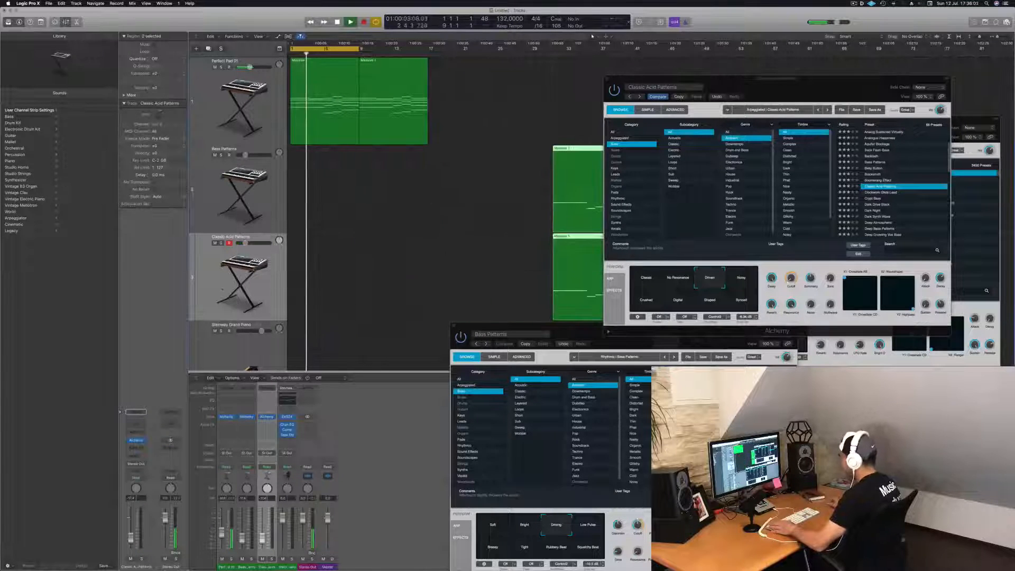
pyautogui.click(494, 253)
pyautogui.press('space')
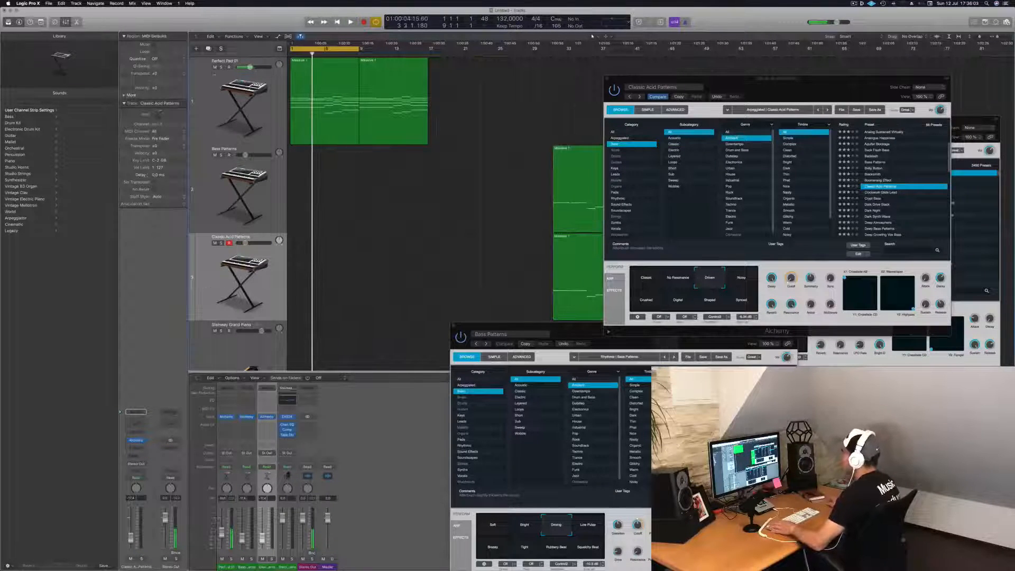
# Duplicate the Classic Acid Patterns track, place its region on the new track at the loop start and play it
pyautogui.click(208, 49)
pyautogui.moveTo(571, 238); pyautogui.dragTo(308, 324)
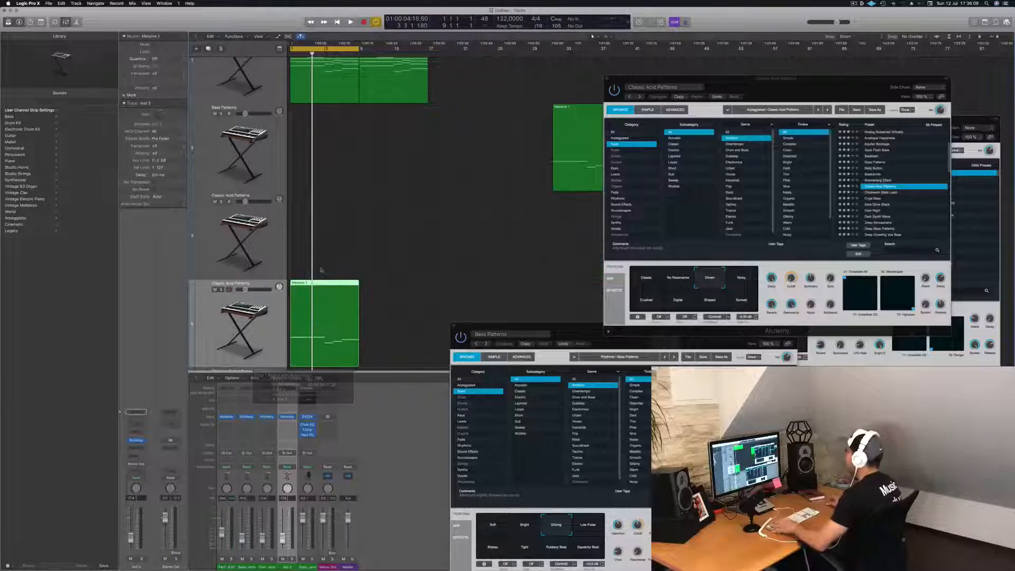
pyautogui.press('space')
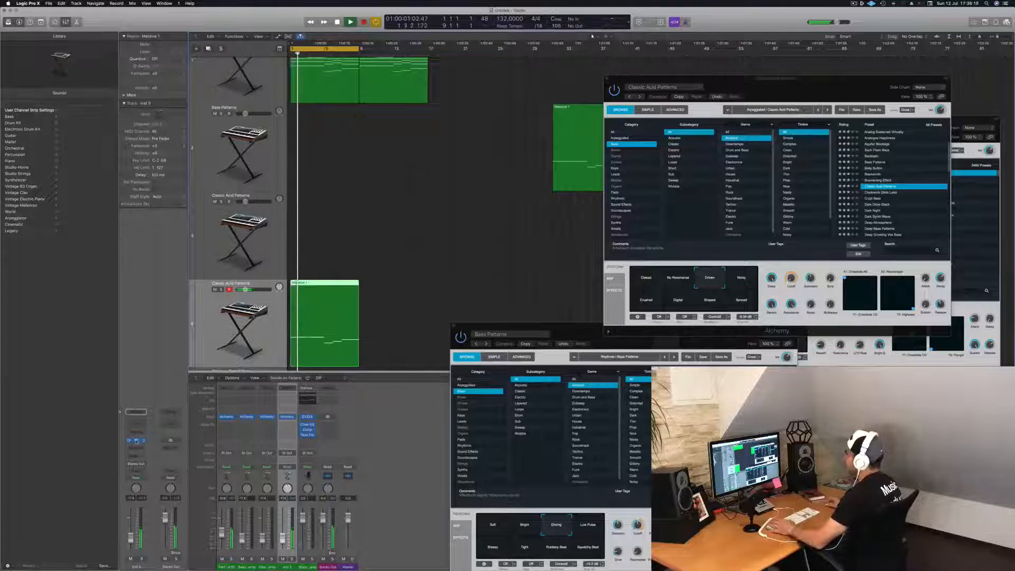
# Open the newest track's Alchemy and audition the Clockwork Glide Lead, Crypt Bass and Dark Drive Stack presets
pyautogui.click(136, 440)
pyautogui.moveTo(289, 23); pyautogui.dragTo(695, 168)
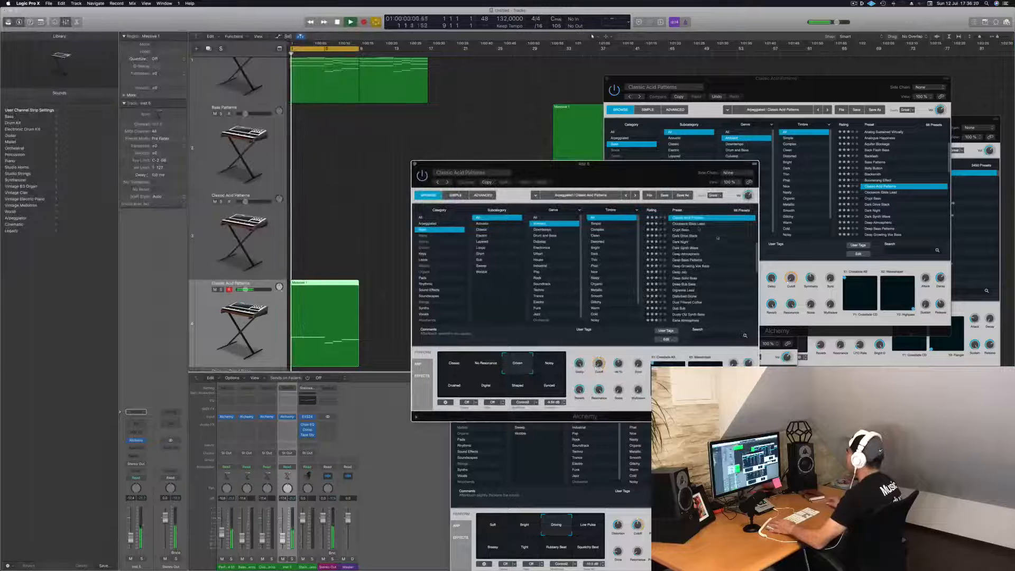
pyautogui.click(695, 224)
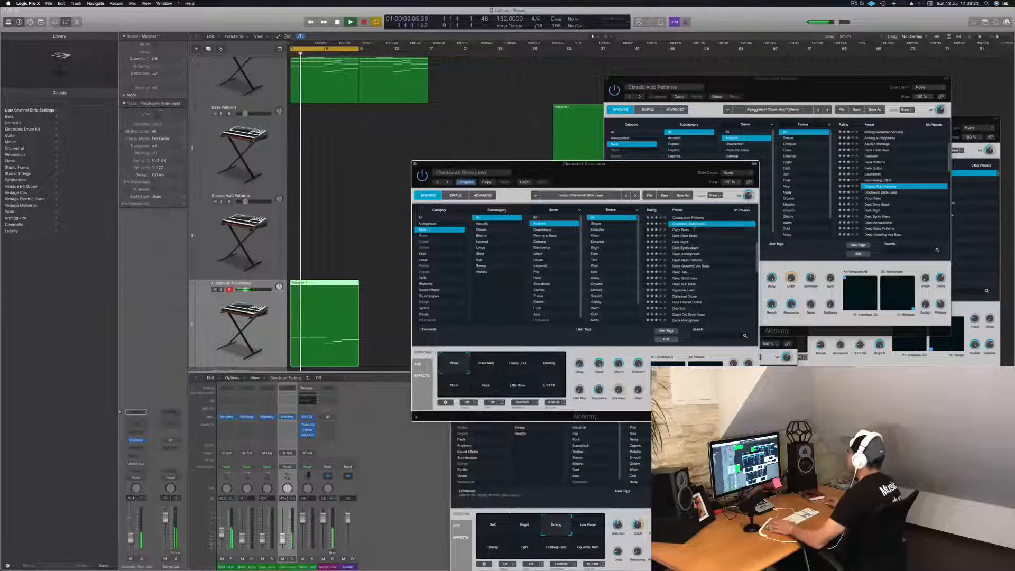
pyautogui.click(681, 230)
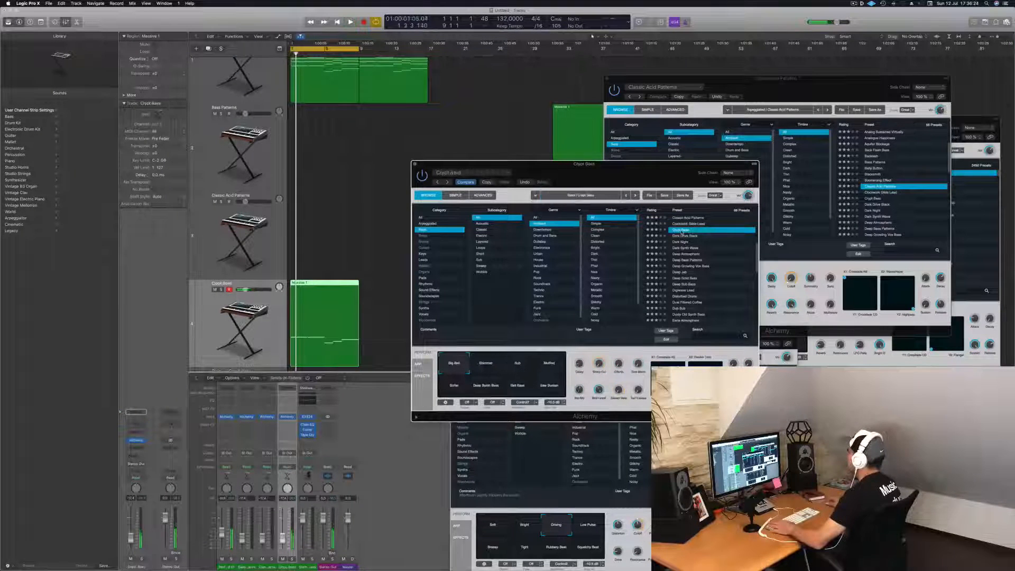
pyautogui.click(688, 236)
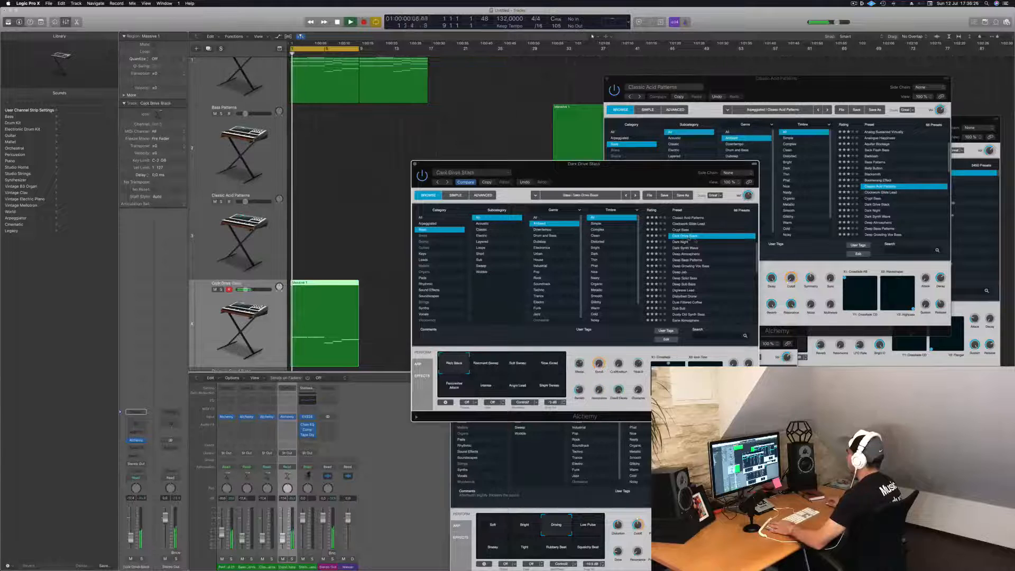
# Move the Alchemy window up, audition Dark Night and Dark Synth Wave with the loop, and load Deep Atmosphere
pyautogui.moveTo(633, 165); pyautogui.dragTo(666, 132)
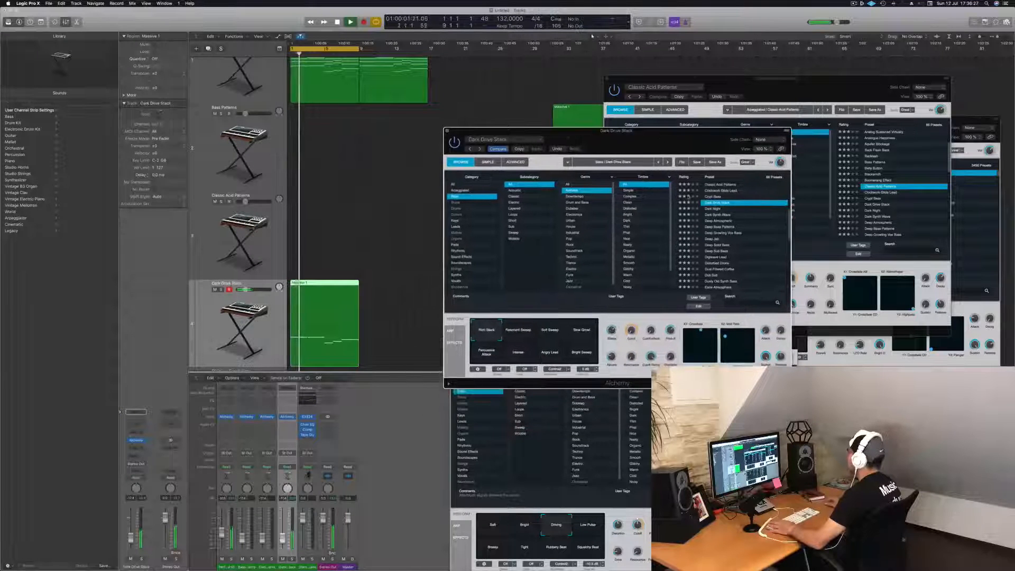
pyautogui.click(711, 209)
pyautogui.press('space')
pyautogui.press('space')
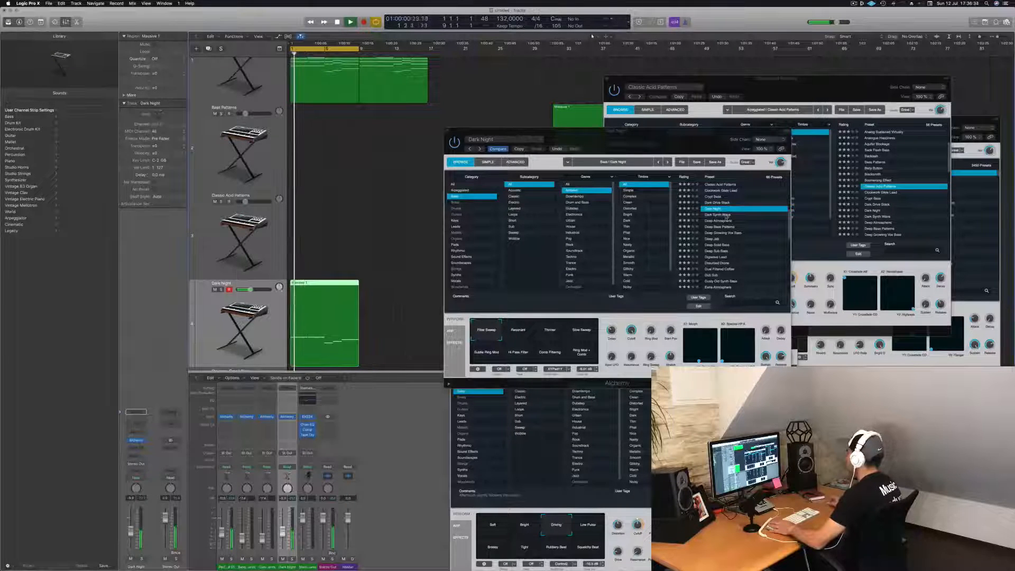
pyautogui.click(726, 215)
pyautogui.press('space')
pyautogui.click(724, 221)
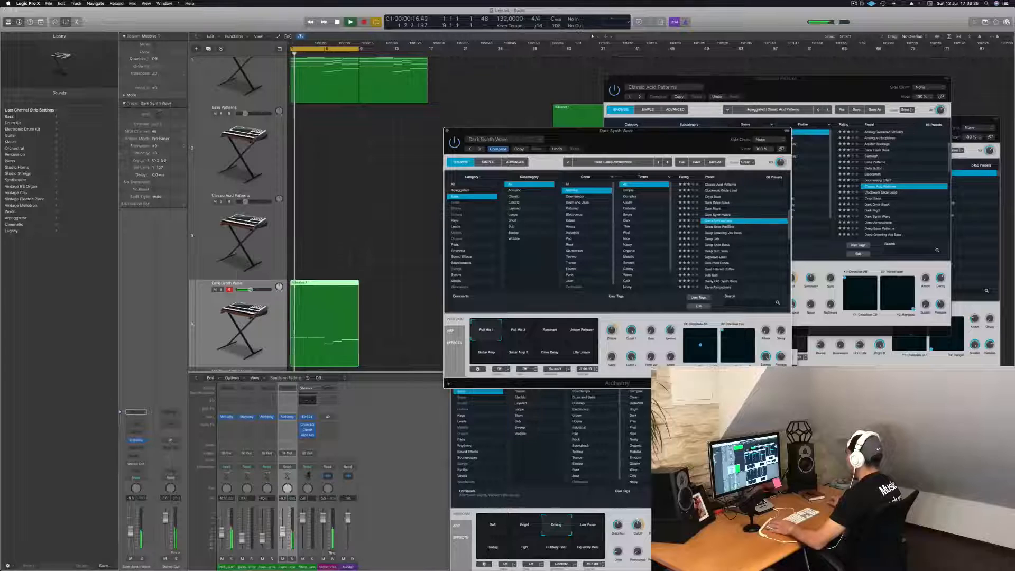
# Audition the Deep Atmosphere preset's performance variations, including More Noise and Harsh Lead, while the loop plays
pyautogui.click(552, 329)
pyautogui.press('space')
pyautogui.click(575, 332)
pyautogui.press('space')
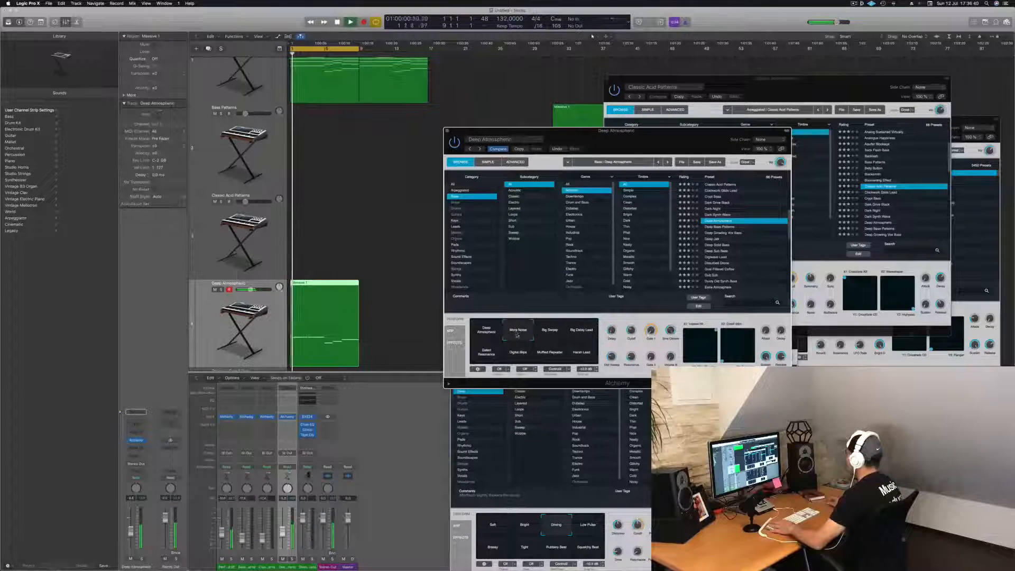
pyautogui.click(478, 359)
pyautogui.click(517, 358)
pyautogui.click(581, 355)
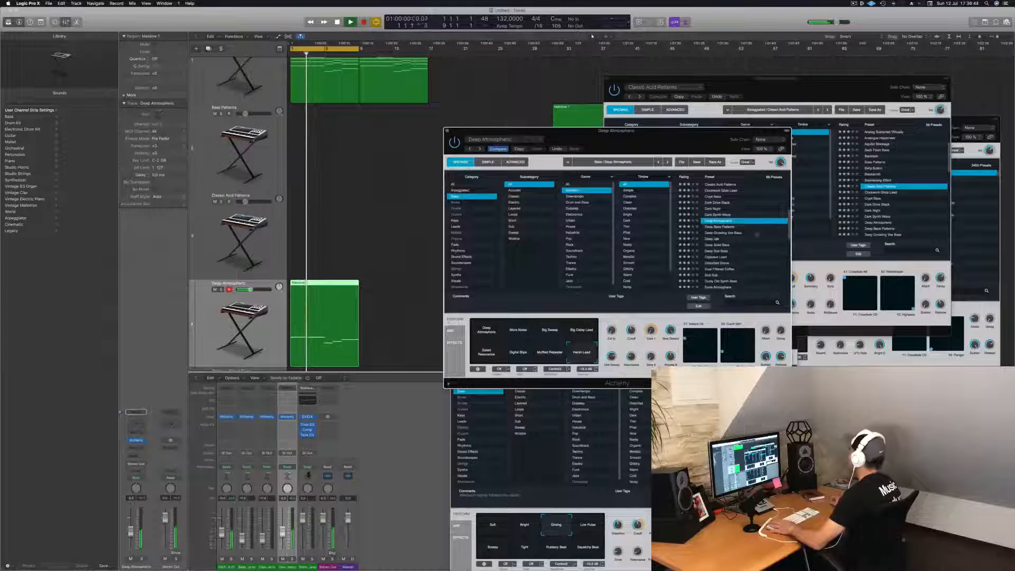
# Load the Deep Solid Bass preset, listen to it with the loop, and close its Alchemy window
pyautogui.click(718, 245)
pyautogui.press('space')
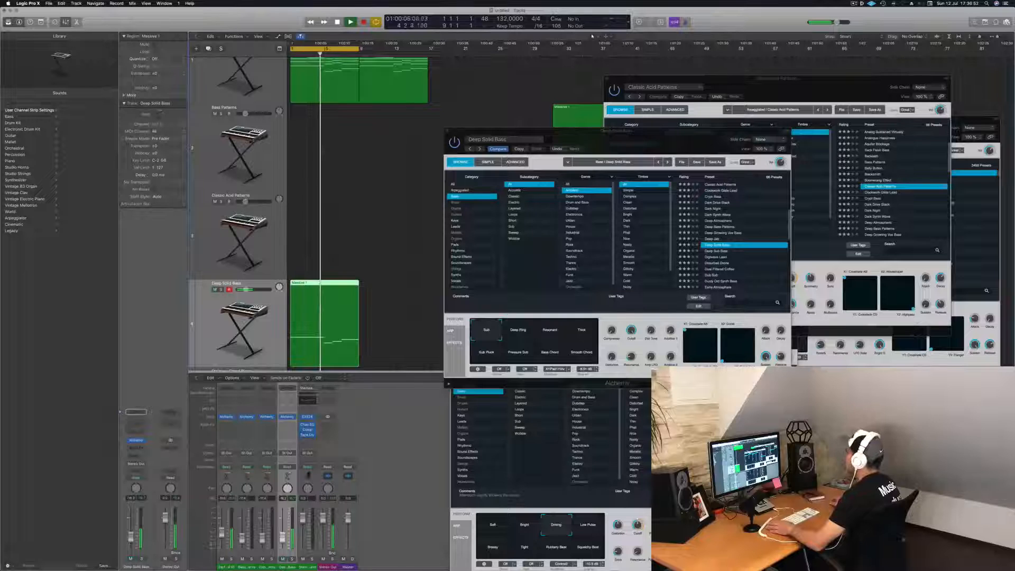
pyautogui.moveTo(517, 132); pyautogui.dragTo(584, 127)
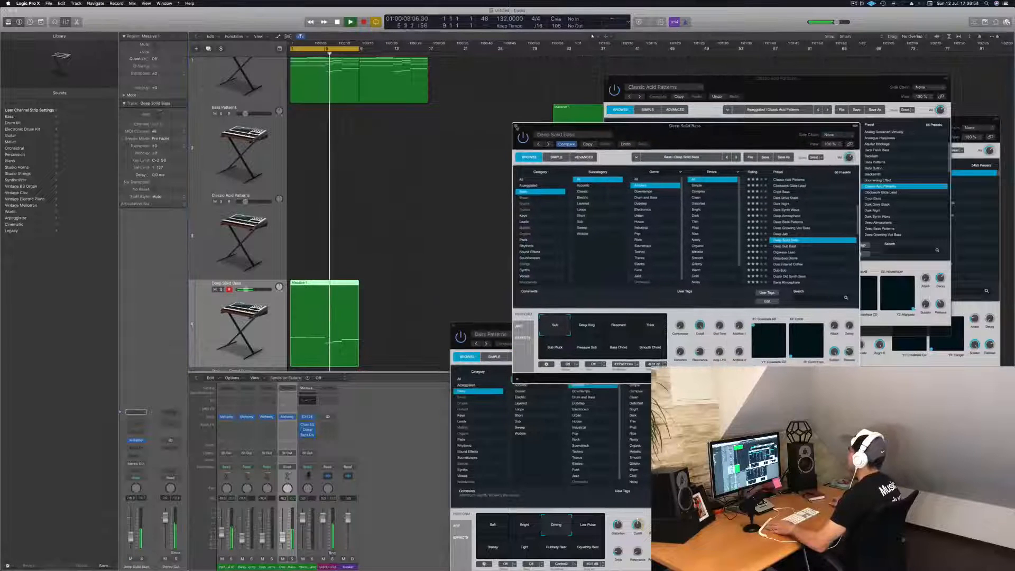
pyautogui.click(516, 127)
# Reduce the track heights, move the Classic Acid Patterns window clear of the arrangement and replay the loop from its start
pyautogui.scroll(-3, 442, 160)
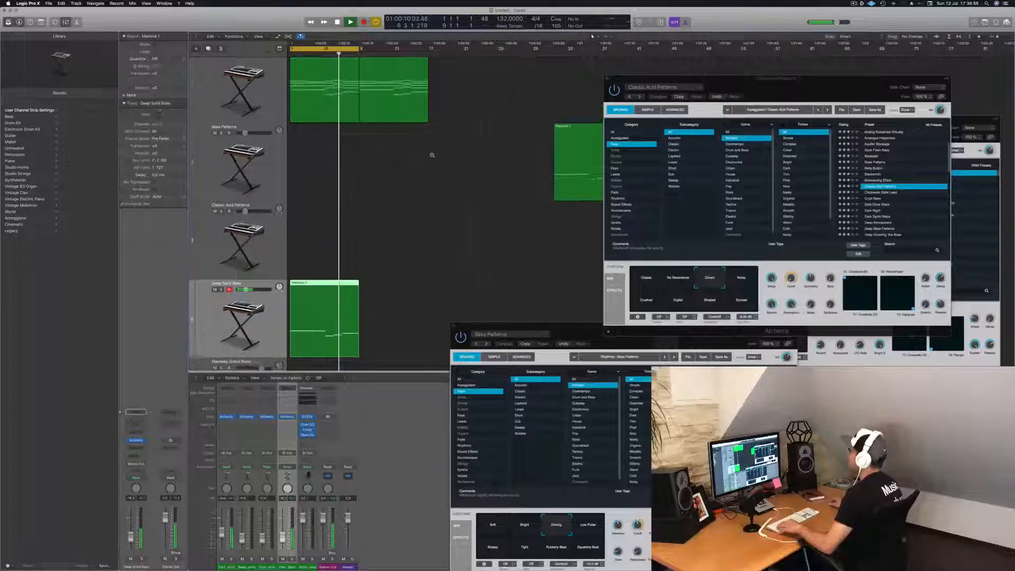
pyautogui.scroll(-3, 432, 154)
pyautogui.press('Return')
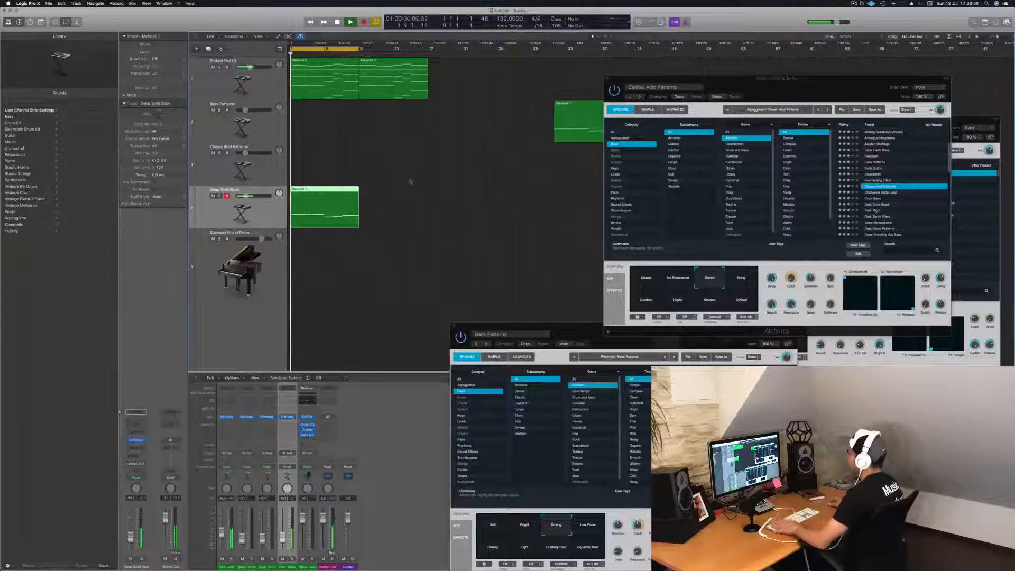
pyautogui.moveTo(715, 82); pyautogui.dragTo(842, 75)
pyautogui.scroll(-2, 415, 165)
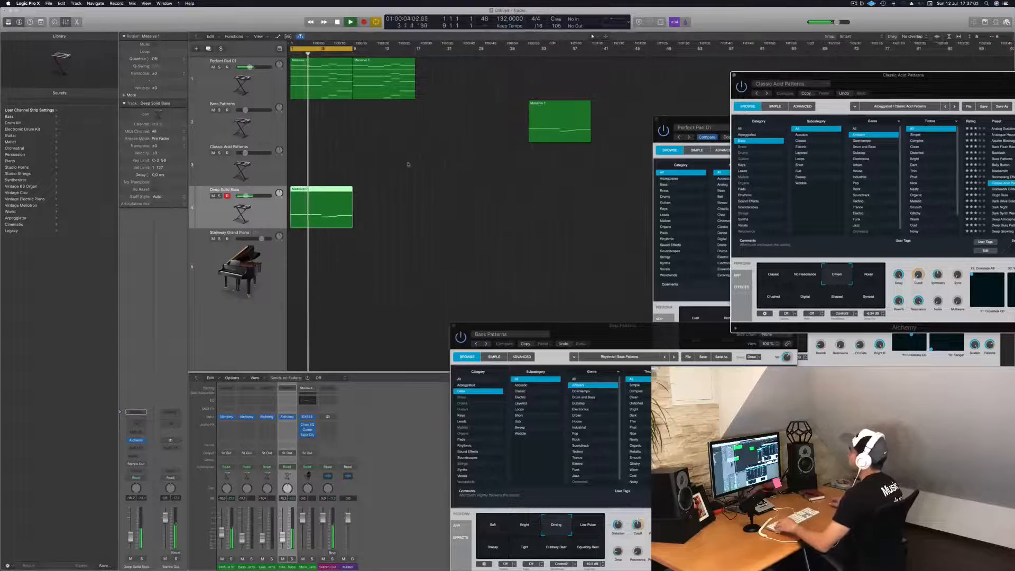
pyautogui.press('space')
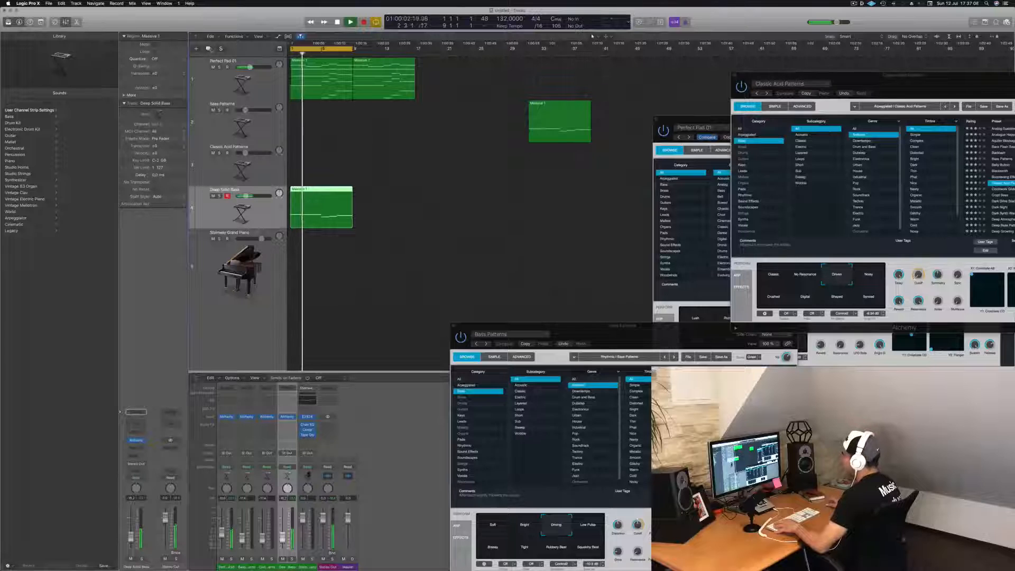
# Duplicate the Deep Solid Bass track and browse the Cinematic sound categories in the library for it
pyautogui.click(209, 49)
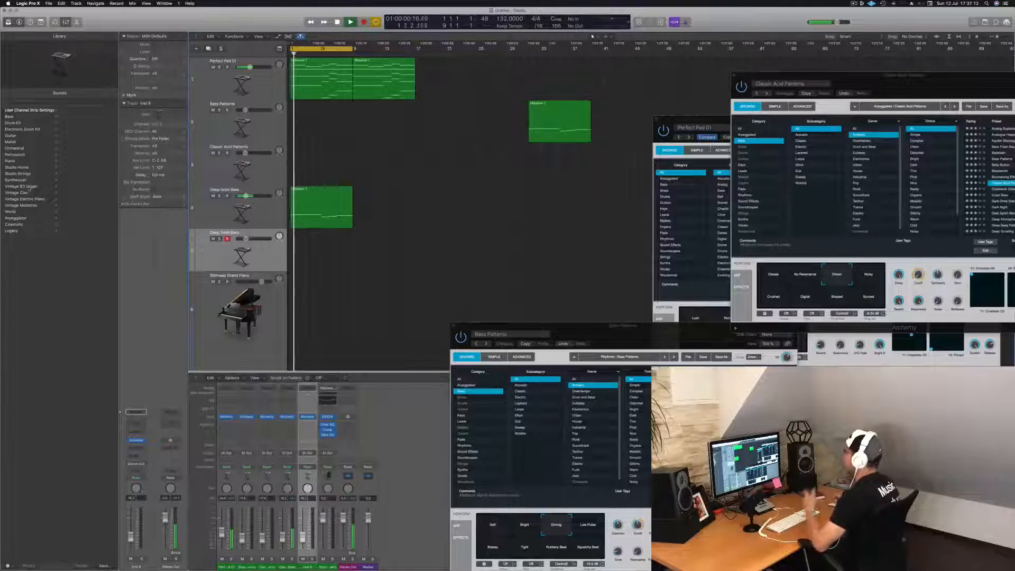
pyautogui.click(16, 224)
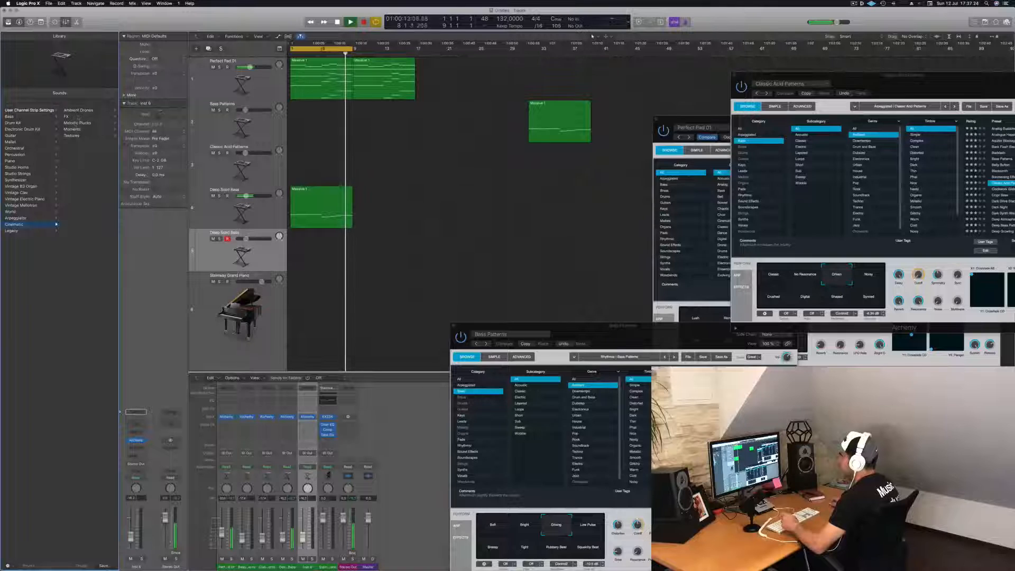
pyautogui.click(72, 128)
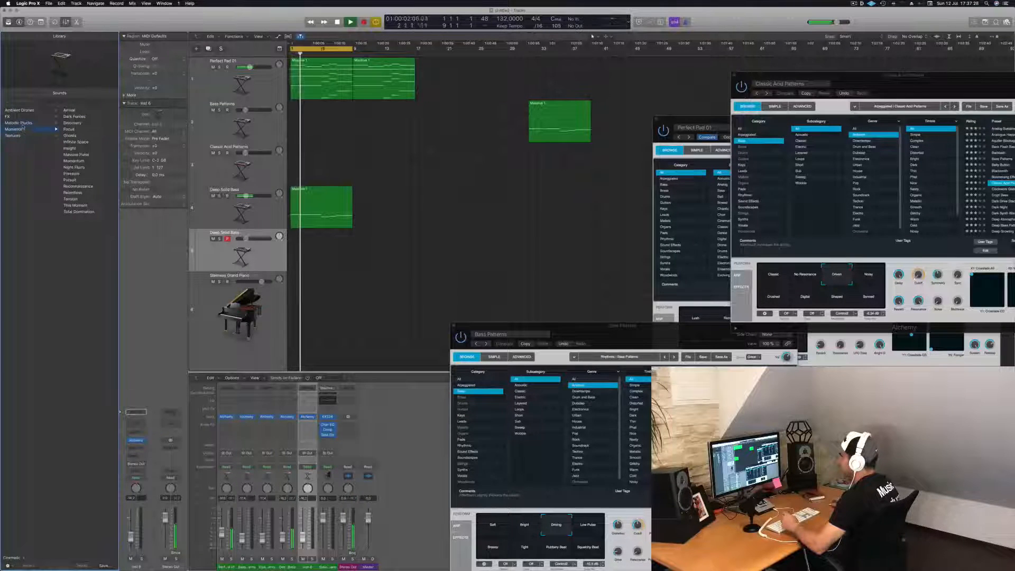
pyautogui.click(22, 123)
pyautogui.click(21, 111)
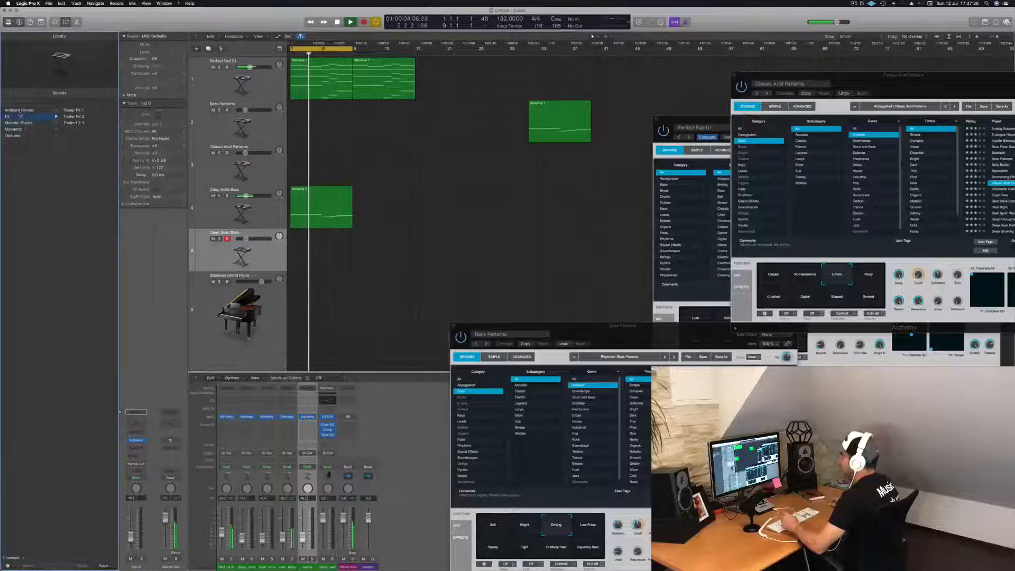
pyautogui.click(12, 558)
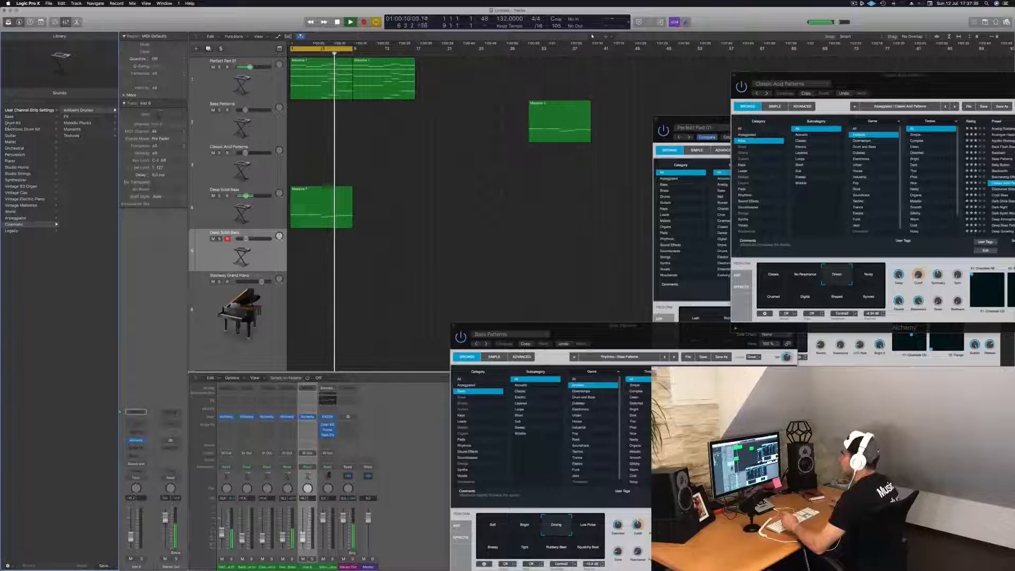
# Browse the orchestral percussion sounds in the library and load Orchestral Kit on the new track
pyautogui.click(23, 129)
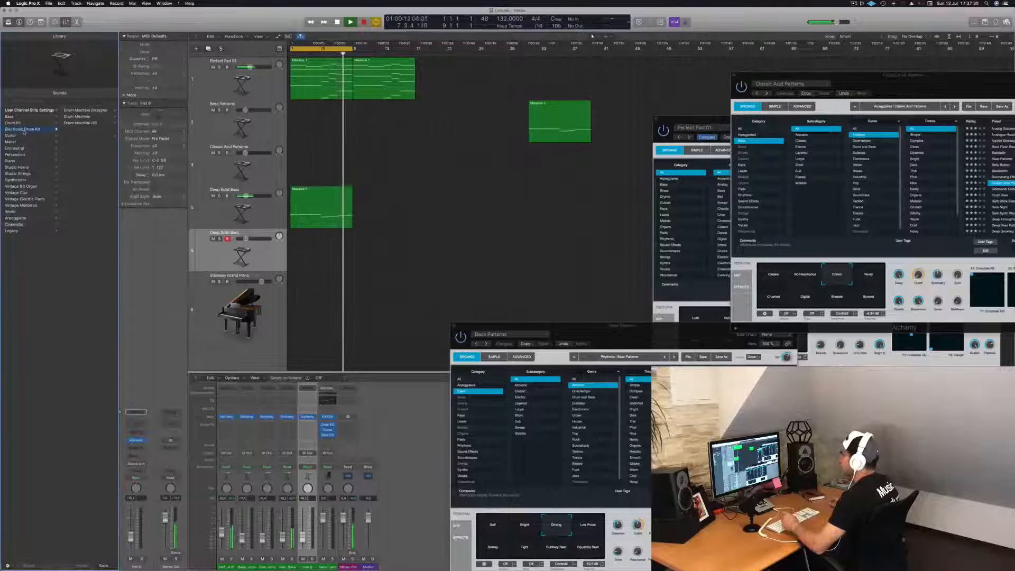
pyautogui.click(18, 148)
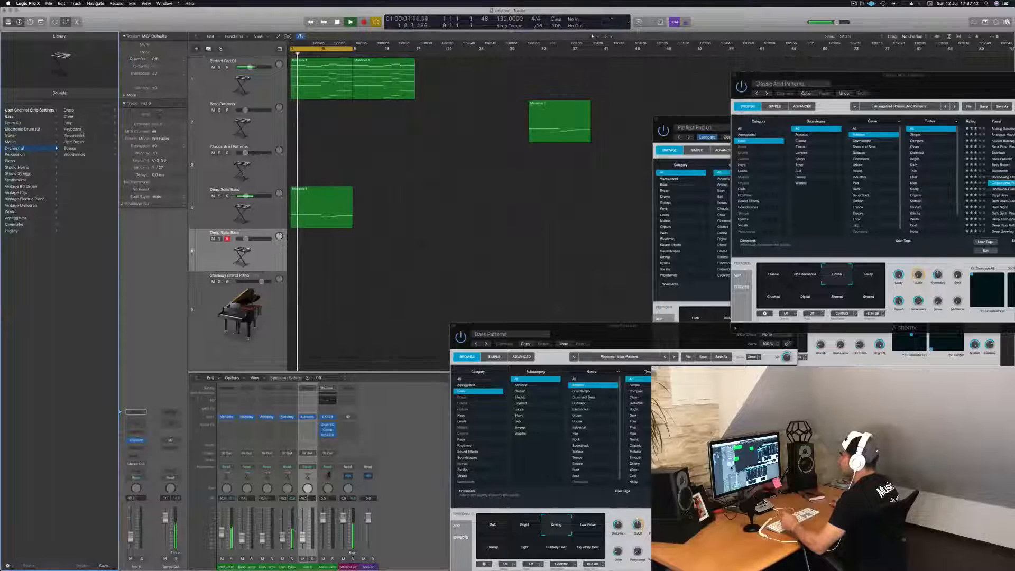
pyautogui.click(77, 135)
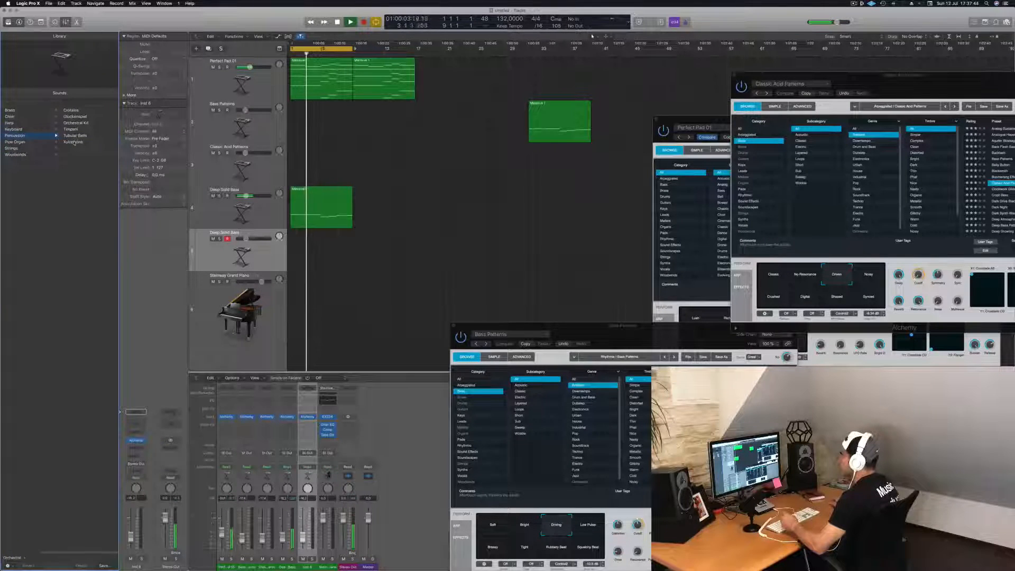
pyautogui.click(75, 123)
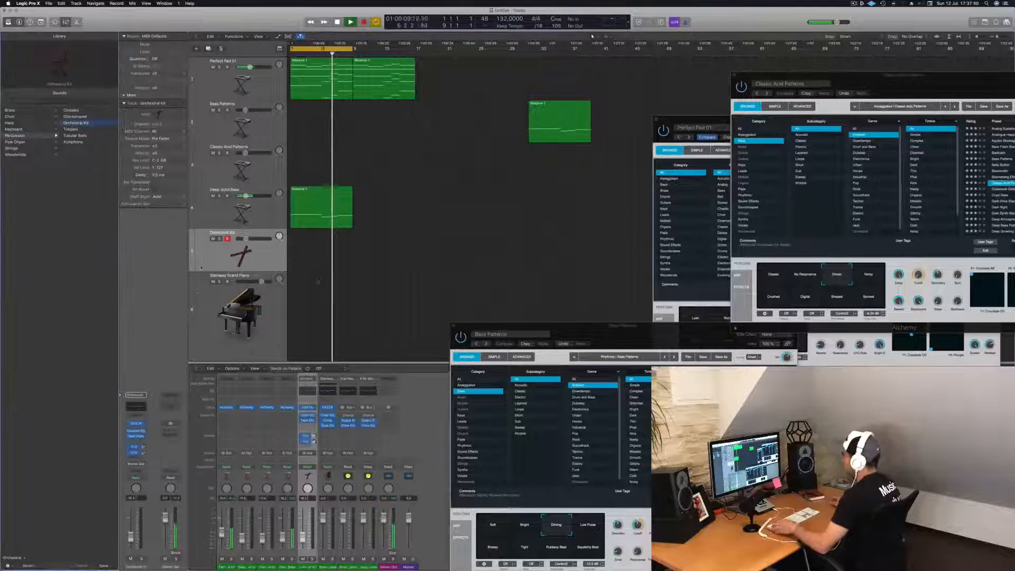
# Show the Musical Typing keyboard, lower its octave and try out the Orchestral Kit sounds over the loop
pyautogui.press('super+k')
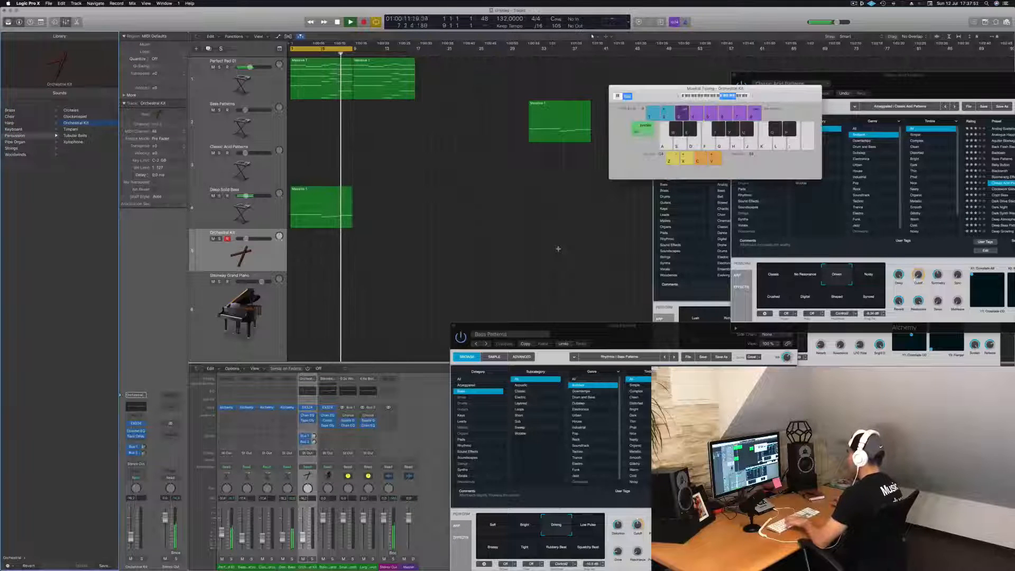
pyautogui.press('z')
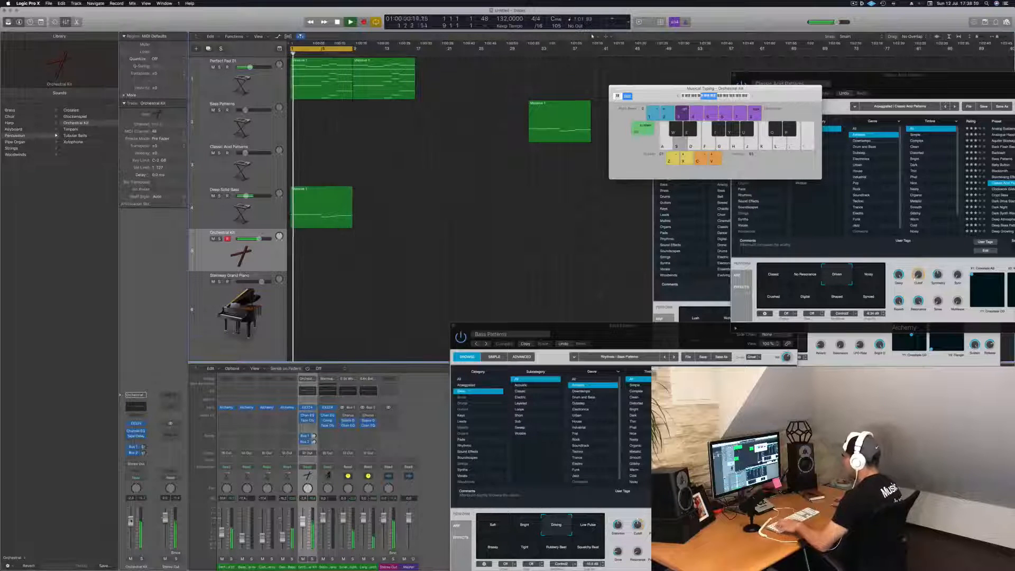
pyautogui.press('space')
# Record four evenly spaced hits of the same low drum on the Orchestral Kit track over the loop
pyautogui.press('r')
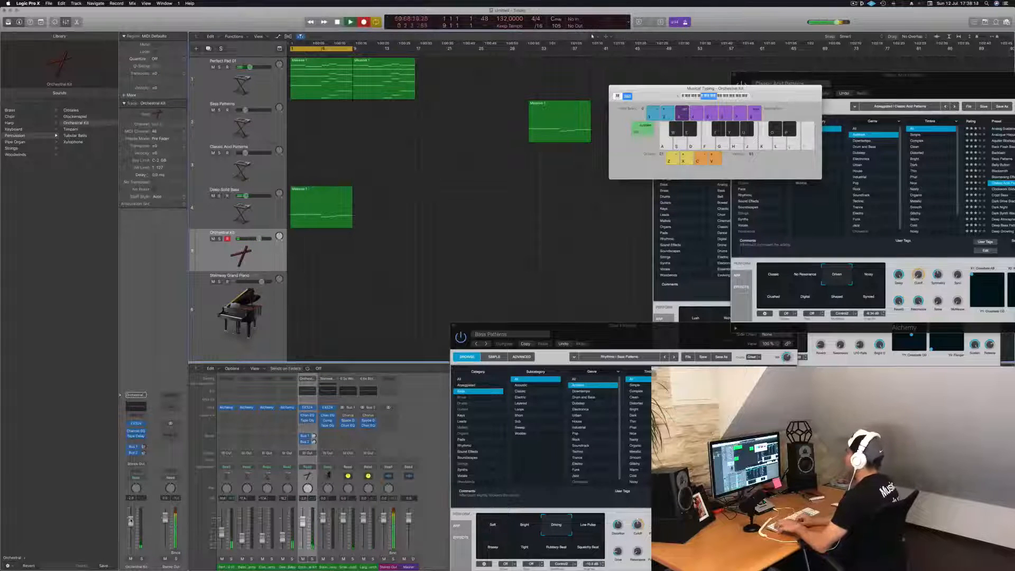
pyautogui.press('a')
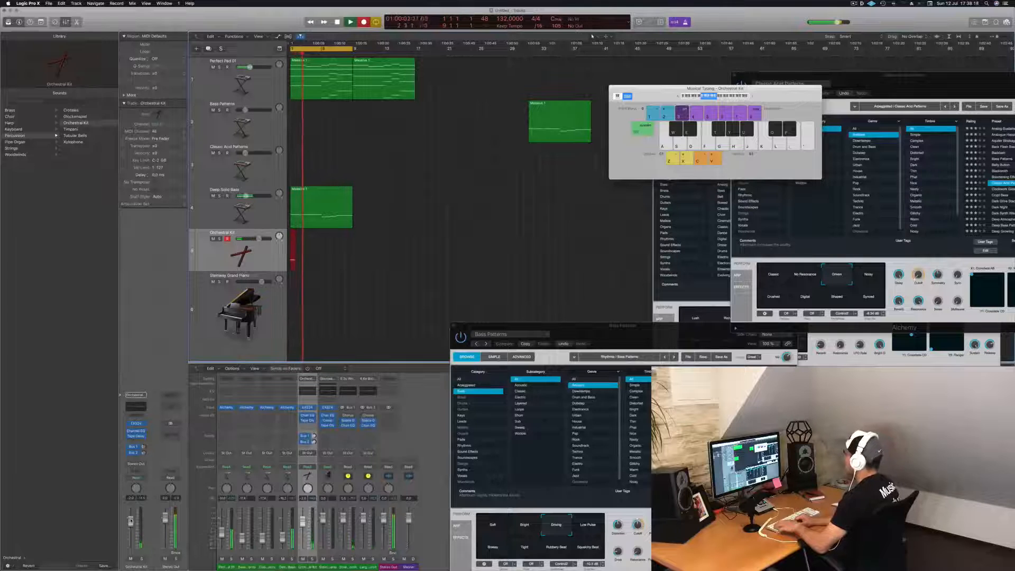
pyautogui.press('a')
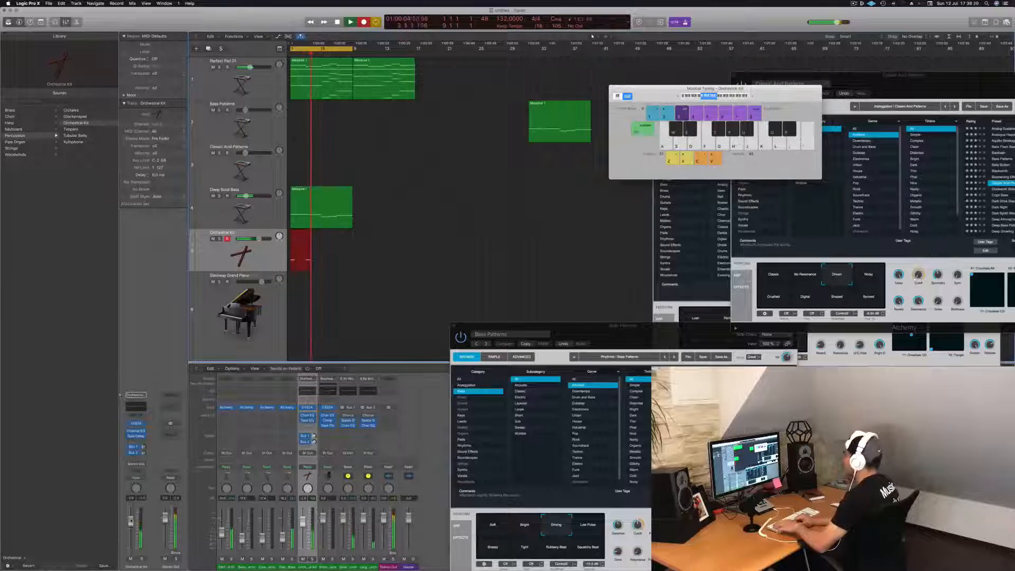
pyautogui.press('a')
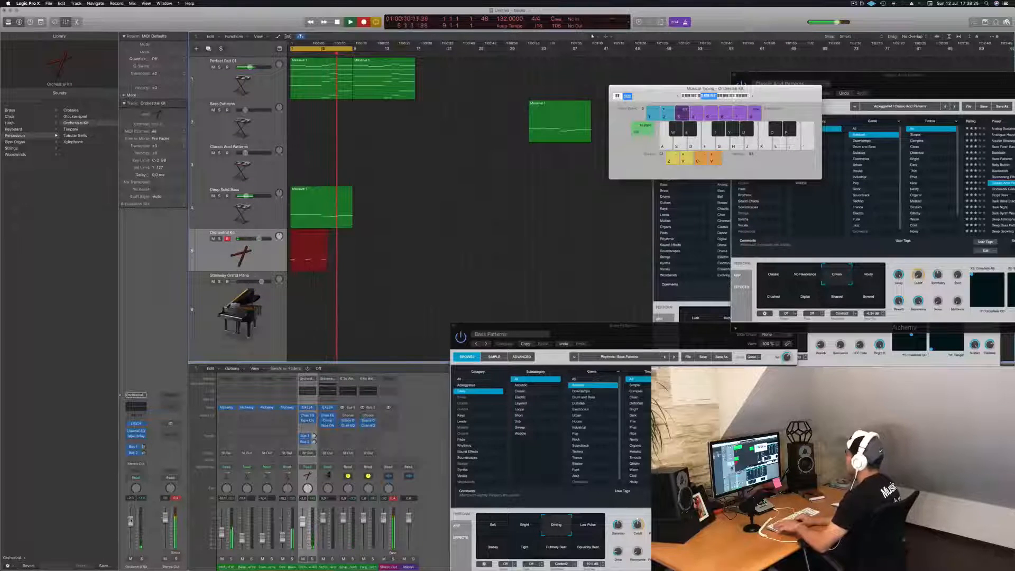
pyautogui.press('a')
pyautogui.press('space')
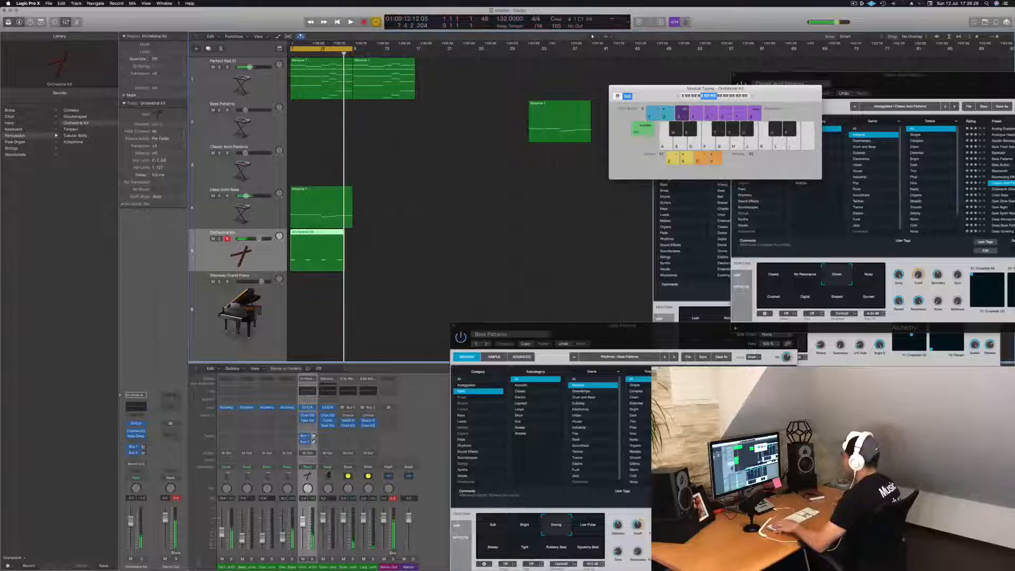
# Open the recorded Orchestral Kit region in the Piano Roll and select all of its notes
pyautogui.press('space')
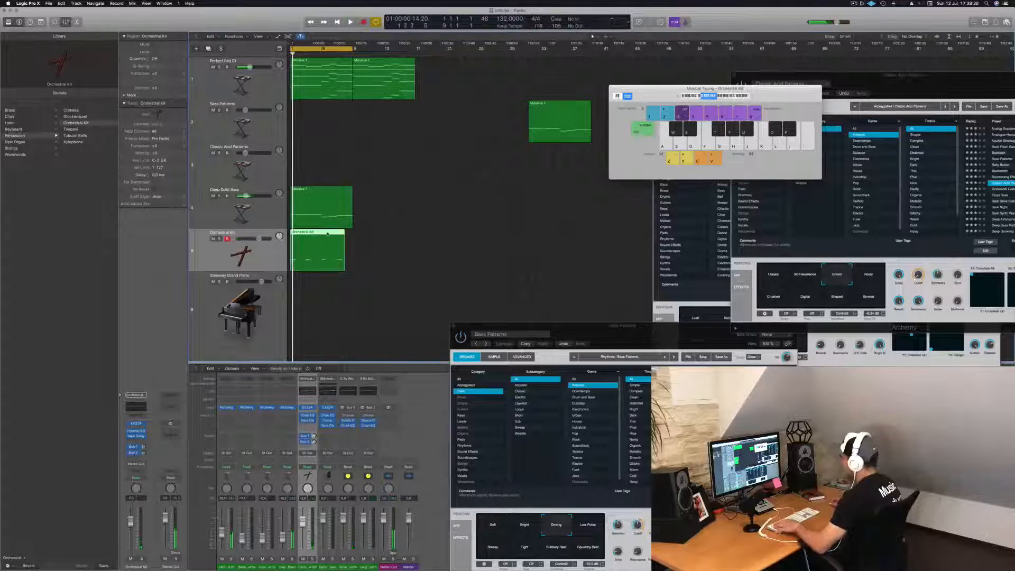
pyautogui.press('p')
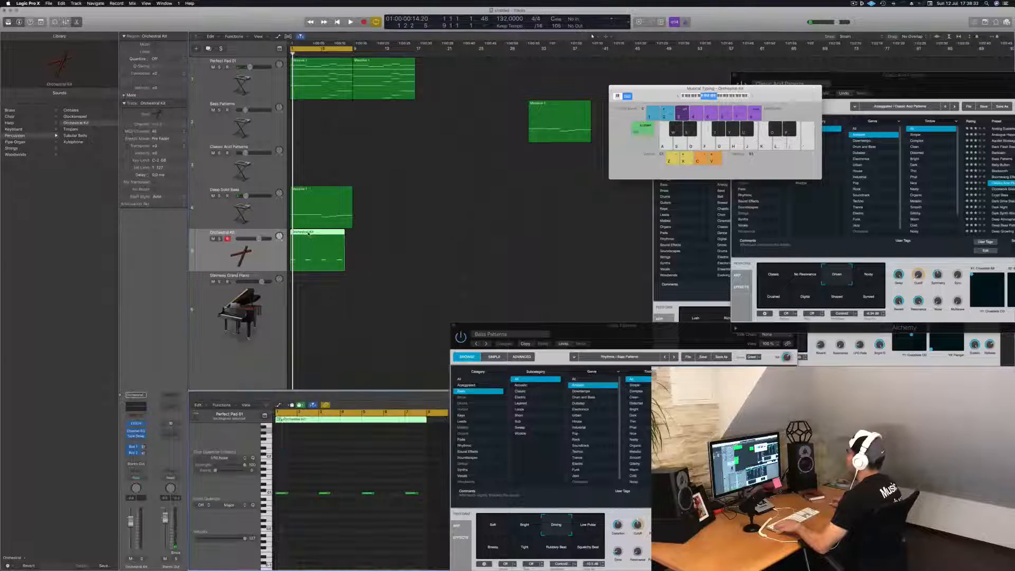
pyautogui.press('super+a')
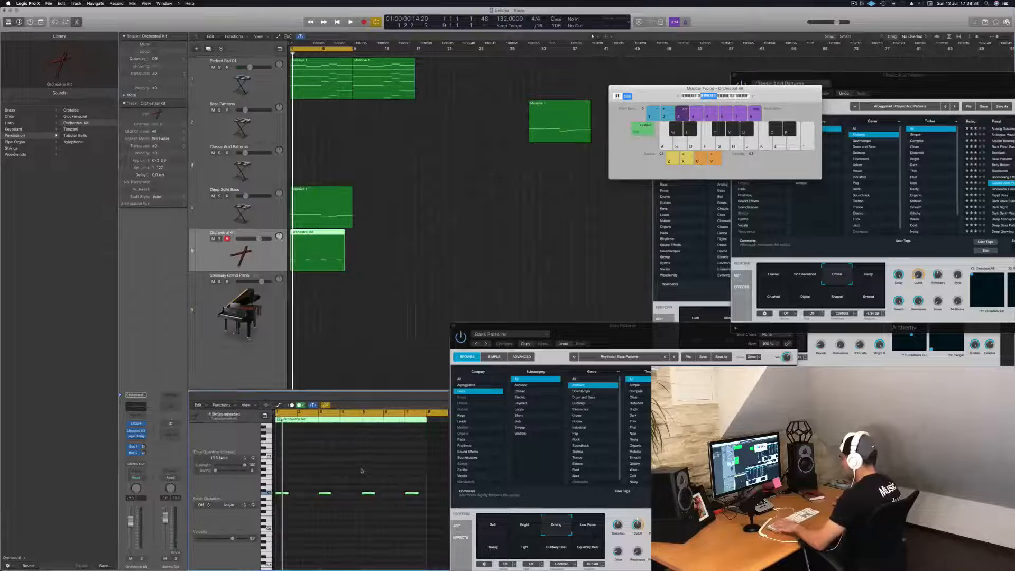
# Copy the Orchestral Kit and Deep Solid Bass regions to start right after the loop, in line with the second pad region
pyautogui.press('space')
pyautogui.moveTo(307, 233); pyautogui.dragTo(369, 233)
pyautogui.press('super+Left')
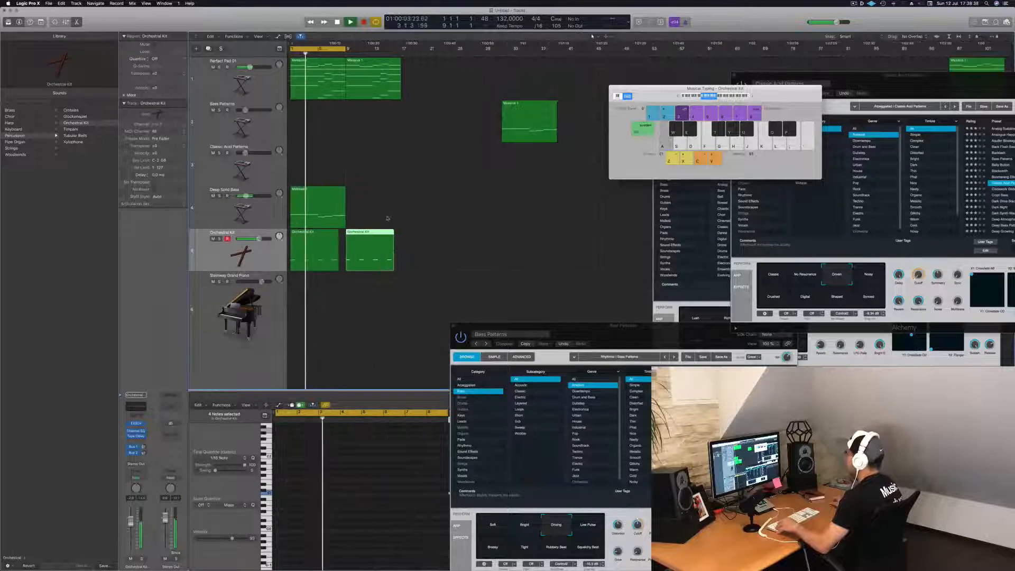
pyautogui.click(323, 245)
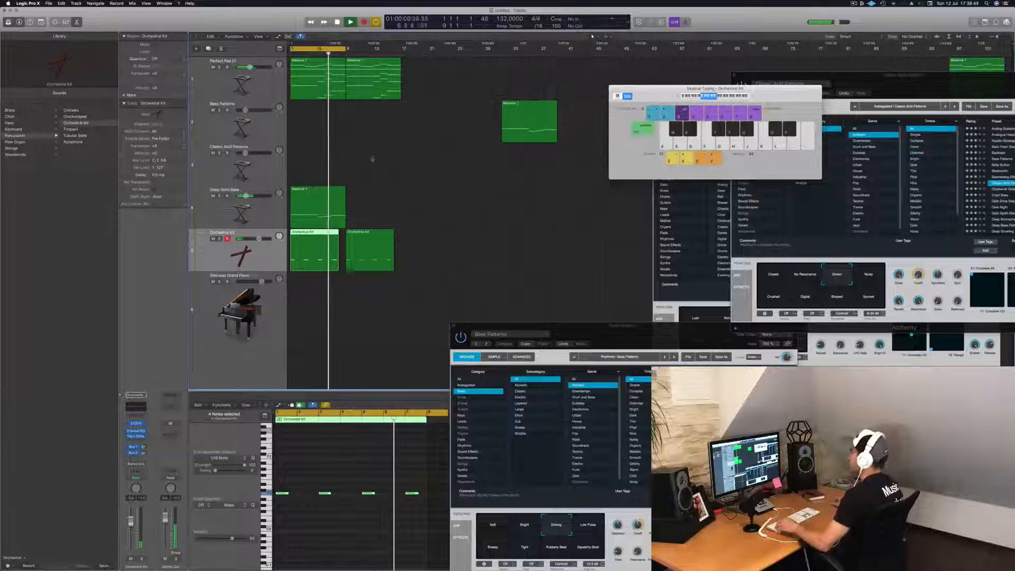
pyautogui.moveTo(314, 194); pyautogui.dragTo(369, 193)
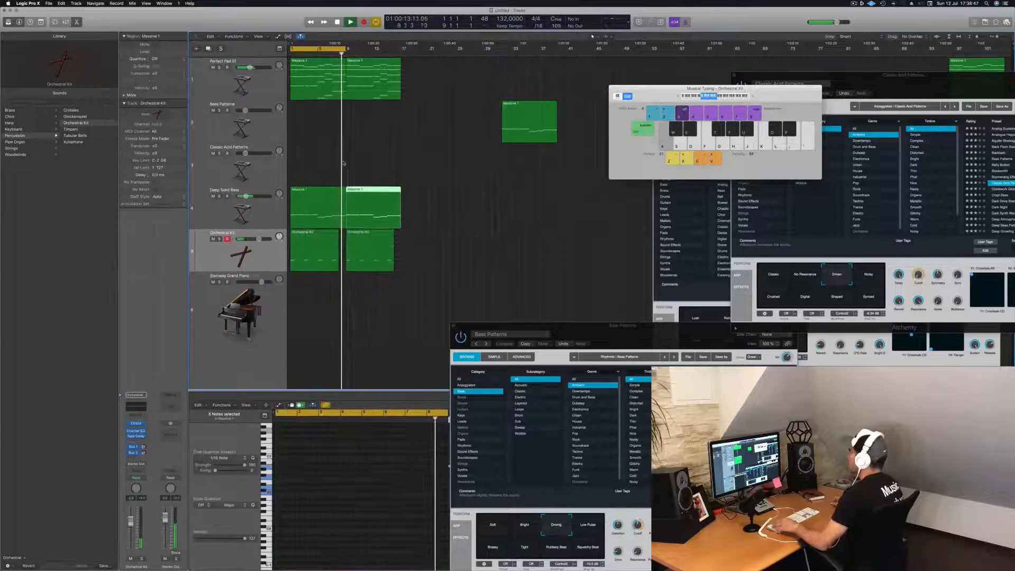
# Duplicate the Perfect Pad 01 track and copy its first chord region onto the new track at the loop start
pyautogui.click(264, 96)
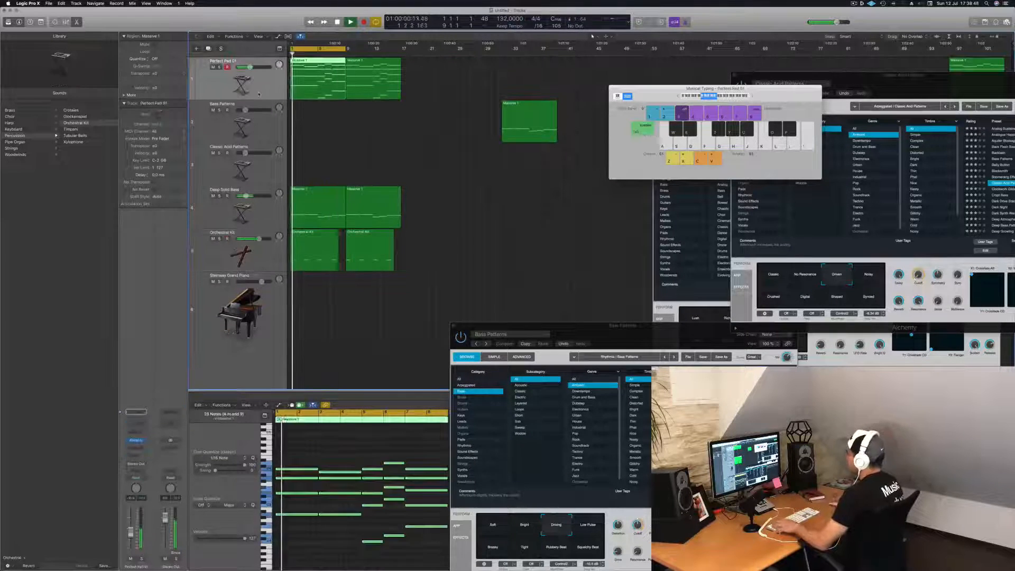
pyautogui.click(209, 49)
pyautogui.press('space')
pyautogui.moveTo(313, 80); pyautogui.dragTo(313, 127)
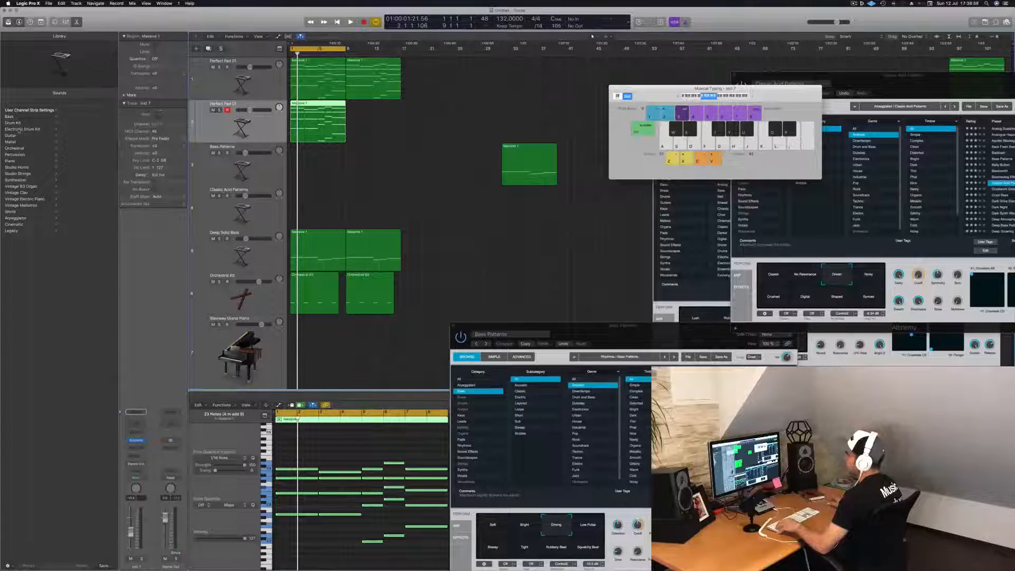
# Load the Tuba from the library's orchestral brass sounds onto the duplicated pad track
pyautogui.click(16, 149)
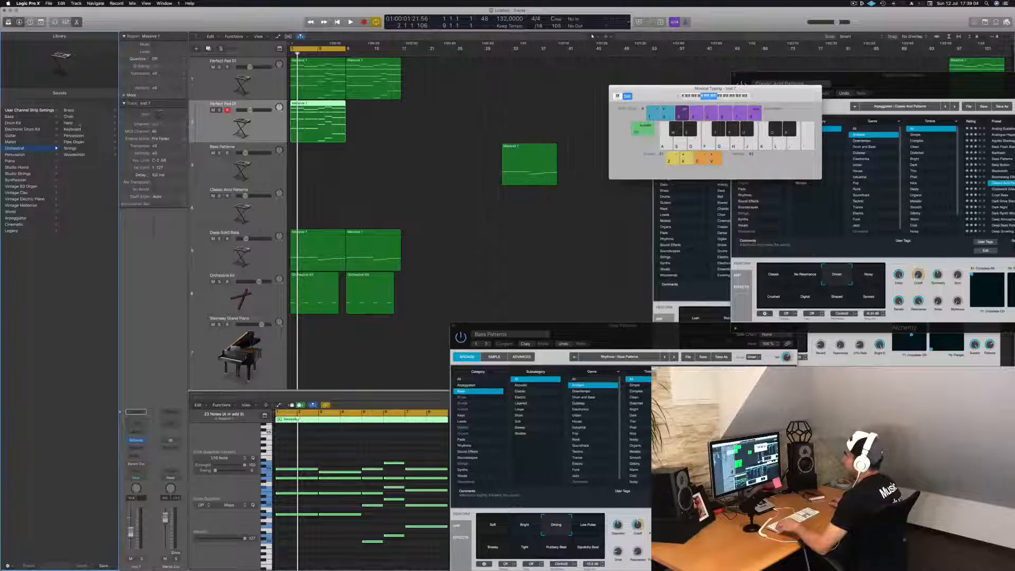
pyautogui.click(78, 111)
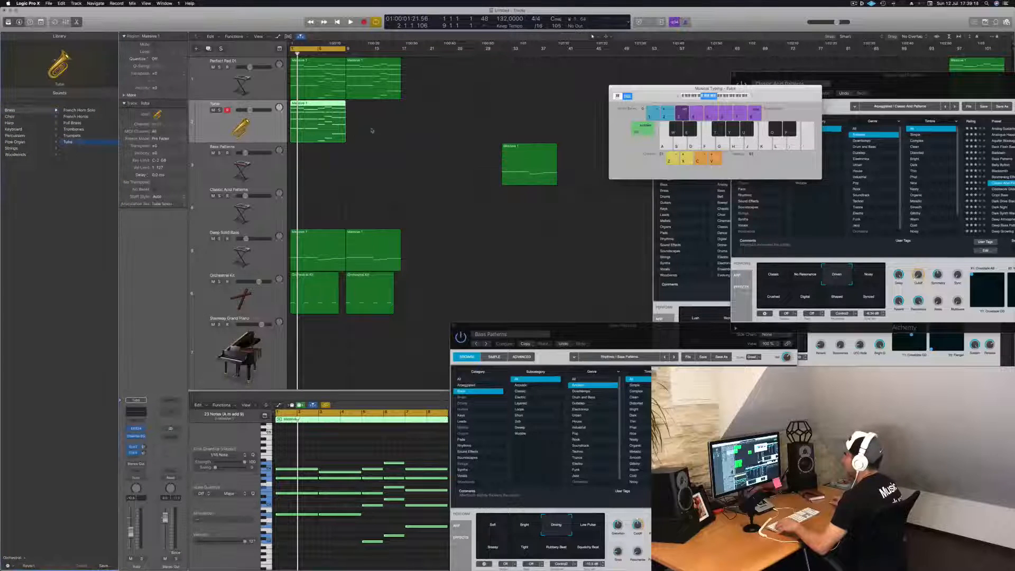
pyautogui.hscroll(-3, 356, 460)
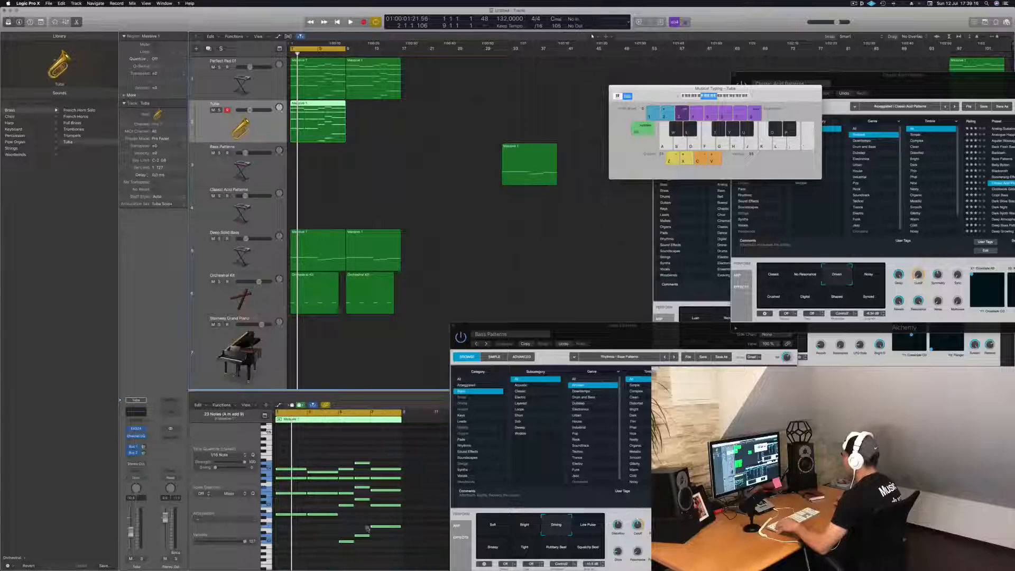
# Delete the lower chord notes in the Tuba region so only the top melody line remains, and play it back
pyautogui.moveTo(283, 555); pyautogui.dragTo(393, 480)
pyautogui.press('Delete')
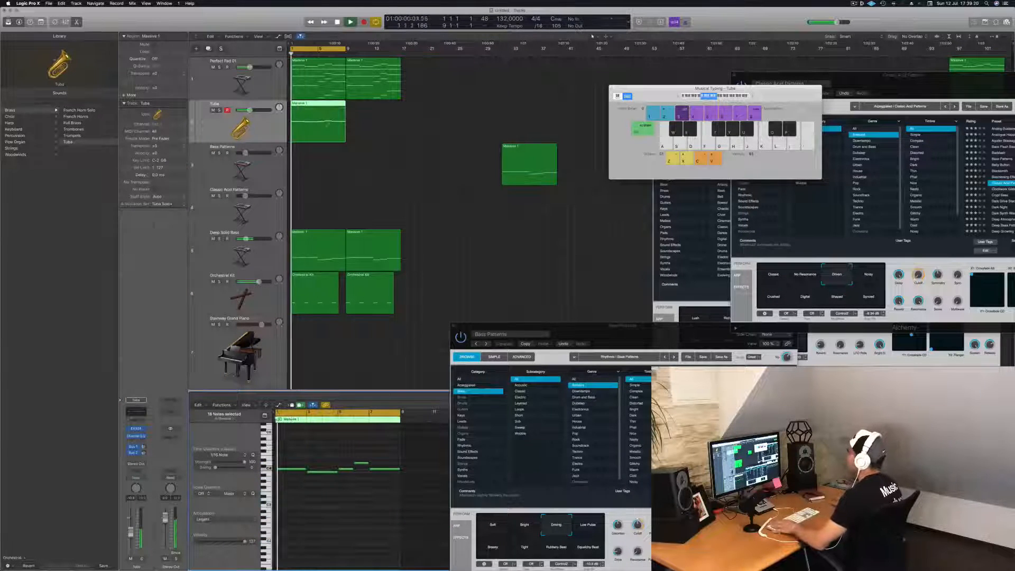
pyautogui.press('space')
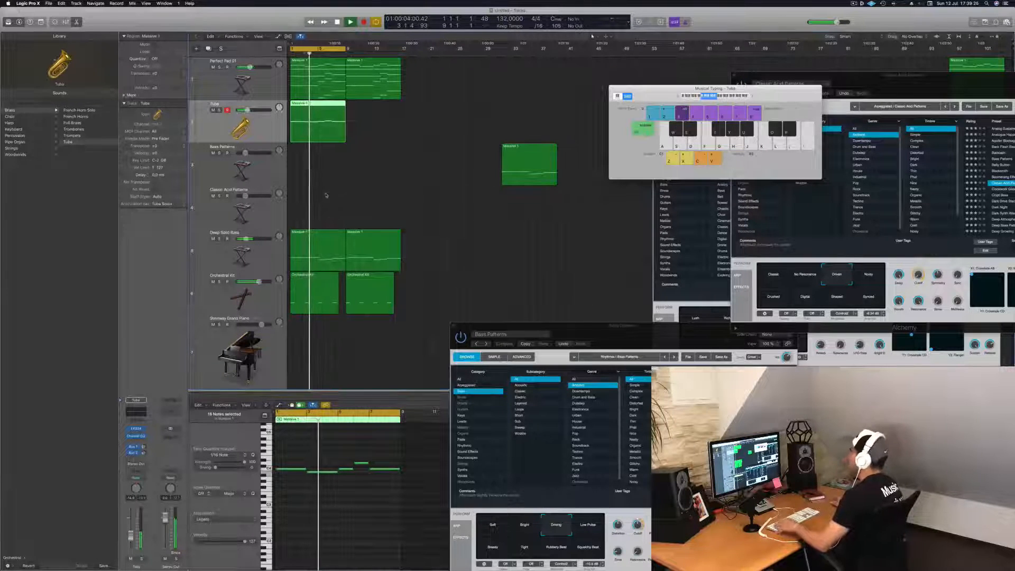
# Save the project in the Logic folder under an Episode 116 name
pyautogui.press('super+s')
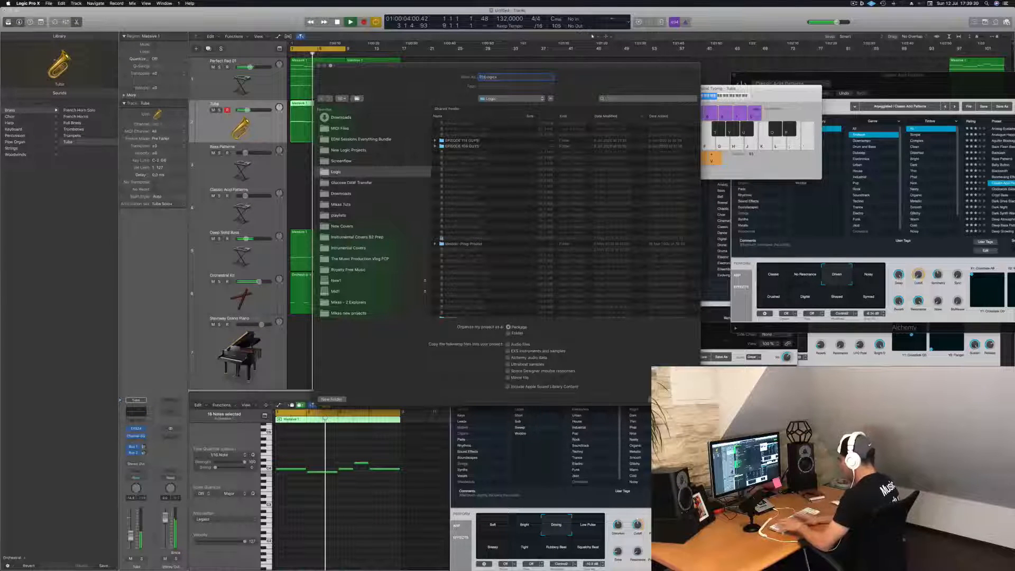
pyautogui.write('Episode 116 Ho')
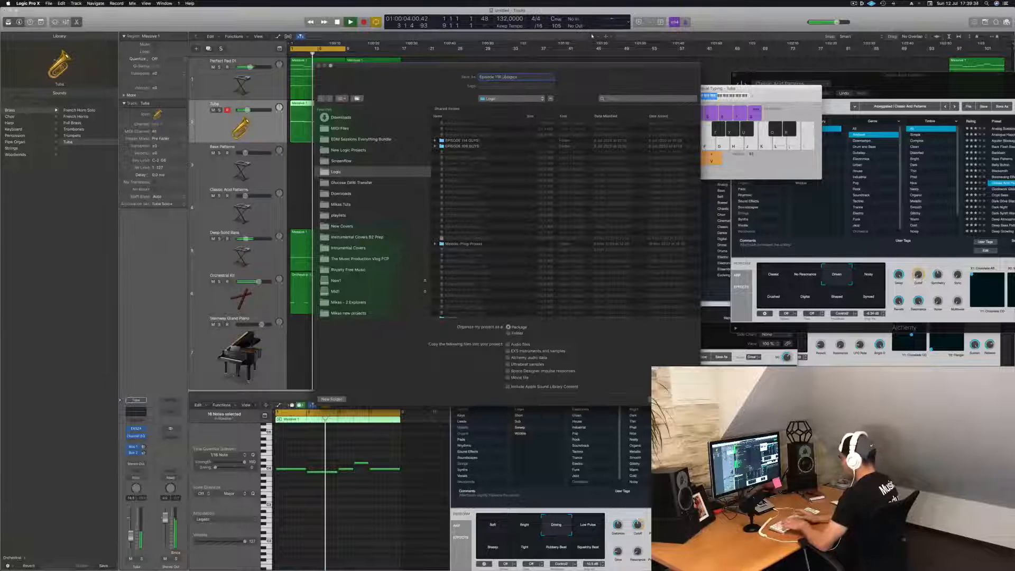
pyautogui.press('Return')
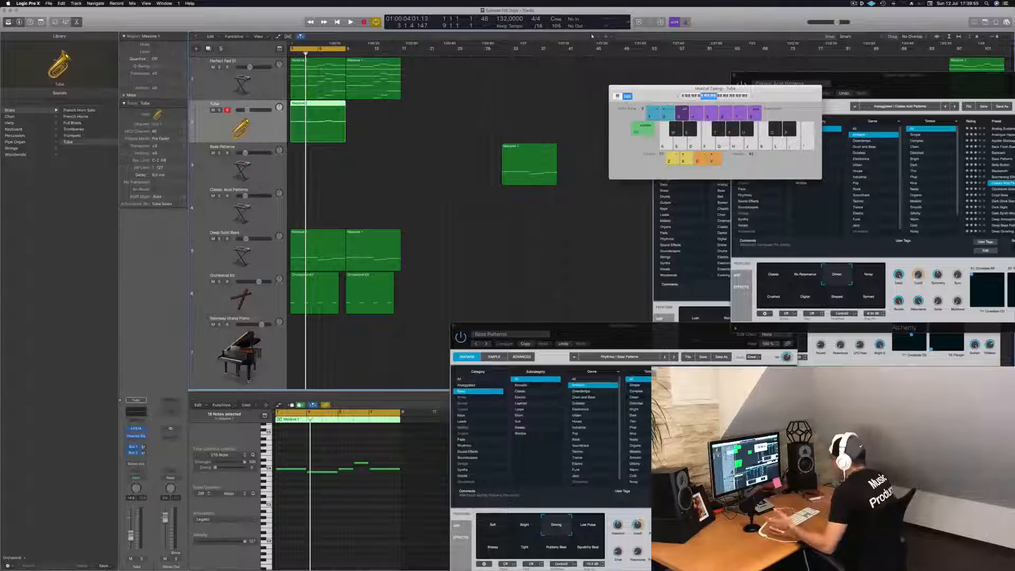
# Play the loop from the start and listen to the Tuba line against the other tracks
pyautogui.click(417, 156)
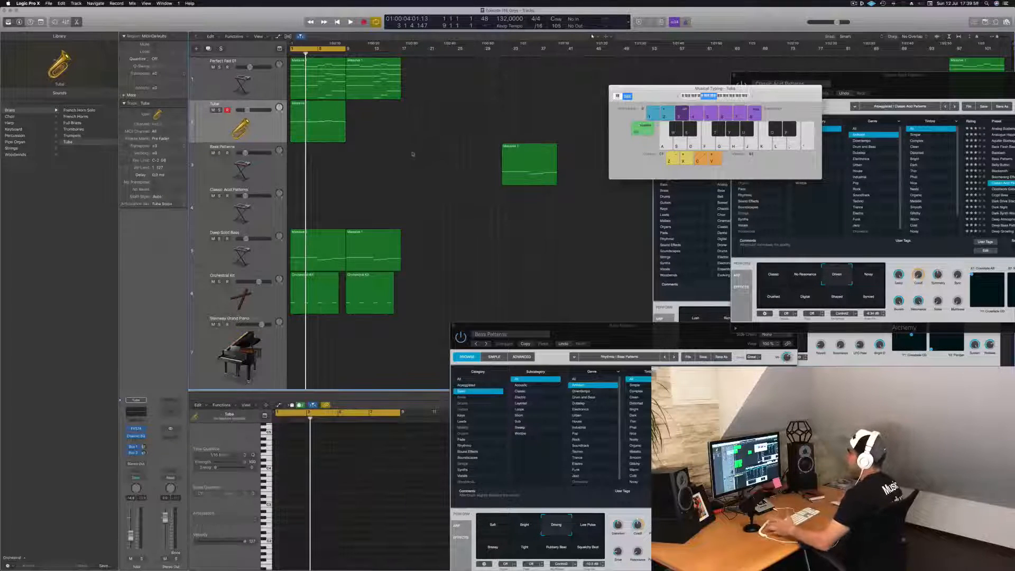
pyautogui.press('Return')
pyautogui.press('space')
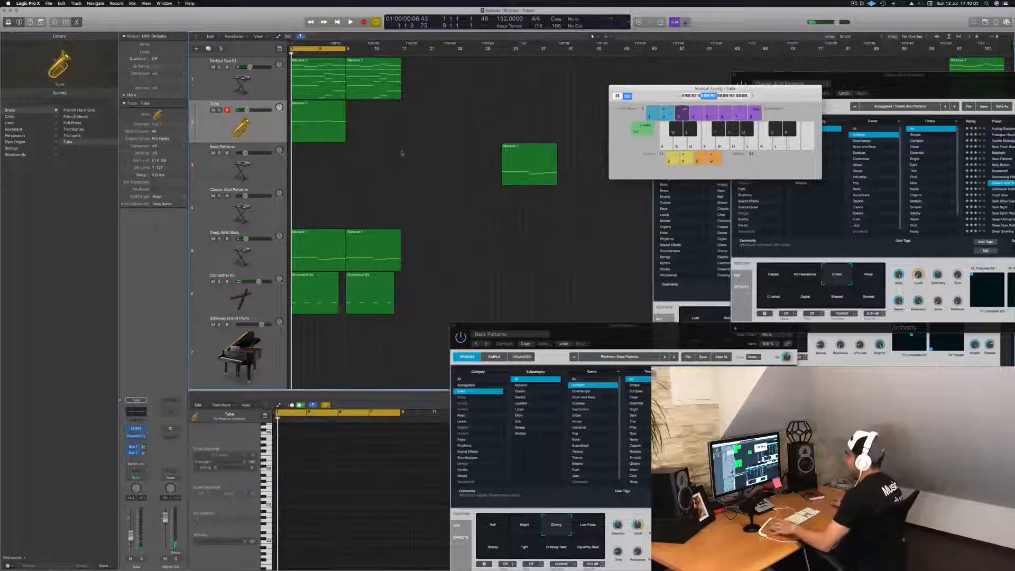
pyautogui.press('space')
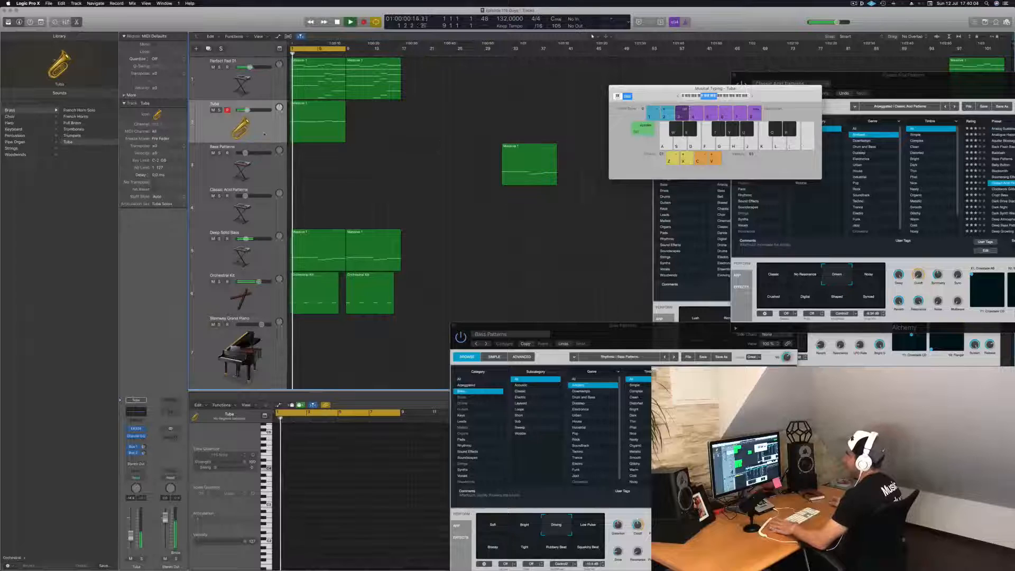
pyautogui.click(321, 123)
pyautogui.press('Return')
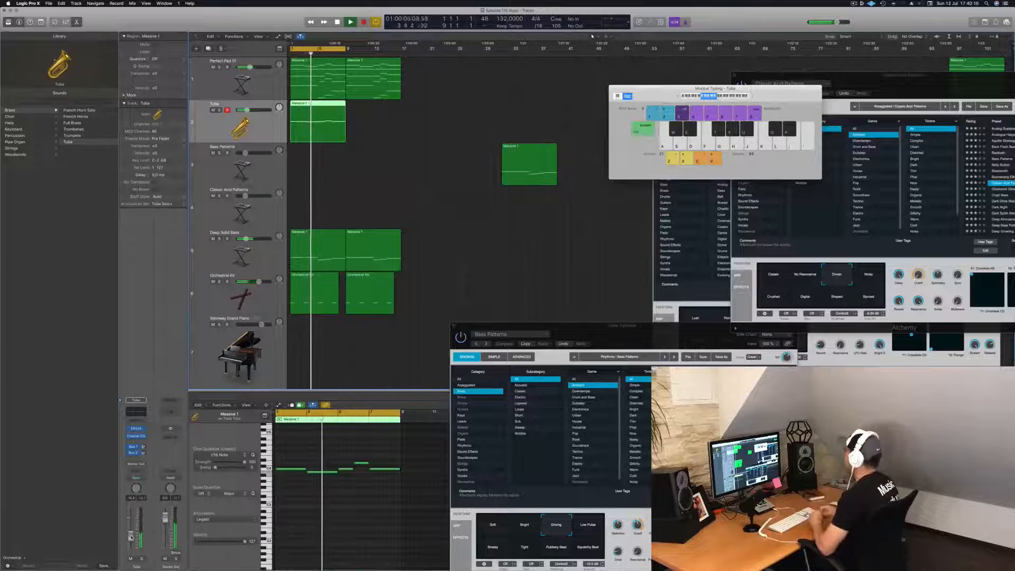
pyautogui.press('space')
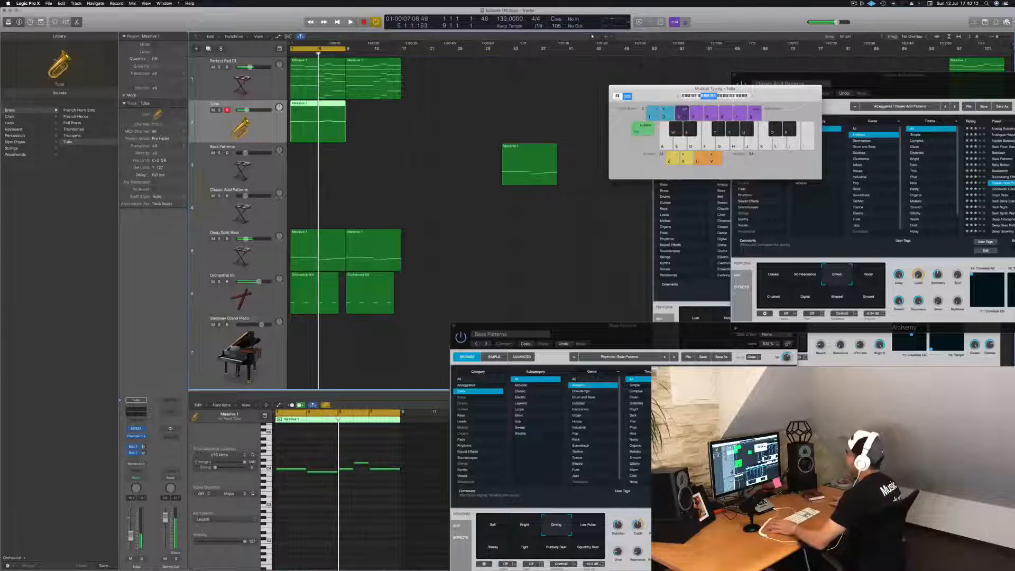
# Copy the Tuba region directly after the first and extend the cycle range to cover both sets of regions
pyautogui.moveTo(328, 105); pyautogui.dragTo(384, 107)
pyautogui.click(402, 201)
pyautogui.press('space')
pyautogui.moveTo(347, 49); pyautogui.dragTo(402, 51)
pyautogui.click(226, 123)
pyautogui.press('space')
pyautogui.press('space')
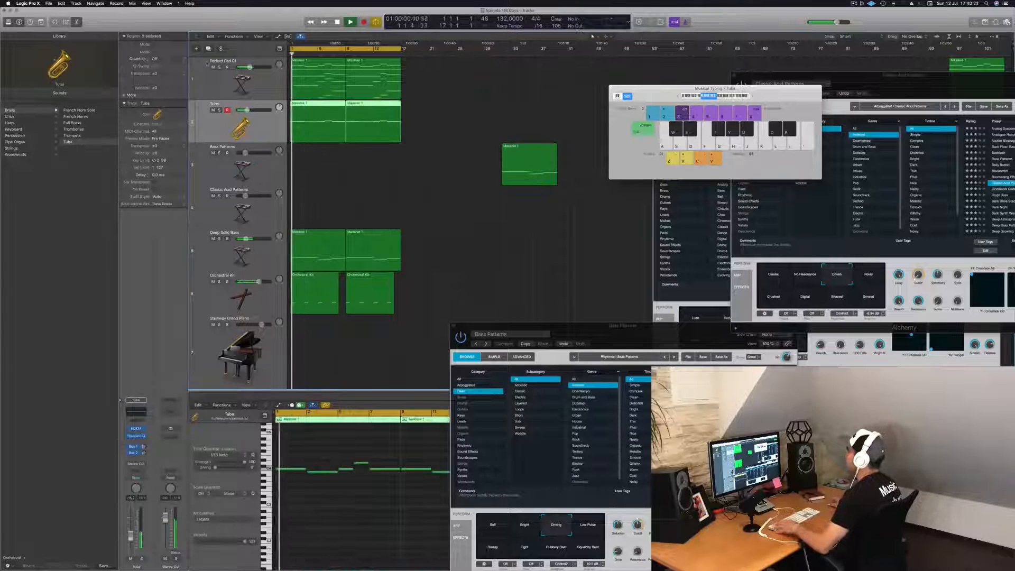
# Duplicate the Tuba track and move the first Perfect Pad chord region onto the new track at the loop start
pyautogui.press('super+d')
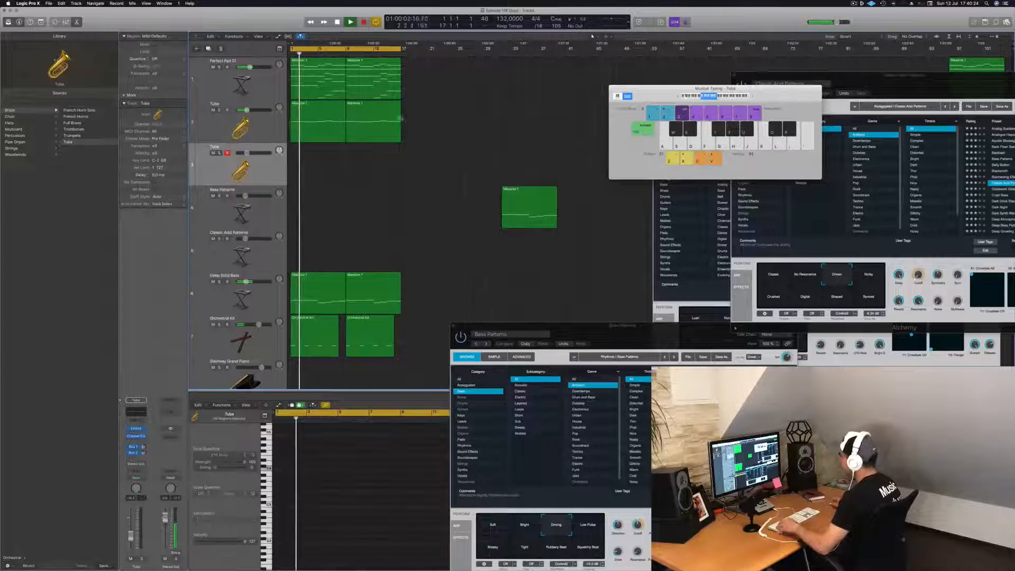
pyautogui.moveTo(316, 89); pyautogui.dragTo(317, 177)
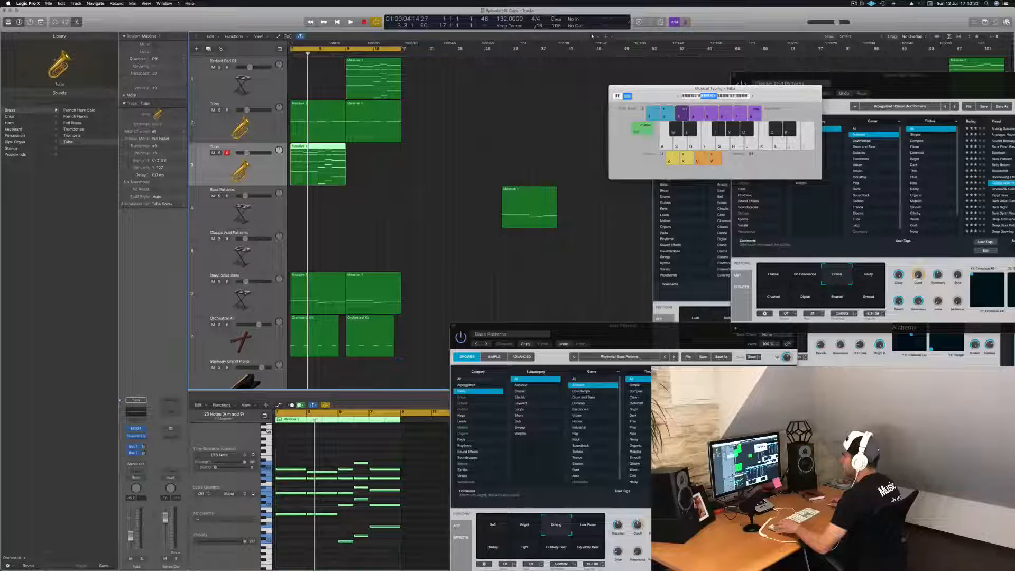
# Load String Ensemble from the library's orchestral strings onto the new track and play it with the arrangement
pyautogui.click(19, 148)
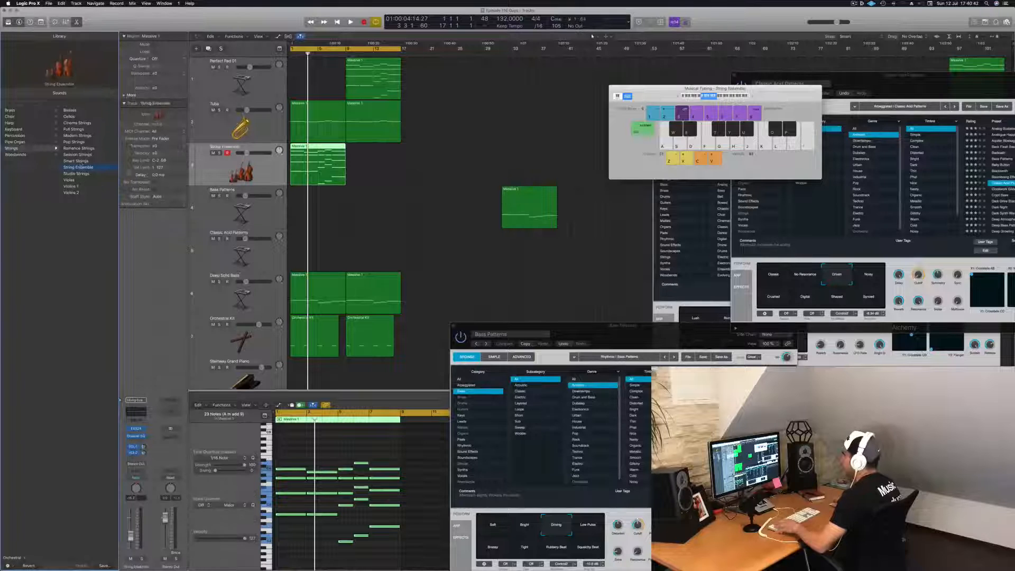
pyautogui.click(409, 175)
pyautogui.click(265, 173)
pyautogui.press('space')
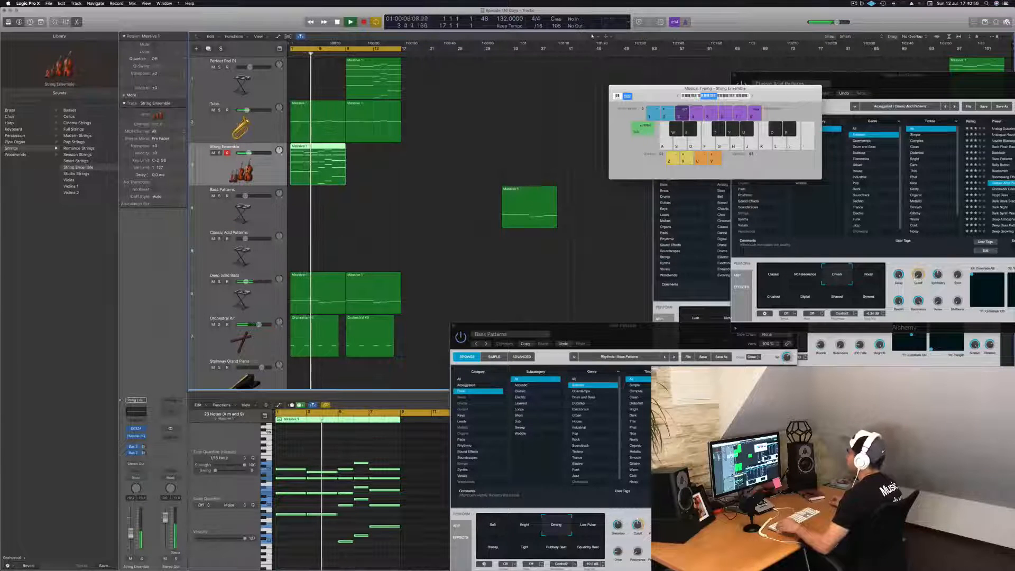
# Copy the String Ensemble region directly after the first and select both regions on the track
pyautogui.moveTo(326, 145); pyautogui.dragTo(381, 149)
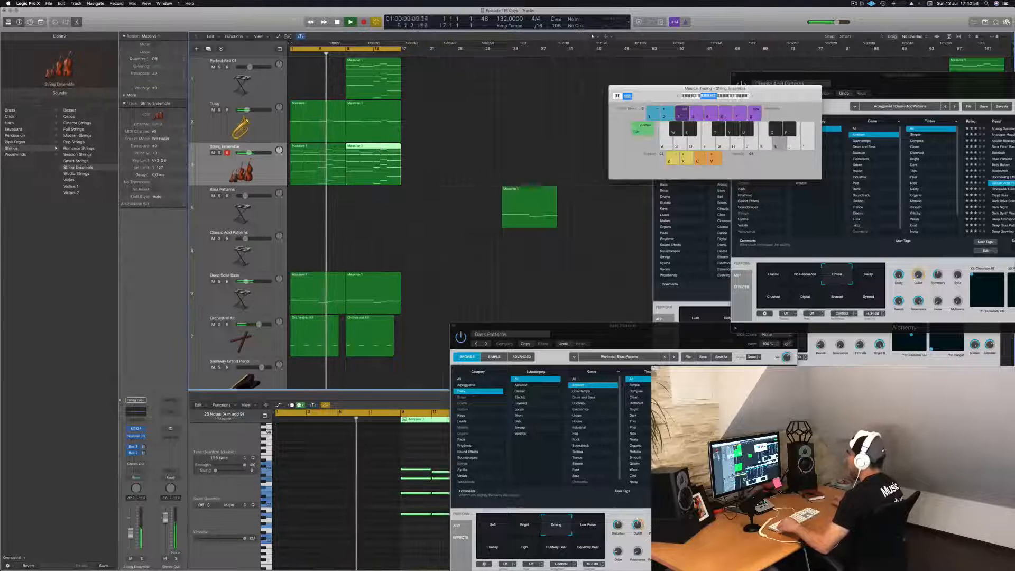
pyautogui.click(226, 164)
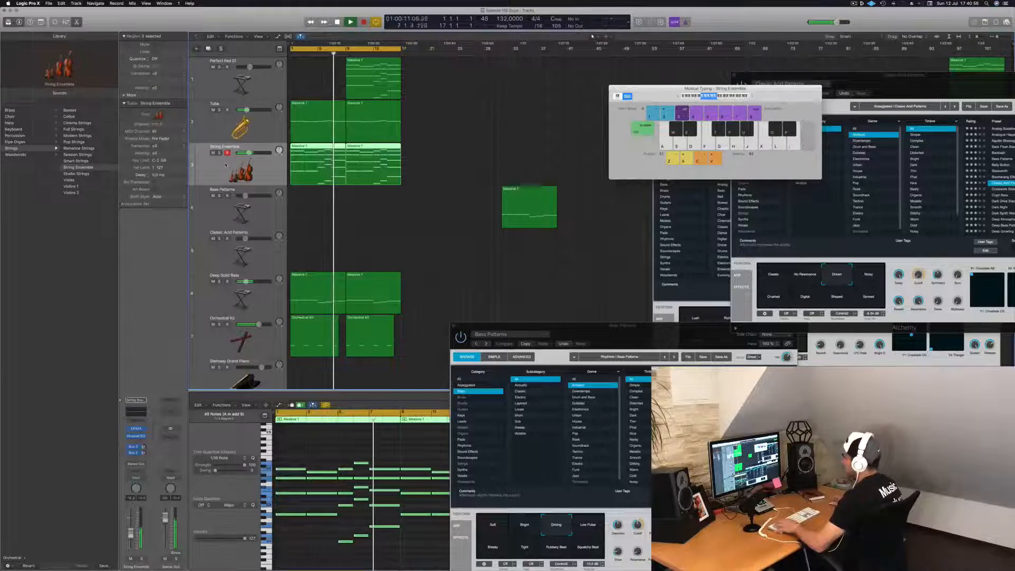
# Try the Studio Strings and Smart Strings patches on the strings track, playing the loop with each
pyautogui.click(77, 174)
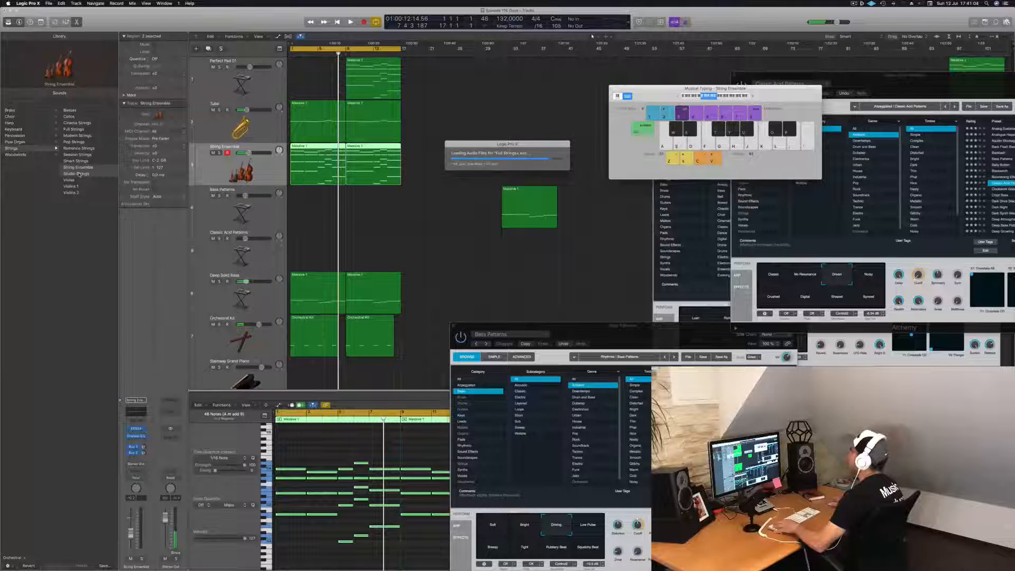
pyautogui.press('space')
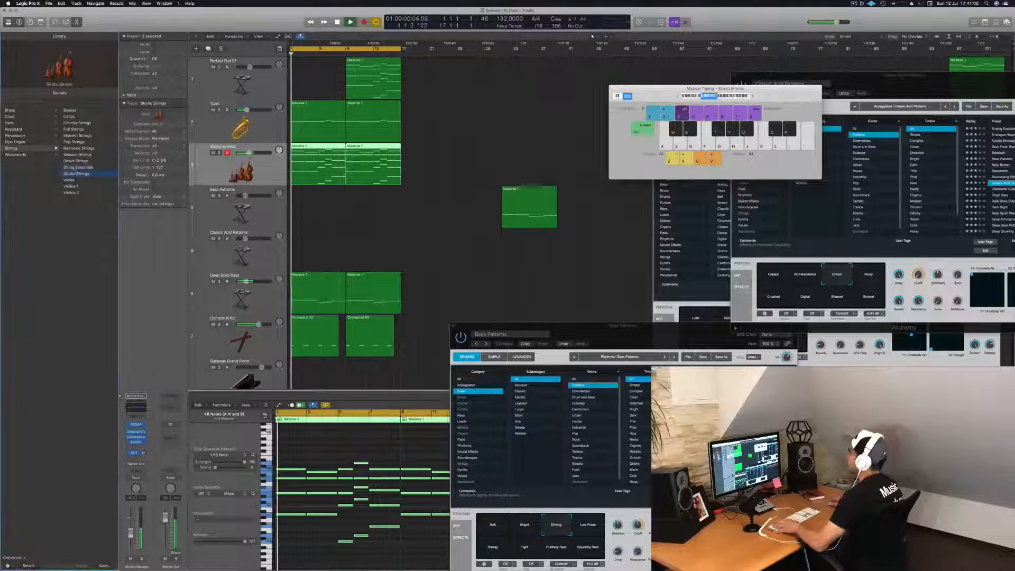
pyautogui.press('space')
pyautogui.click(77, 160)
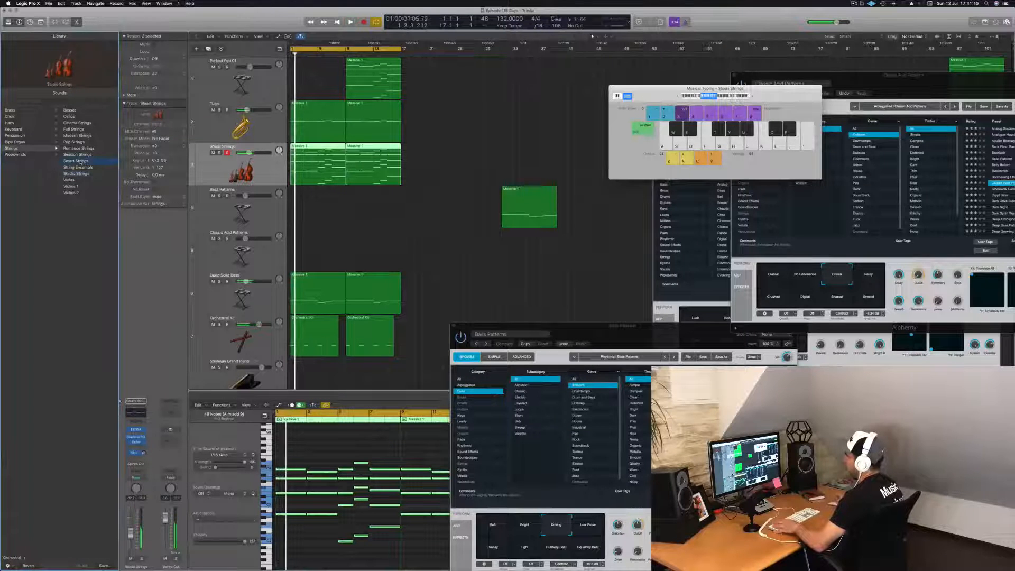
pyautogui.press('space')
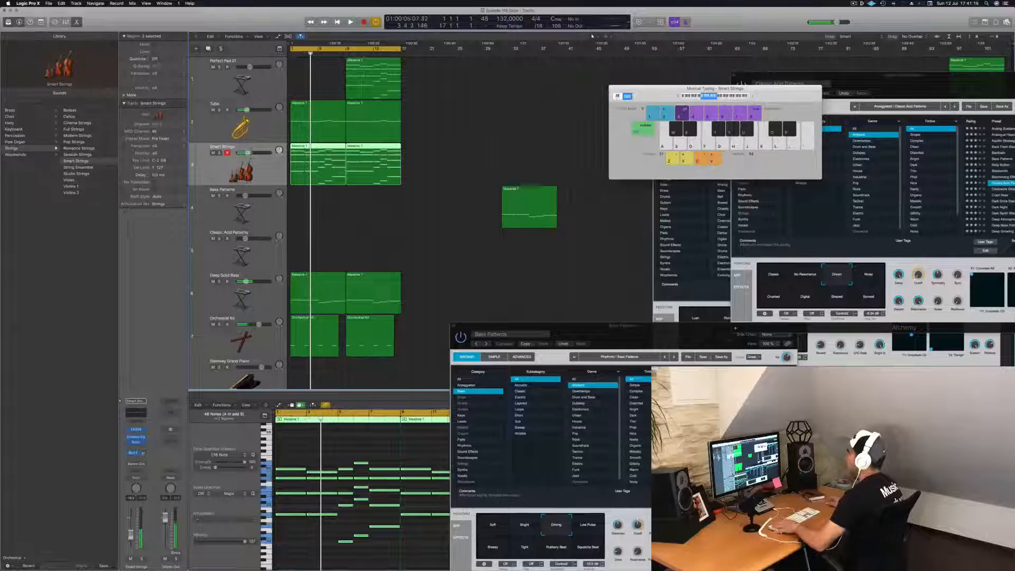
# Load the Session Strings patch onto the strings track and play the loop from the start
pyautogui.click(77, 154)
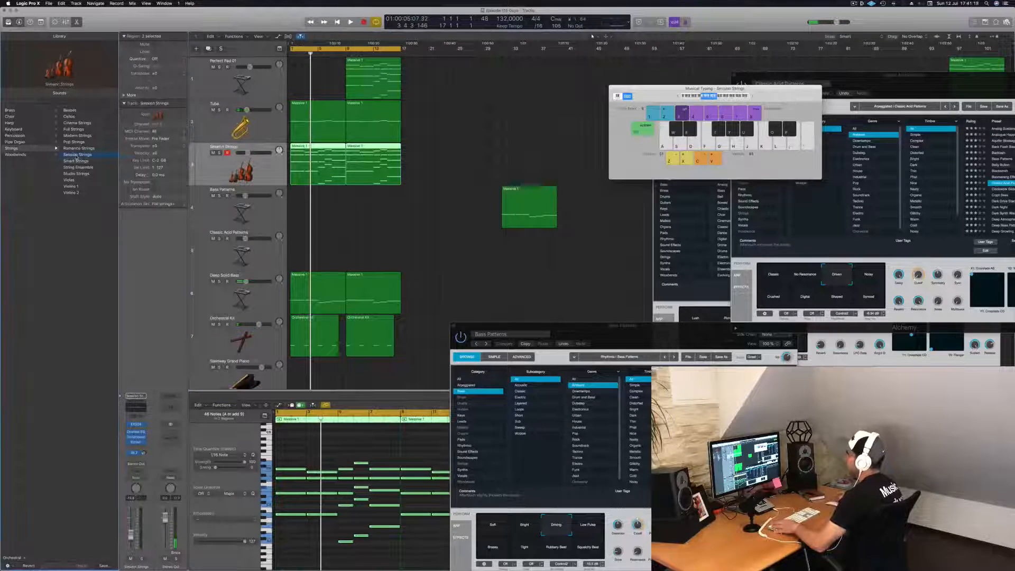
pyautogui.press('space')
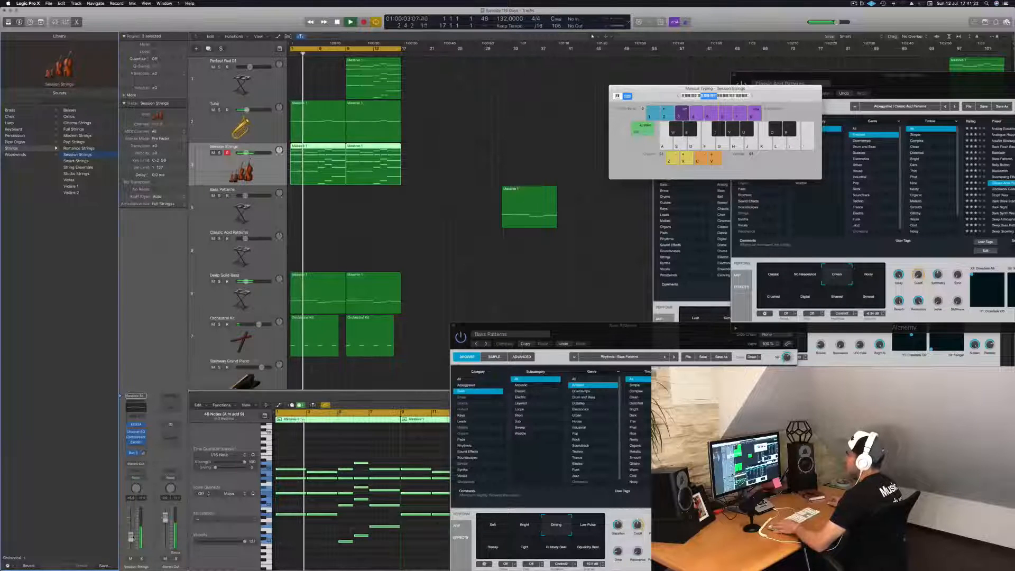
pyautogui.press('Return')
# Add a bus send to the Session Strings channel and insert a stereo SilverVerb on the bus's aux channel
pyautogui.click(133, 458)
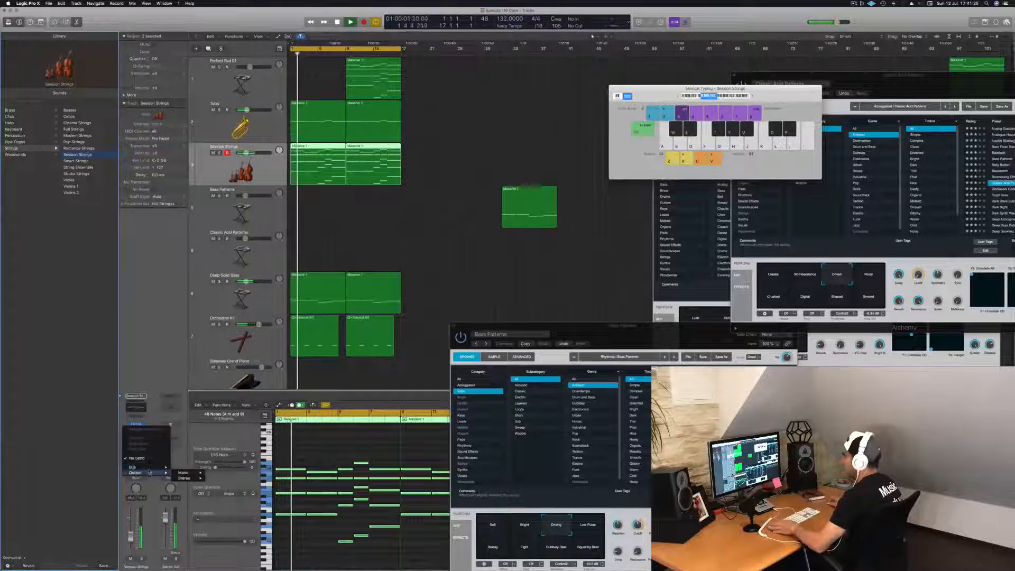
pyautogui.moveTo(137, 467)
pyautogui.click(219, 372)
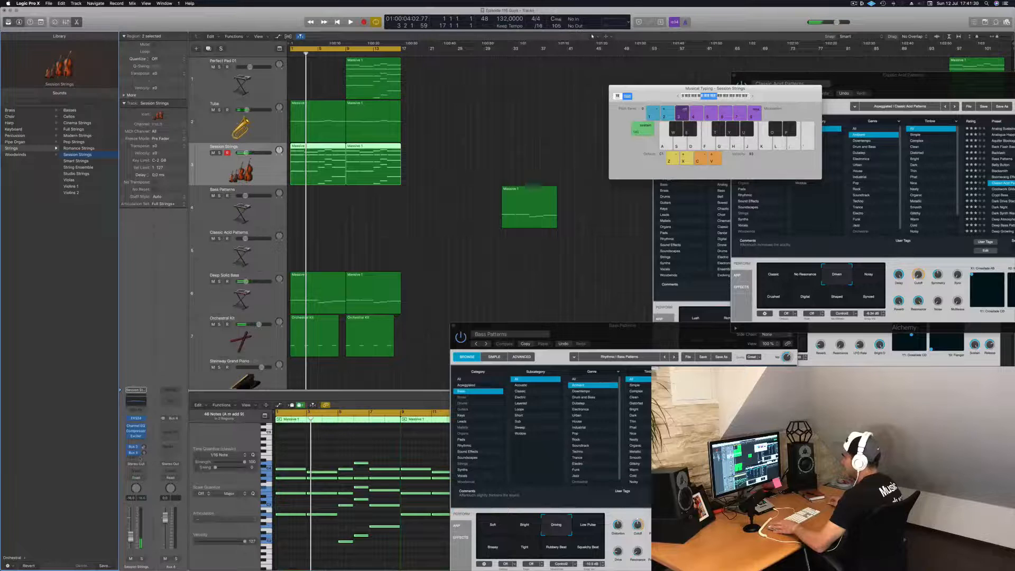
pyautogui.click(175, 428)
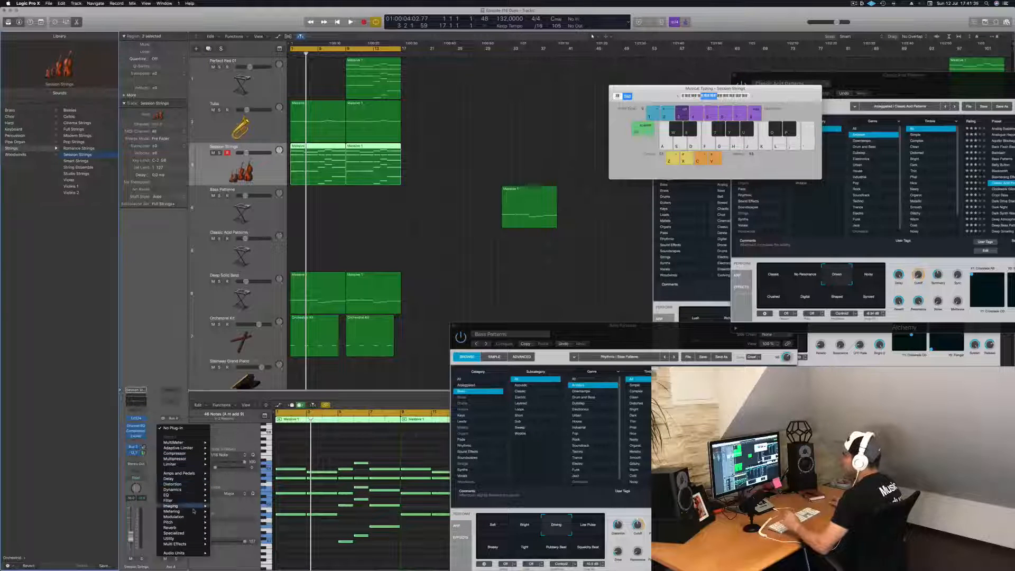
pyautogui.moveTo(174, 527)
pyautogui.moveTo(229, 527)
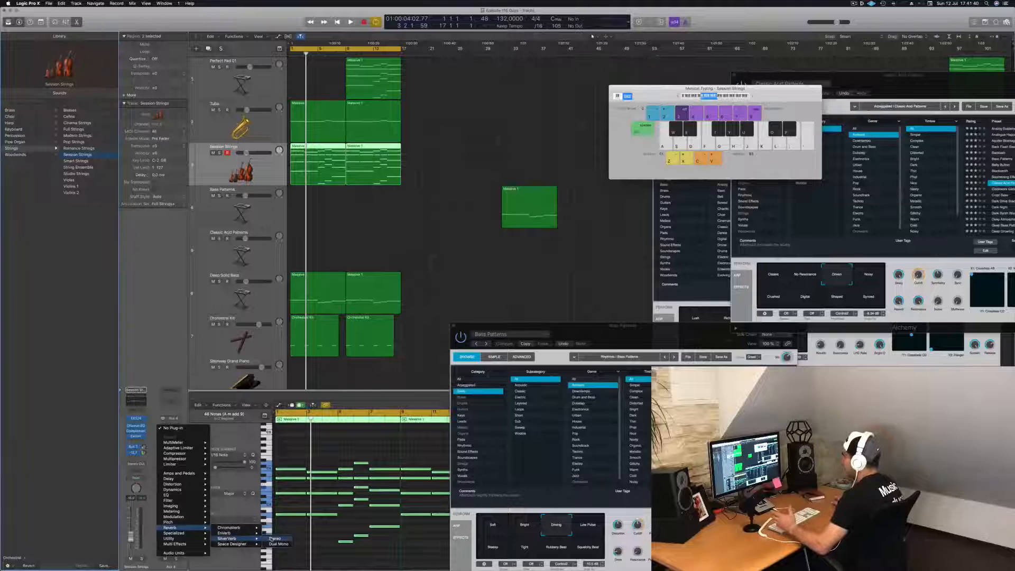
pyautogui.click(274, 538)
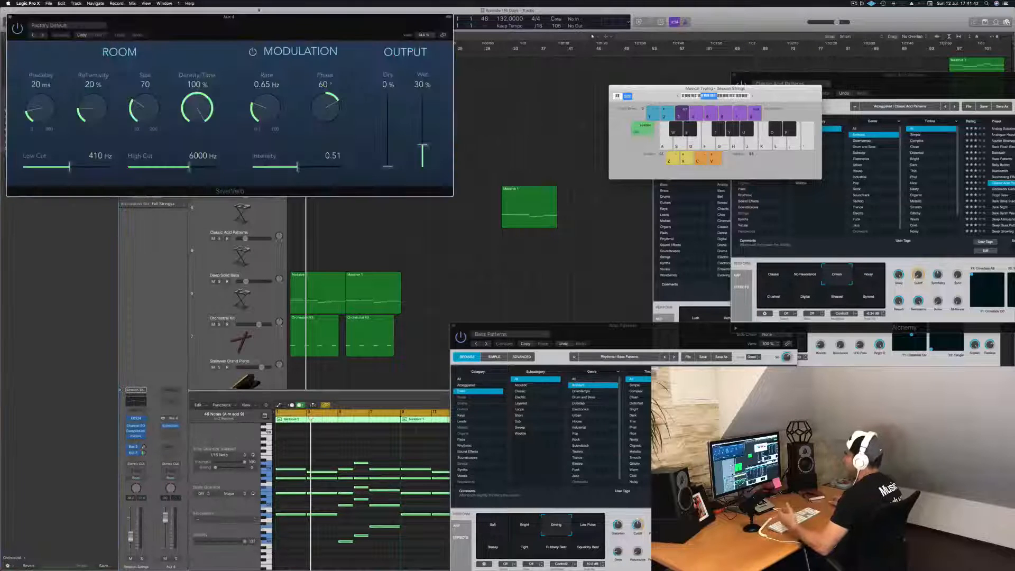
# Set the SilverVerb to 92% reflectivity, size 162, 280 Hz low cut, 12000 Hz high cut and 94% wet, and close it
pyautogui.moveTo(205, 48); pyautogui.dragTo(334, 67)
pyautogui.click(334, 67)
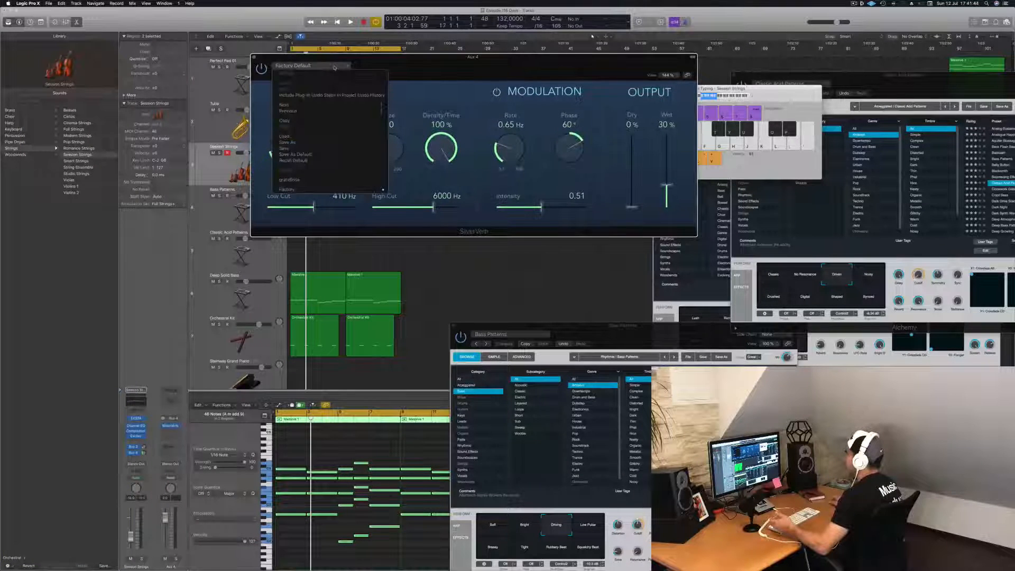
pyautogui.click(308, 180)
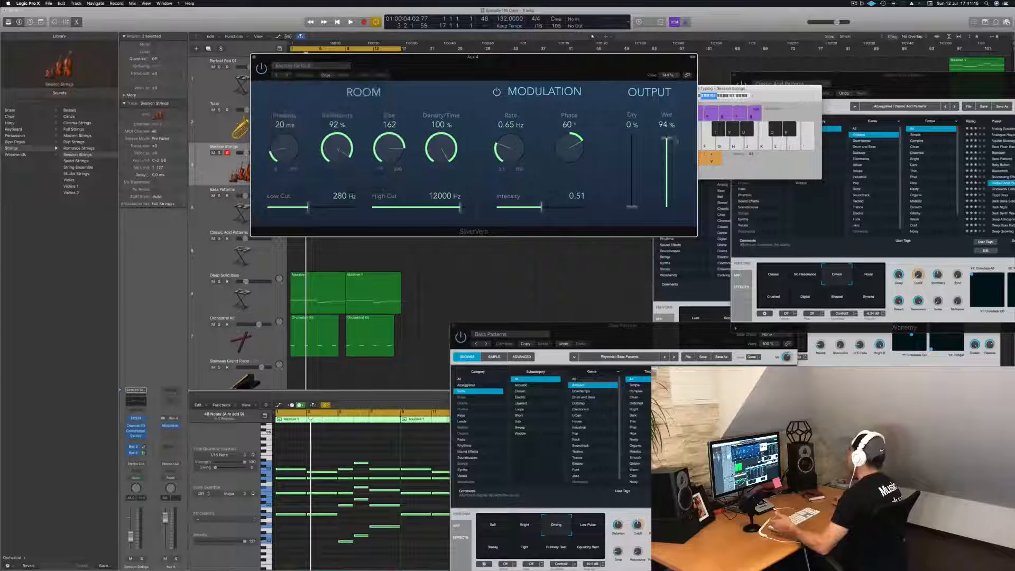
pyautogui.press('super+w')
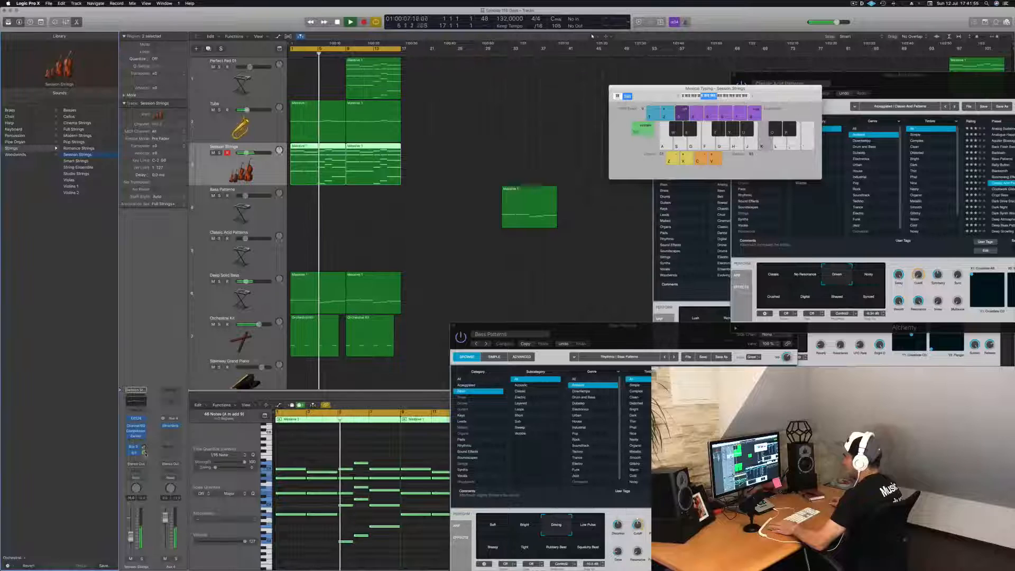
# Solo the Session Strings briefly to check the reverb, and replay the full arrangement from the start
pyautogui.click(141, 558)
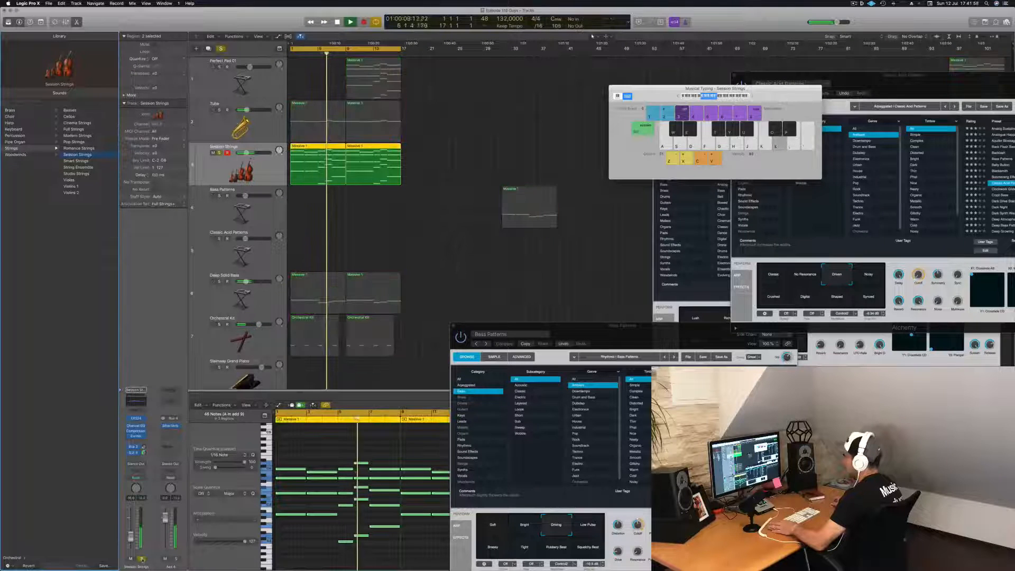
pyautogui.click(141, 559)
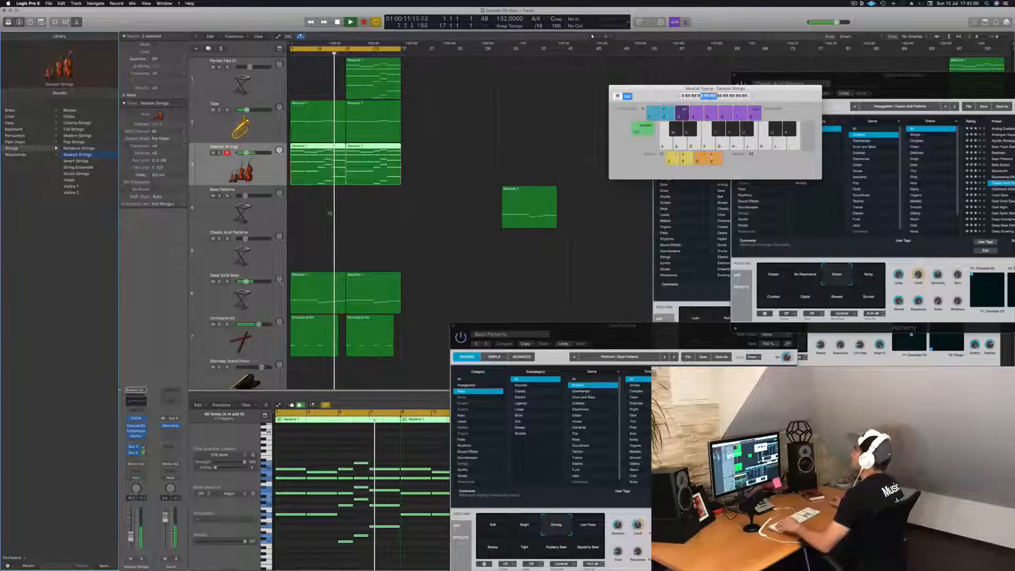
pyautogui.press('Return')
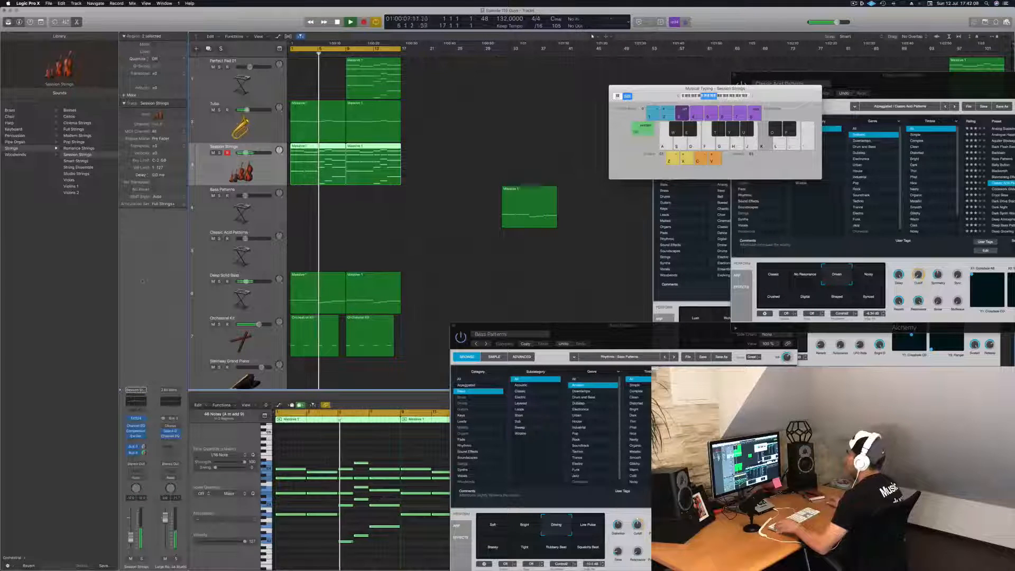
pyautogui.click(382, 252)
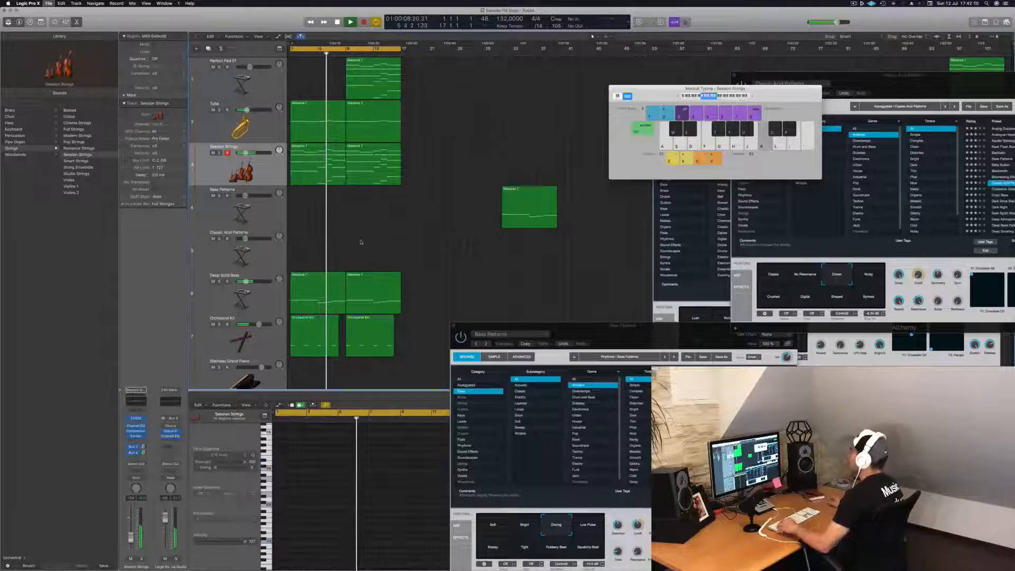
# Select the Session Strings track and replay the arrangement from the start
pyautogui.press('space')
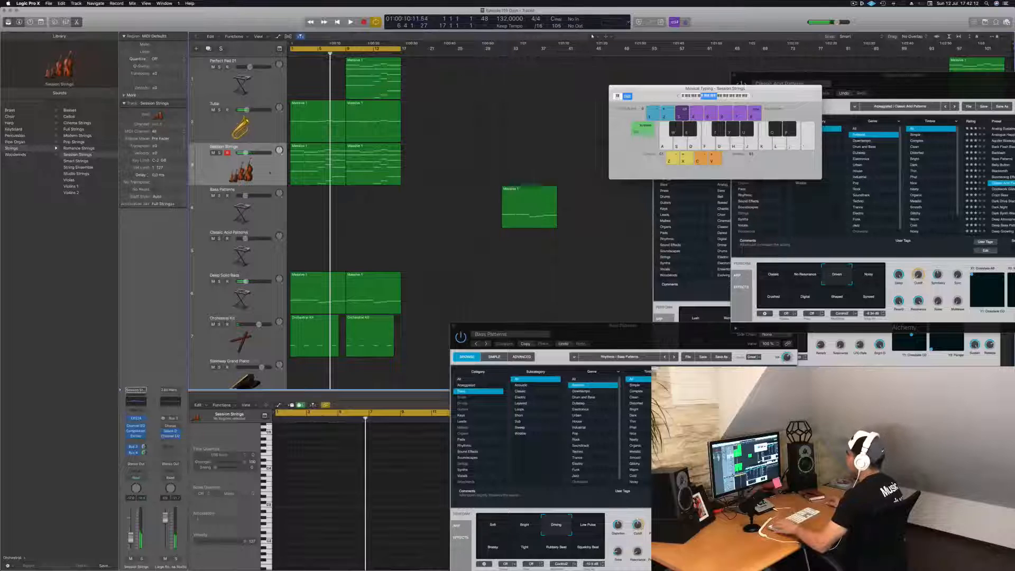
pyautogui.click(269, 173)
pyautogui.press('space')
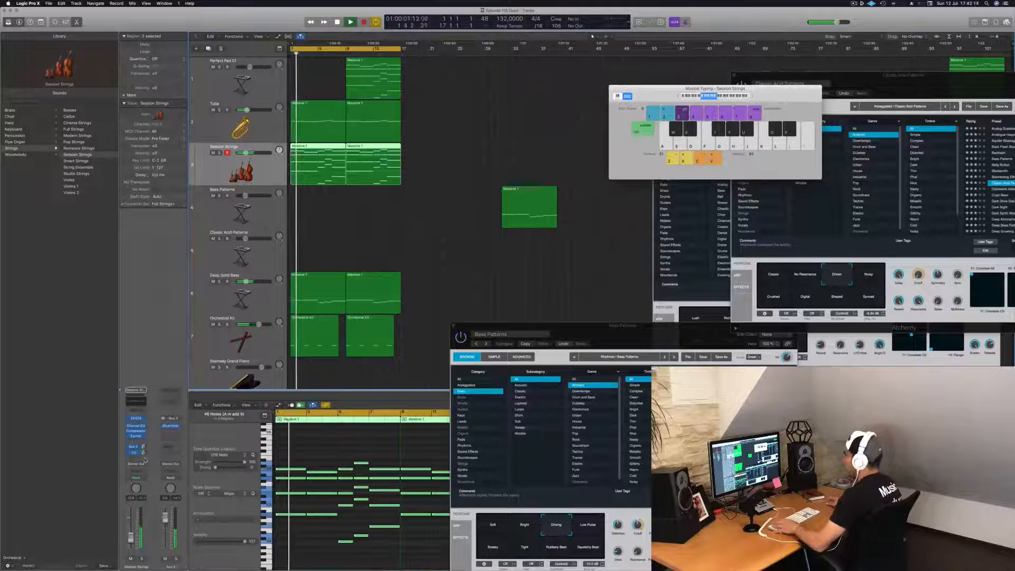
pyautogui.click(530, 197)
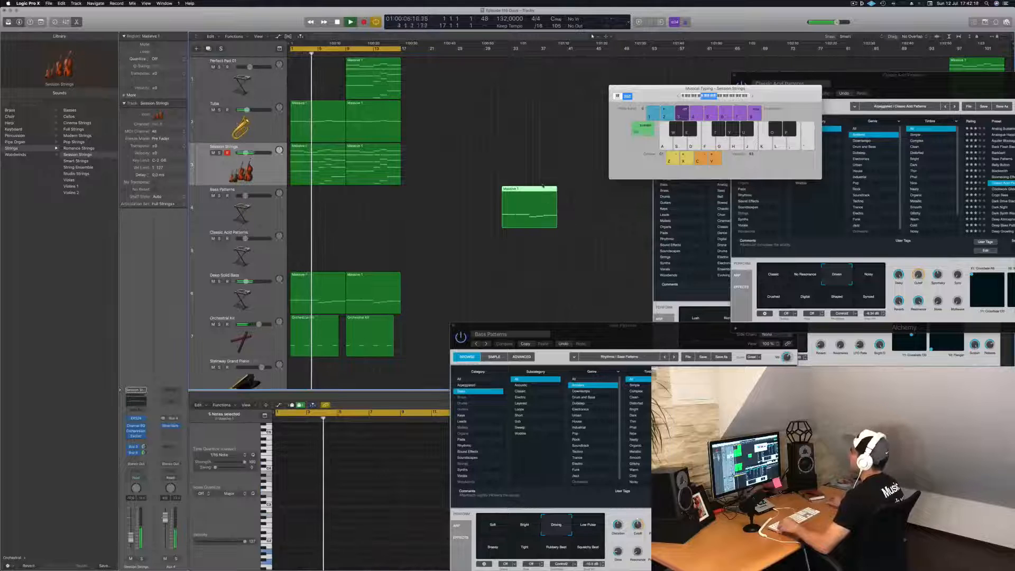
# Move the Musical Typing and Classic Acid Patterns windows clear of the arrangement and close the Perfect Pad 01 instrument window
pyautogui.moveTo(644, 87); pyautogui.dragTo(904, 88)
pyautogui.moveTo(821, 76); pyautogui.dragTo(891, 224)
pyautogui.moveTo(761, 119); pyautogui.dragTo(671, 106)
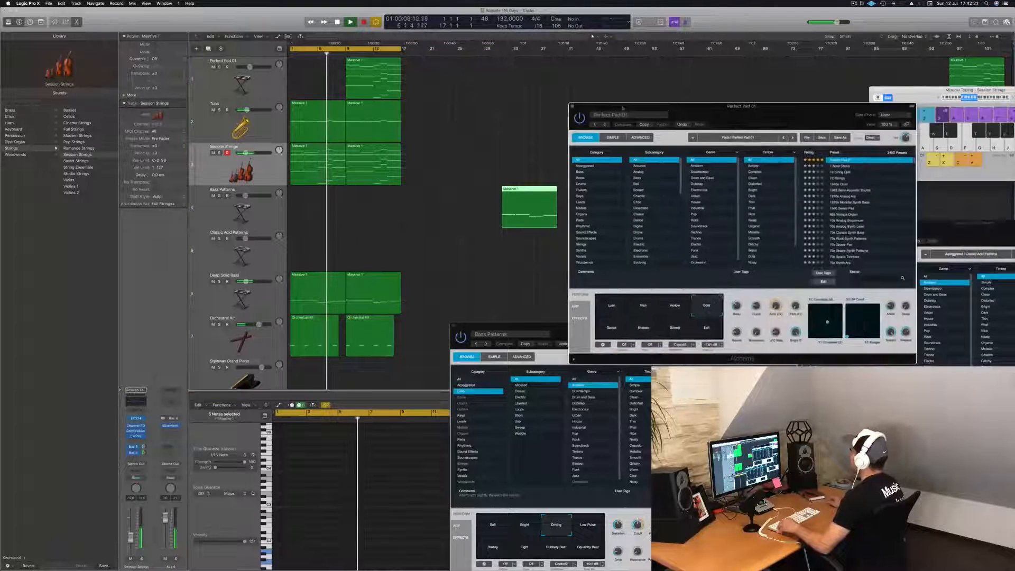
pyautogui.press('super+w')
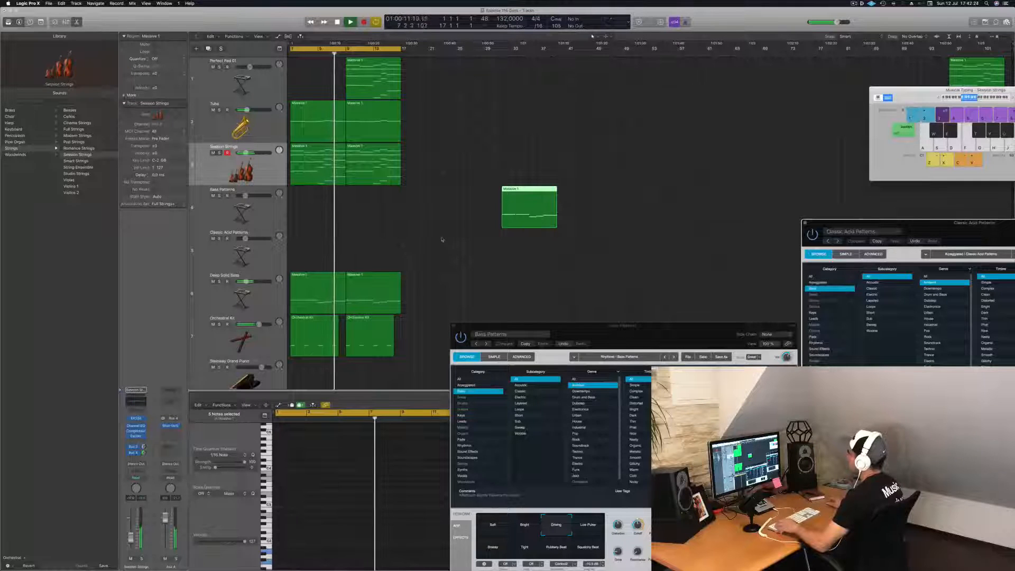
# Stop playback and move the lone Bass Patterns region further along the timeline, away from the main loop
pyautogui.click(448, 238)
pyautogui.hscroll(2, 449, 237)
pyautogui.hscroll(-2, 449, 236)
pyautogui.press('space')
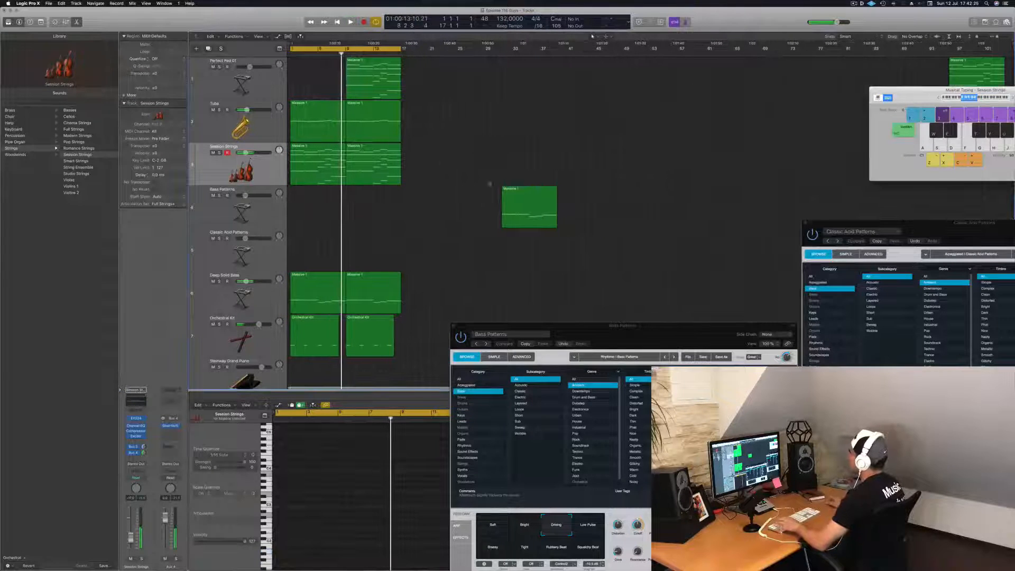
pyautogui.moveTo(528, 206); pyautogui.dragTo(773, 206)
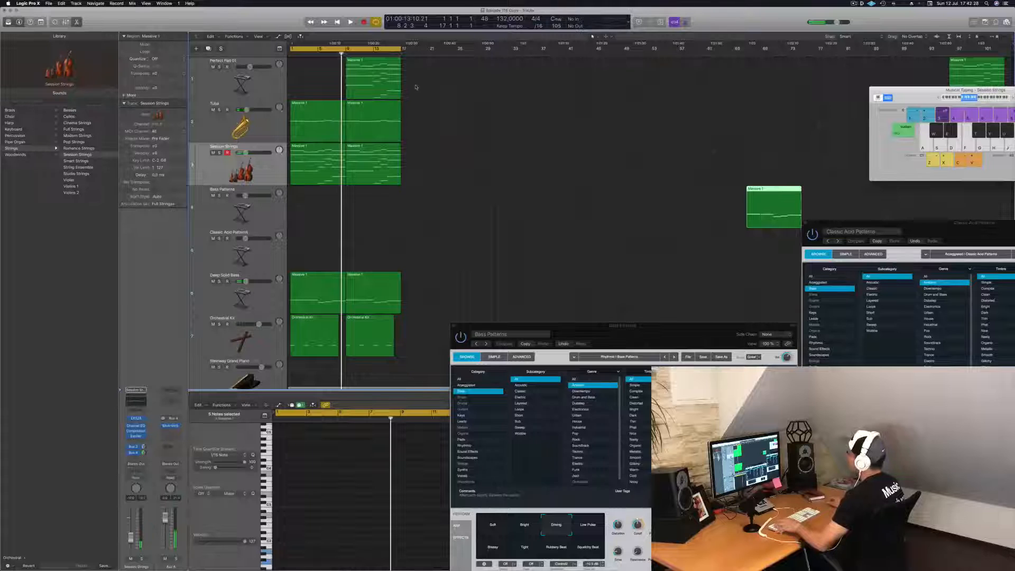
# Copy the Perfect Pad 01 region to bar 1 so the pad fills the loop, and play it with the pad track selected
pyautogui.moveTo(378, 74); pyautogui.dragTo(323, 73)
pyautogui.press('space')
pyautogui.click(270, 87)
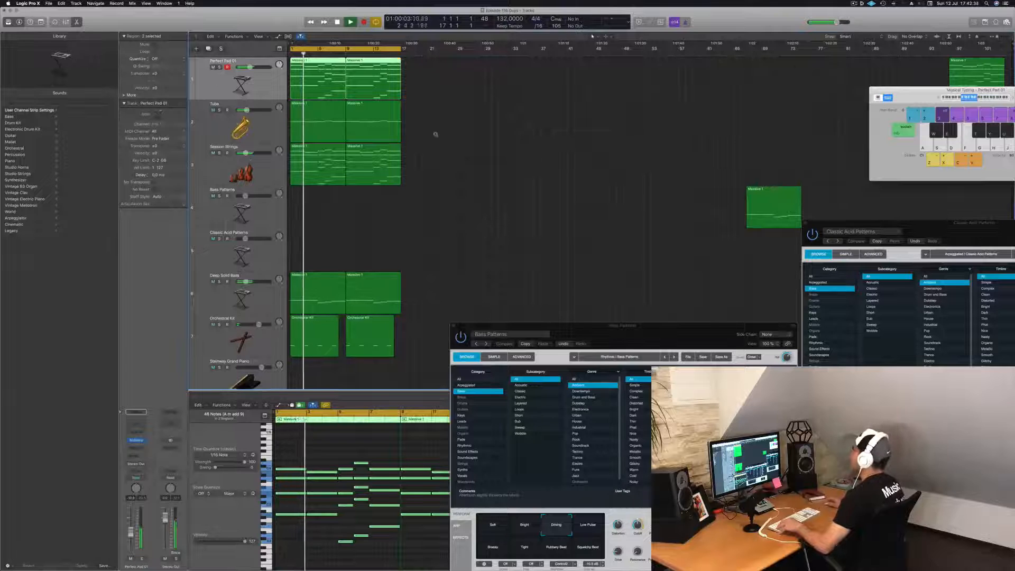
# Reduce the track heights to fit all tracks and move the Bass Patterns plug-in window clear of the arrangement
pyautogui.scroll(-3, 462, 157)
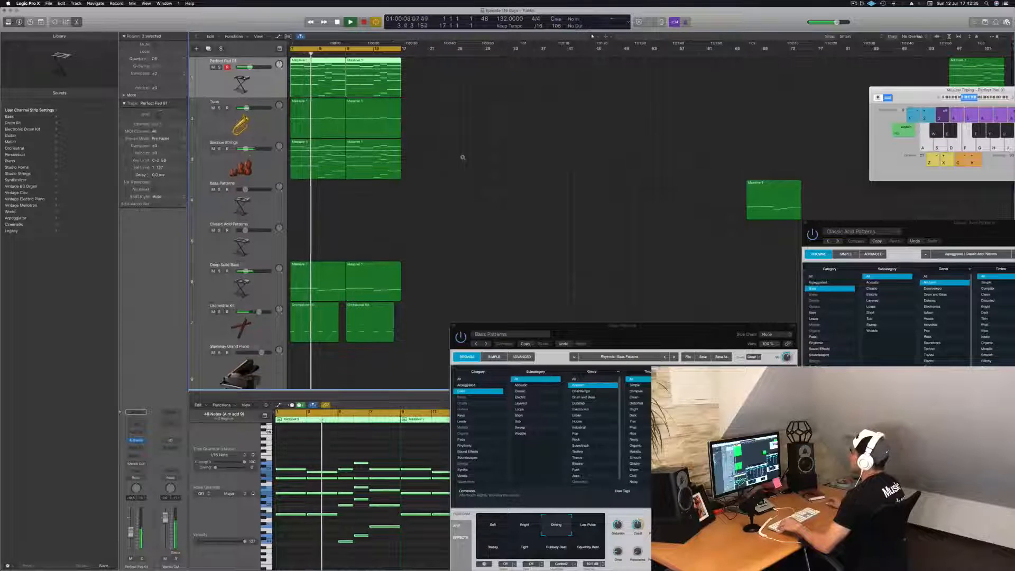
pyautogui.scroll(-1, 462, 163)
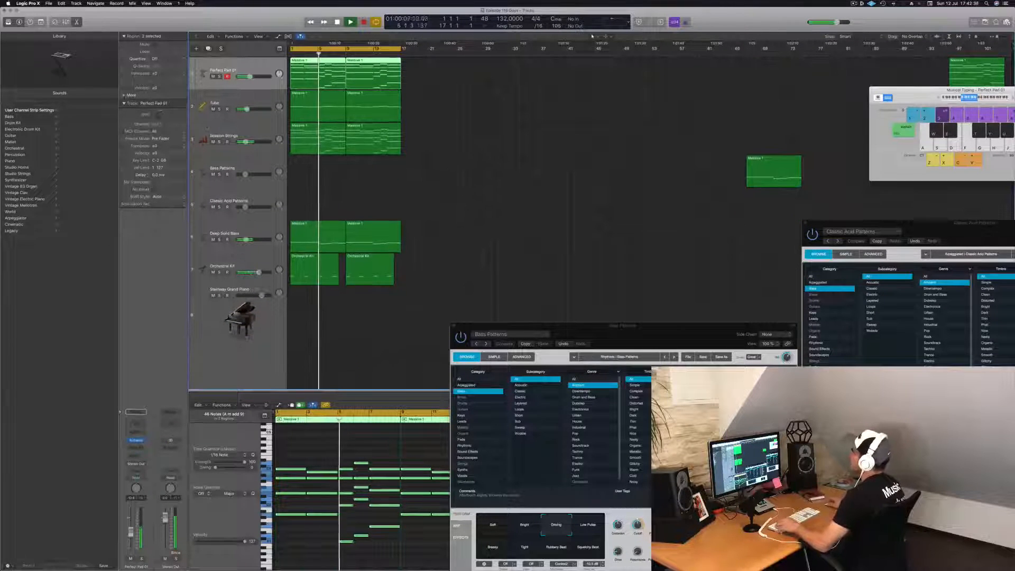
pyautogui.click(250, 137)
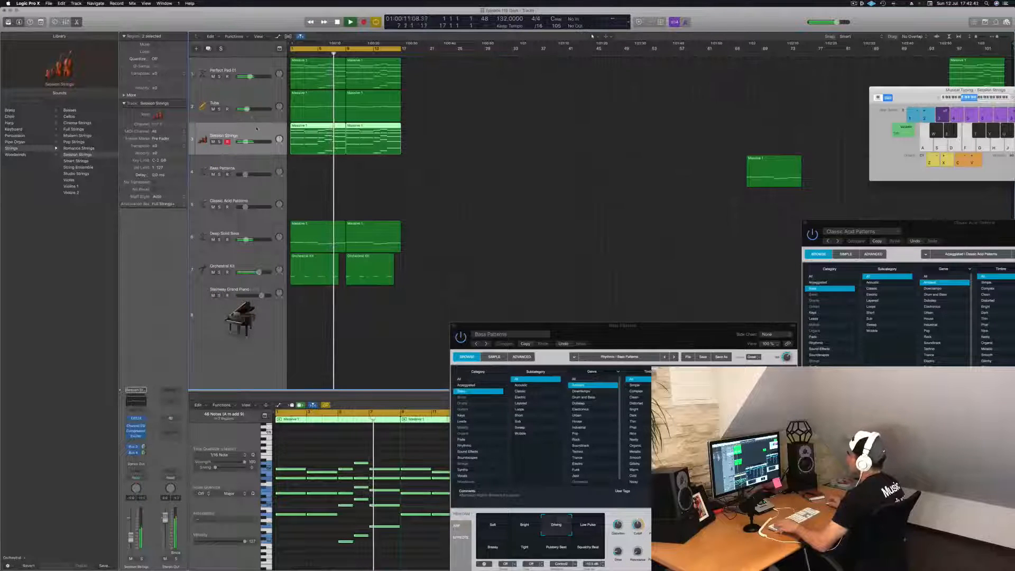
pyautogui.moveTo(638, 333); pyautogui.dragTo(960, 280)
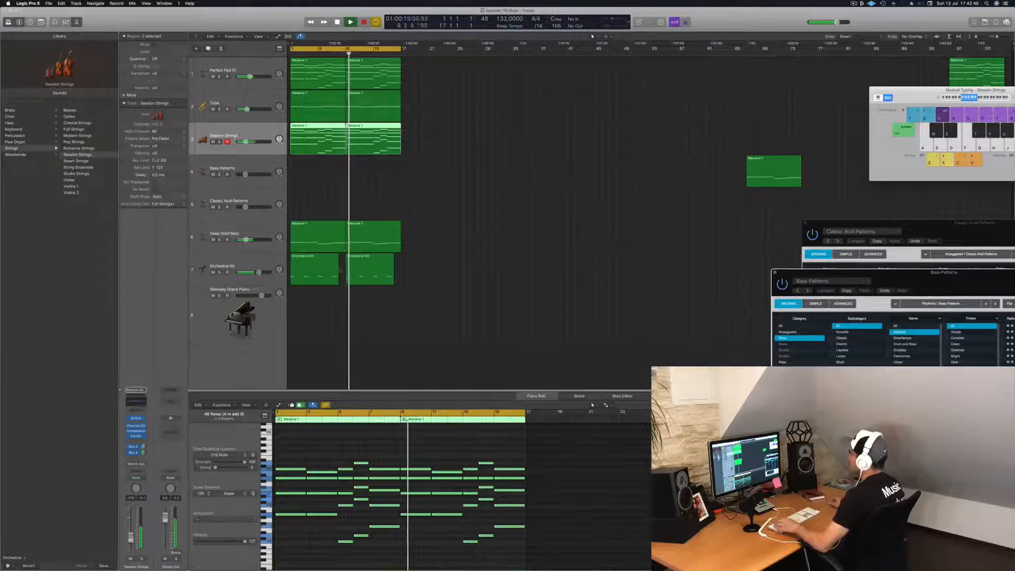
# Repeat the 16-bar block of pad, tuba, strings, bass and Orchestral Kit regions three times and return to the start
pyautogui.moveTo(431, 277); pyautogui.dragTo(296, 286)
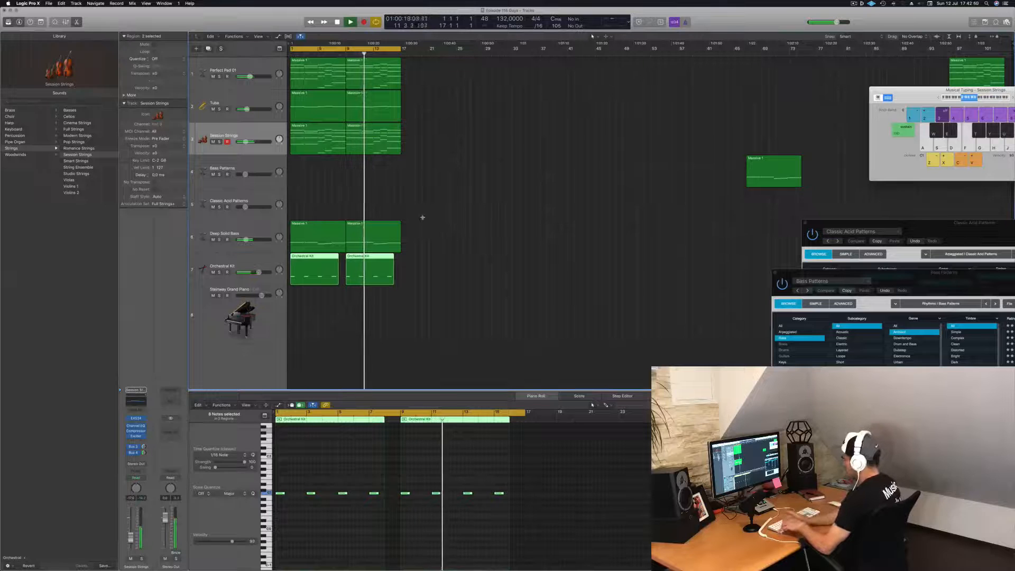
pyautogui.press('ctrl+super+r')
pyautogui.press('ctrl+super+r')
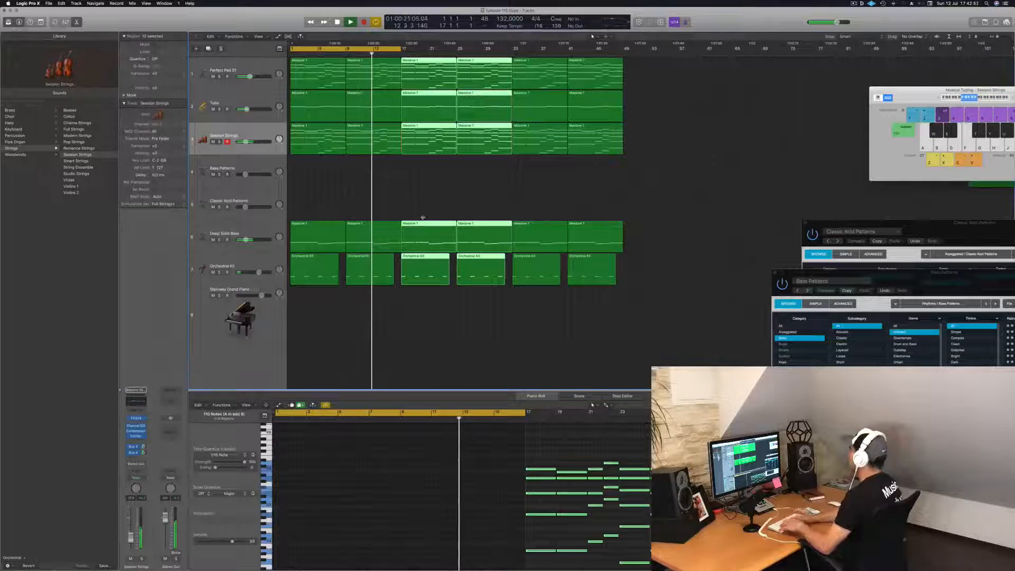
pyautogui.press('ctrl+super+r')
pyautogui.press('Return')
pyautogui.hscroll(-3, 438, 186)
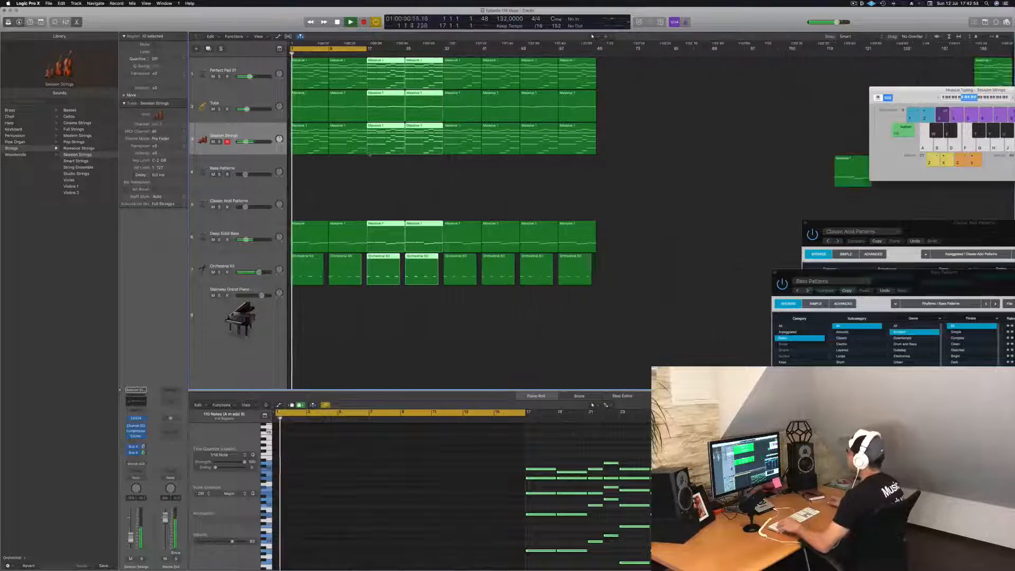
# Delete the first two Session Strings regions so the strings enter at bar 17
pyautogui.click(301, 130)
pyautogui.press('space')
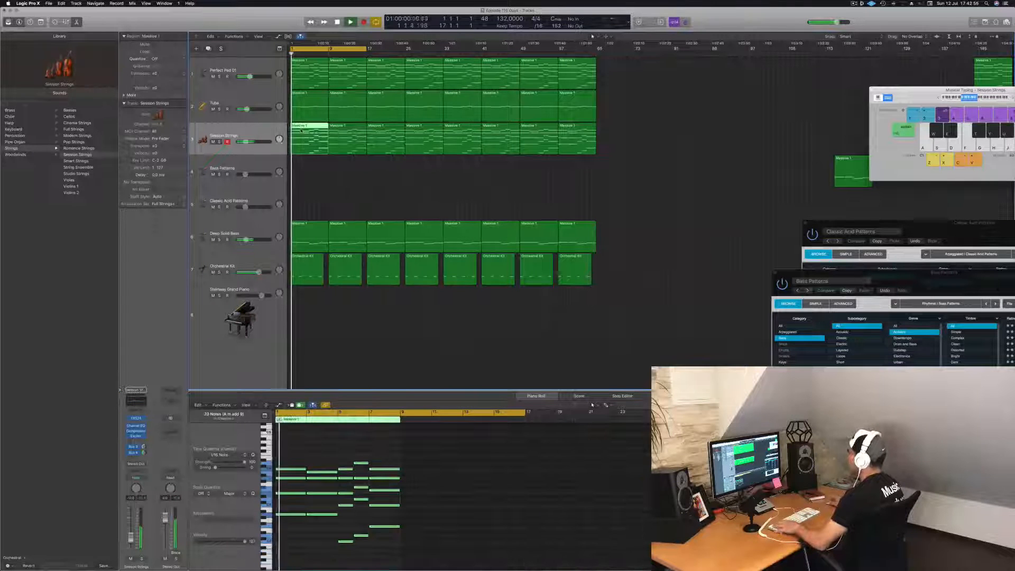
pyautogui.press('Delete')
pyautogui.click(352, 138)
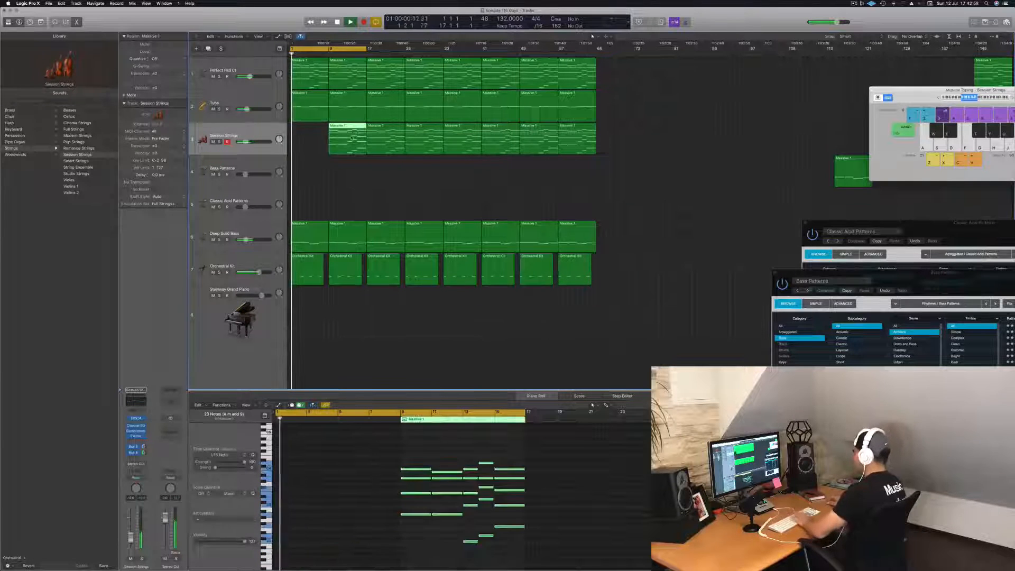
pyautogui.press('Delete')
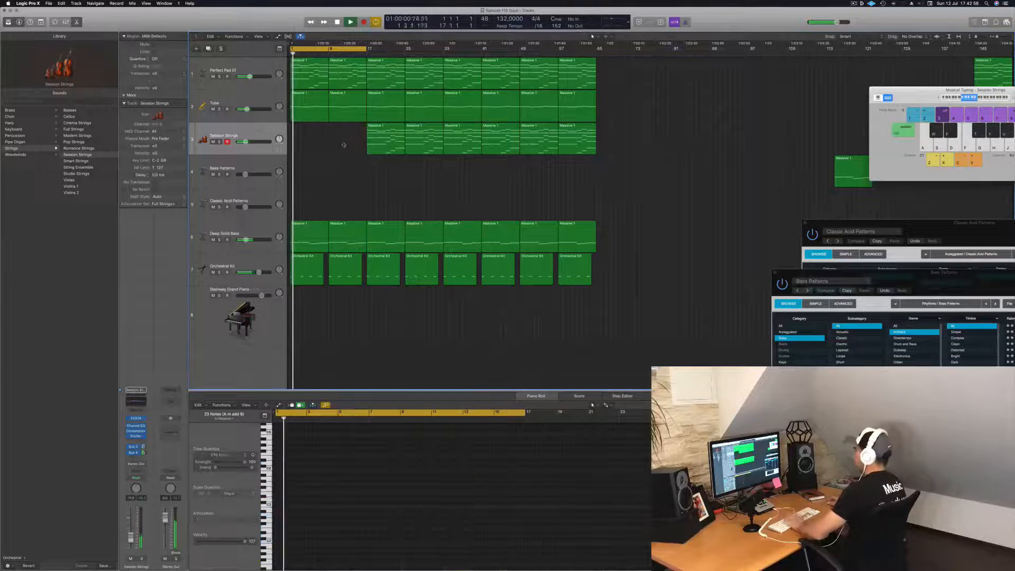
# Delete the first two Orchestral Kit regions so the percussion enters at bar 17
pyautogui.click(240, 62)
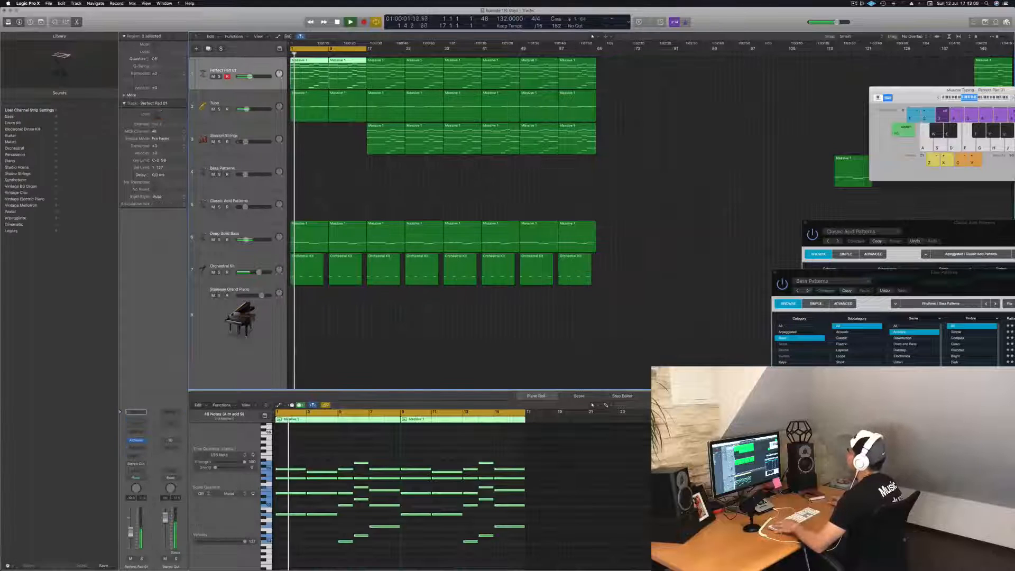
pyautogui.click(310, 267)
pyautogui.click(346, 268)
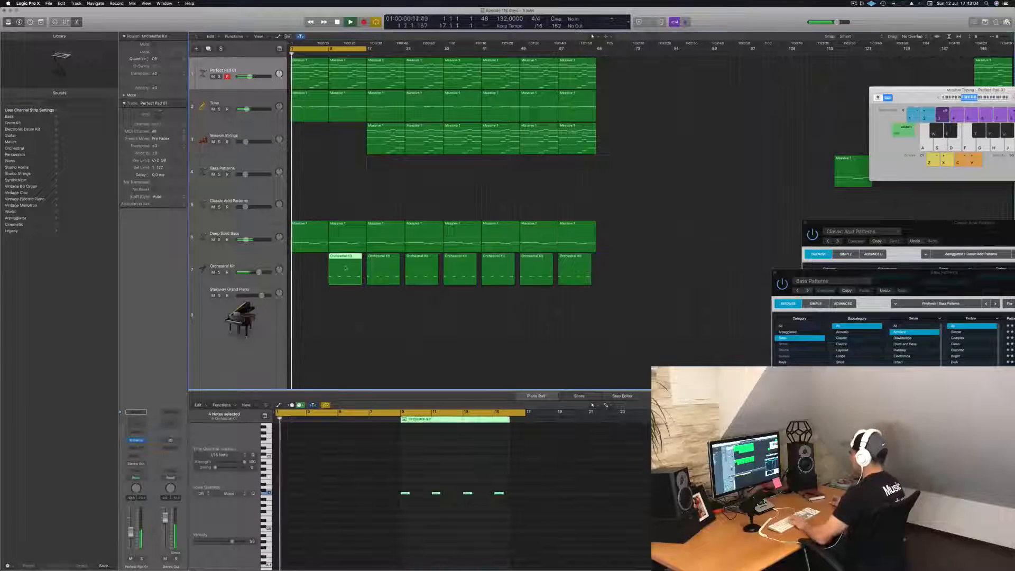
pyautogui.press('Delete')
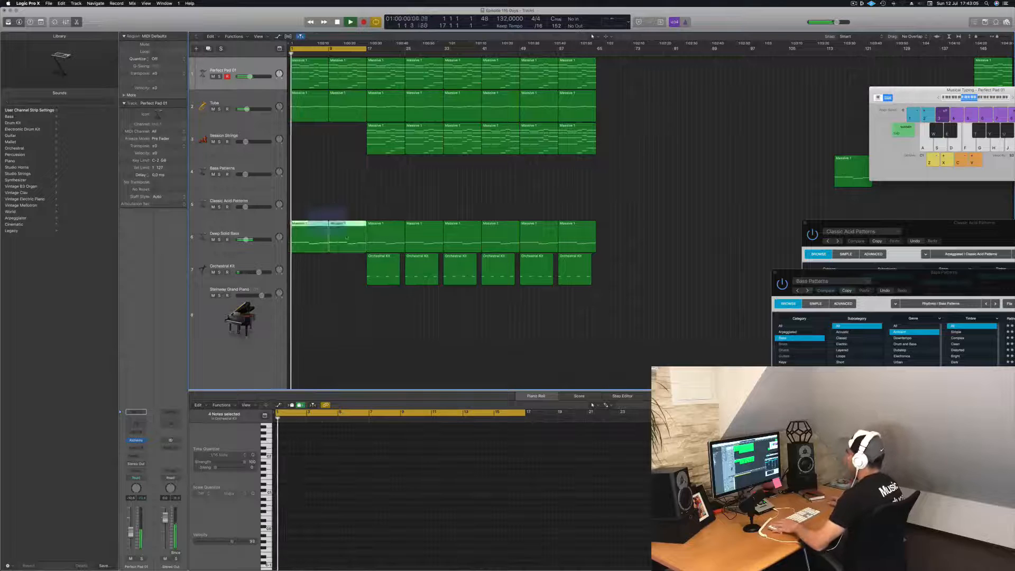
# Select the Perfect Pad 01 track, open its Alchemy instrument window and replay the intro from the start
pyautogui.moveTo(346, 237); pyautogui.dragTo(347, 238)
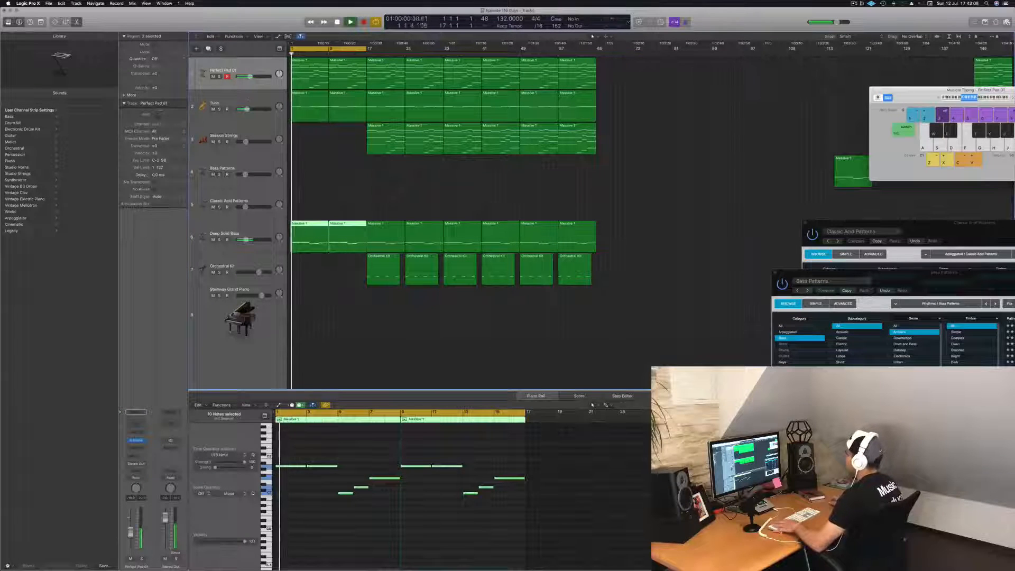
pyautogui.click(248, 101)
pyautogui.click(248, 69)
pyautogui.press('space')
pyautogui.press('space')
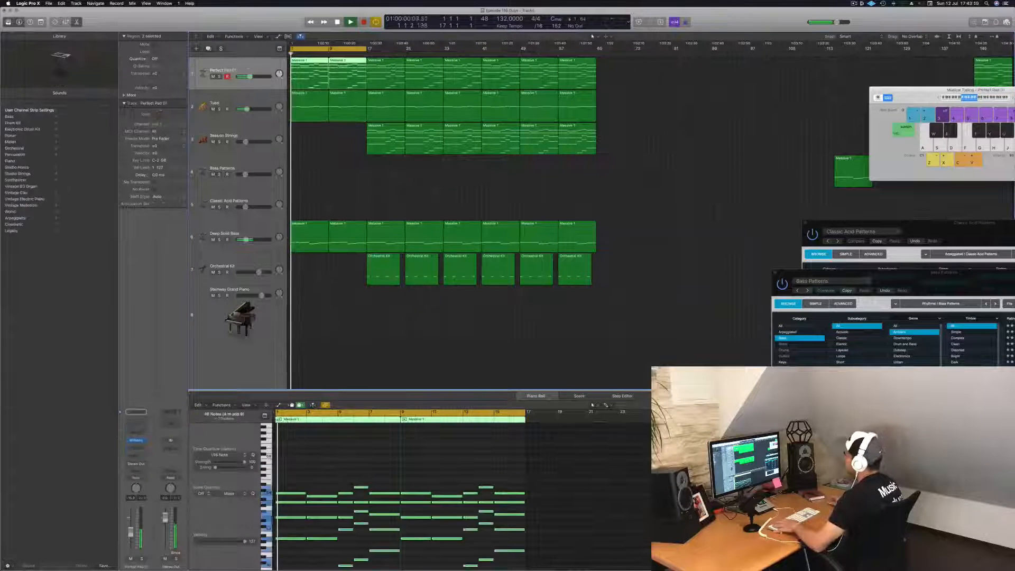
pyautogui.click(137, 440)
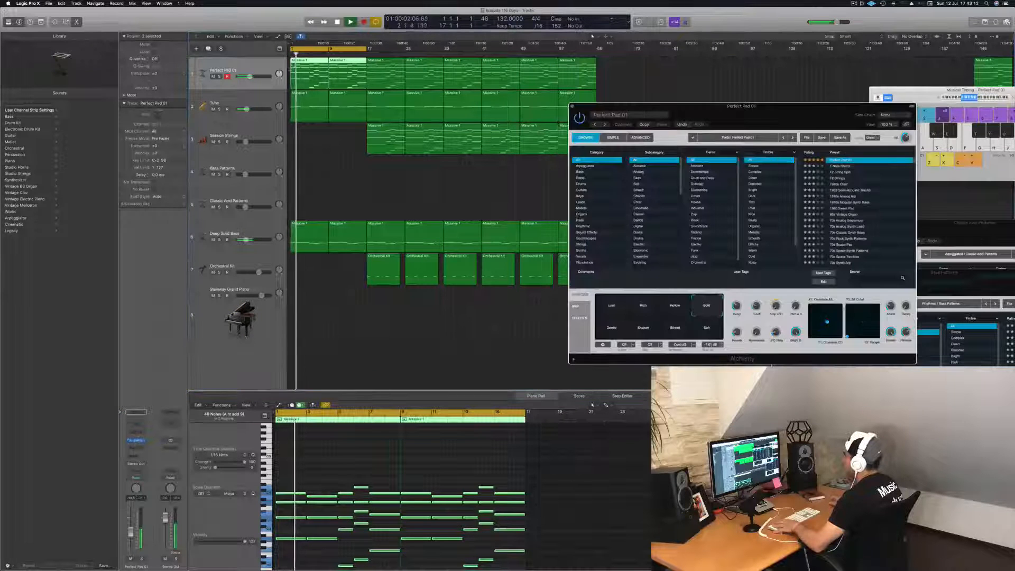
pyautogui.moveTo(717, 105); pyautogui.dragTo(730, 76)
pyautogui.press('space')
pyautogui.press('space')
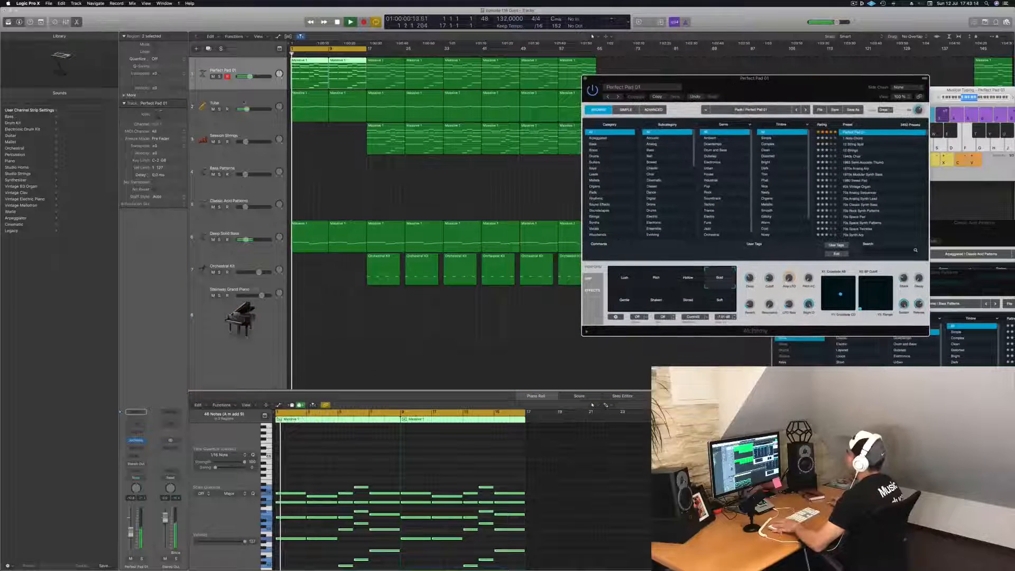
# Enlarge the Tuba track, show its automation, draw a volume rise from bar 1 to bar 17 and play it
pyautogui.click(235, 120)
pyautogui.moveTo(234, 122); pyautogui.dragTo(234, 168)
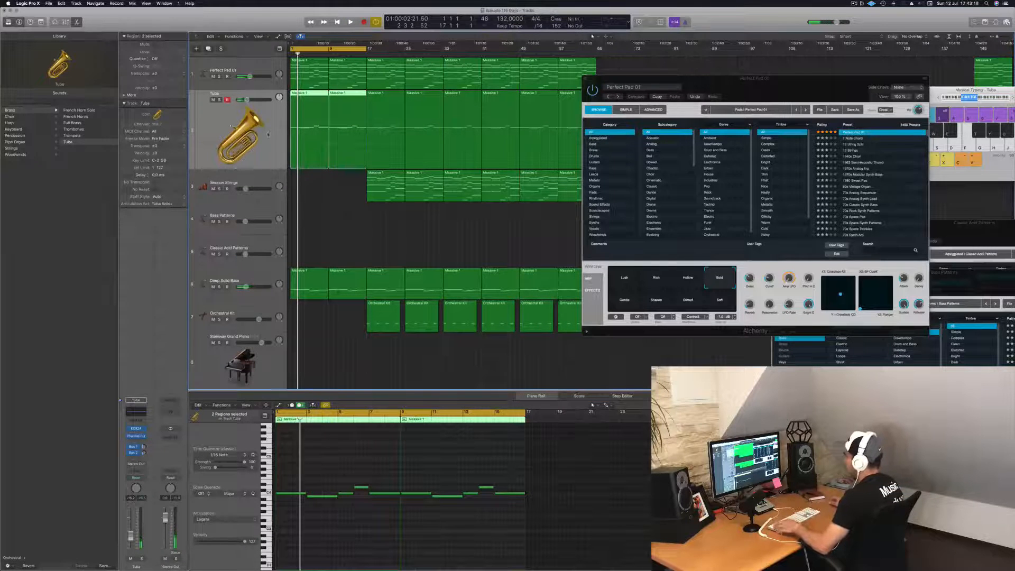
pyautogui.press('super+k')
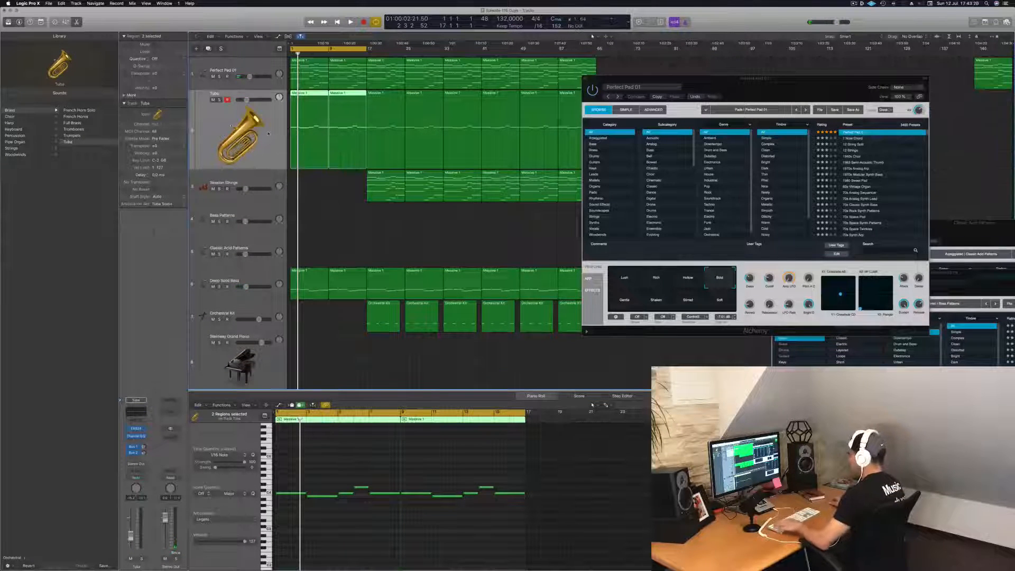
pyautogui.press('a')
pyautogui.scroll(-8, 443, 185)
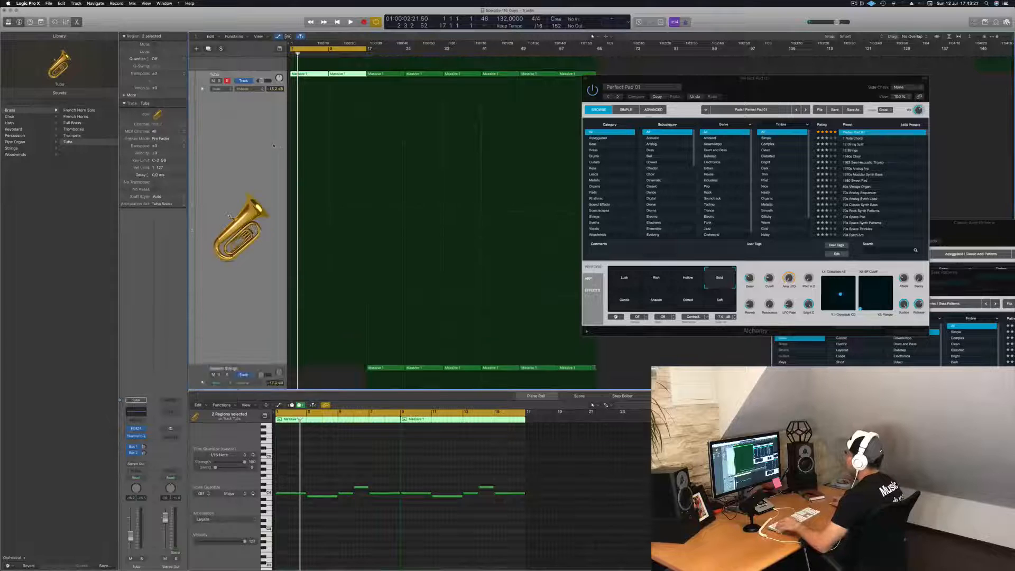
pyautogui.click(367, 205)
pyautogui.press('Return')
pyautogui.press('space')
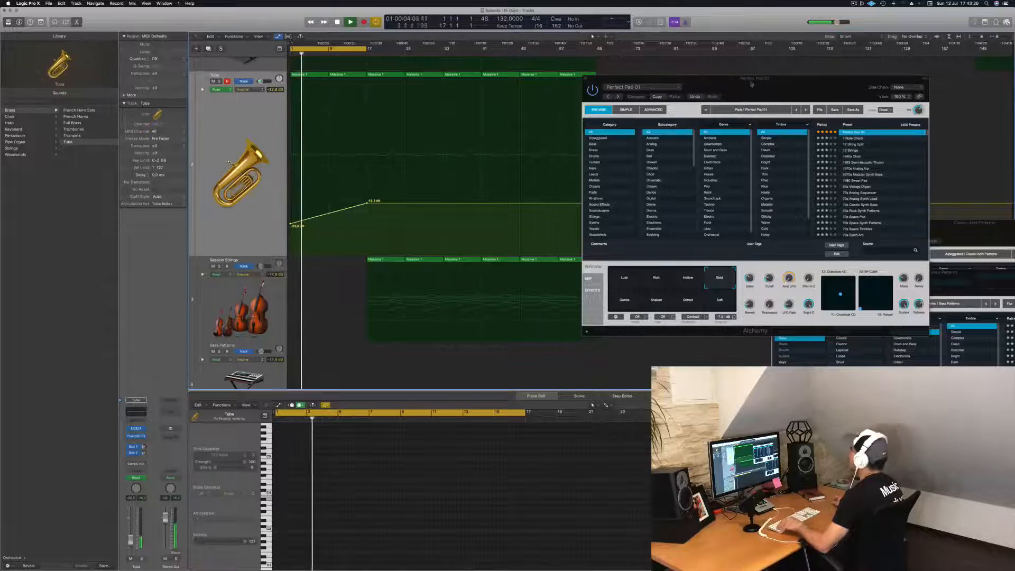
# Close the Perfect Pad 01 instrument window and reduce the track heights while the tuba fade-in plays
pyautogui.moveTo(752, 84); pyautogui.dragTo(509, 97)
pyautogui.press('super+w')
pyautogui.scroll(-5, 397, 105)
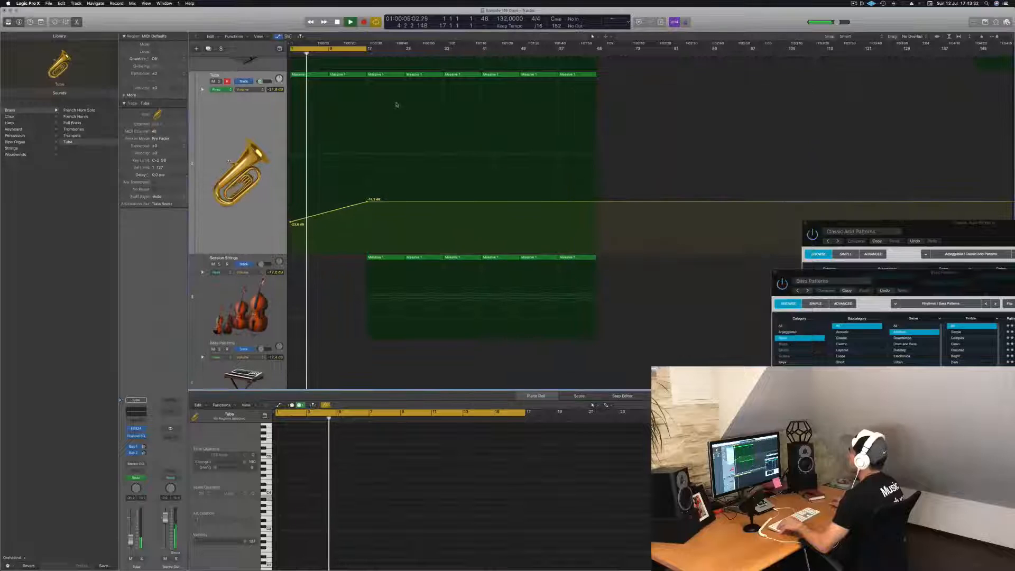
pyautogui.scroll(3, 396, 101)
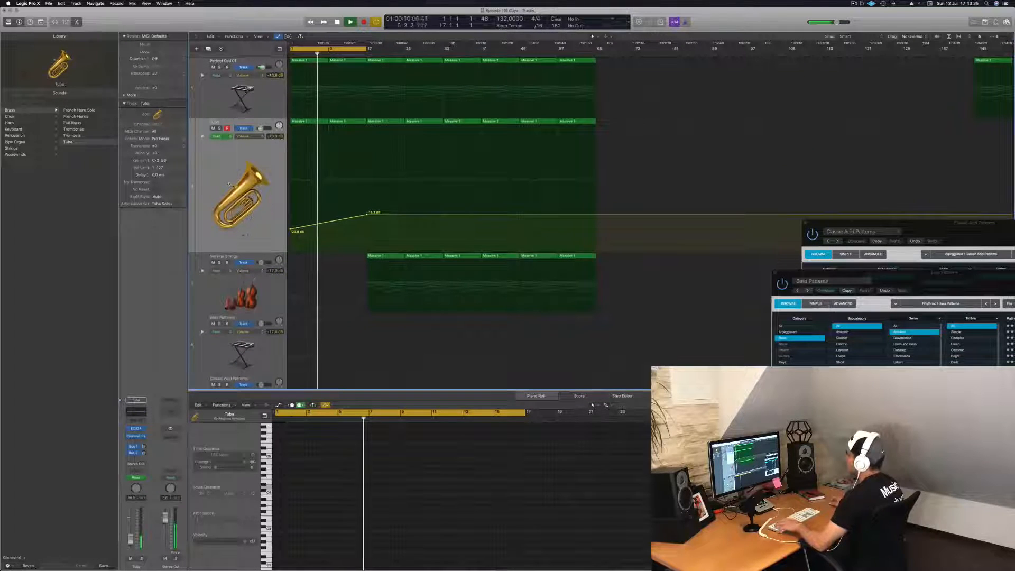
# Set the Perfect Pad 01 track's automation mode to Touch and restart playback from the beginning
pyautogui.click(256, 82)
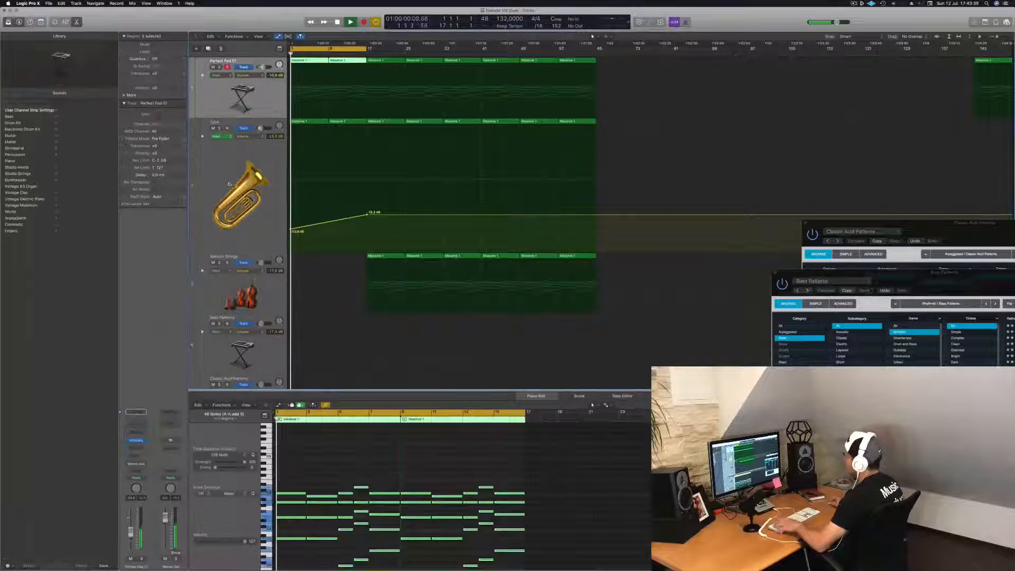
pyautogui.click(138, 478)
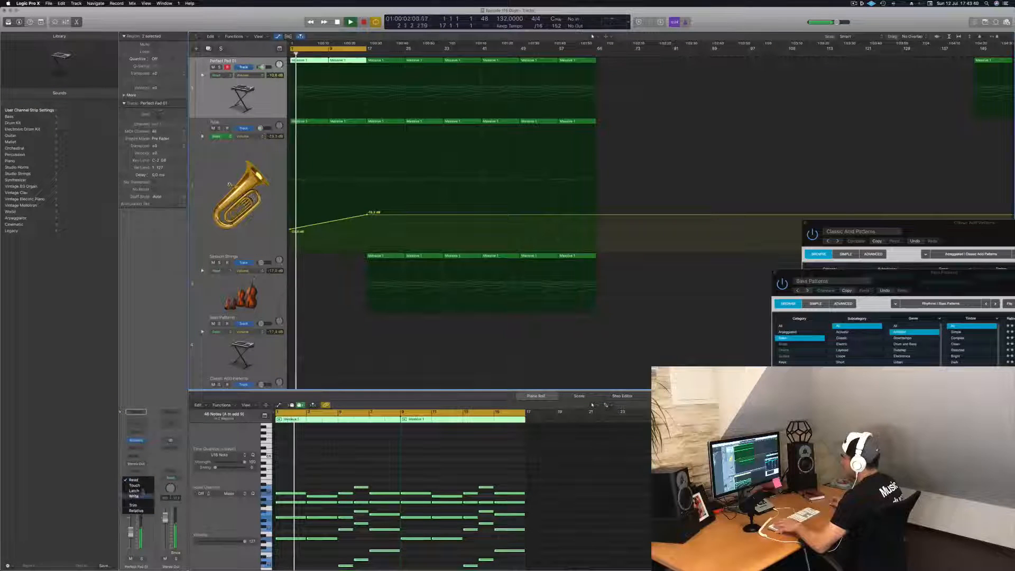
pyautogui.click(135, 485)
pyautogui.press('space')
pyautogui.click(136, 478)
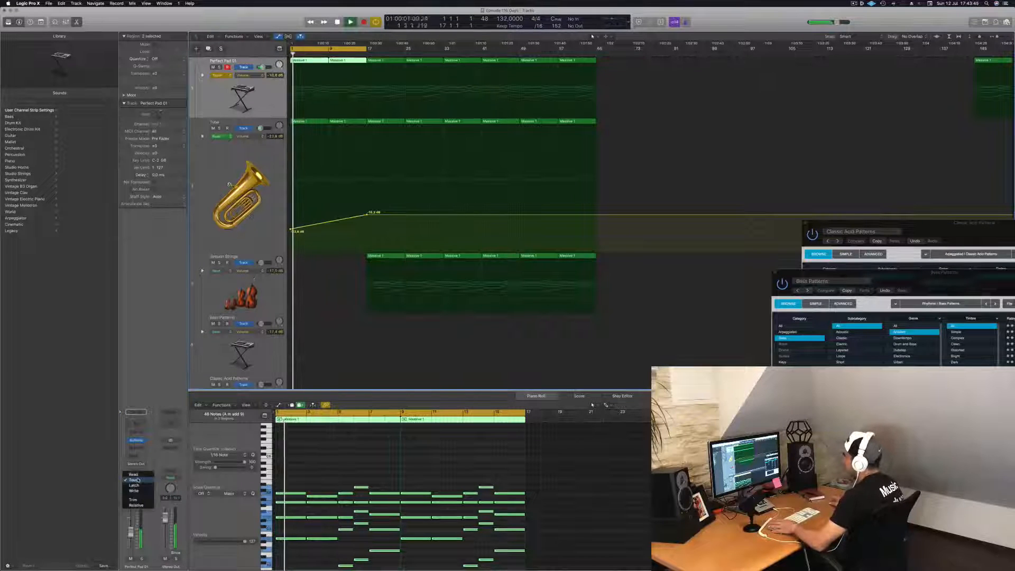
pyautogui.click(159, 392)
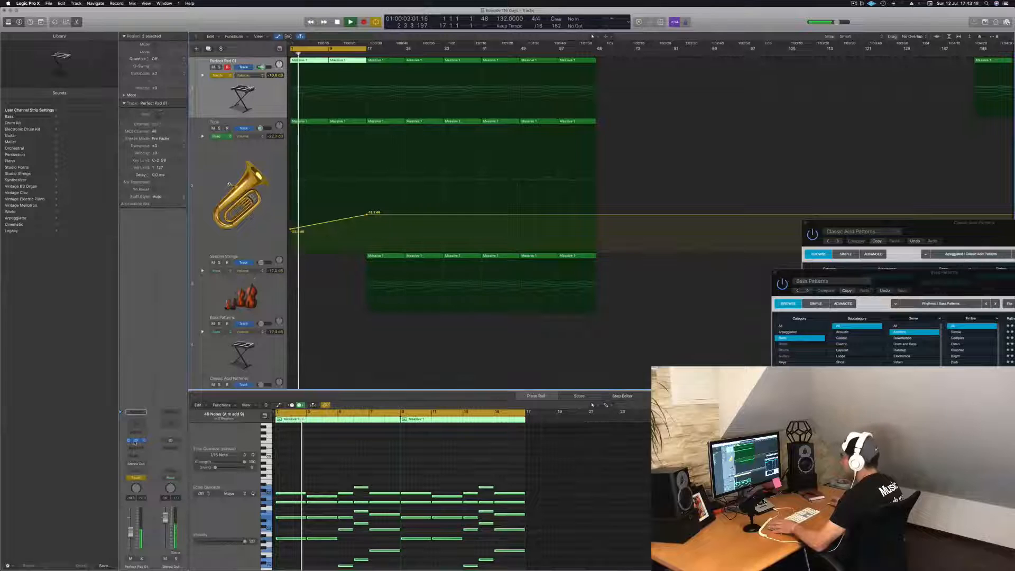
# Bring up cutoff automation from the Perfect Pad 01 Alchemy window, shape a rise from bar 1 to bar 17, and close the window
pyautogui.click(136, 441)
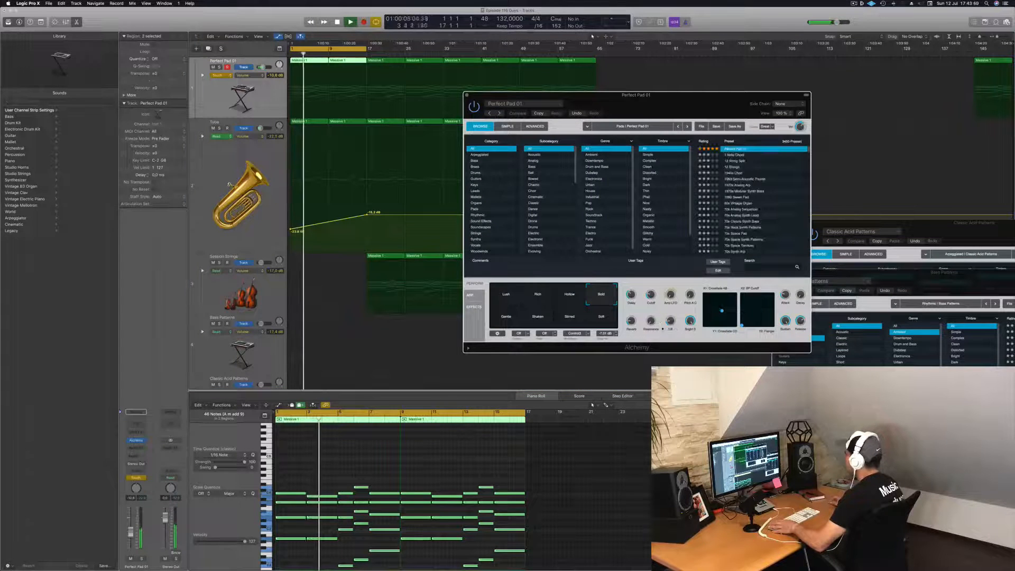
pyautogui.moveTo(651, 294); pyautogui.dragTo(650, 295)
pyautogui.press('Return')
pyautogui.moveTo(312, 104); pyautogui.dragTo(291, 105)
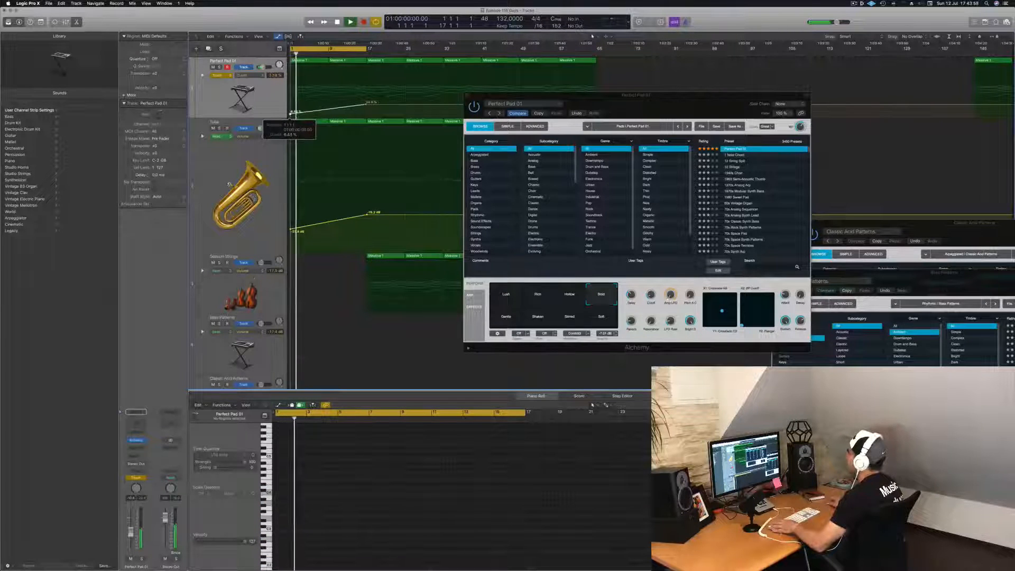
pyautogui.click(465, 97)
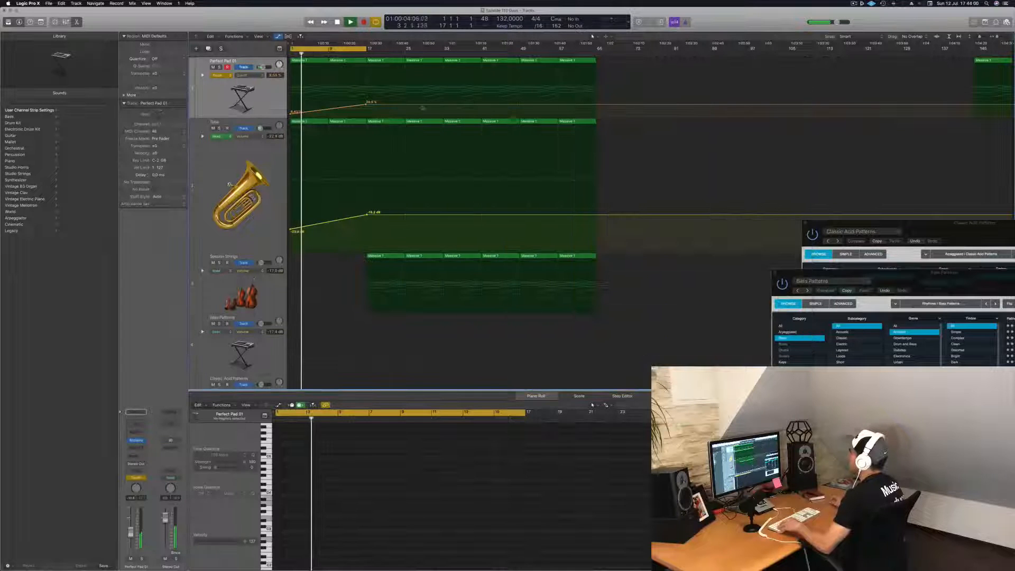
# Set the Perfect Pad 01 automation mode to Read, extend the cycle range to bar 65 and save the project
pyautogui.click(221, 78)
pyautogui.click(217, 68)
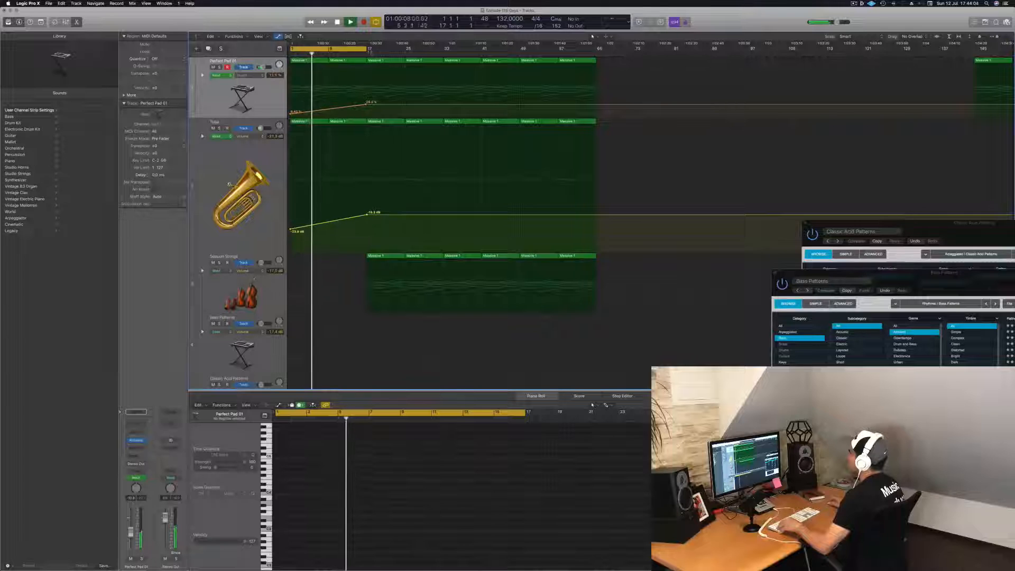
pyautogui.moveTo(366, 49); pyautogui.dragTo(595, 48)
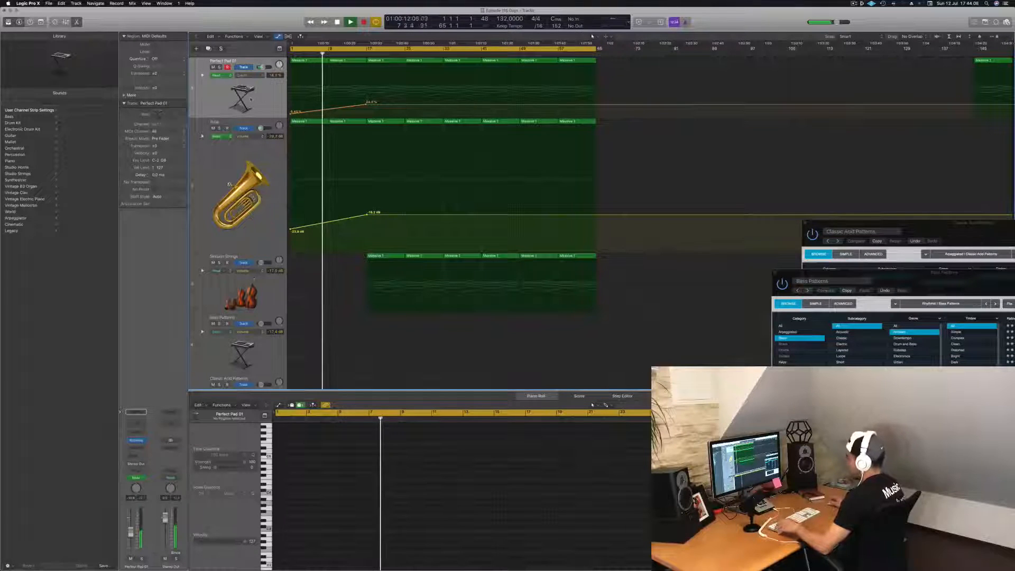
pyautogui.press('super+s')
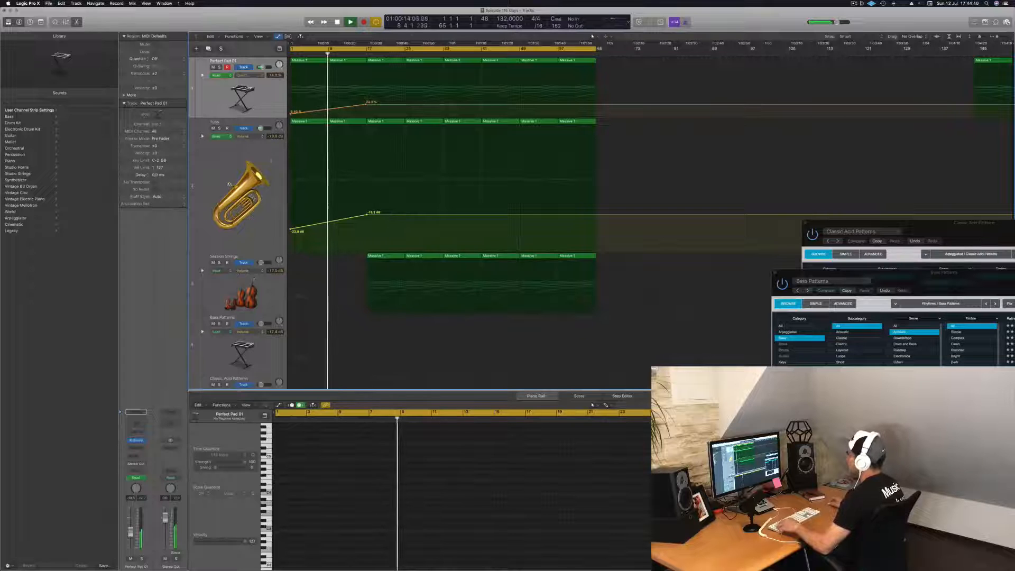
# Add a send to Bus 4 on the Tuba track's channel strip
pyautogui.click(228, 184)
pyautogui.click(136, 458)
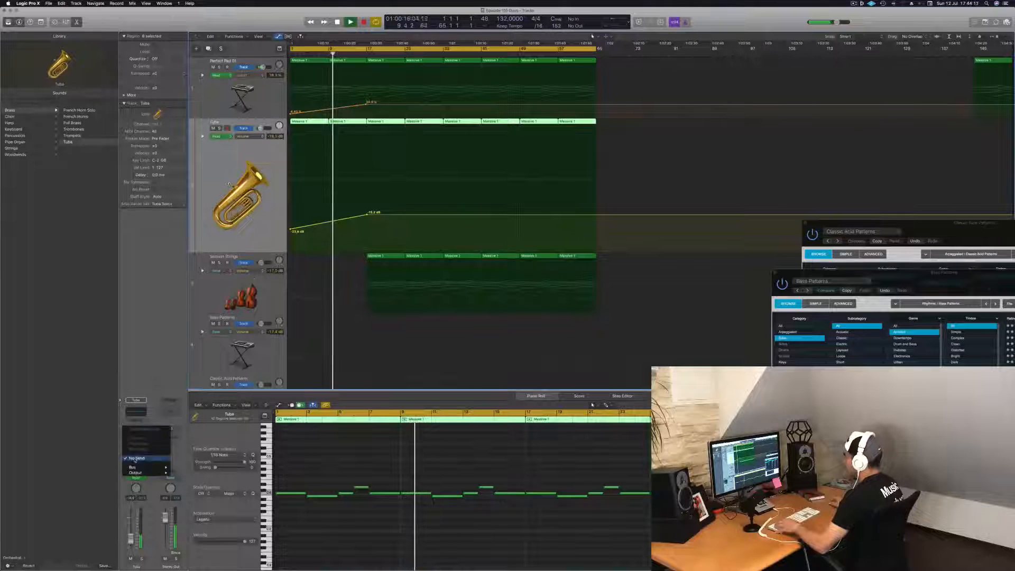
pyautogui.moveTo(143, 467)
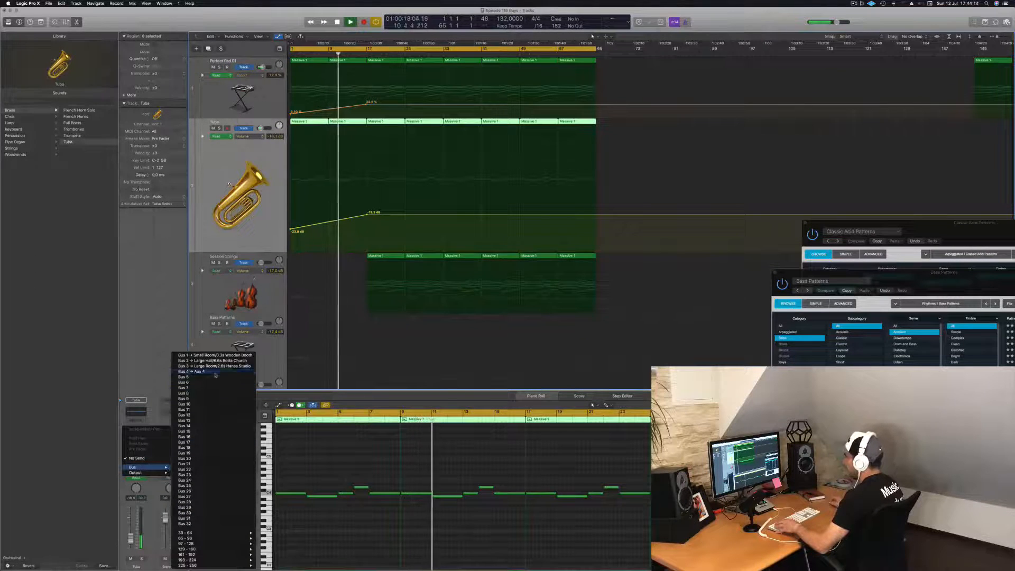
pyautogui.click(193, 371)
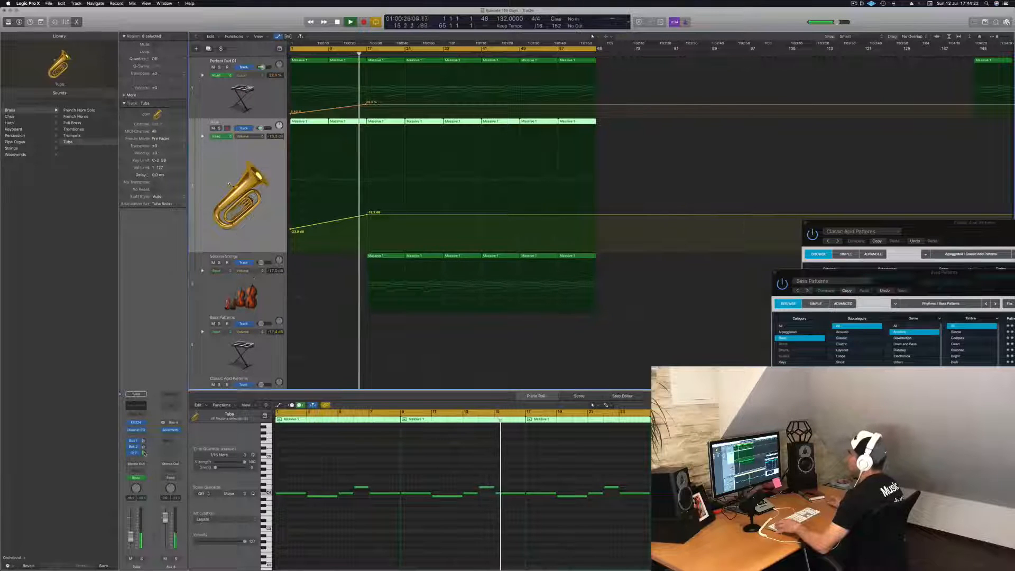
# Select the Session Strings track, replay the arrangement from the beginning, and return to the Tuba track
pyautogui.press('Down')
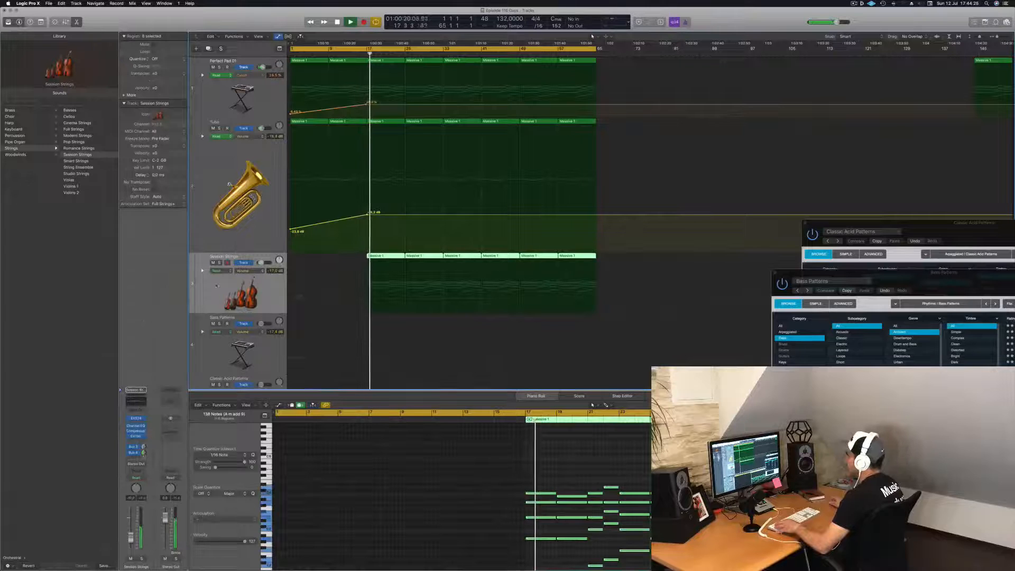
pyautogui.press('Return')
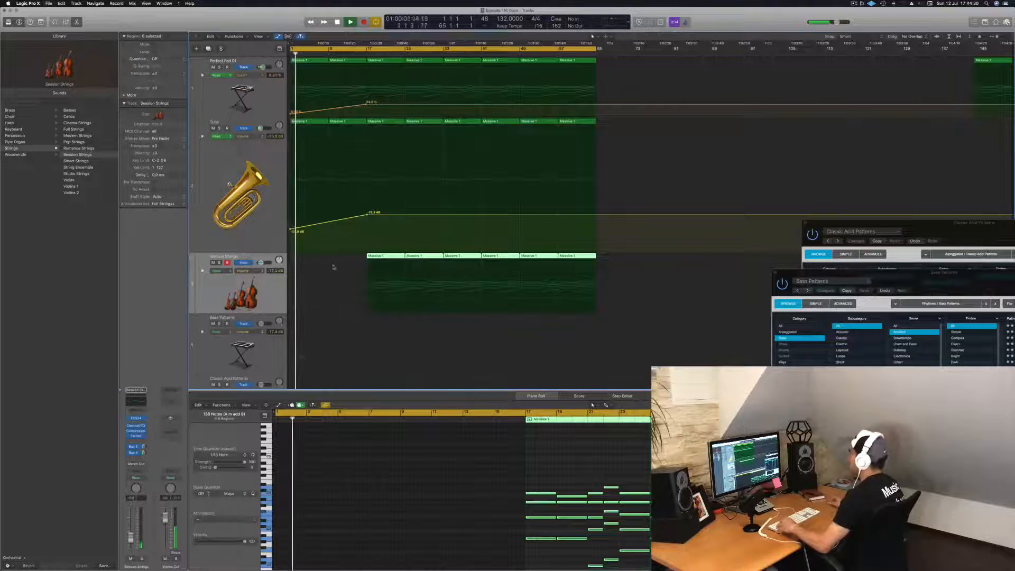
pyautogui.scroll(-1, 337, 271)
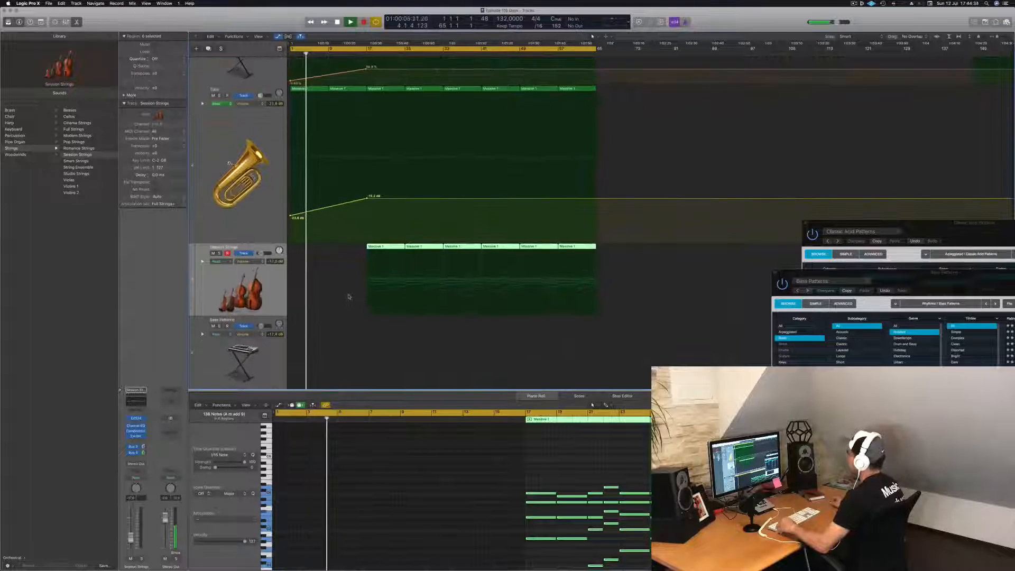
pyautogui.scroll(1, 351, 295)
pyautogui.click(230, 209)
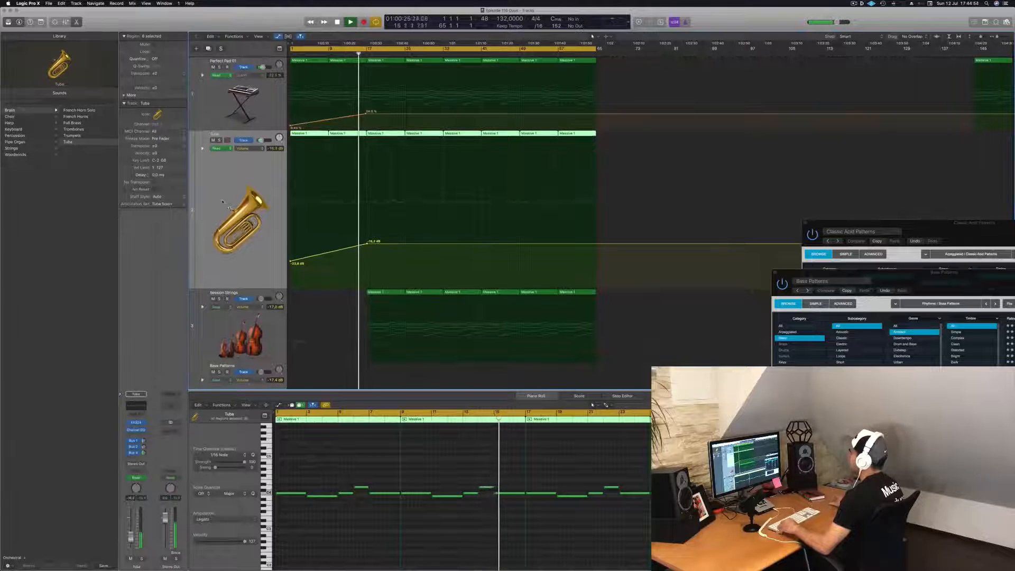
# Draw Session Strings volume automation that dips just before bar 17 and rises back up by bar 33
pyautogui.click(389, 358)
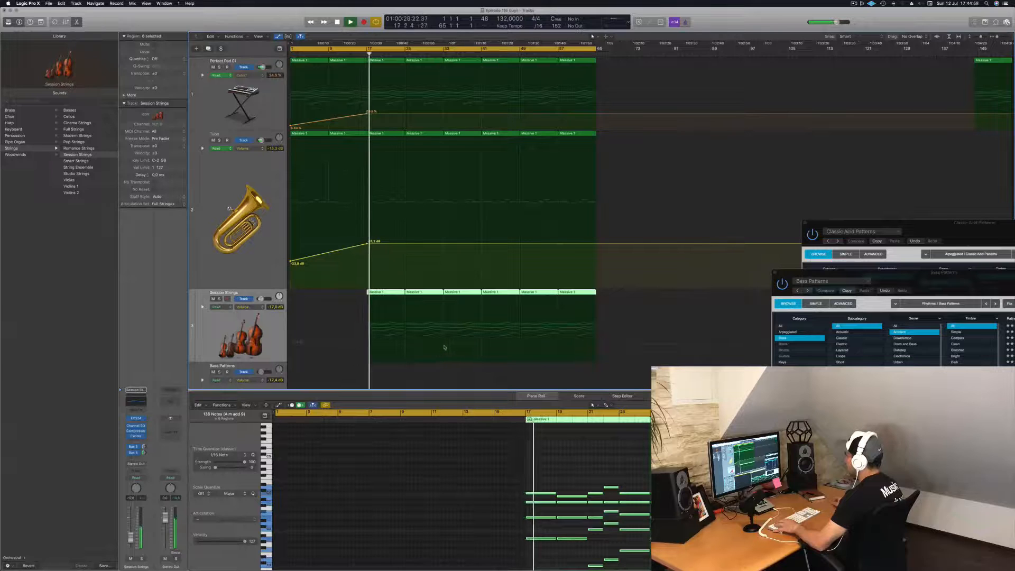
pyautogui.click(379, 349)
pyautogui.click(356, 345)
pyautogui.click(443, 345)
pyautogui.moveTo(368, 344); pyautogui.dragTo(368, 357)
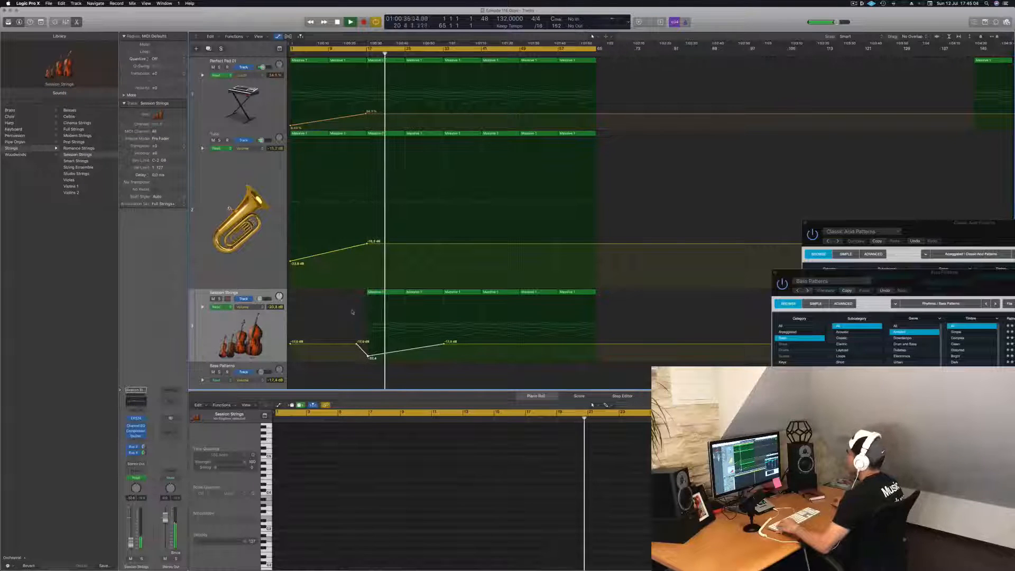
# Restart playback from the beginning and look over the lower tracks in the arrangement
pyautogui.press('space')
pyautogui.press('space')
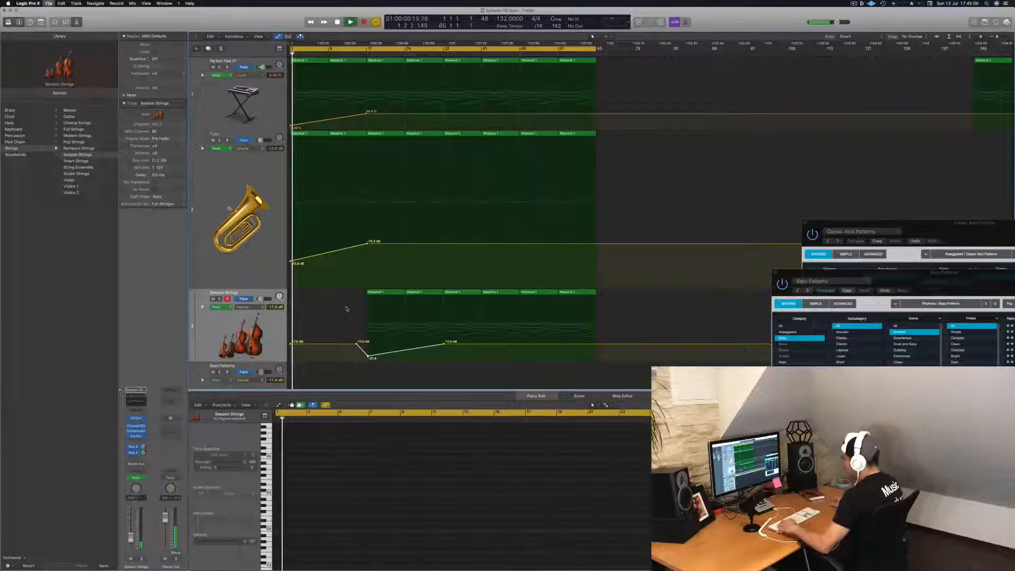
pyautogui.scroll(-4, 347, 307)
pyautogui.scroll(-4, 347, 305)
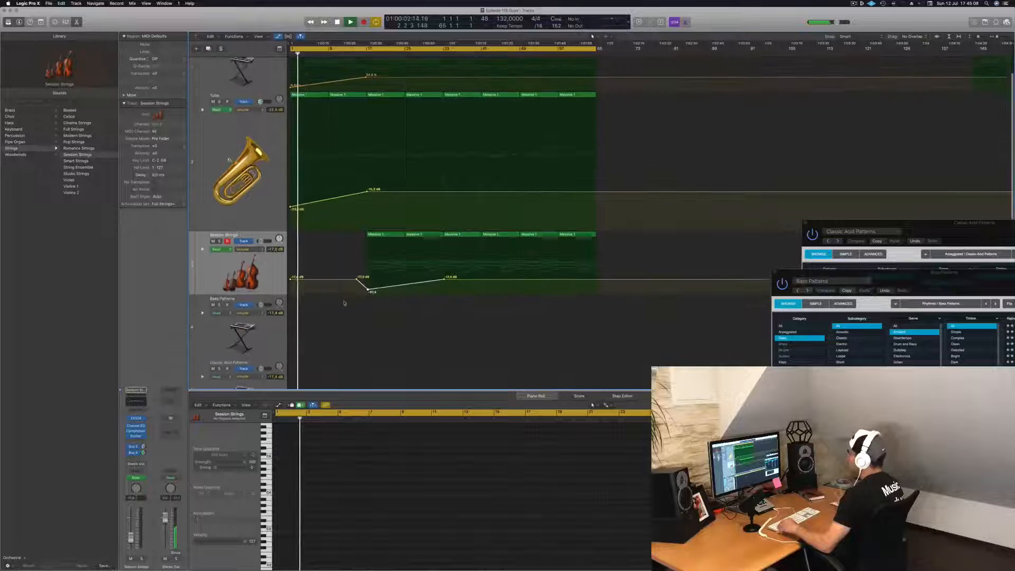
pyautogui.scroll(-1, 348, 314)
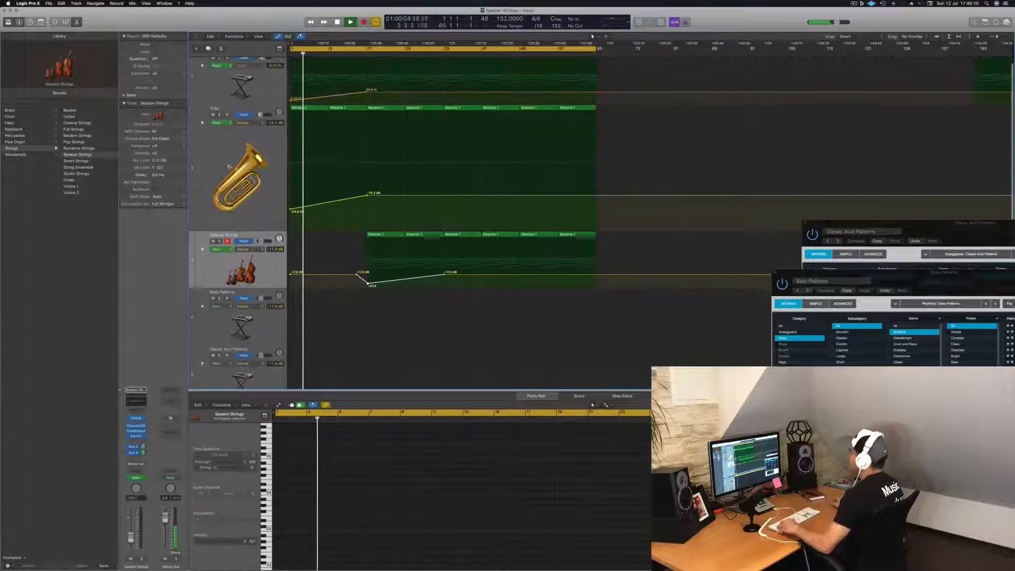
# Play from just before bar 17, pull the Session Strings volume dip lower, and add a volume point at bar 25
pyautogui.click(357, 53)
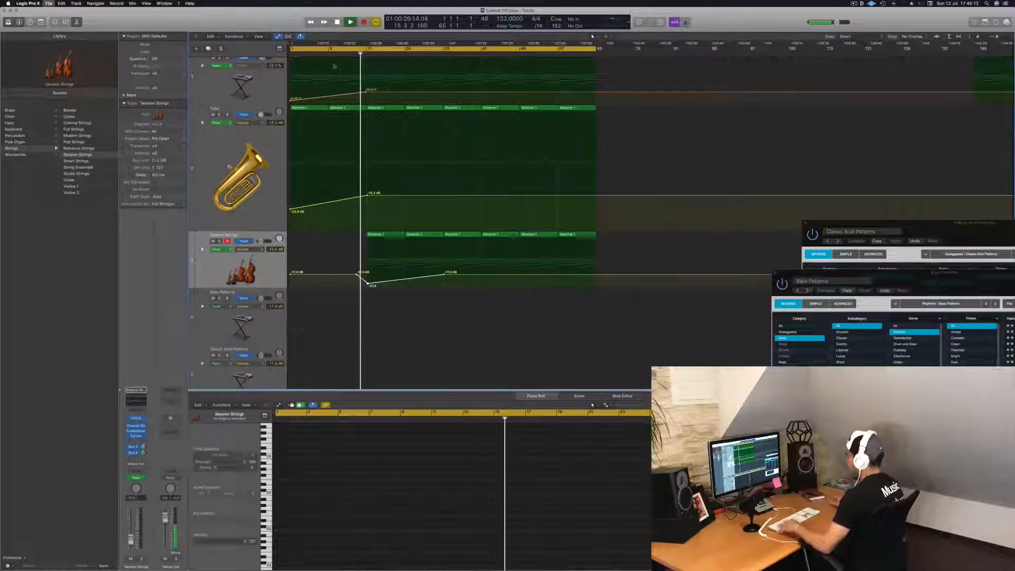
pyautogui.moveTo(368, 283); pyautogui.dragTo(365, 288)
pyautogui.scroll(-5, 368, 288)
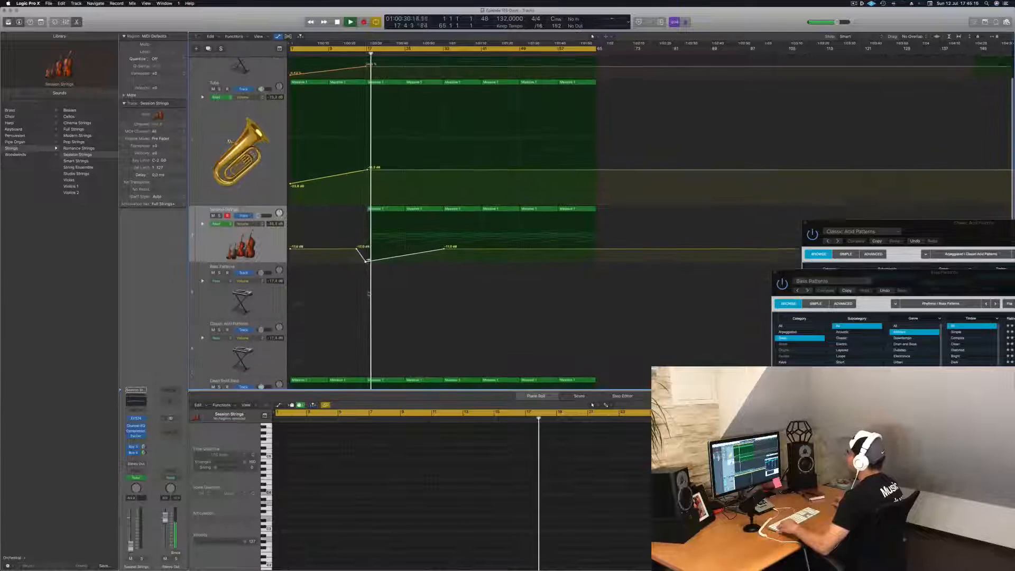
pyautogui.scroll(-1, 375, 287)
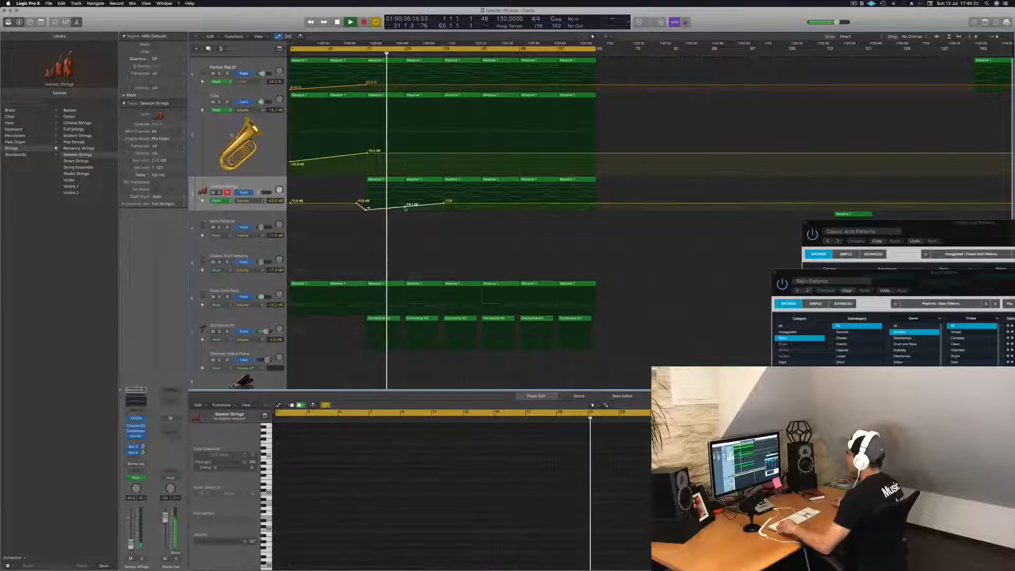
pyautogui.moveTo(404, 206); pyautogui.dragTo(405, 205)
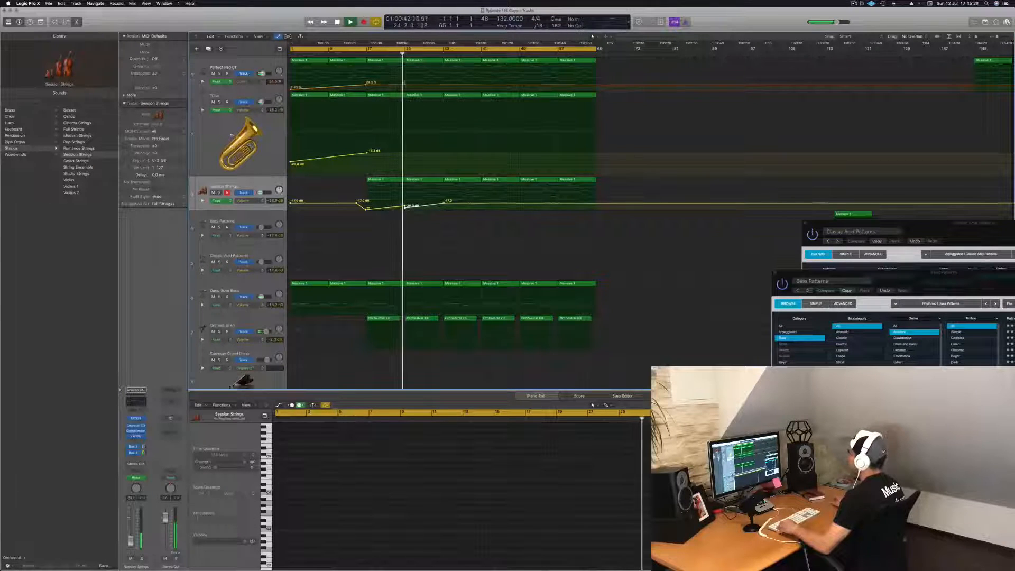
# Replay from about bar 20 and add a short rise and drop at bar 25 to the Perfect Pad 01 cutoff automation
pyautogui.click(382, 53)
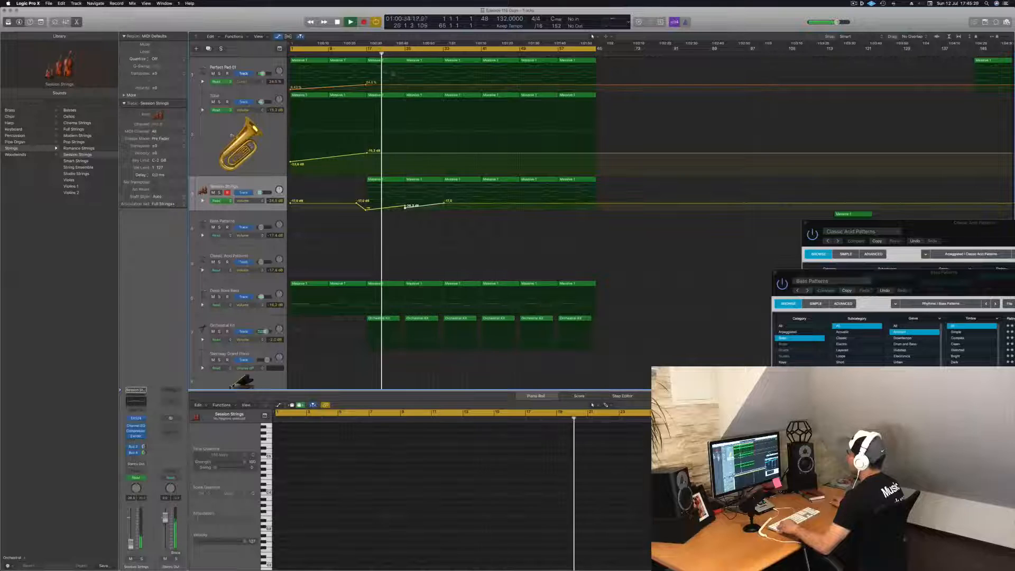
pyautogui.click(396, 85)
pyautogui.click(405, 85)
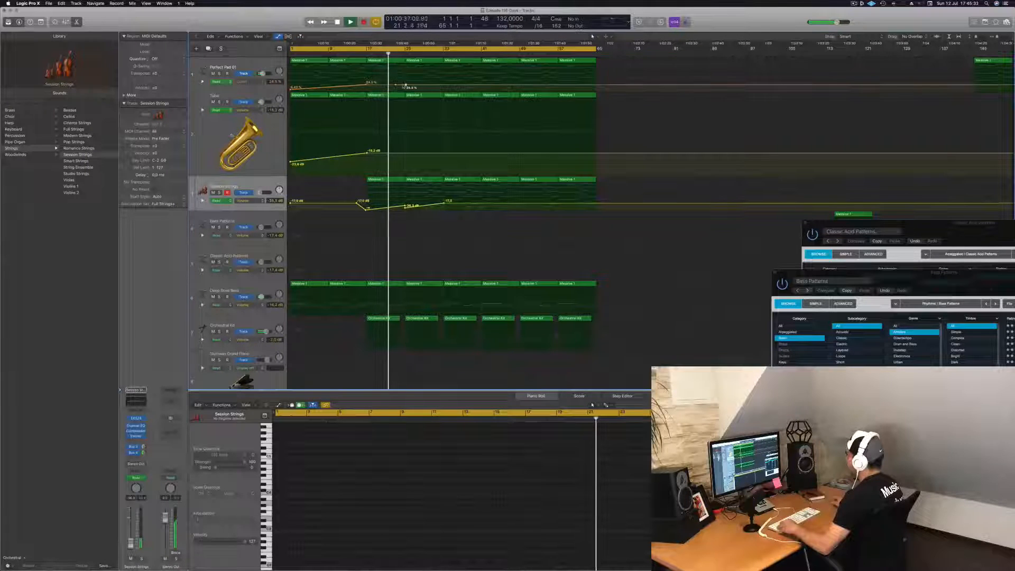
pyautogui.moveTo(402, 85); pyautogui.dragTo(403, 82)
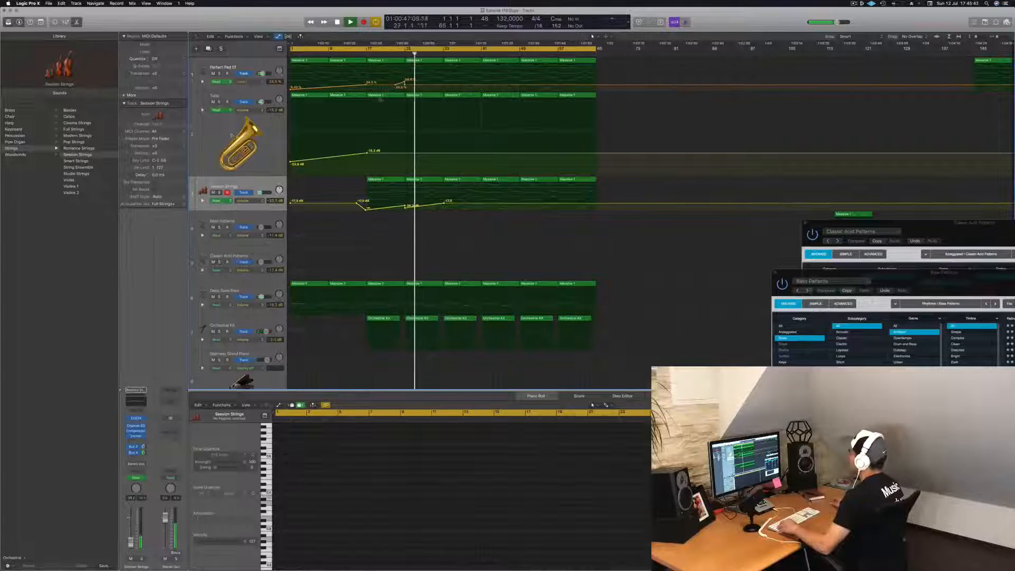
# Replay before bar 25, drop the Tuba volume automation at bar 25, and raise it again up to bar 33
pyautogui.click(388, 54)
pyautogui.click(405, 154)
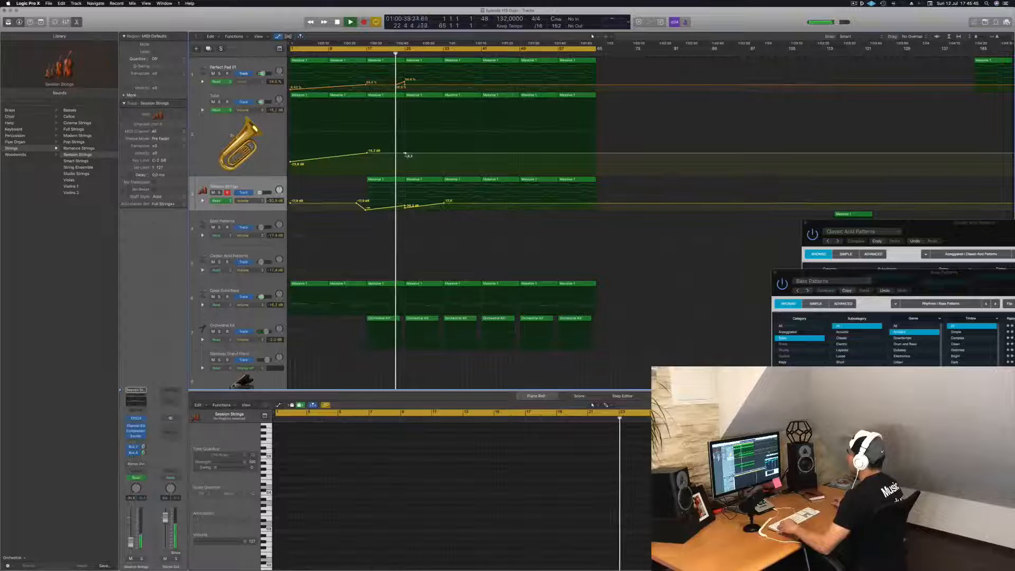
pyautogui.moveTo(407, 155); pyautogui.dragTo(407, 158)
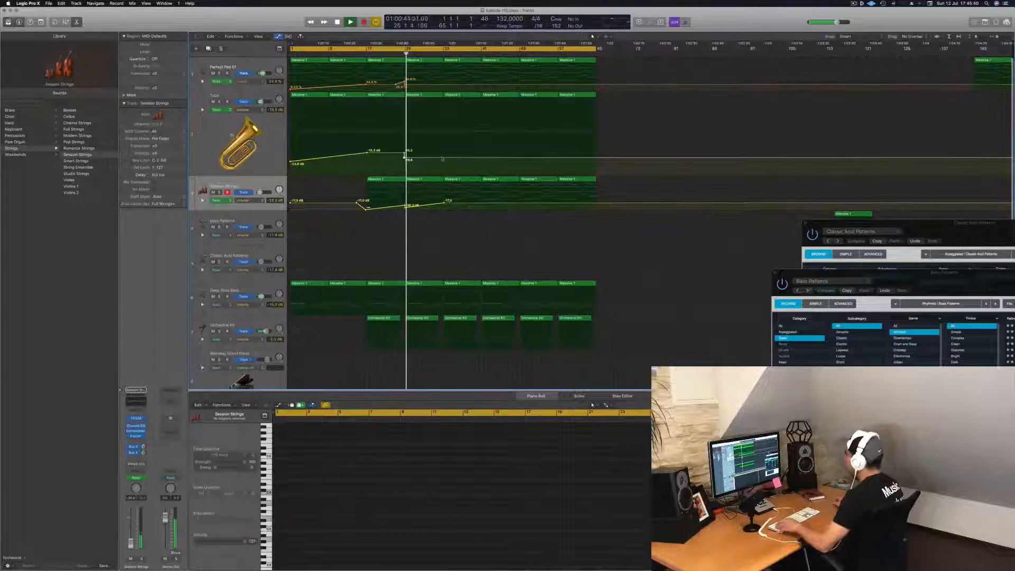
pyautogui.moveTo(441, 159); pyautogui.dragTo(442, 153)
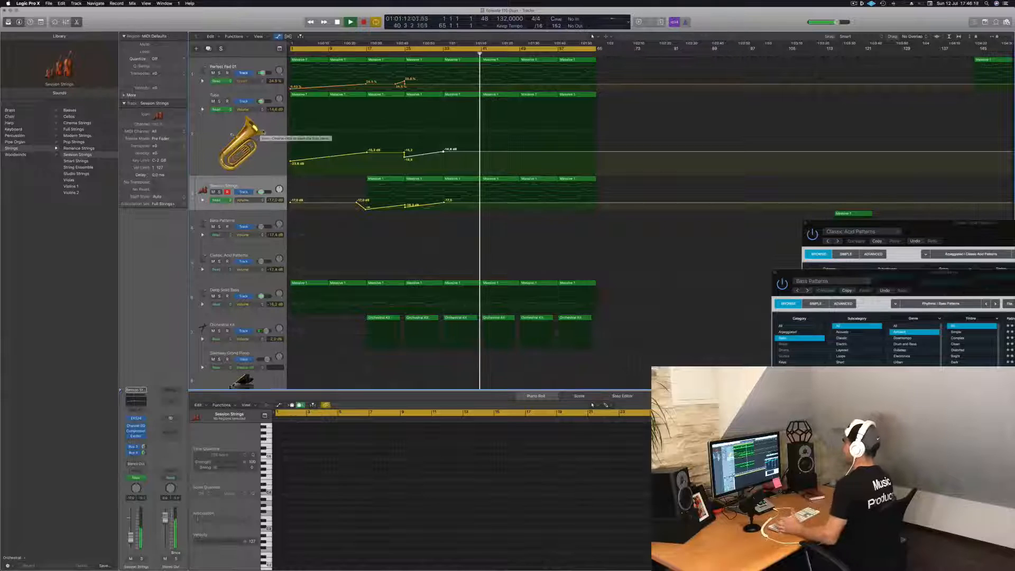
# Select the Tuba track, drop its volume automation at bar 33, and ramp it up to a higher level at bar 41
pyautogui.click(232, 135)
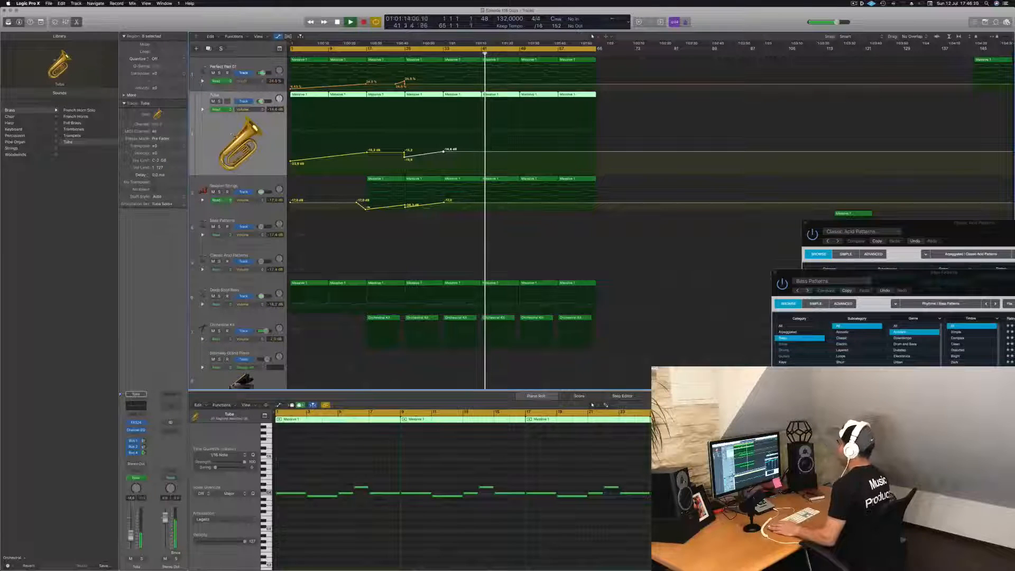
pyautogui.moveTo(449, 153); pyautogui.dragTo(447, 157)
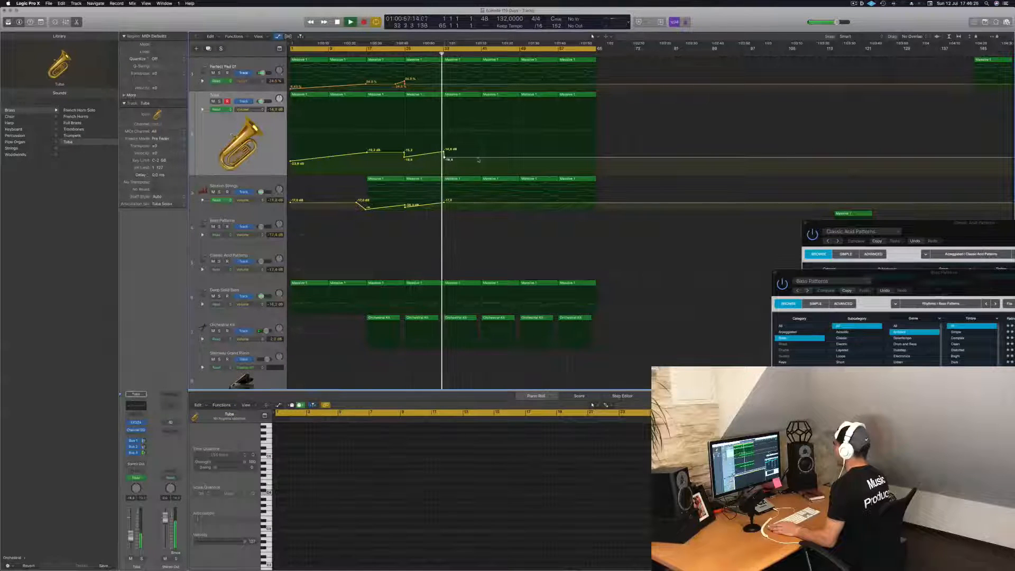
pyautogui.moveTo(480, 157); pyautogui.dragTo(480, 148)
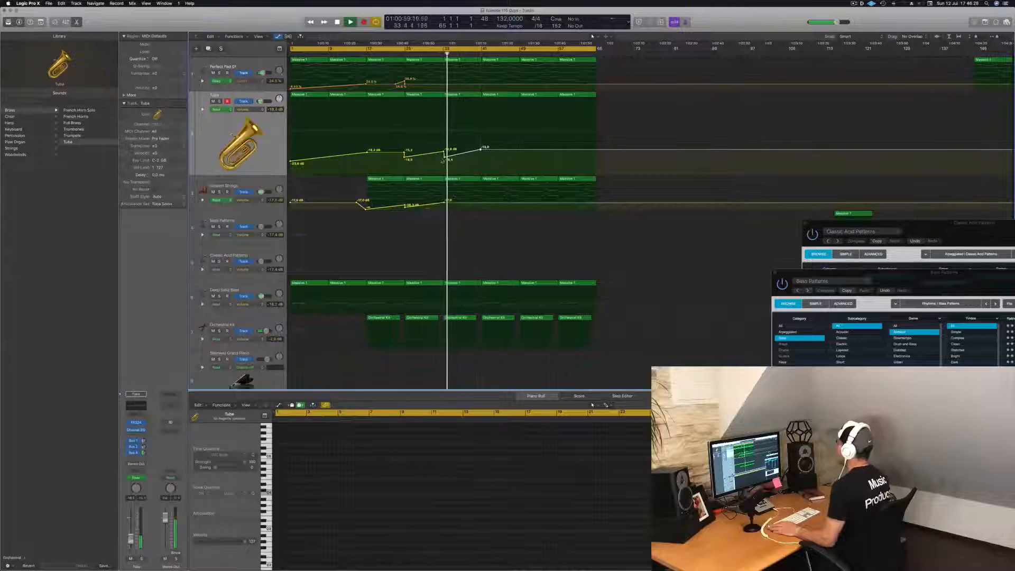
# Drop the Perfect Pad 01 cutoff and Session Strings volume automation at bar 33, ramping both back up to bar 41
pyautogui.click(435, 54)
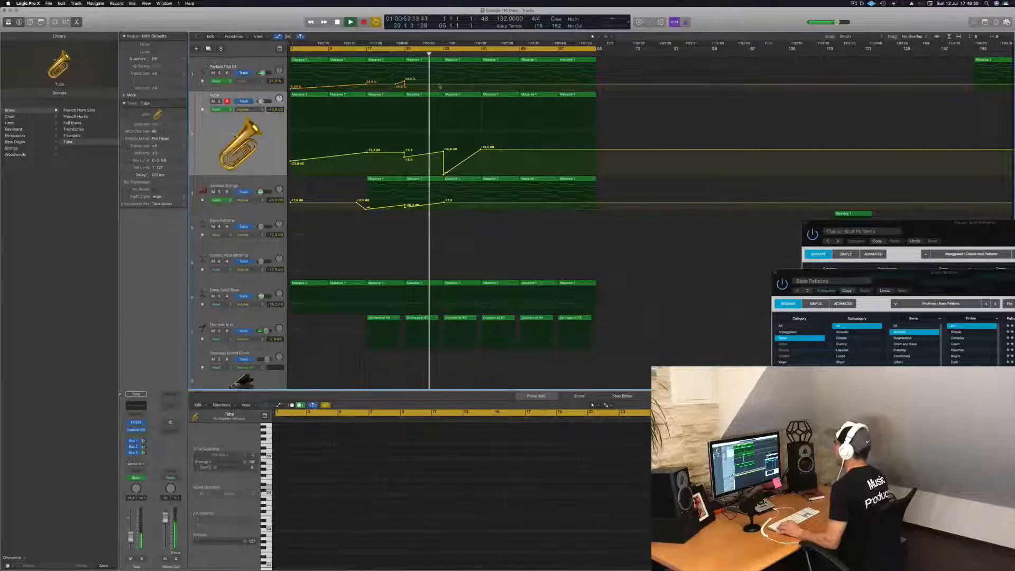
pyautogui.moveTo(441, 84)
pyautogui.mouseDown()
pyautogui.moveTo(482, 86)
pyautogui.moveTo(442, 83)
pyautogui.mouseUp()
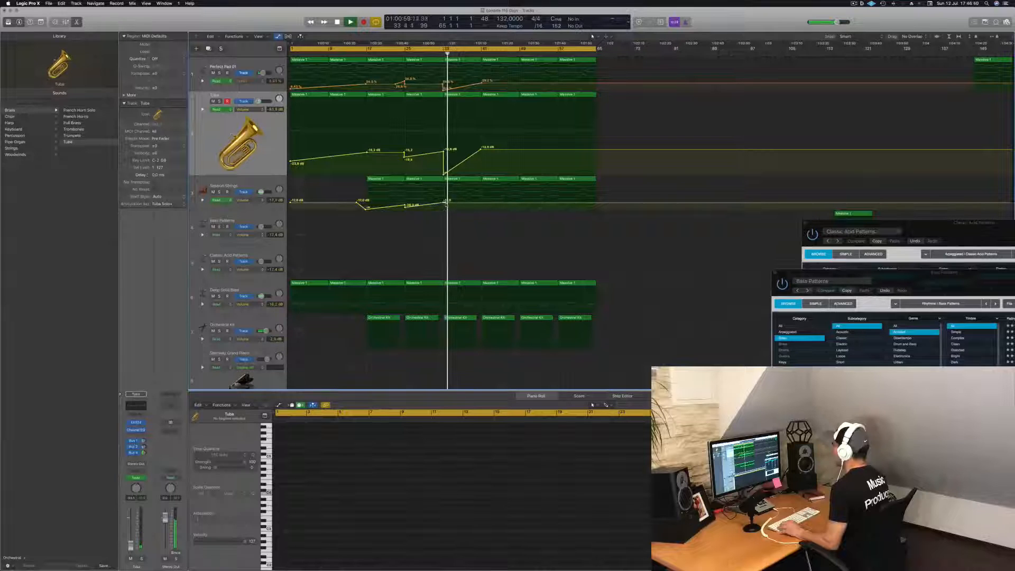
pyautogui.moveTo(445, 202); pyautogui.dragTo(446, 215)
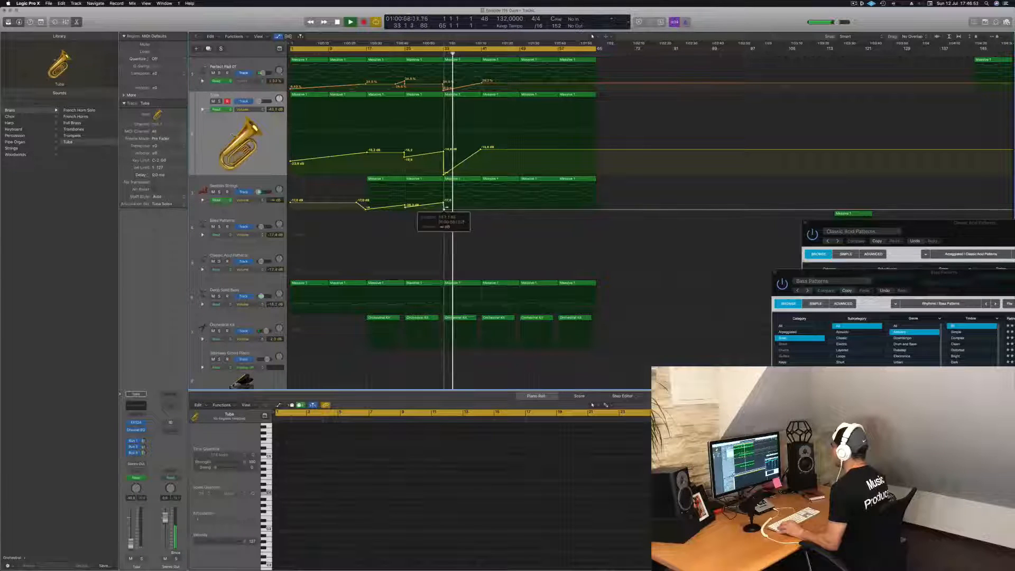
pyautogui.click(400, 54)
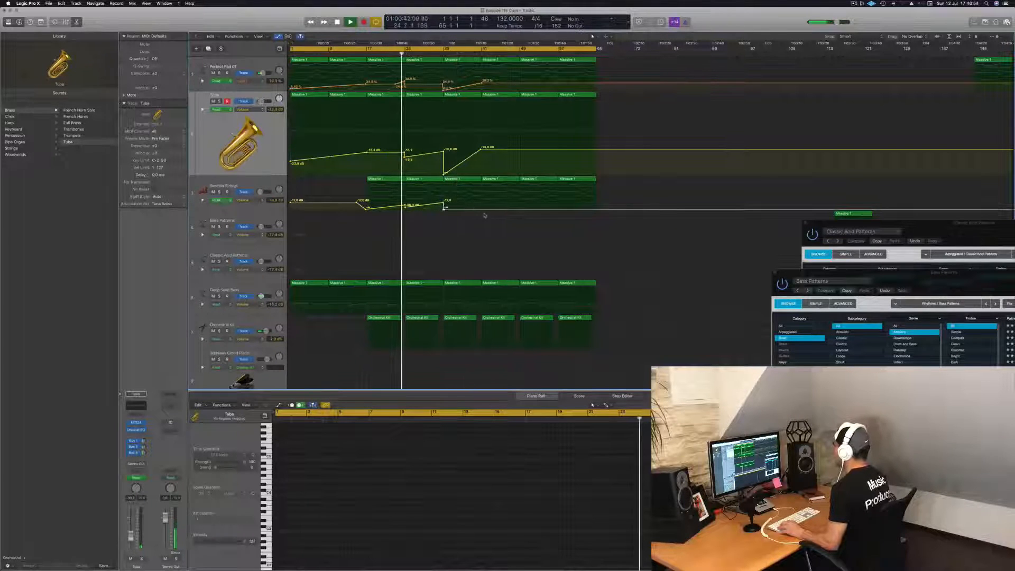
pyautogui.moveTo(480, 209); pyautogui.dragTo(480, 202)
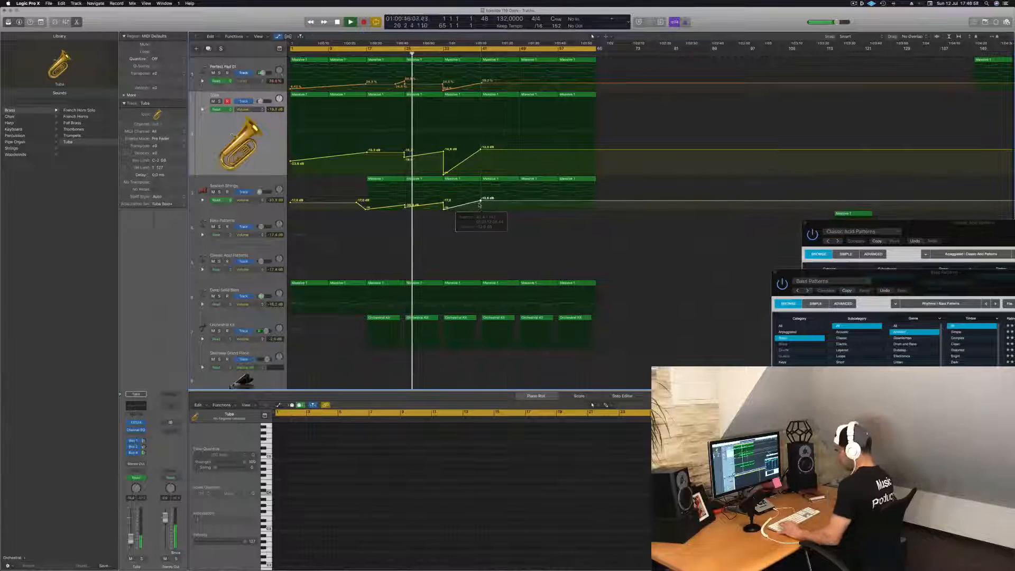
pyautogui.press('super+Right')
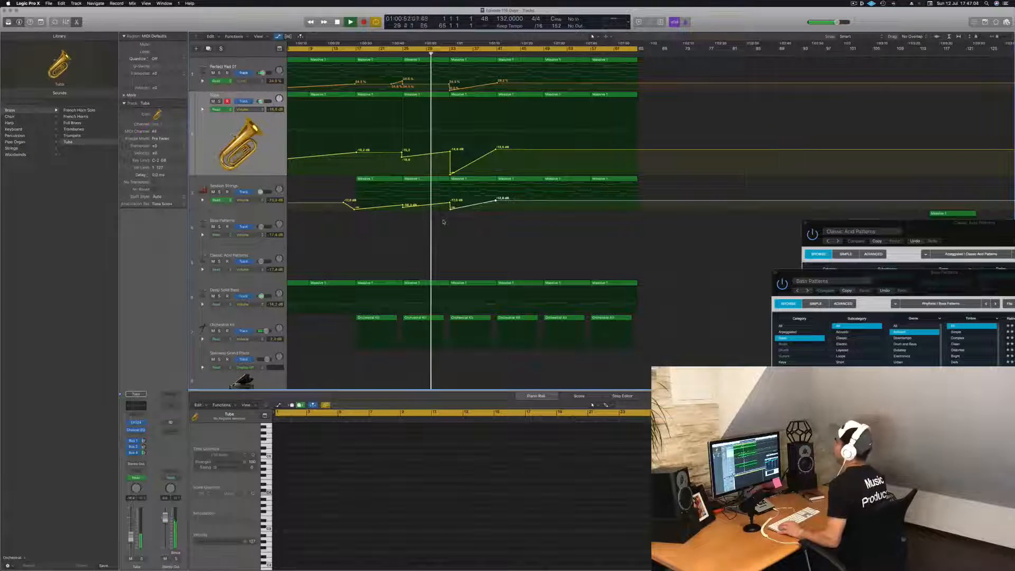
pyautogui.press('super+Left')
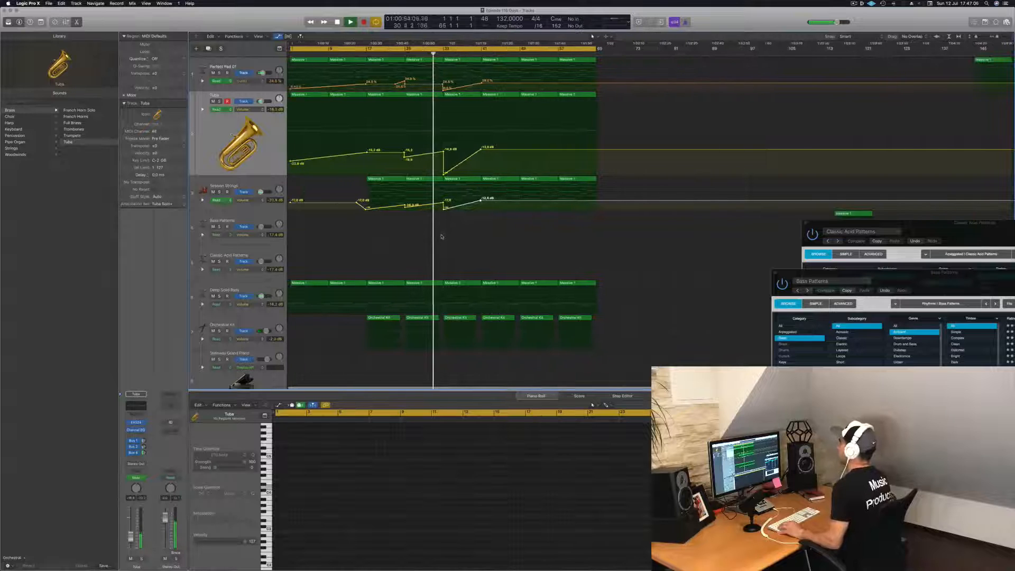
# Move the stray Massive 1 region from beyond the arrangement to bar 33 on the Classic Acid Patterns track and select that track
pyautogui.moveTo(840, 222); pyautogui.dragTo(952, 322)
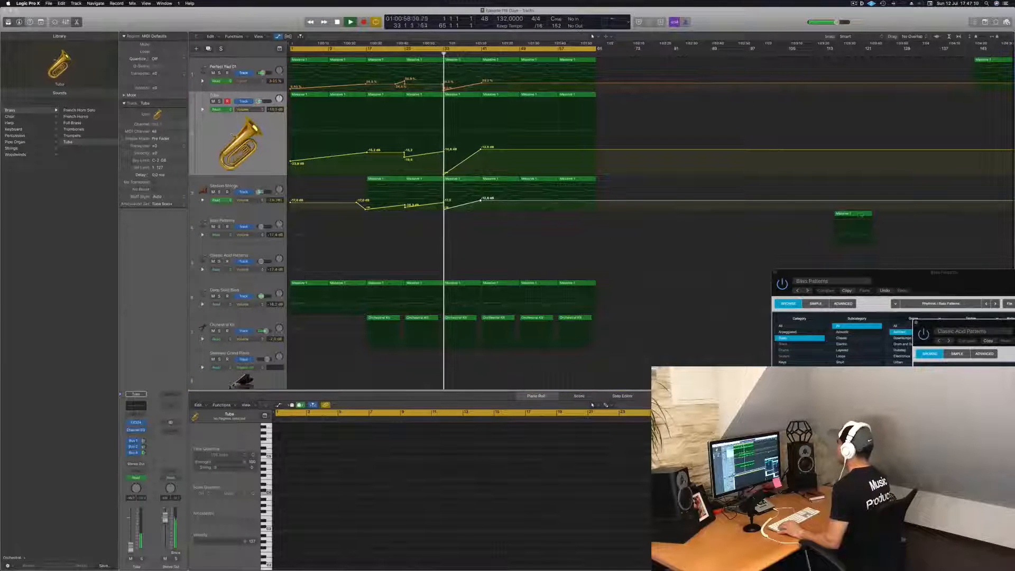
pyautogui.moveTo(856, 215); pyautogui.dragTo(465, 229)
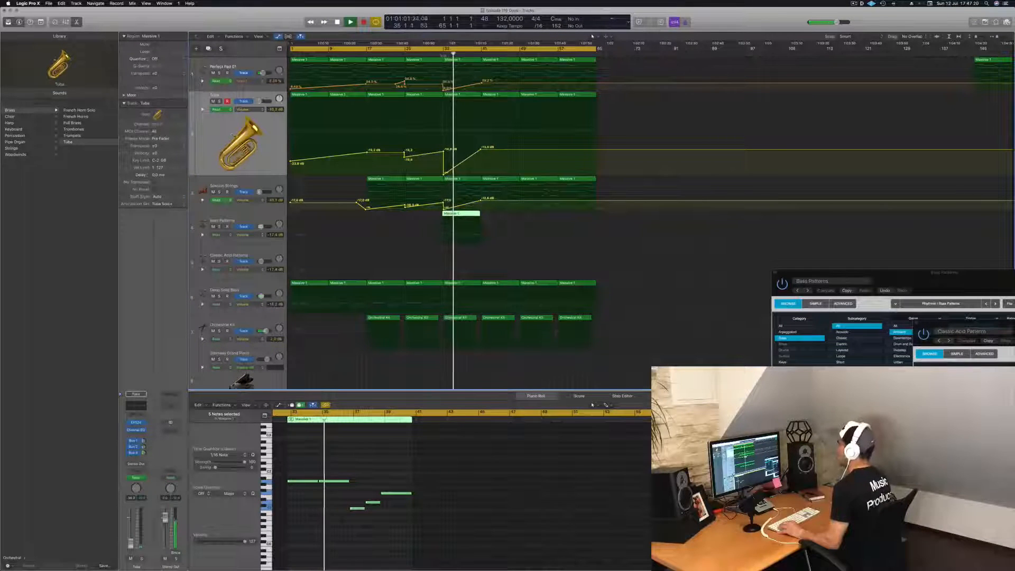
pyautogui.moveTo(456, 213); pyautogui.dragTo(462, 251)
pyautogui.scroll(5, 464, 251)
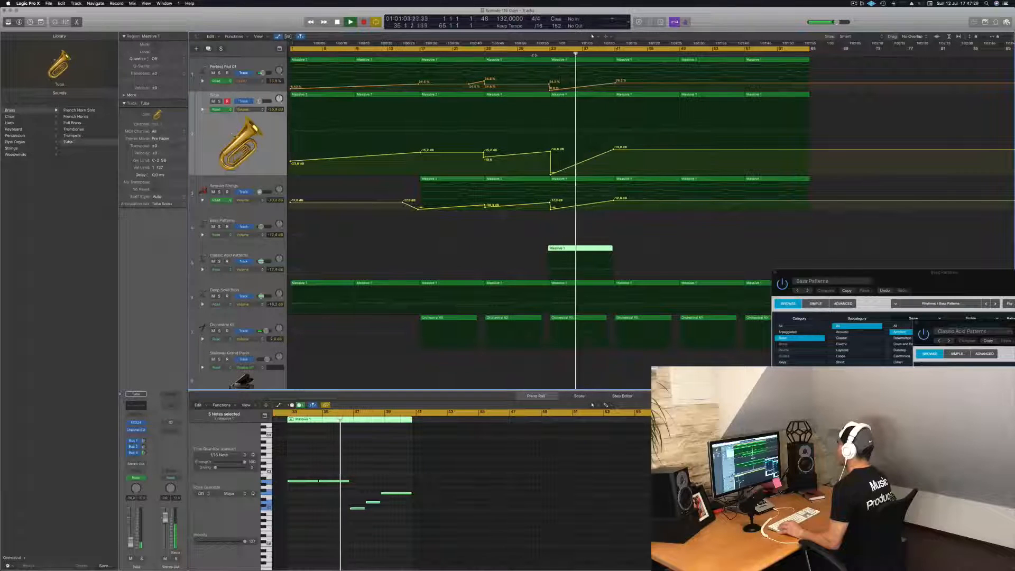
pyautogui.click(534, 55)
pyautogui.scroll(3, 587, 247)
pyautogui.moveTo(596, 248); pyautogui.dragTo(592, 247)
pyautogui.scroll(-4, 573, 246)
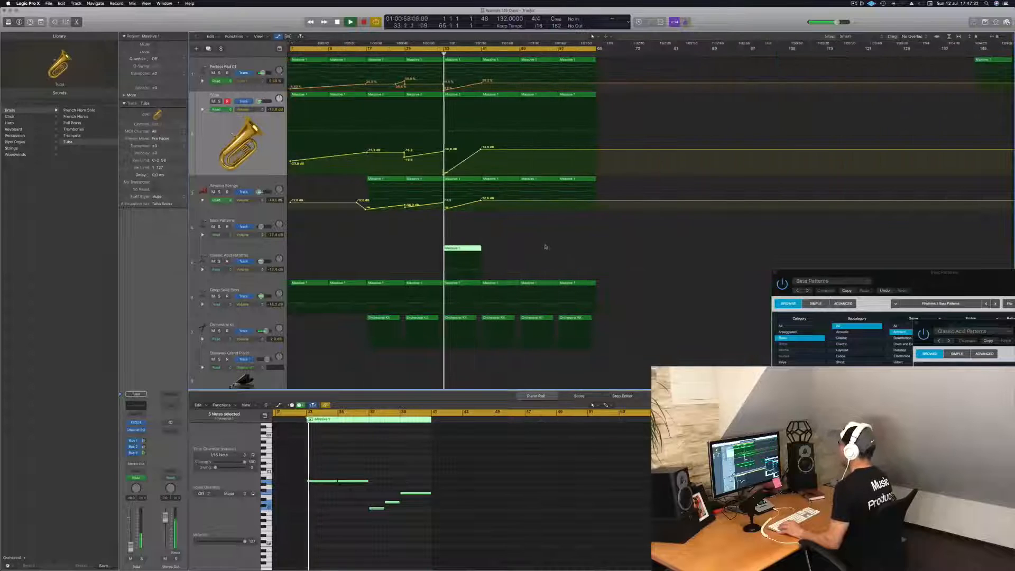
pyautogui.click(263, 257)
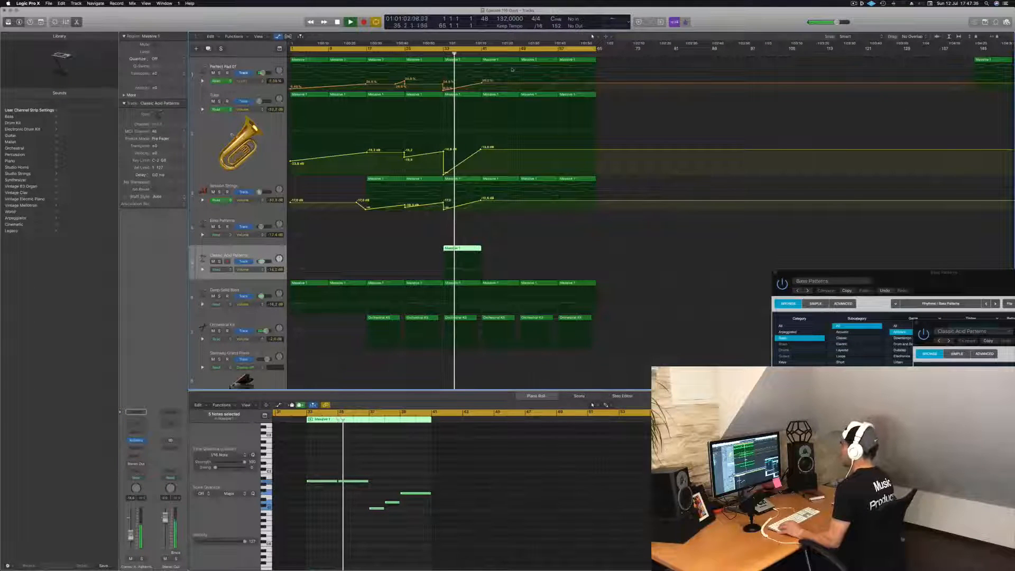
# Move the Massive 1 region at bar 33 up to the Bass Patterns track, replay it, and select that track
pyautogui.moveTo(466, 249); pyautogui.dragTo(463, 214)
pyautogui.click(436, 56)
pyautogui.press('super+Right')
pyautogui.press('super+Right')
pyautogui.press('super+Right')
pyautogui.press('super+Right')
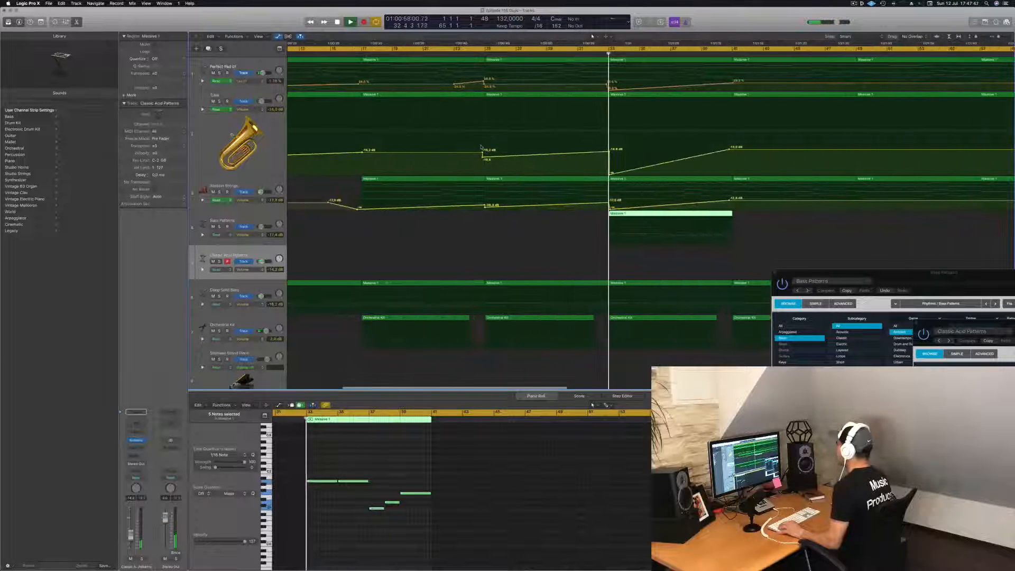
pyautogui.press('super+Left')
pyautogui.press('super+Left')
pyautogui.press('super+Left')
pyautogui.press('super+Left')
pyautogui.press('Up')
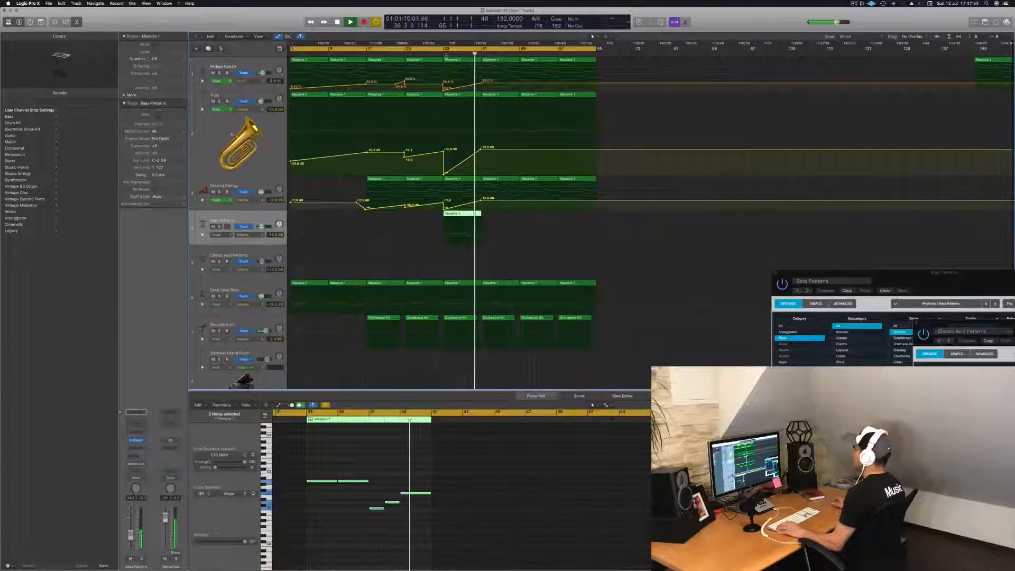
# Reopen the Bass Patterns instrument, place it clear of the arrangement, and lower the Bass Patterns track volume
pyautogui.hotkey('shift', ',')
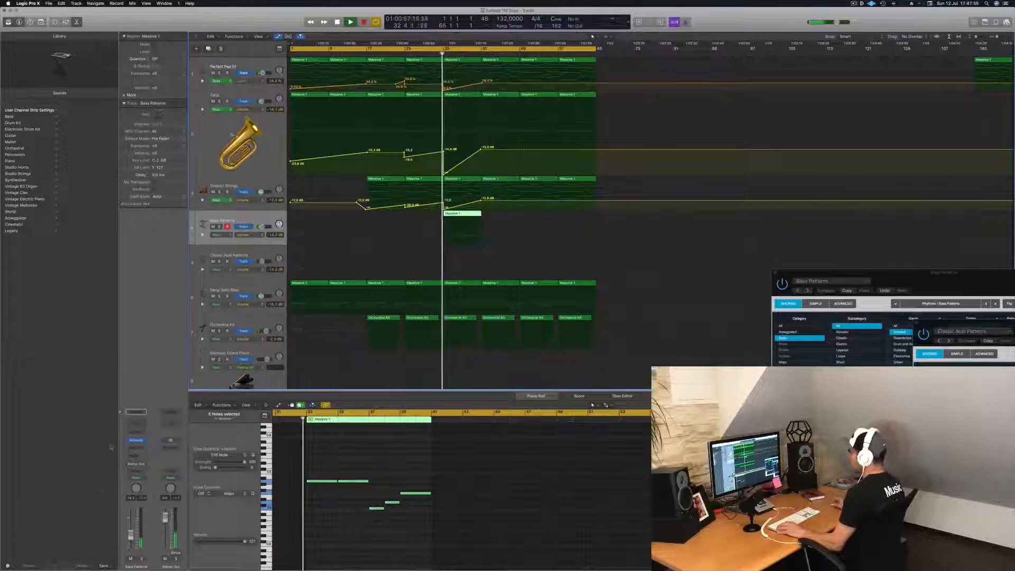
pyautogui.click(135, 441)
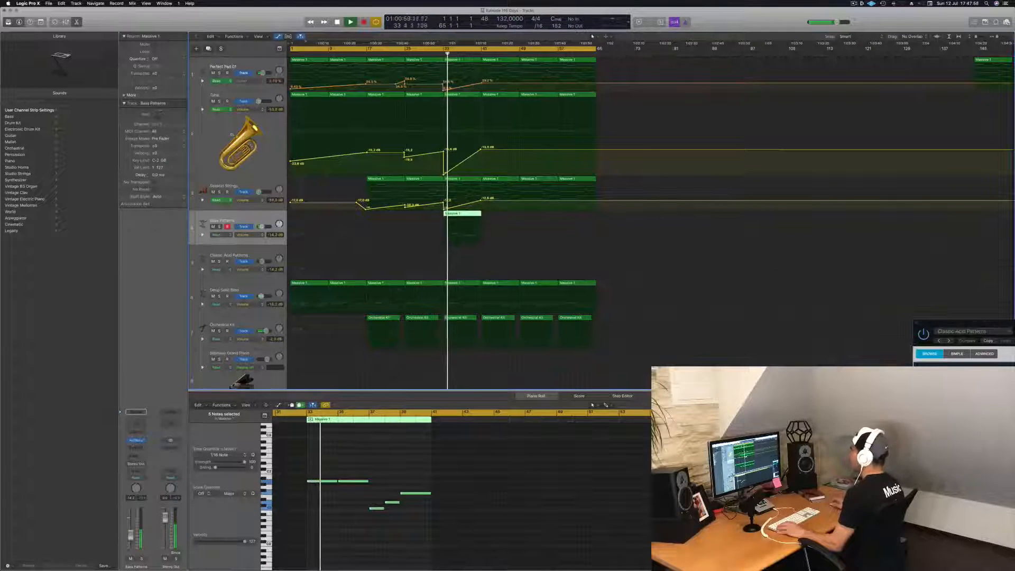
pyautogui.click(135, 441)
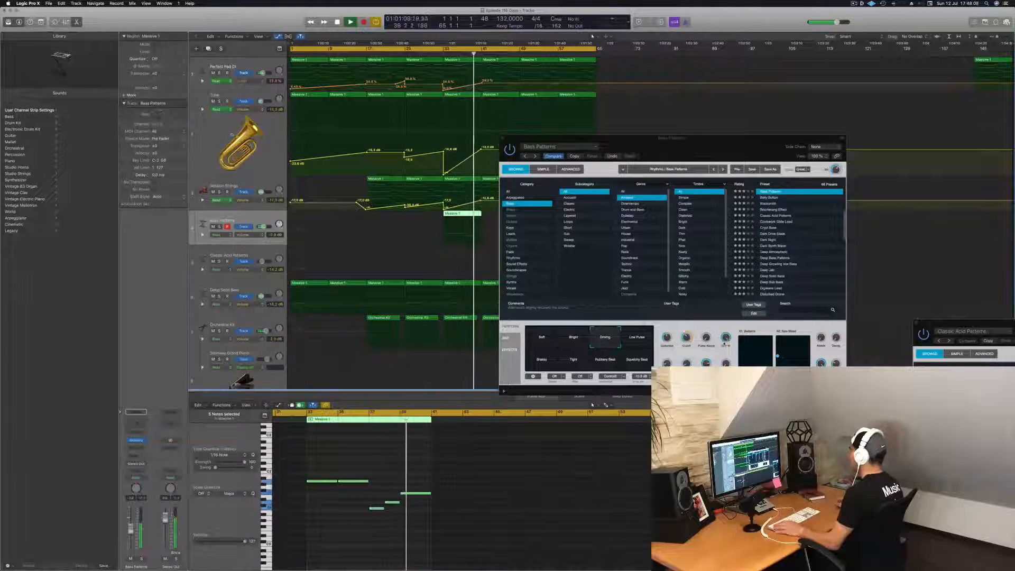
pyautogui.click(686, 339)
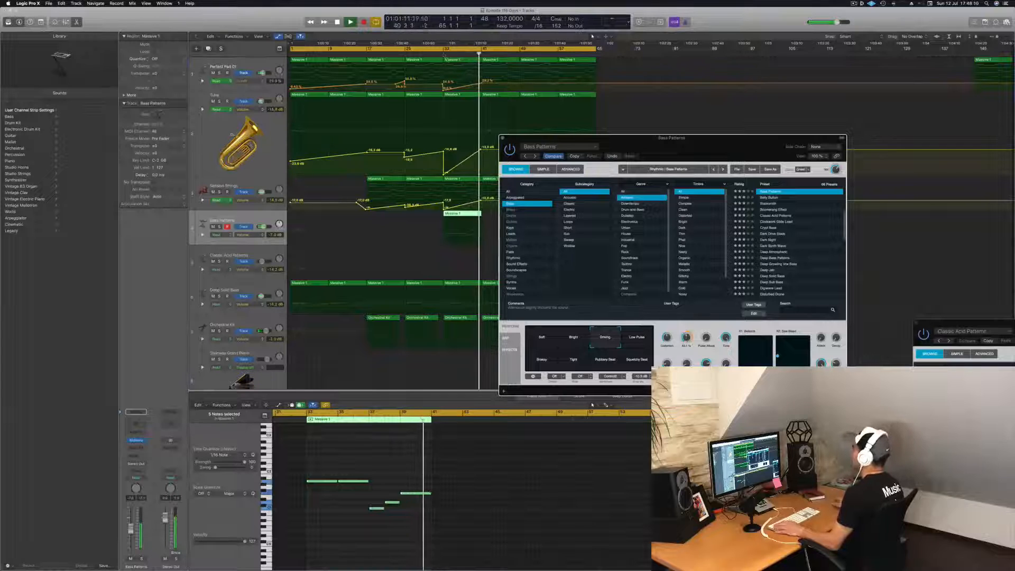
pyautogui.click(535, 125)
pyautogui.press('space')
pyautogui.moveTo(537, 138); pyautogui.dragTo(724, 131)
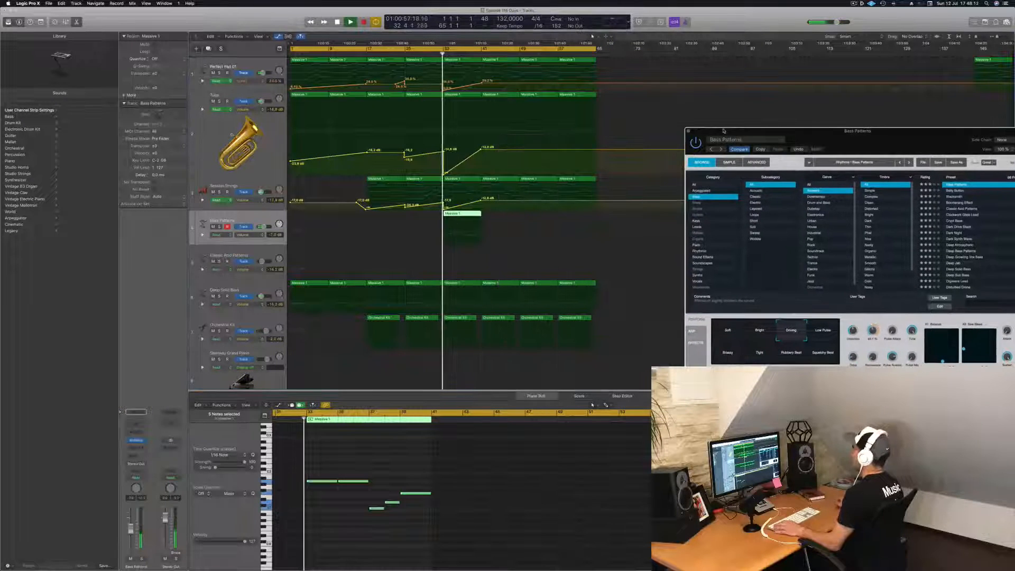
pyautogui.moveTo(130, 528); pyautogui.dragTo(131, 535)
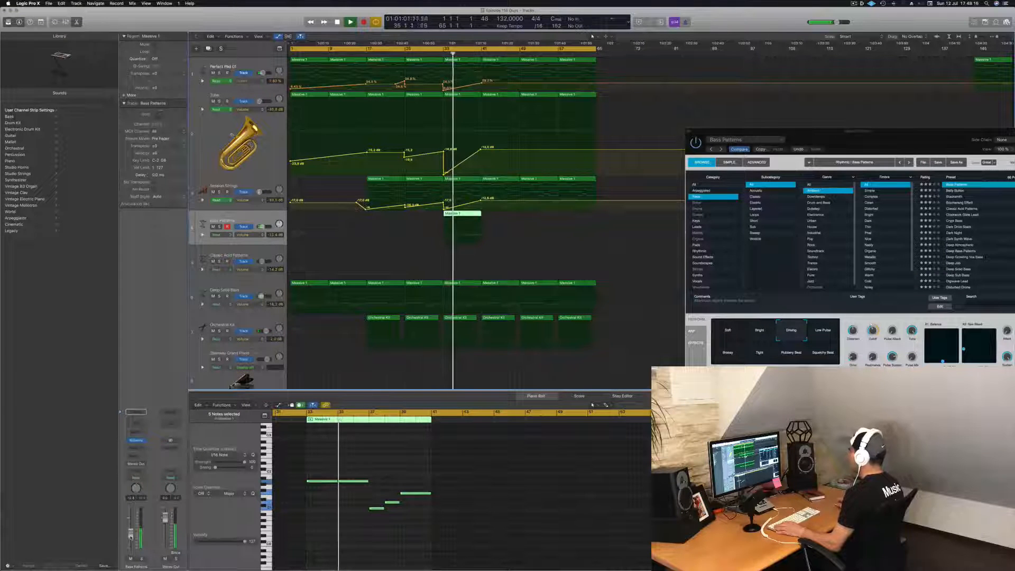
# Audition the Bass Patterns performance snapshots, including Low Pulse, Tight, Rubbery Beat and Soft, and return to Driving
pyautogui.click(727, 352)
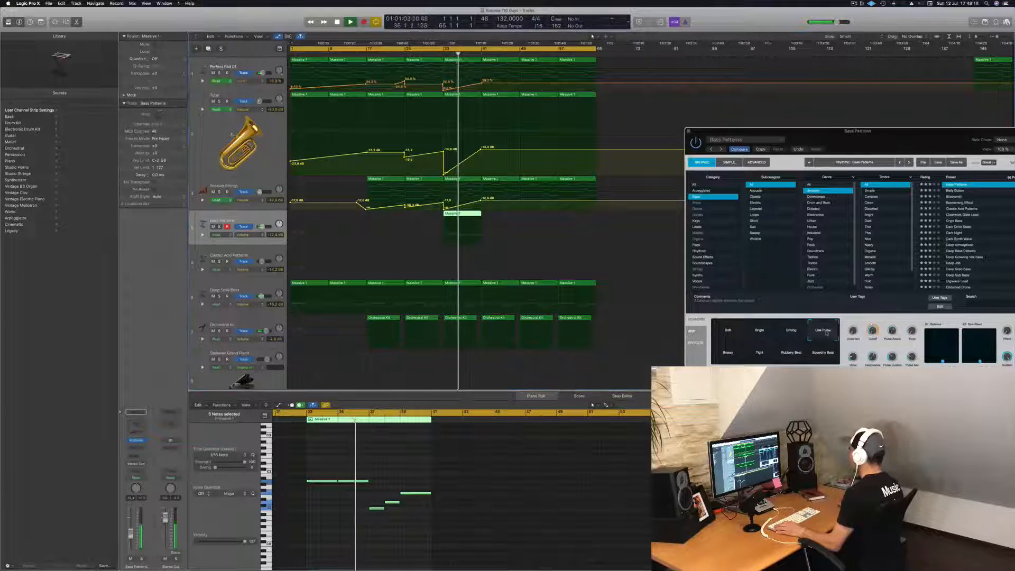
pyautogui.click(759, 353)
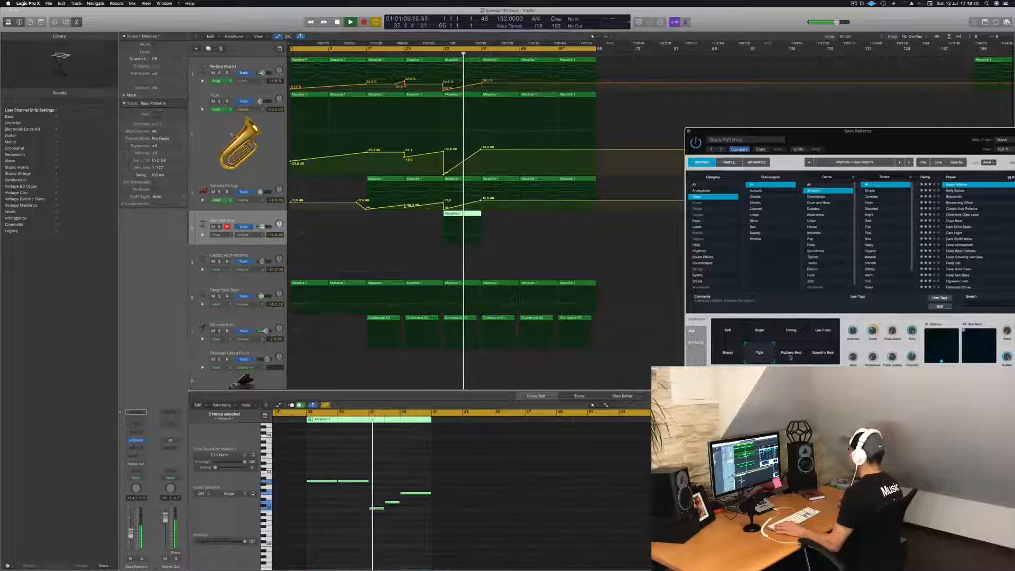
pyautogui.click(440, 53)
pyautogui.click(785, 353)
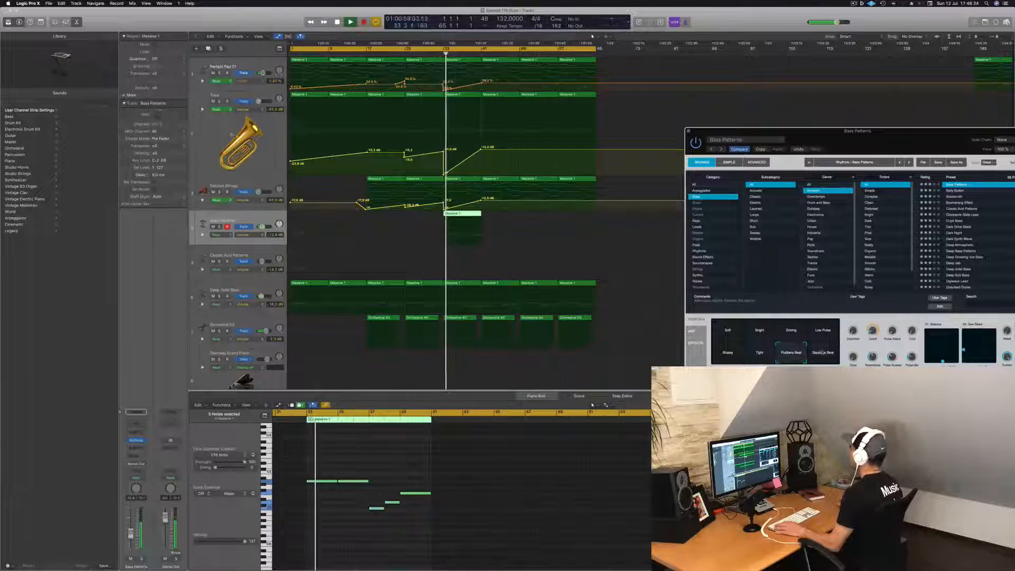
pyautogui.click(726, 333)
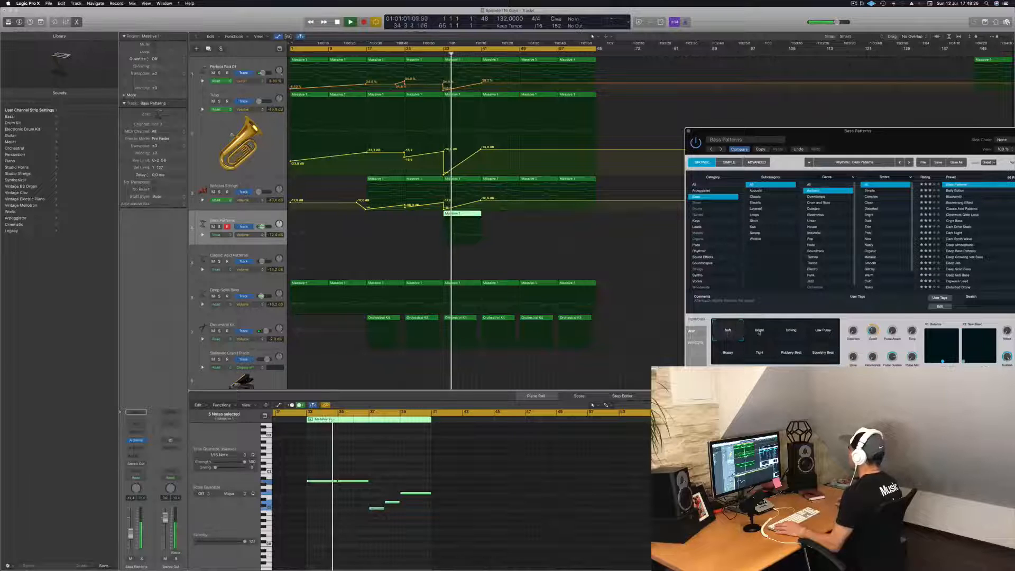
pyautogui.click(793, 331)
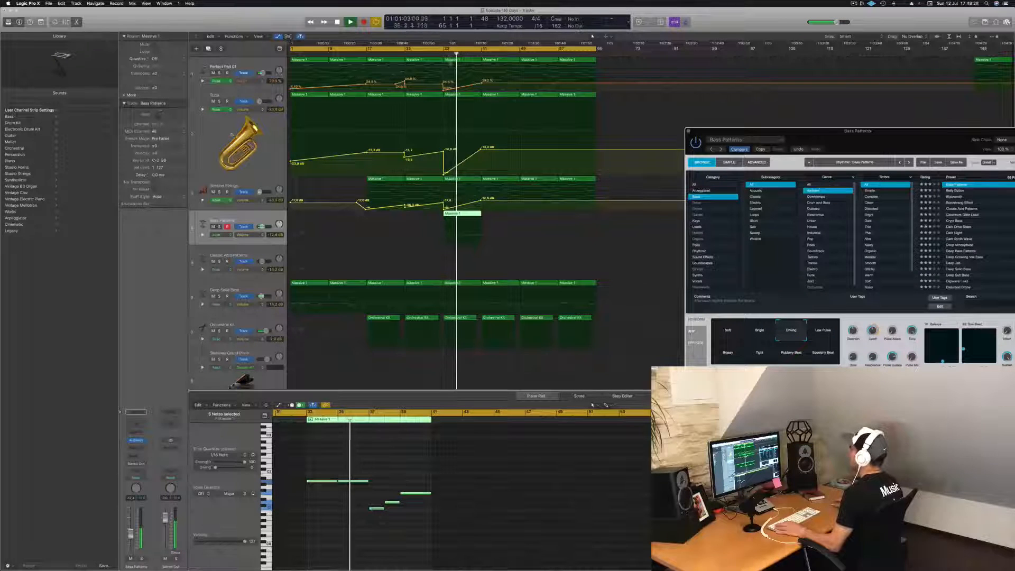
# Replay from just before bar 33 and transpose the last three notes of the Bass Patterns region up an octave
pyautogui.click(443, 56)
pyautogui.moveTo(819, 140); pyautogui.dragTo(766, 89)
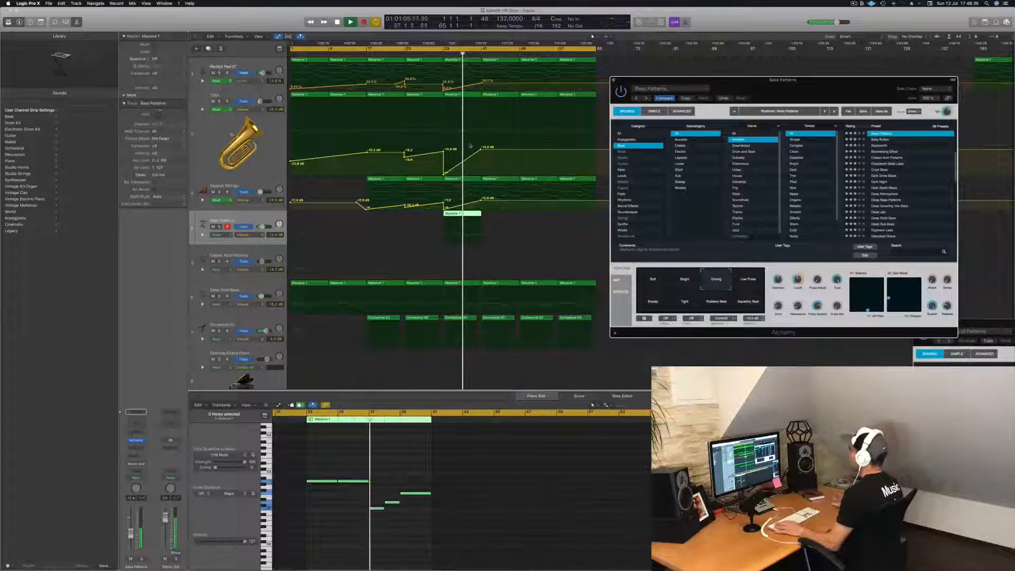
pyautogui.click(438, 55)
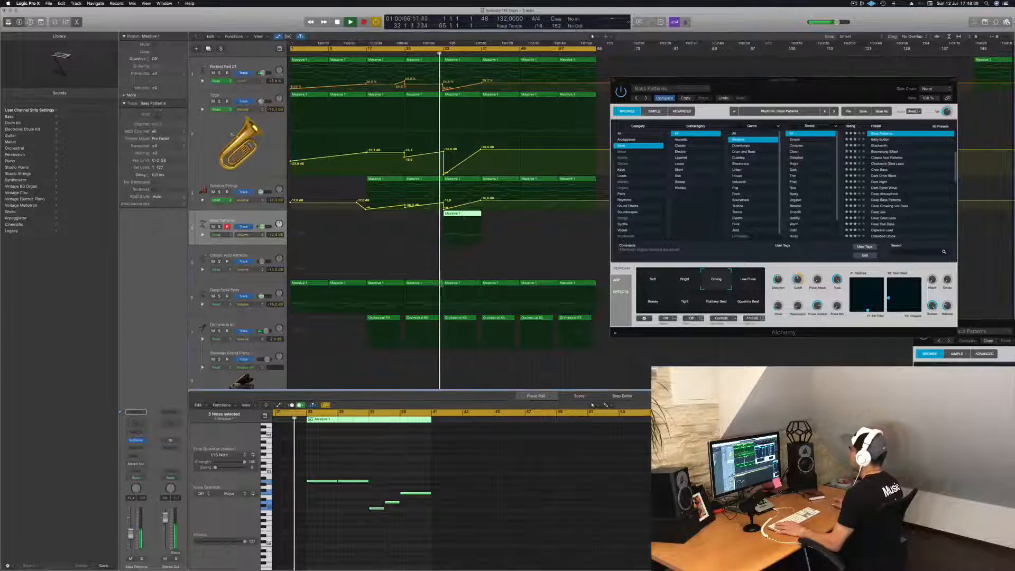
pyautogui.moveTo(376, 488); pyautogui.dragTo(418, 521)
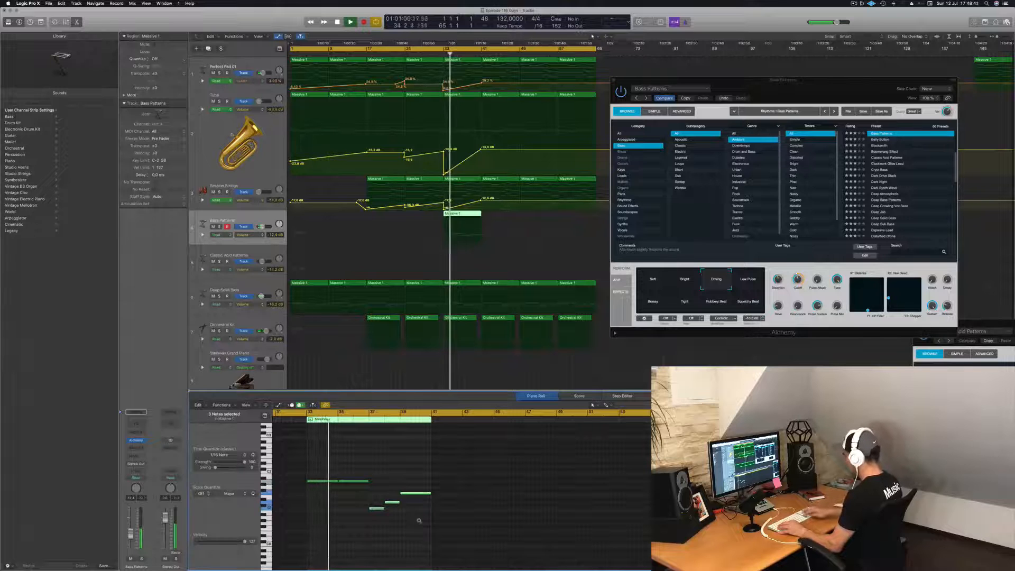
pyautogui.hotkey('alt', 'shift', 'Up')
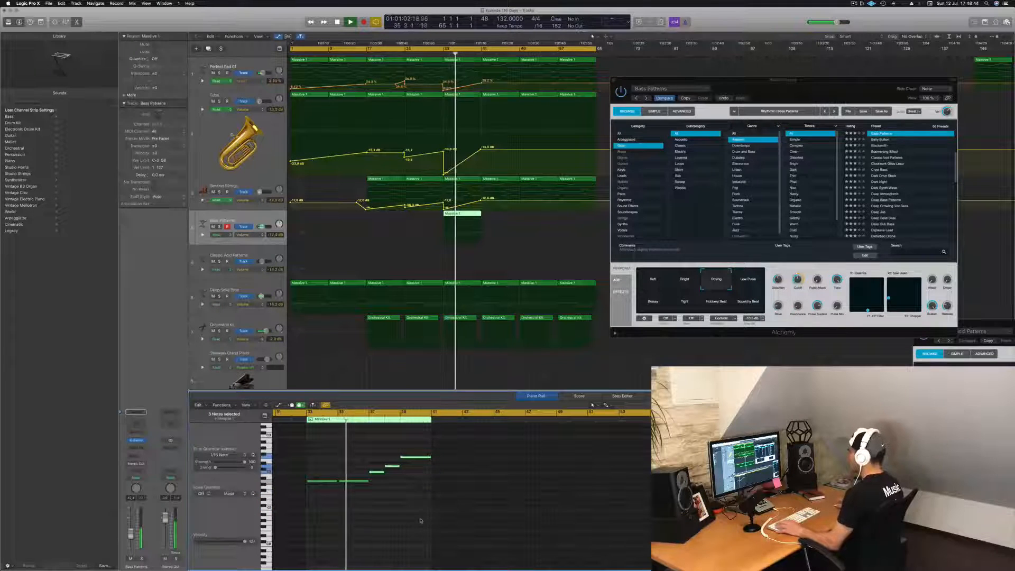
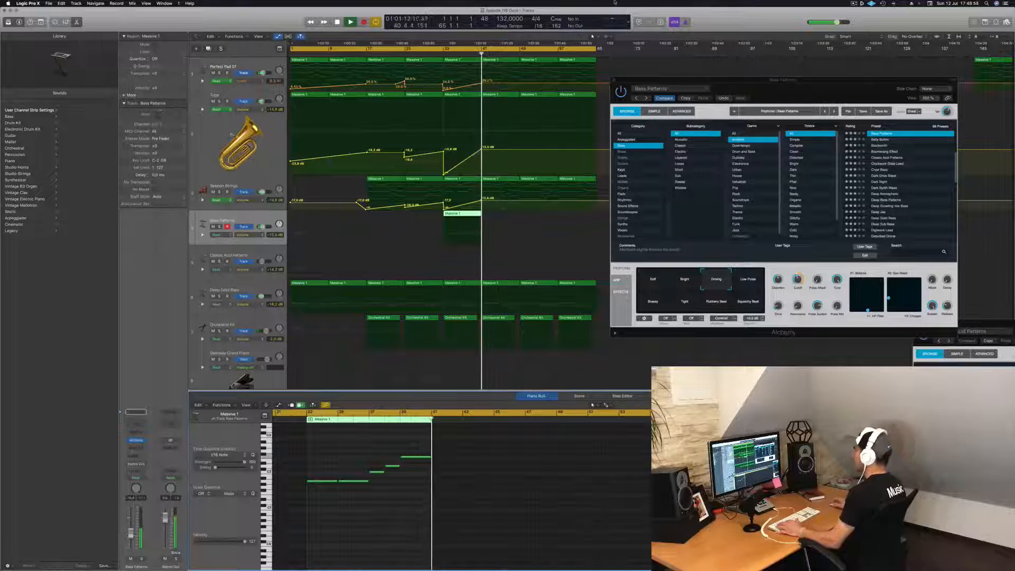
# Lower the Session Strings and Tuba volume automation at bar 41, and drop the Perfect Pad 01 cutoff automation just after it
pyautogui.moveTo(808, 82); pyautogui.dragTo(905, 73)
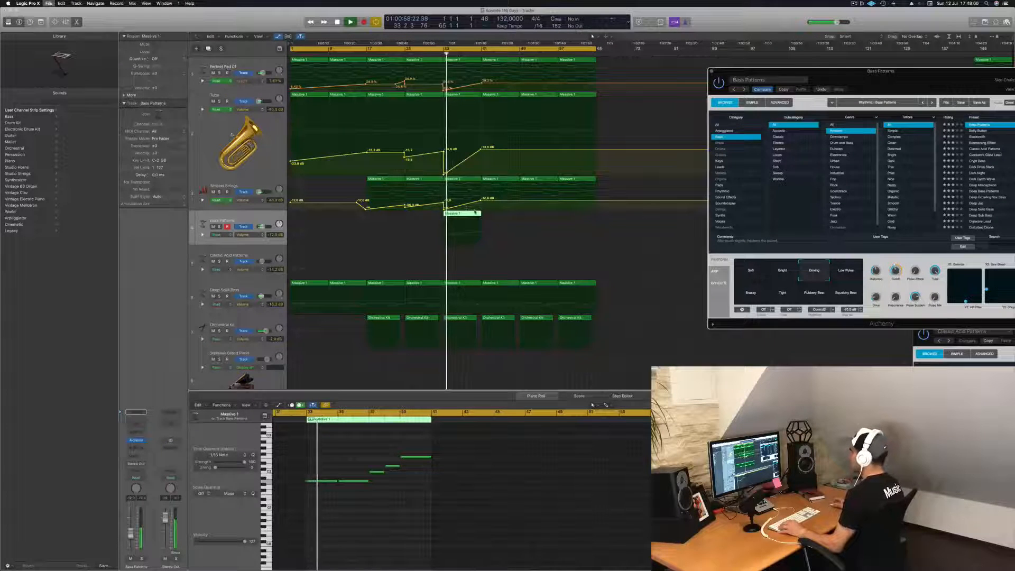
pyautogui.press('super+Right')
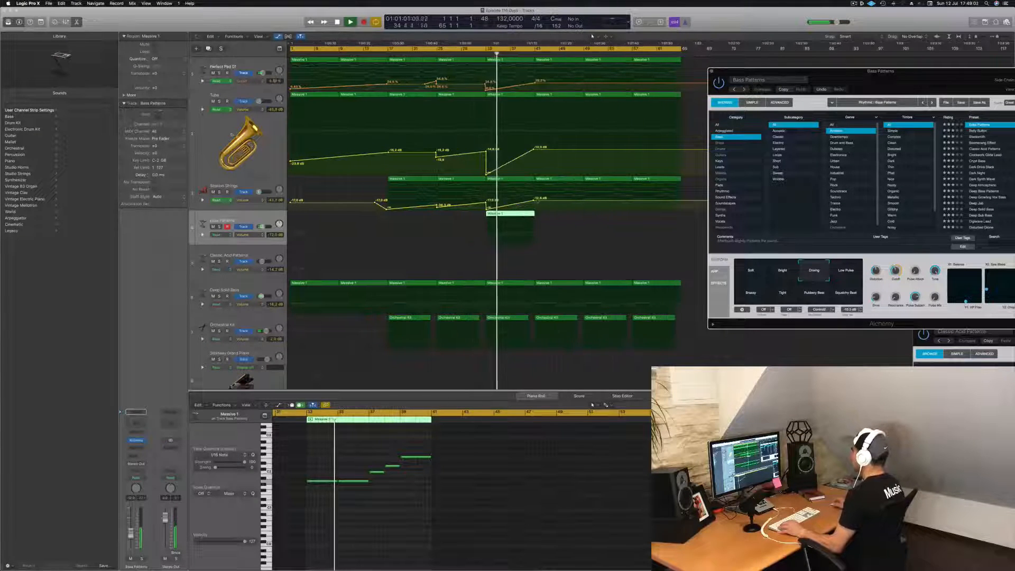
pyautogui.moveTo(537, 199); pyautogui.dragTo(534, 203)
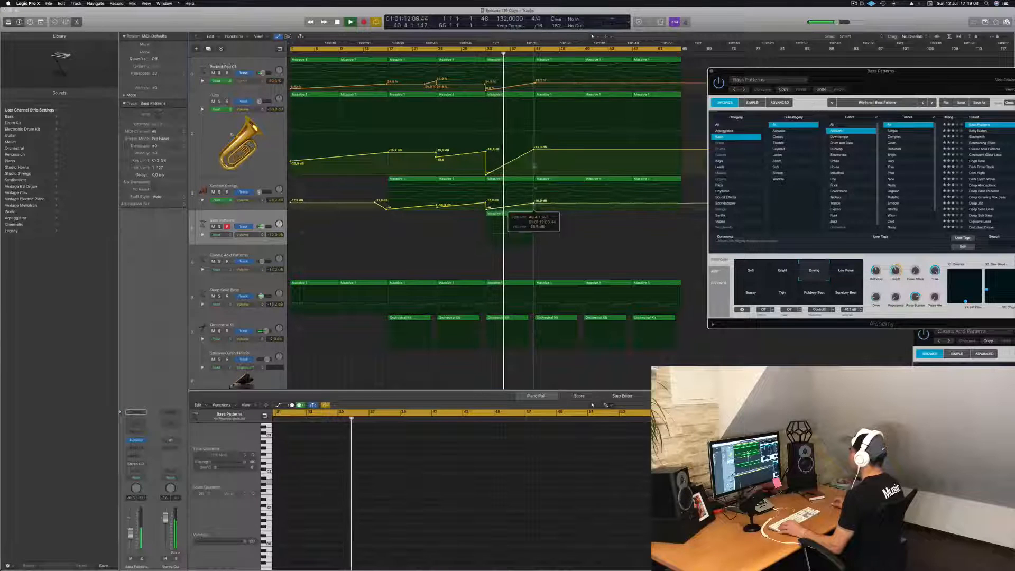
pyautogui.moveTo(533, 149); pyautogui.dragTo(534, 158)
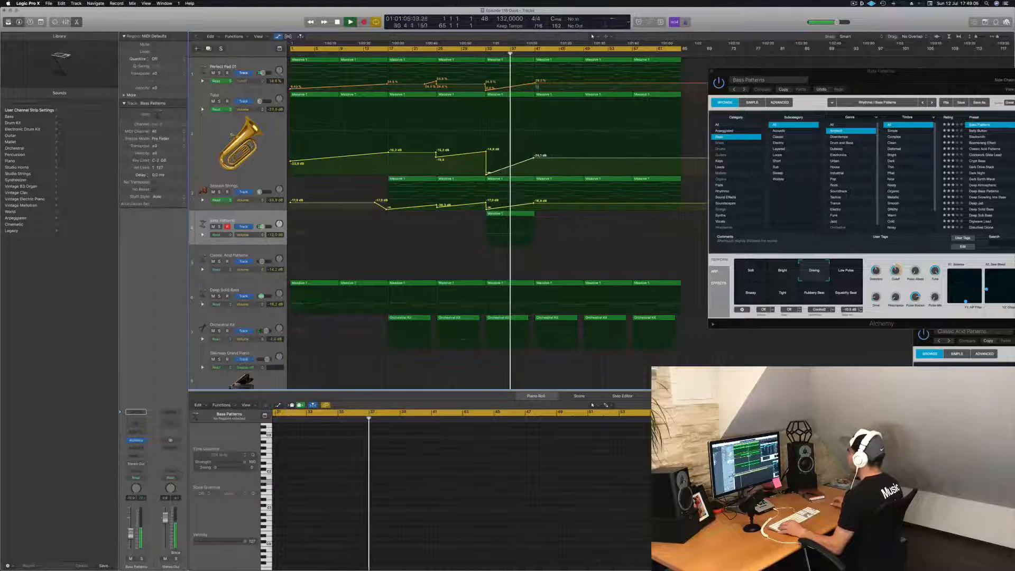
pyautogui.moveTo(536, 84); pyautogui.dragTo(538, 89)
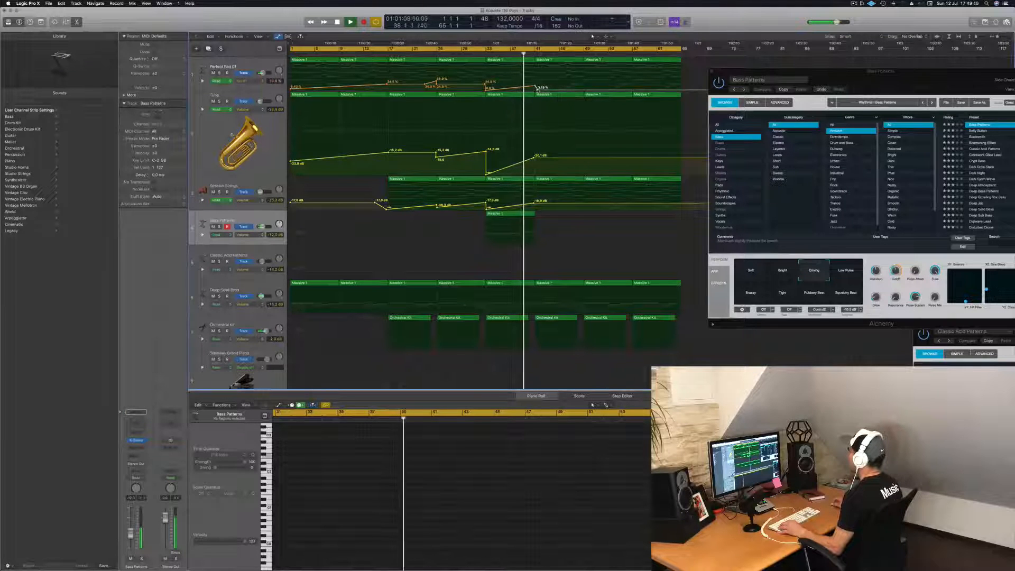
# Raise the Perfect Pad 01 cutoff automation point at bar 41 and copy the Bass Patterns region to bar 41
pyautogui.moveTo(534, 86); pyautogui.dragTo(536, 78)
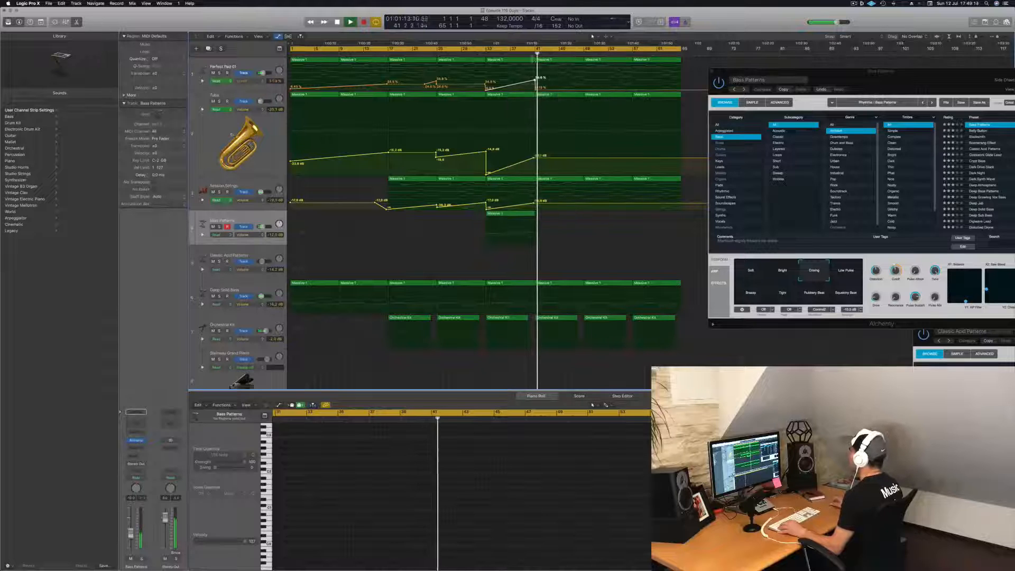
pyautogui.click(511, 214)
pyautogui.moveTo(511, 214); pyautogui.dragTo(561, 218)
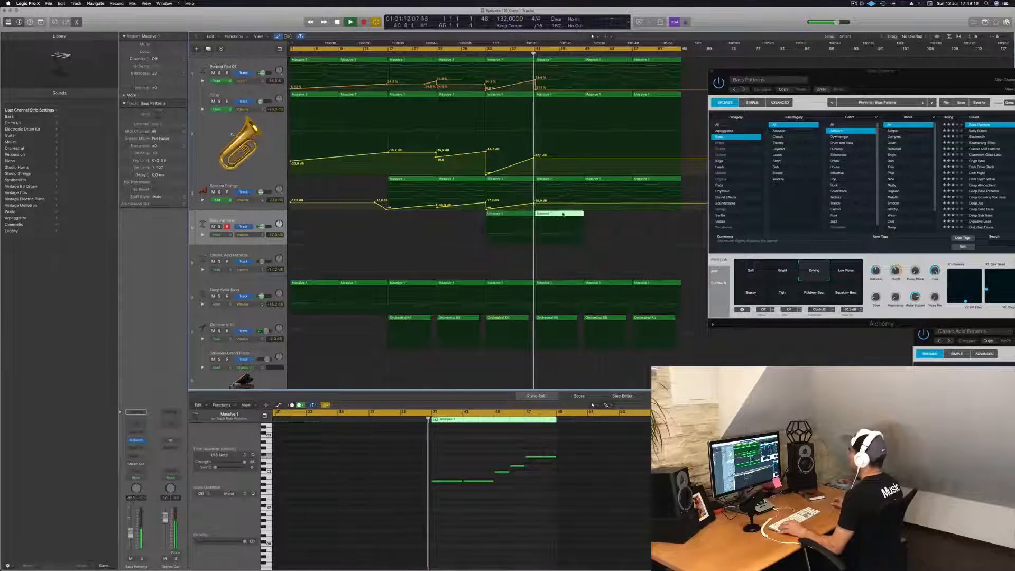
# Replay the arrangement from just before bar 33 and save the project
pyautogui.press('super+Left')
pyautogui.click(438, 54)
pyautogui.press('super+s')
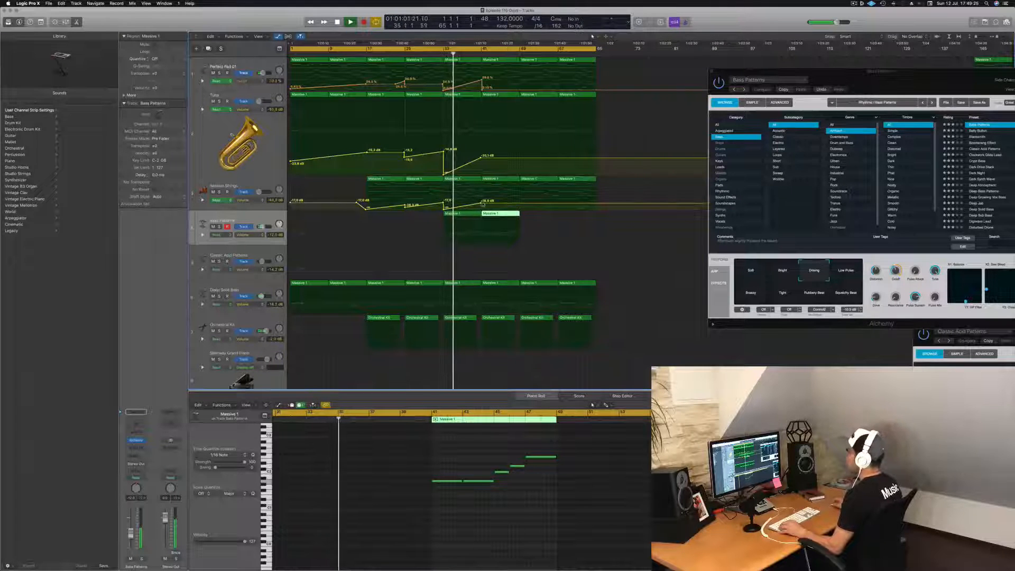
# Lower the Session Strings volume automation point at bar 41 and raise the Tuba volume automation at bar 49
pyautogui.moveTo(482, 202); pyautogui.dragTo(482, 204)
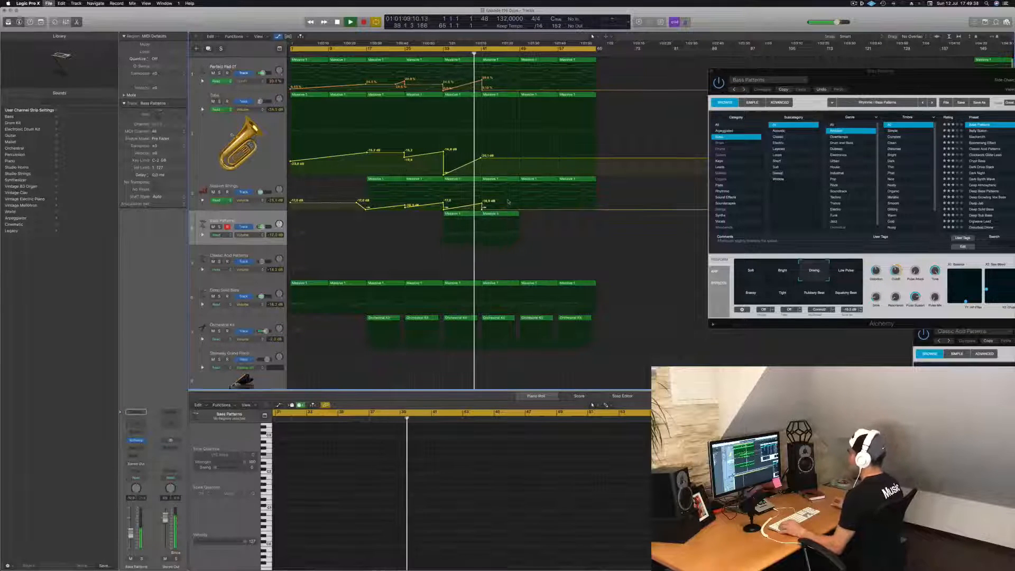
pyautogui.scroll(-2, 518, 187)
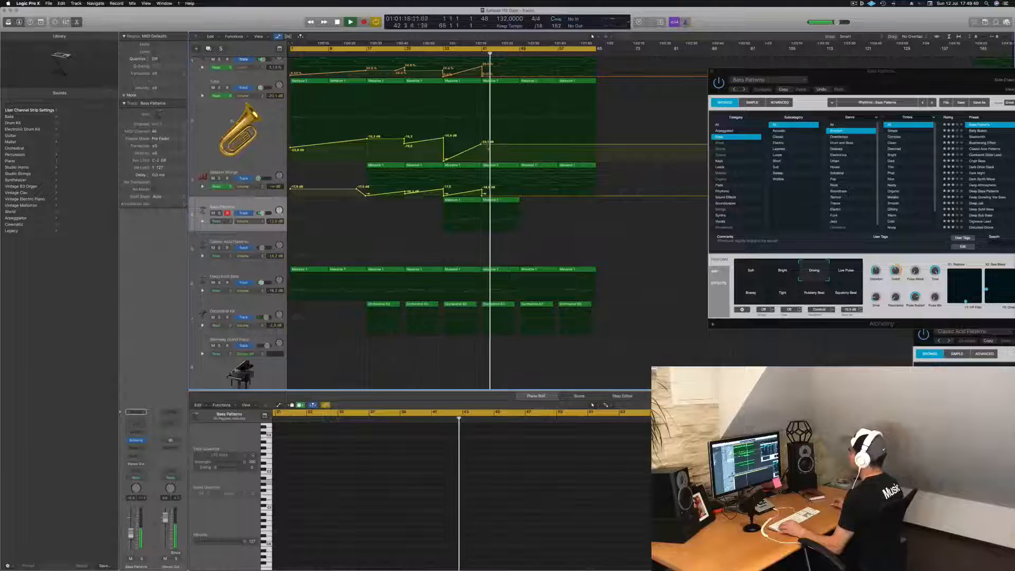
pyautogui.moveTo(519, 148); pyautogui.dragTo(520, 138)
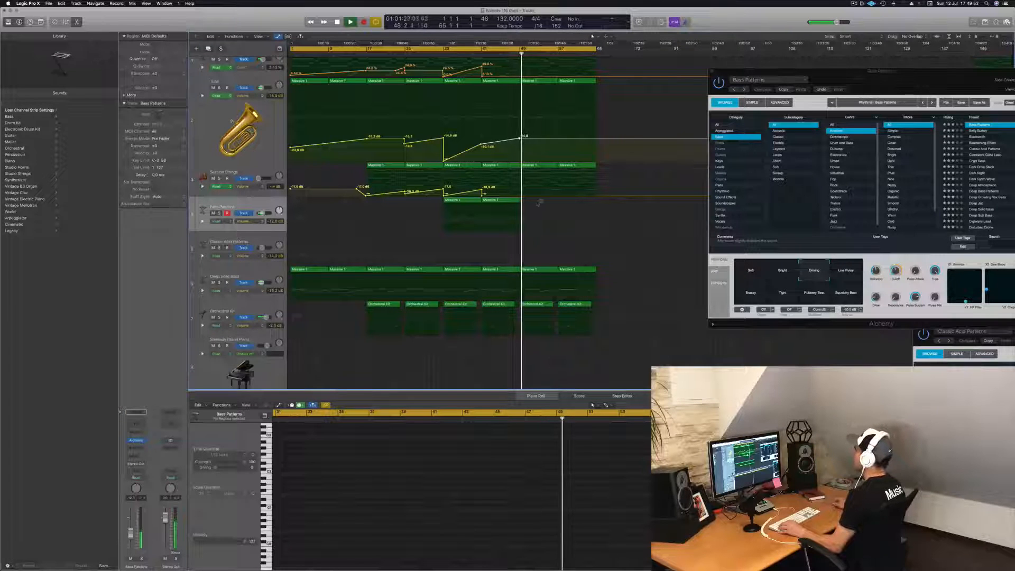
# Copy the two Bass Patterns regions to bars 49 to 65 and start the cycle range at bar 33
pyautogui.moveTo(537, 202)
pyautogui.mouseDown()
pyautogui.moveTo(471, 206)
pyautogui.moveTo(551, 203)
pyautogui.mouseUp()
pyautogui.press('Return')
pyautogui.click(438, 47)
pyautogui.moveTo(445, 49); pyautogui.dragTo(586, 55)
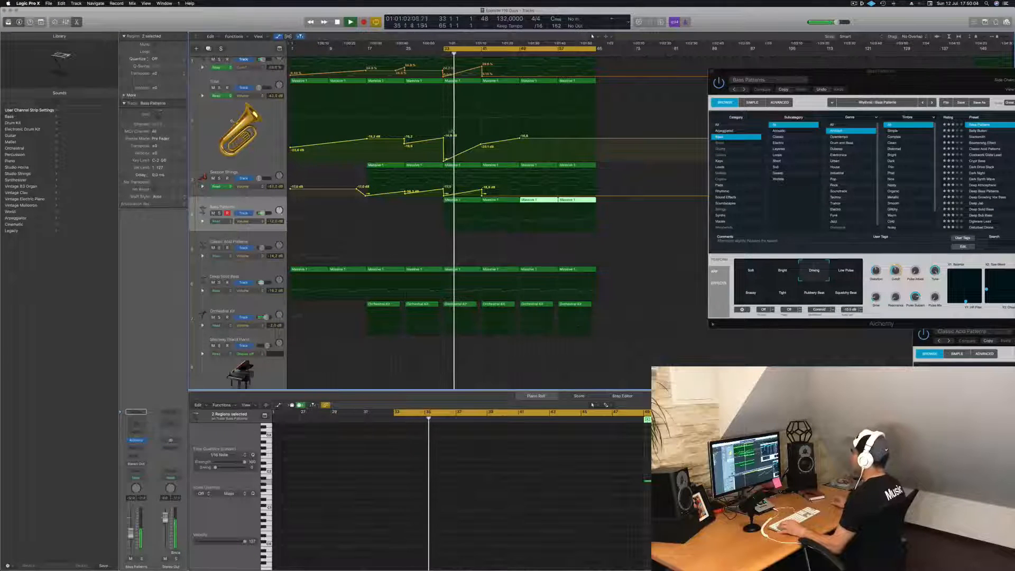
# Duplicate the Bass Patterns track with its instrument, directly beneath the original
pyautogui.scroll(2, 465, 106)
pyautogui.click(465, 61)
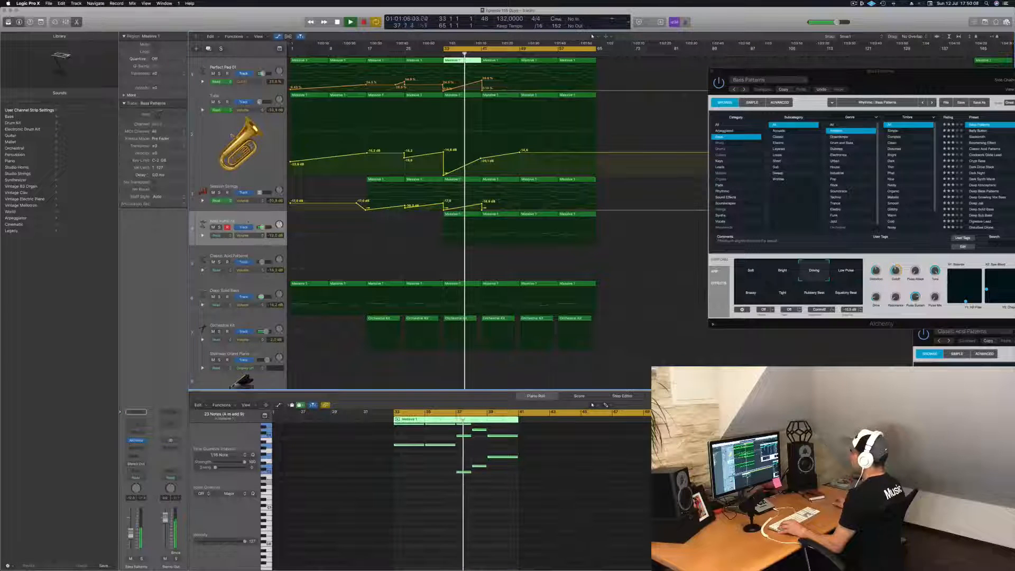
pyautogui.click(229, 221)
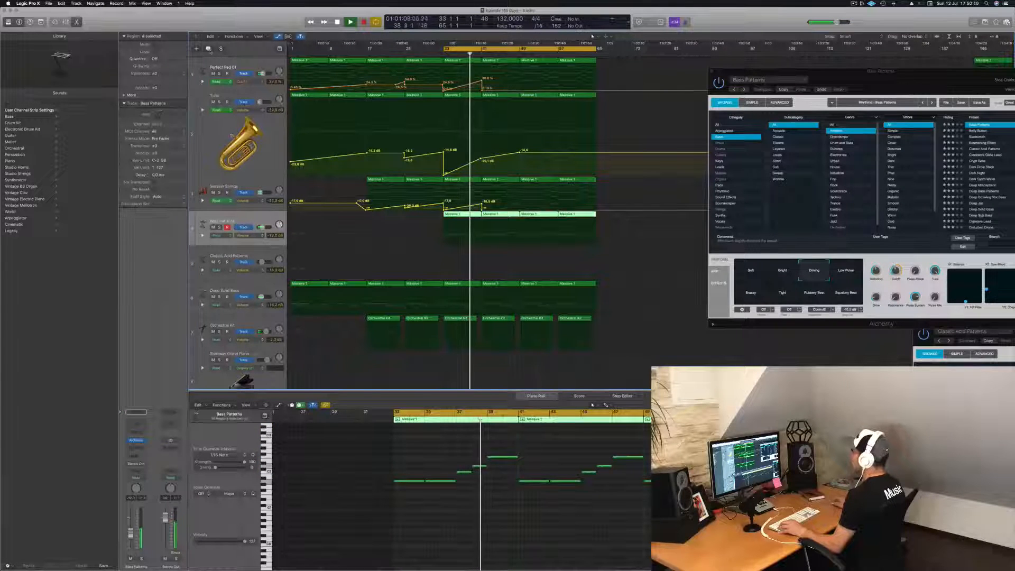
pyautogui.press('super+d')
pyautogui.click(465, 215)
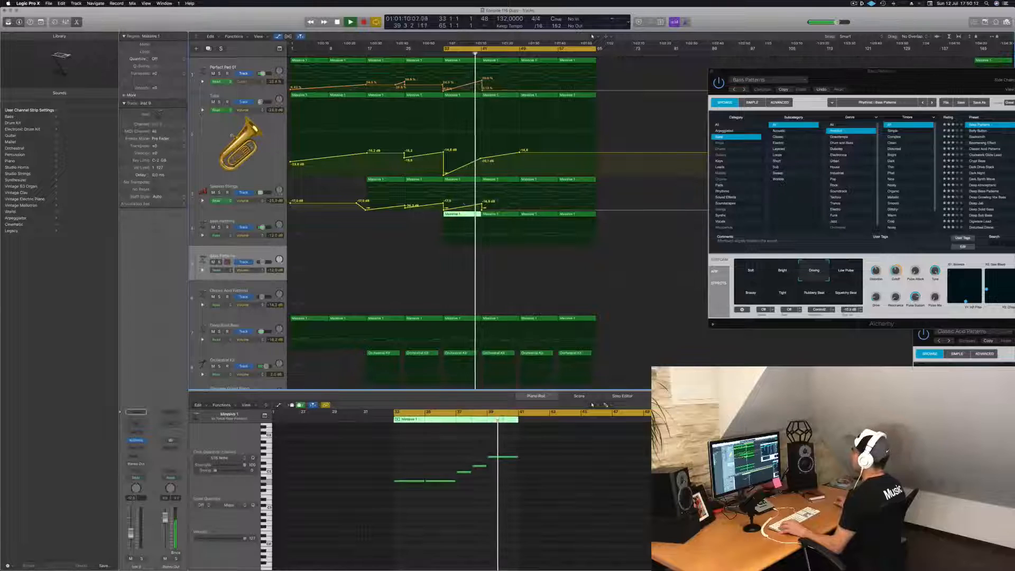
# Copy the Perfect Pad 01 region from bar 33 to bar 49 on the duplicated track and select notes in it
pyautogui.click(465, 60)
pyautogui.moveTo(465, 60); pyautogui.dragTo(542, 259)
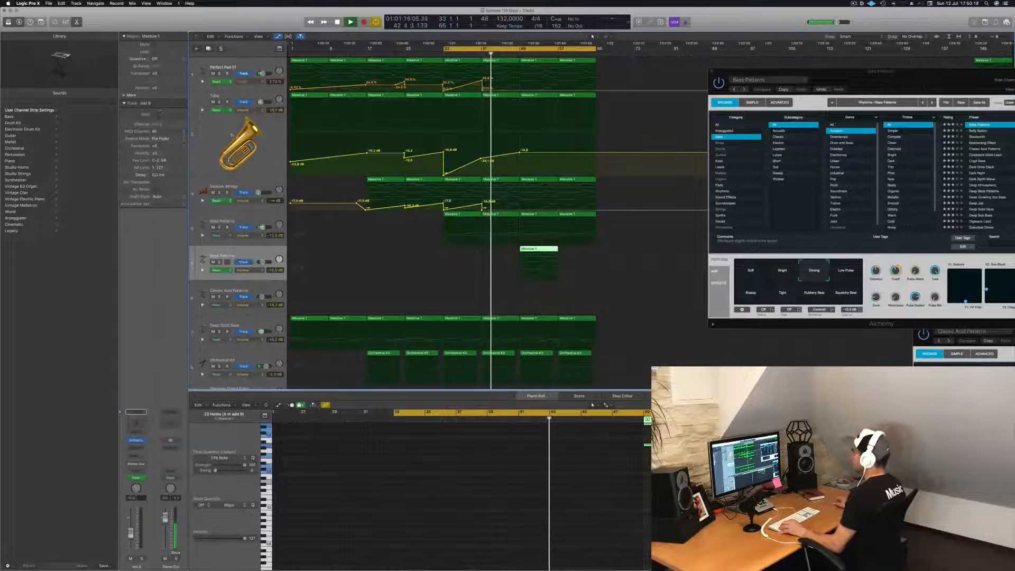
pyautogui.moveTo(708, 507); pyautogui.dragTo(658, 433)
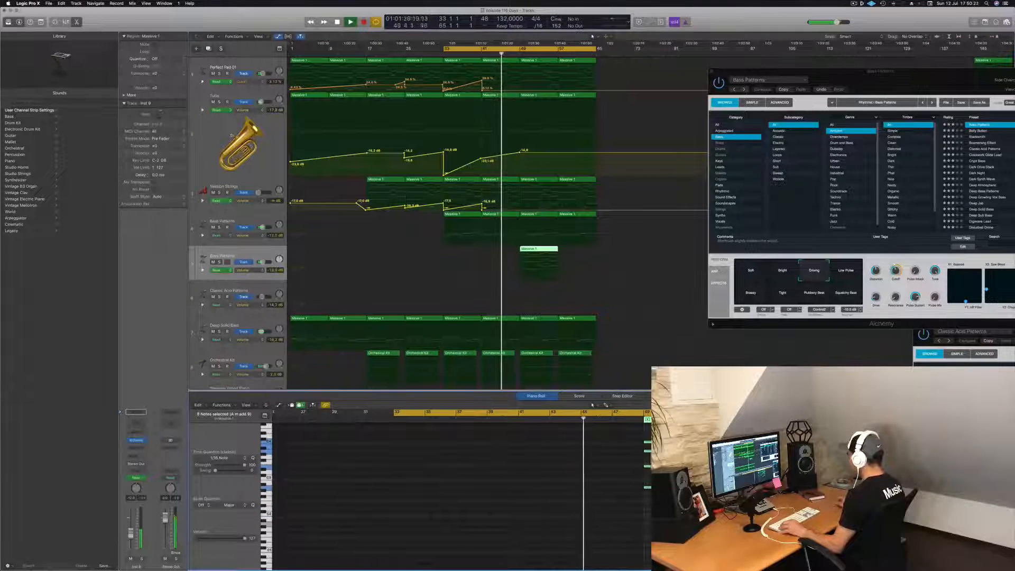
pyautogui.click(697, 508)
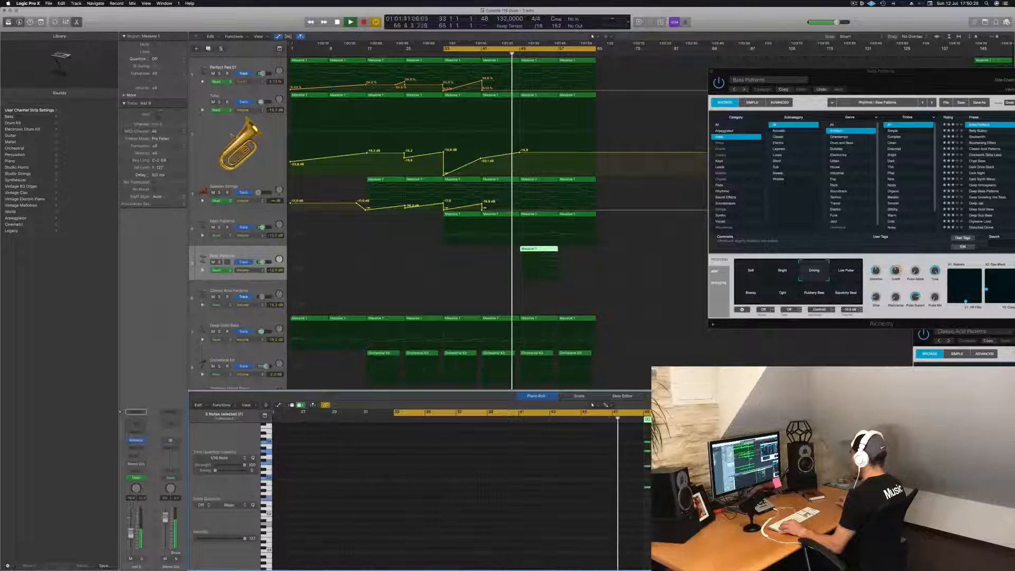
pyautogui.click(698, 508)
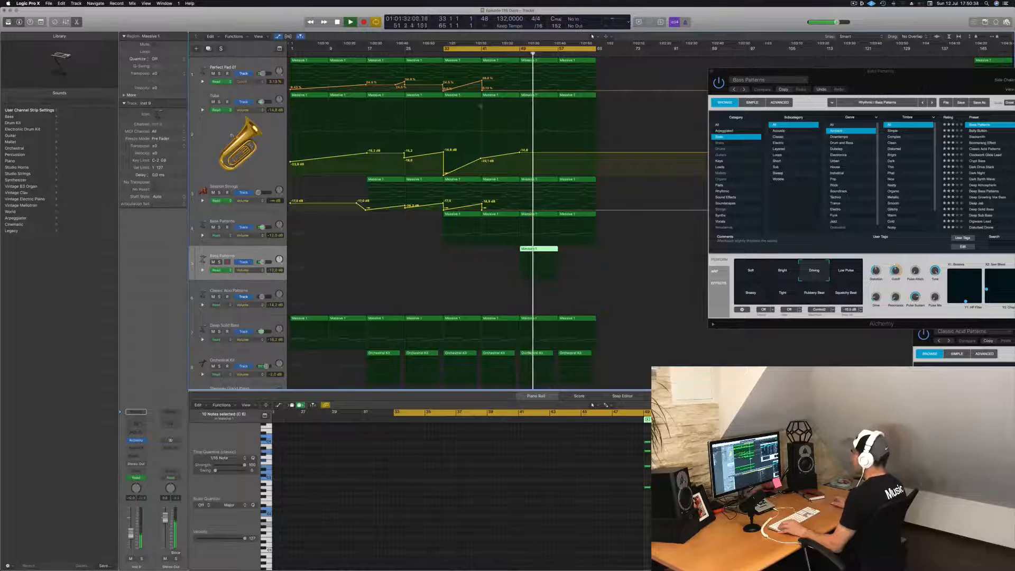
# Start the cycle range at bar 49 and load the Keys preset Bell Layers in the duplicated track's instrument
pyautogui.moveTo(443, 48); pyautogui.dragTo(517, 55)
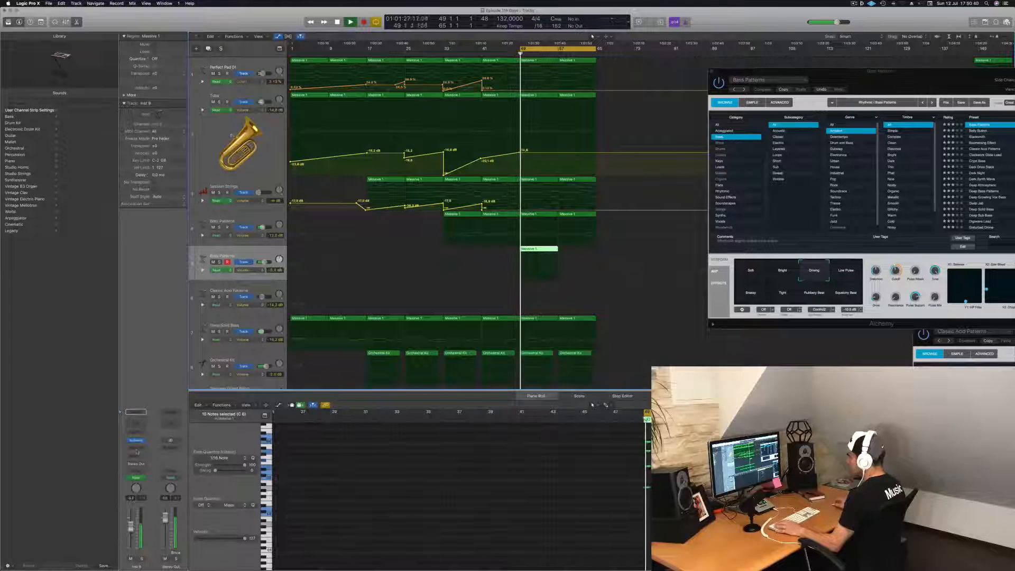
pyautogui.click(137, 441)
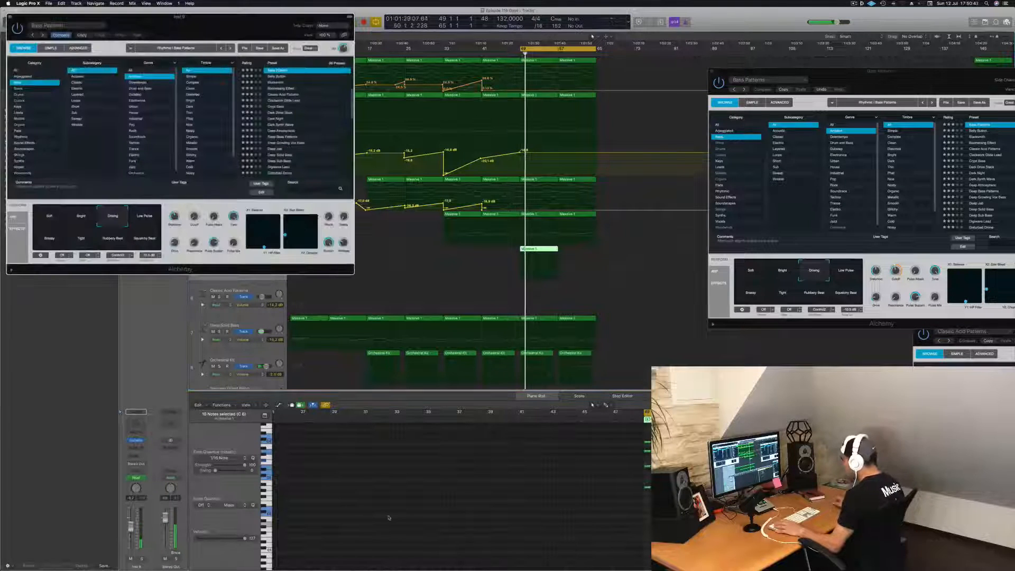
pyautogui.moveTo(210, 22); pyautogui.dragTo(526, 145)
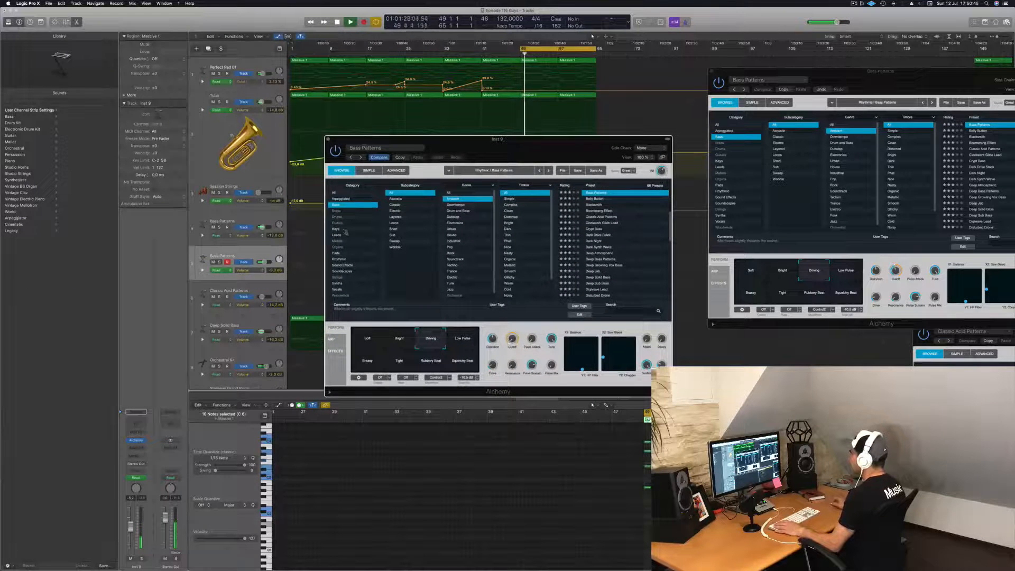
pyautogui.click(594, 205)
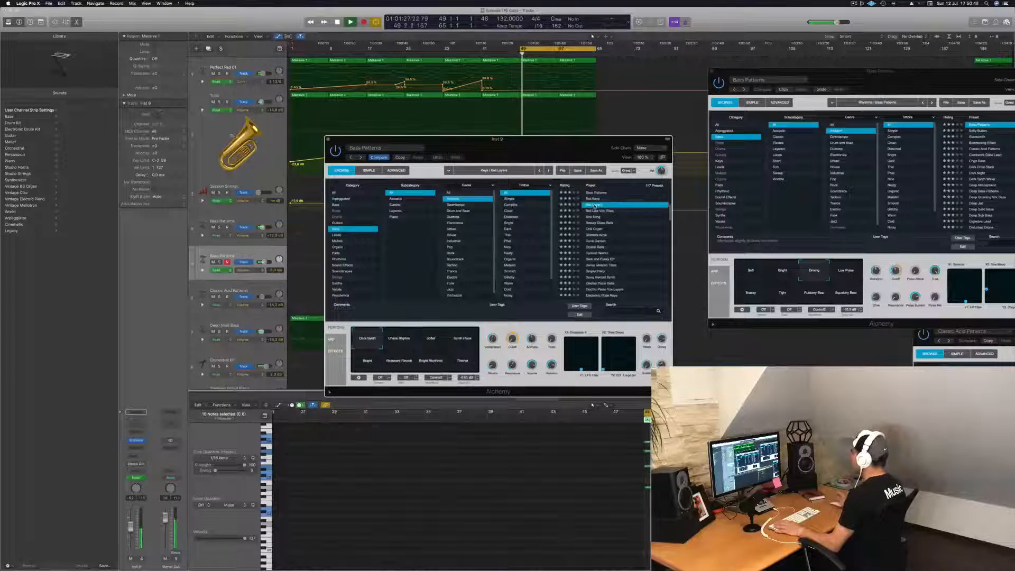
pyautogui.moveTo(565, 141); pyautogui.dragTo(832, 131)
# Select all notes of the copied region and add a bus send to the Bell Layers track
pyautogui.click(642, 531)
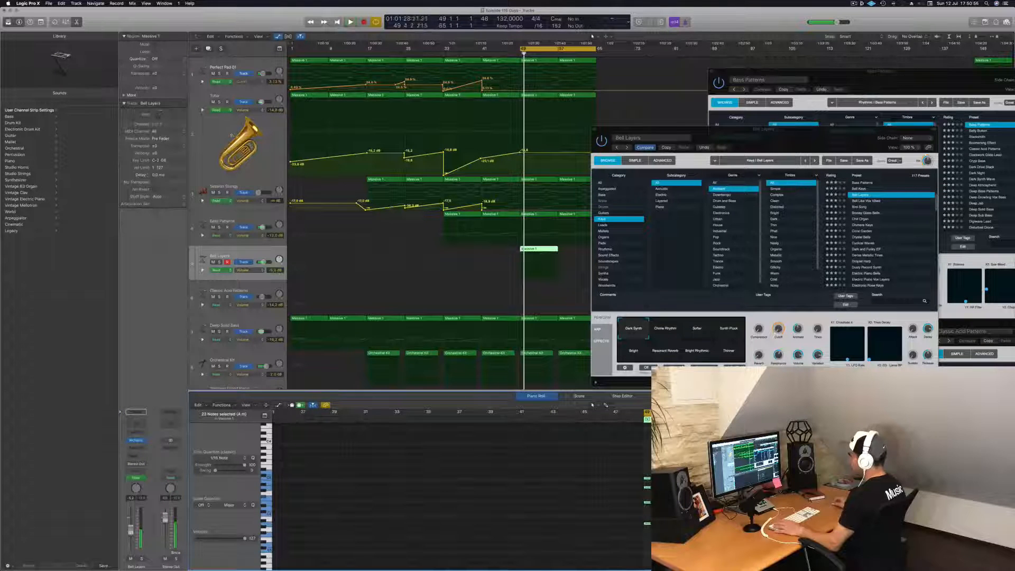
pyautogui.click(135, 457)
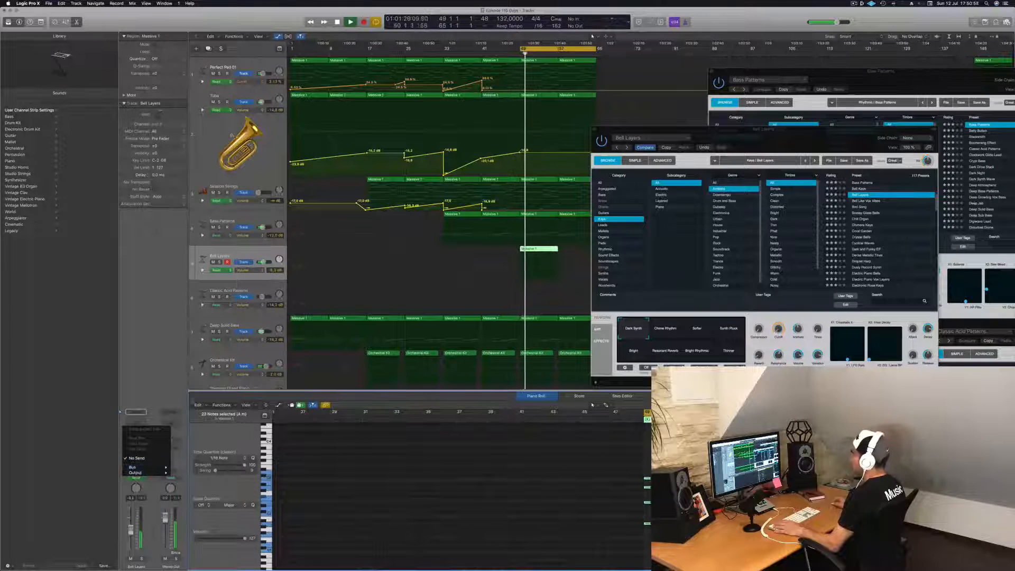
pyautogui.moveTo(147, 470)
pyautogui.click(193, 371)
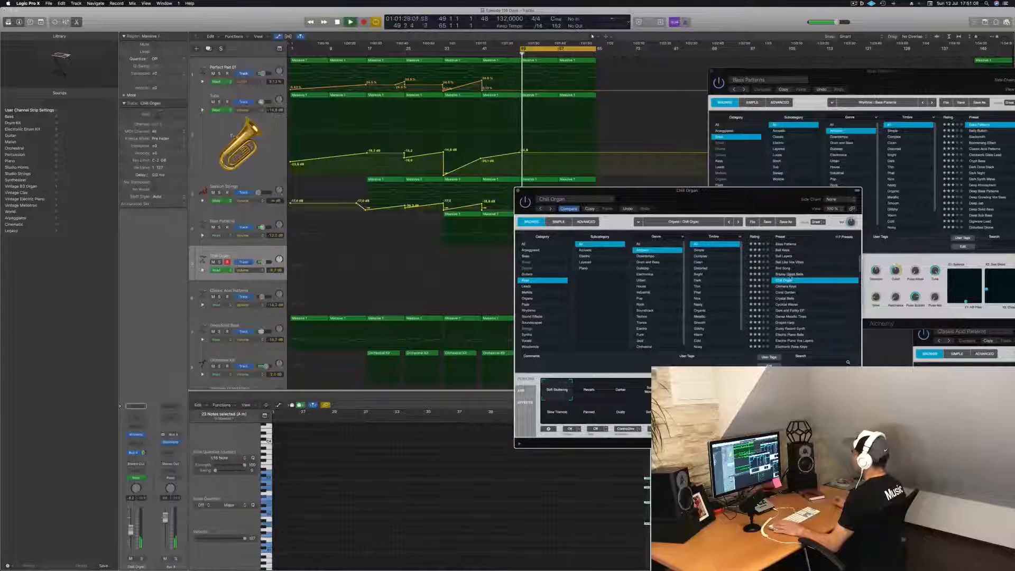
# Audition Keys presets including Dark and Funky EP, Droplet Harp and Dusty Record Synth, and settle on Electronic Rose Keys
pyautogui.click(783, 311)
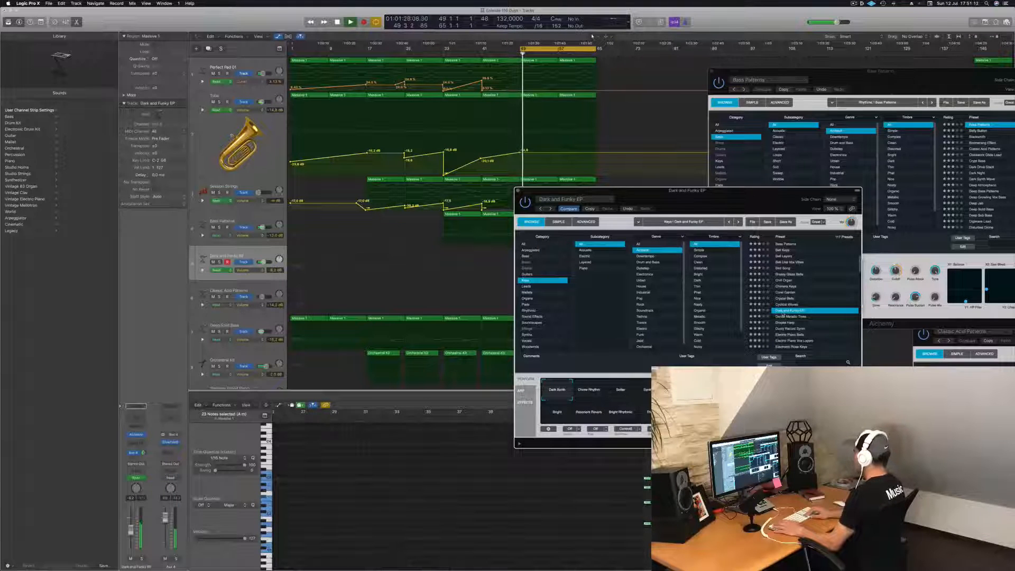
pyautogui.click(783, 316)
pyautogui.scroll(-2, 783, 315)
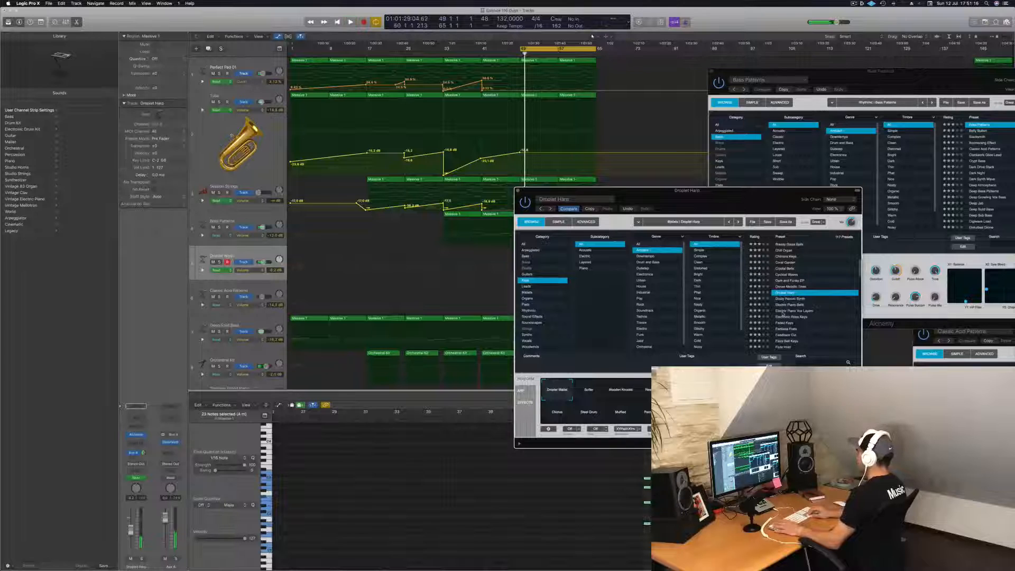
pyautogui.press('Down')
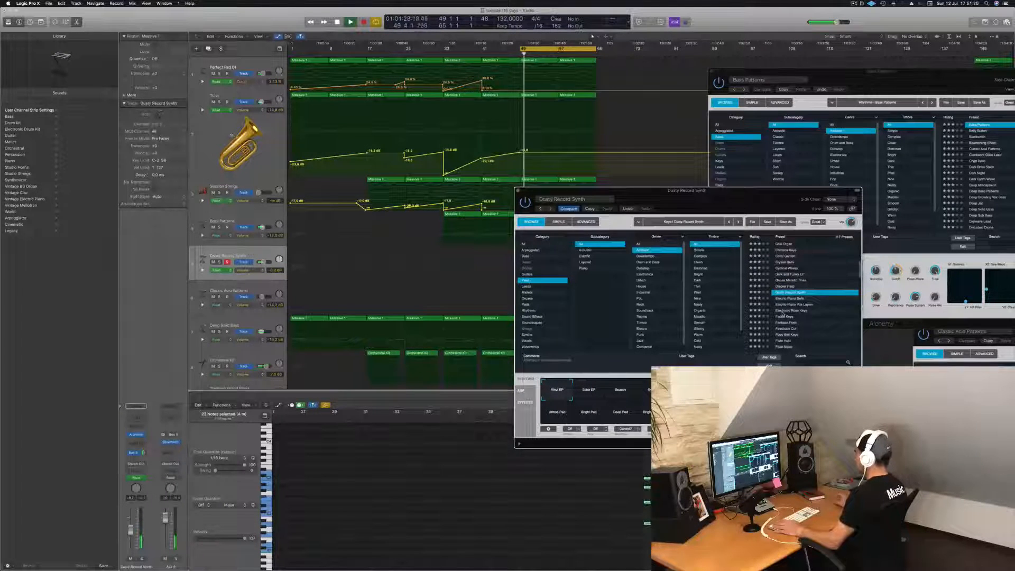
pyautogui.click(783, 312)
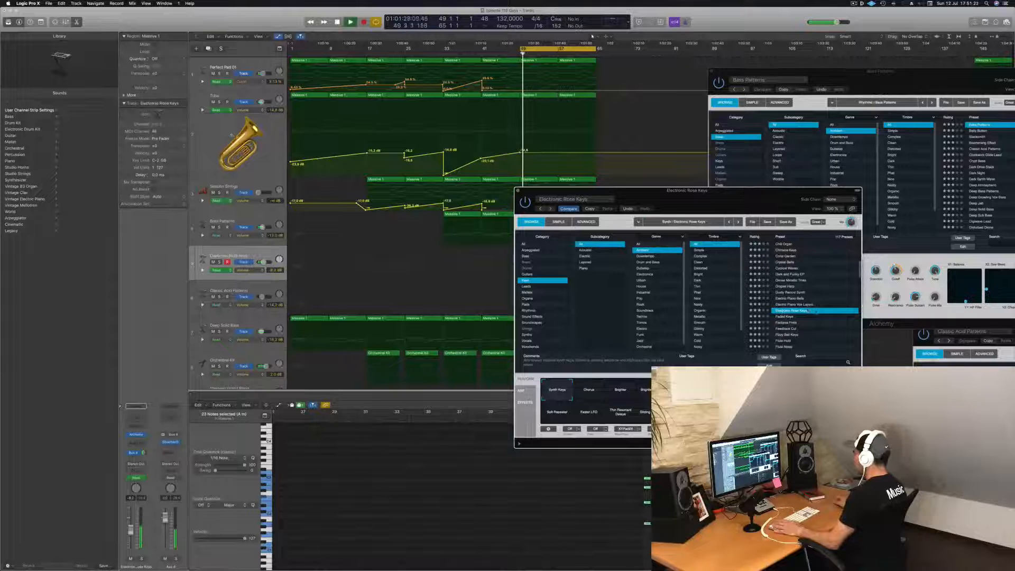
# Place the instrument clear of the arrangement, audition the Electronic Rose Keys snapshots such as Brighter and Gliding Repeater, and settle on Brighter Chorus
pyautogui.moveTo(756, 202); pyautogui.dragTo(898, 97)
pyautogui.click(731, 284)
pyautogui.press('space')
pyautogui.click(764, 288)
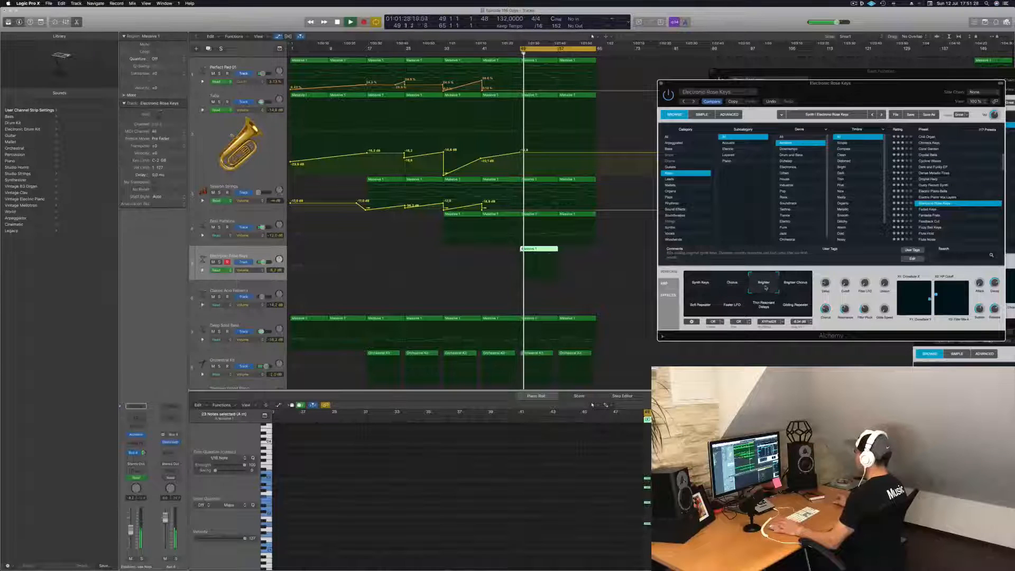
pyautogui.click(795, 287)
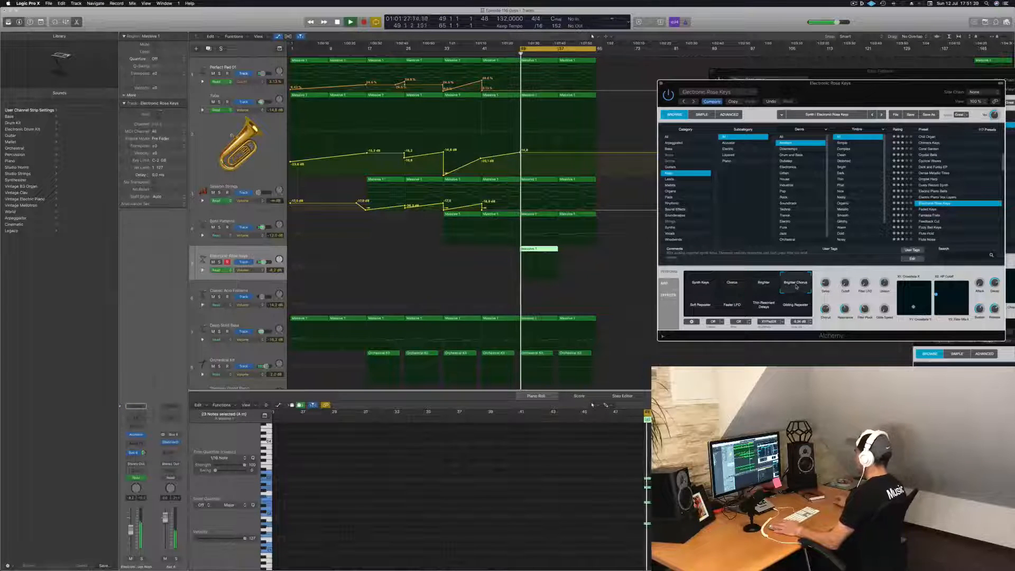
pyautogui.click(699, 310)
pyautogui.click(763, 304)
pyautogui.press('space')
pyautogui.click(796, 309)
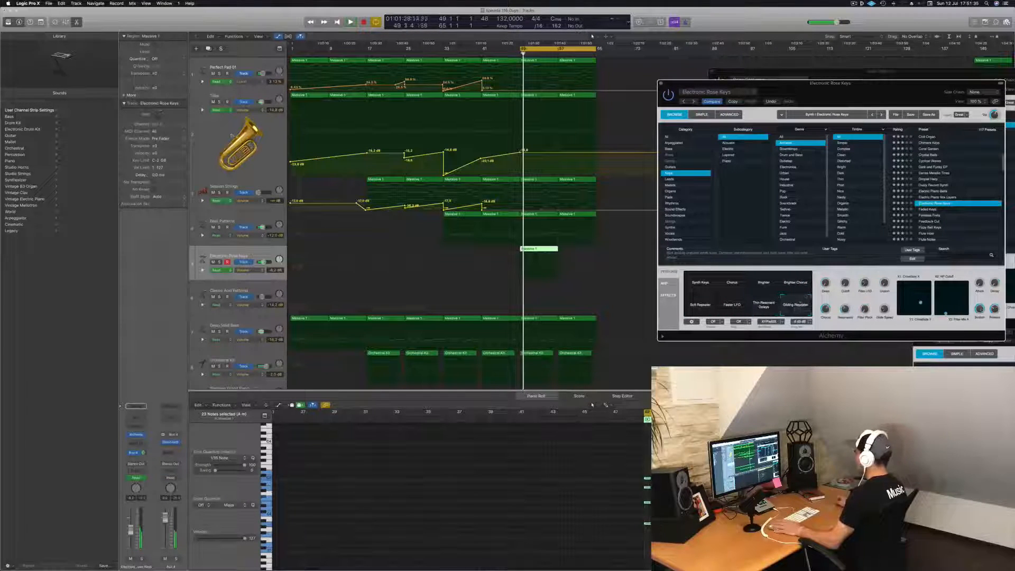
pyautogui.click(801, 285)
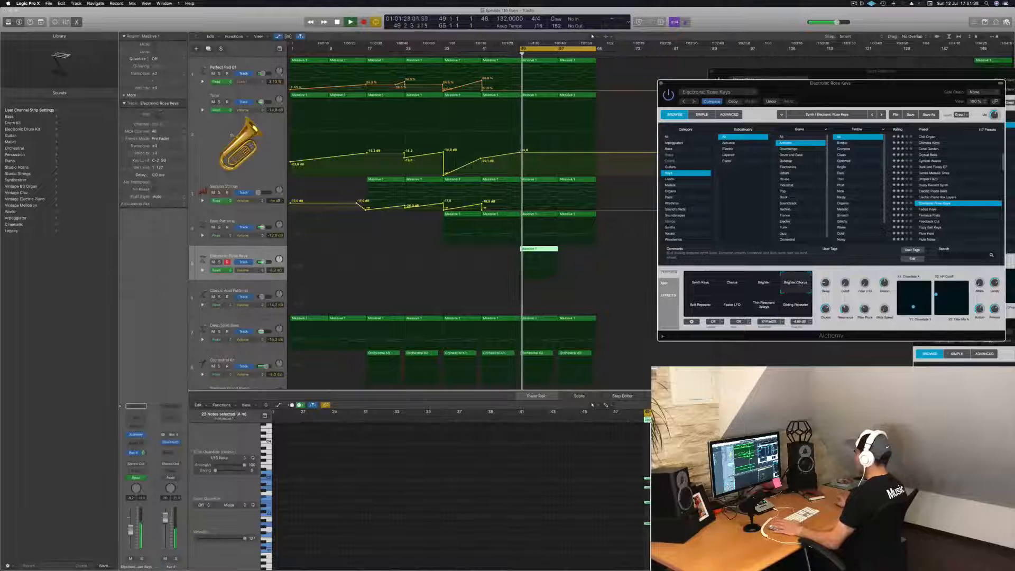
# Replay the section from bar 49 repeatedly and lower the Electronic Rose Keys track volume
pyautogui.press('space')
pyautogui.press('space')
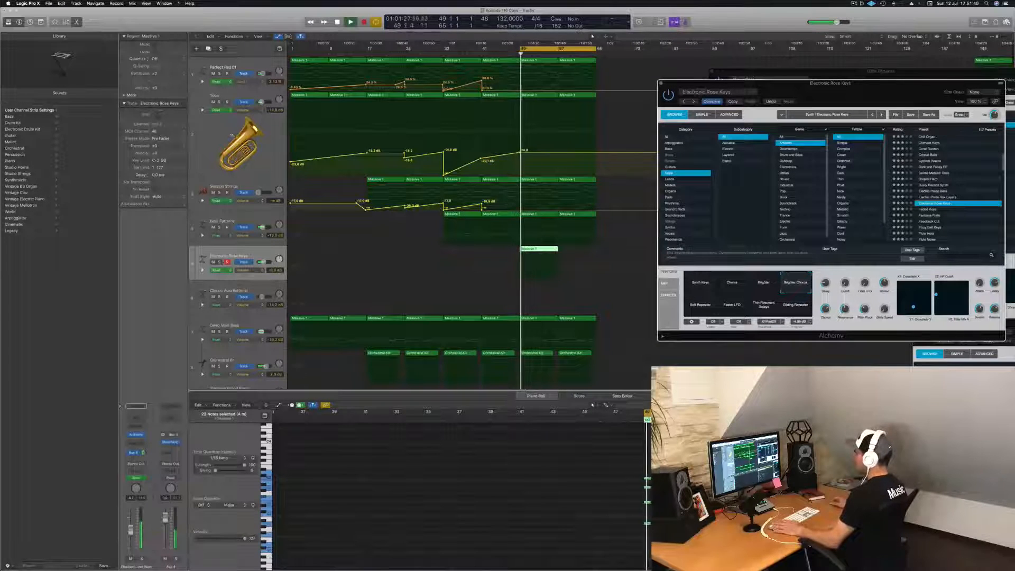
pyautogui.press('space')
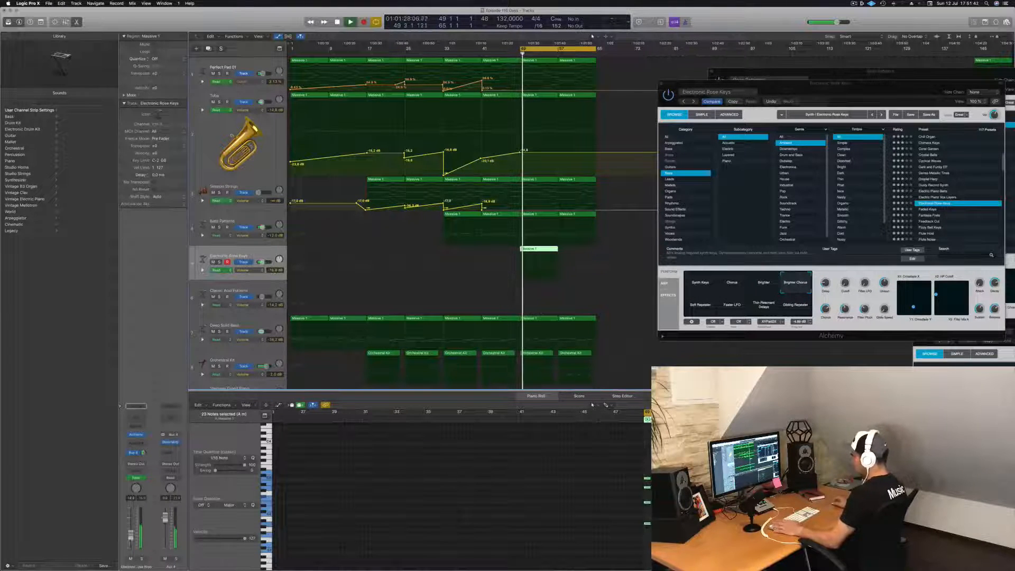
pyautogui.press('space')
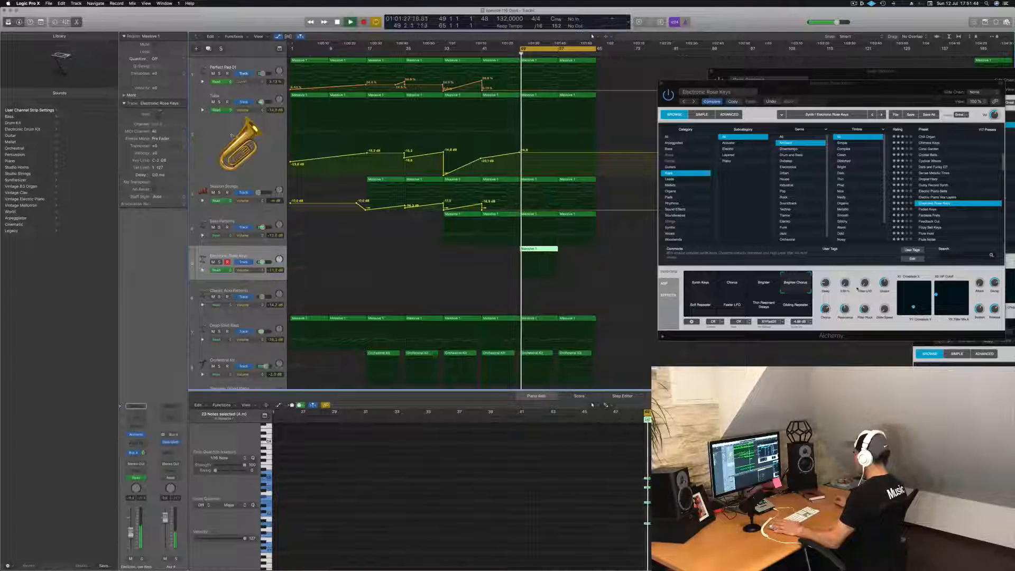
pyautogui.click(850, 261)
pyautogui.press('space')
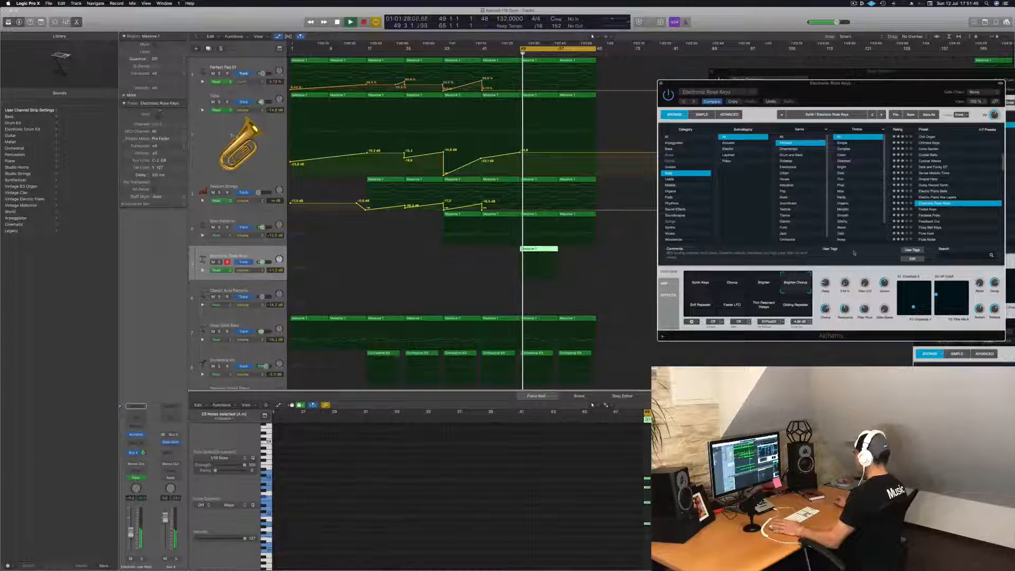
# Display the Alchemy Cutoff automation on the Electronic Rose Keys track and delete its visible automation
pyautogui.click(273, 257)
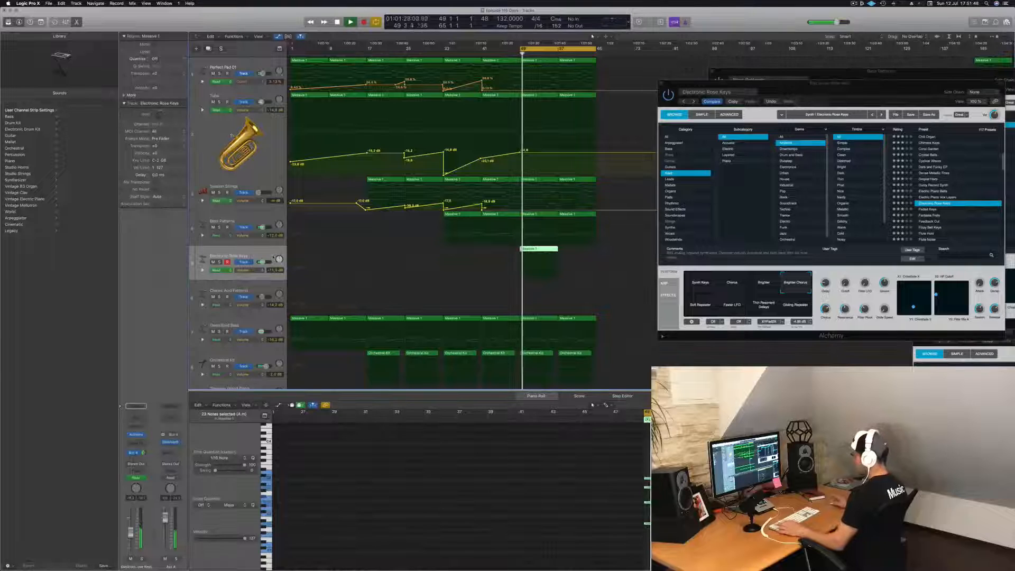
pyautogui.click(252, 271)
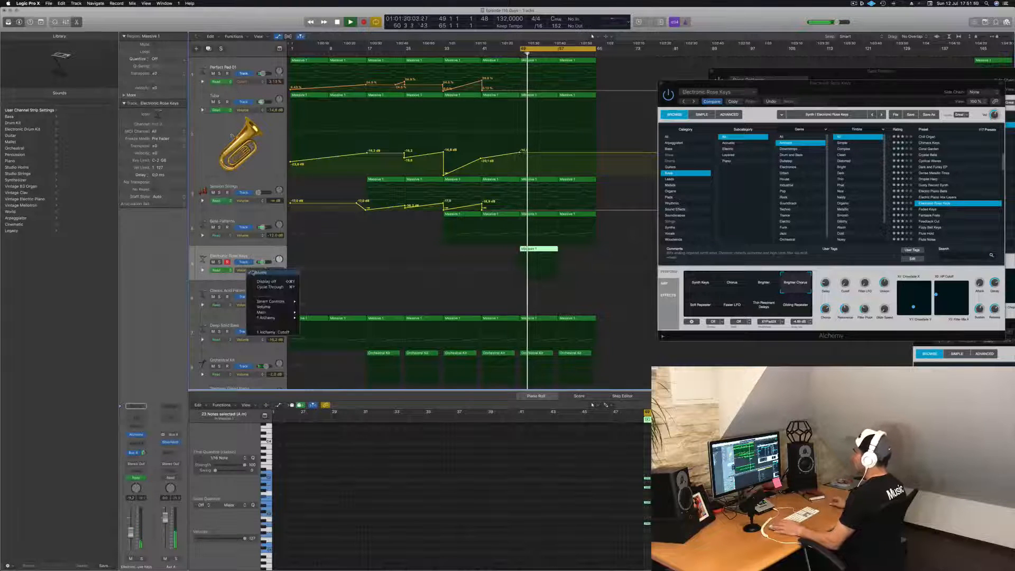
pyautogui.click(268, 266)
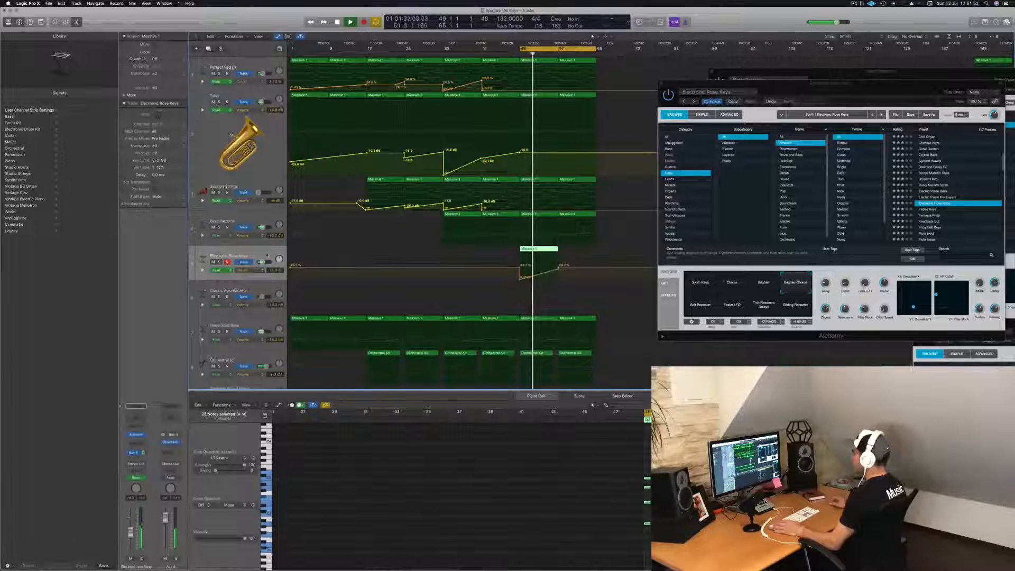
pyautogui.press('ctrl+super+BackSpace')
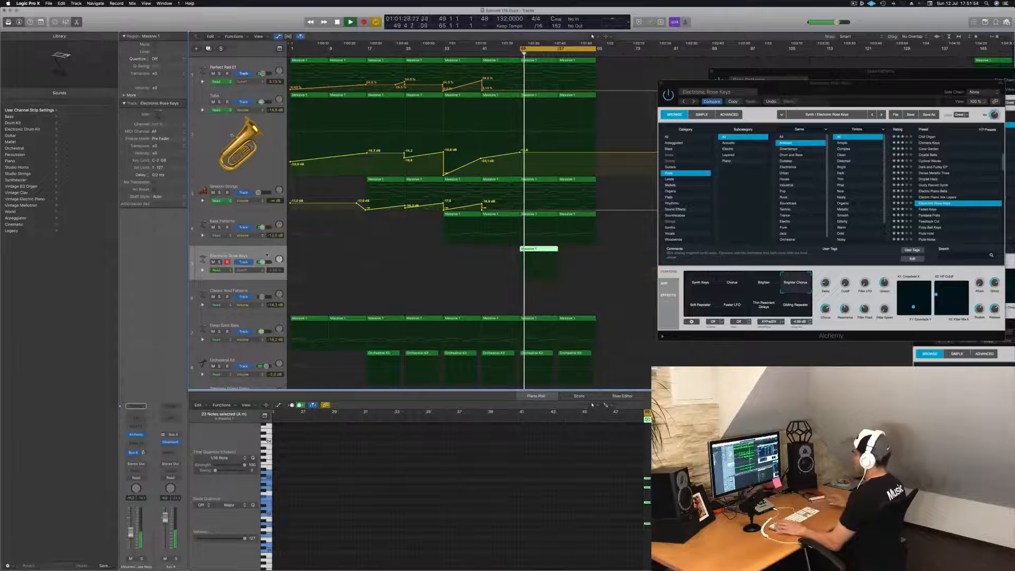
# Compare the Synth Keys and Chorus snapshots with Brighter Chorus, keep Brighter Chorus, and close the Electronic Rose Keys instrument window
pyautogui.click(847, 263)
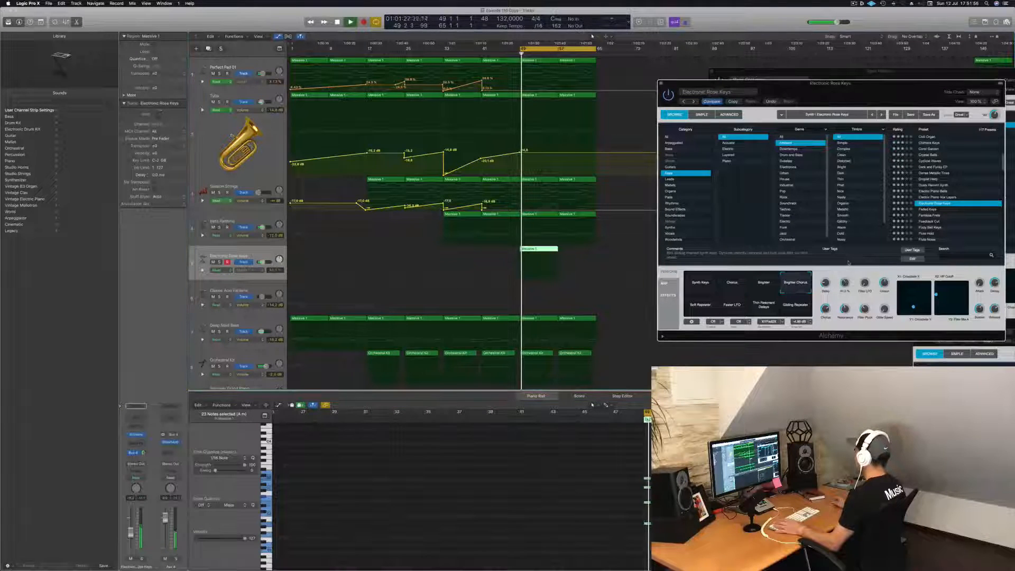
pyautogui.click(701, 284)
pyautogui.click(738, 286)
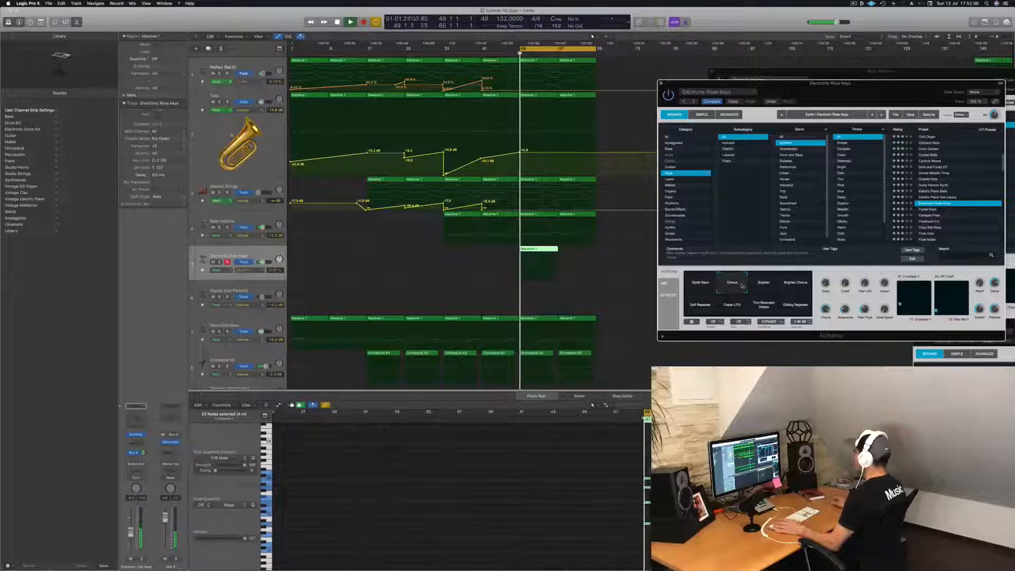
pyautogui.click(800, 282)
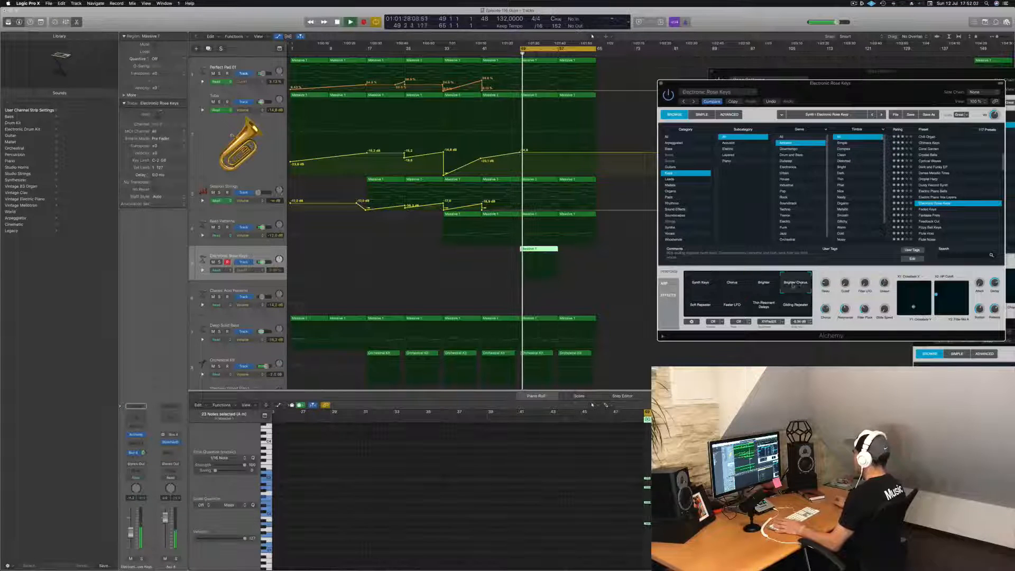
pyautogui.moveTo(904, 102); pyautogui.dragTo(868, 98)
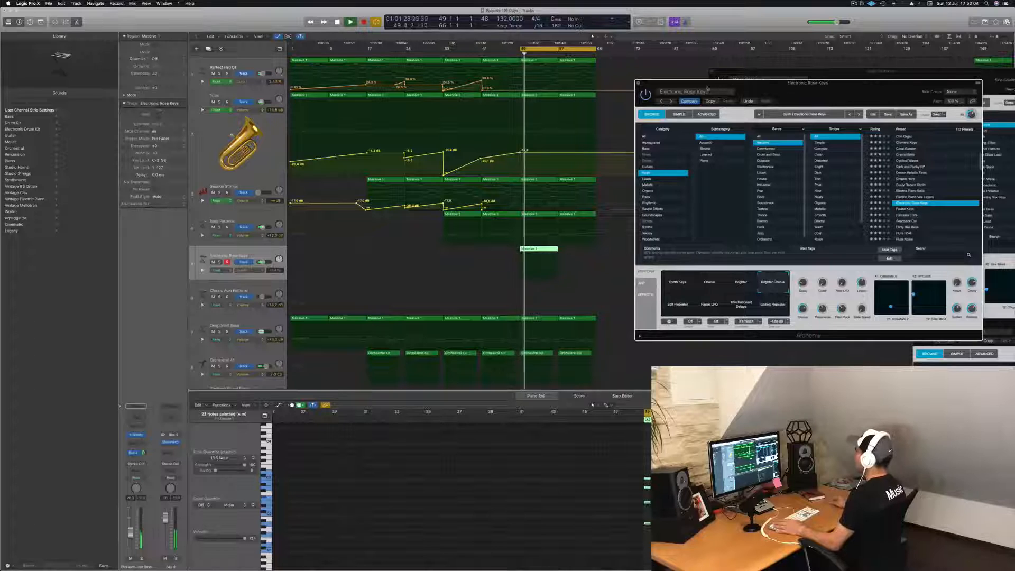
pyautogui.press('super+w')
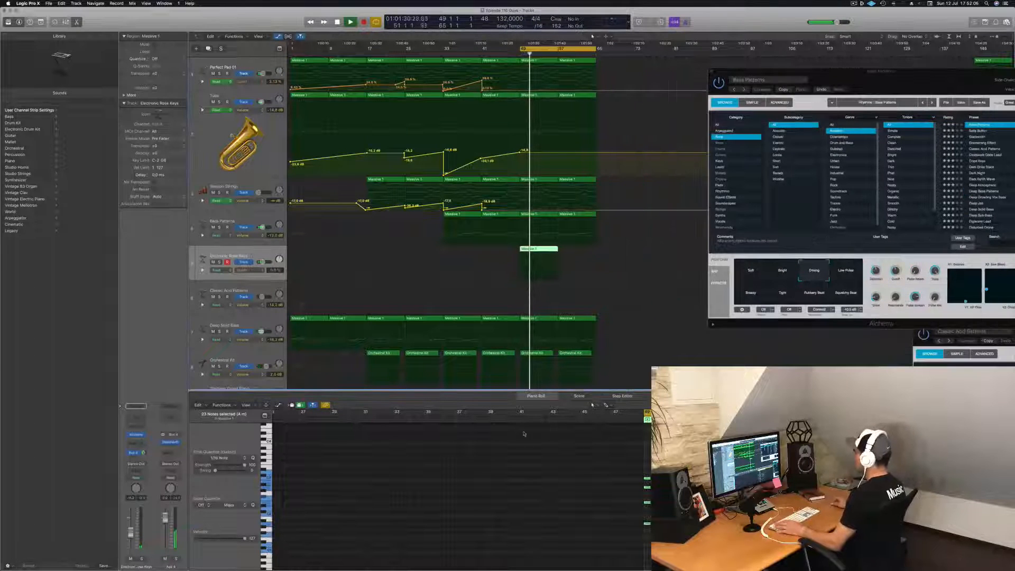
# Examine the chord notes of the Electronic Rose Keys region in the Piano Roll, selecting groups of notes during playback
pyautogui.click(540, 508)
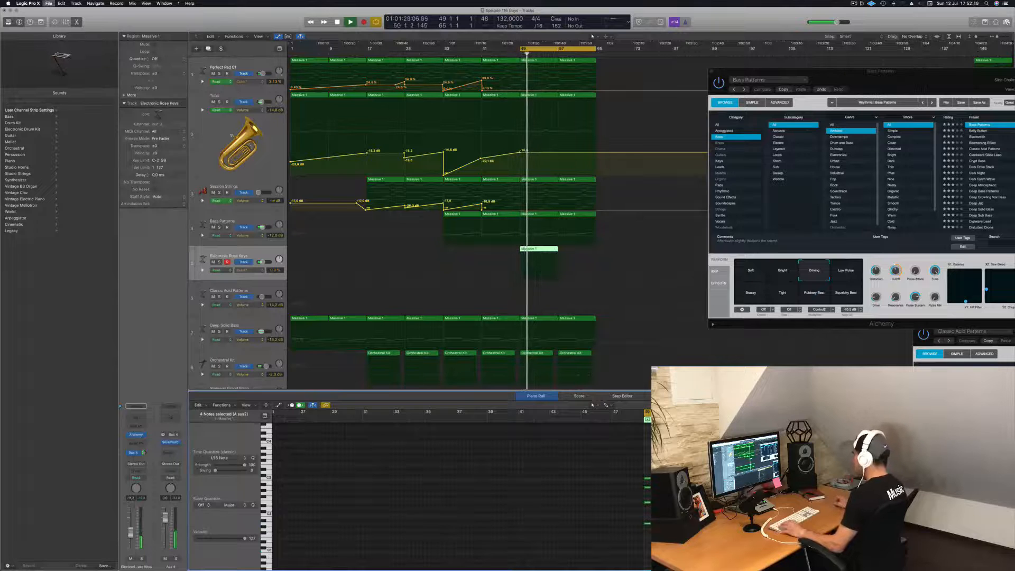
pyautogui.hscroll(-3, 644, 486)
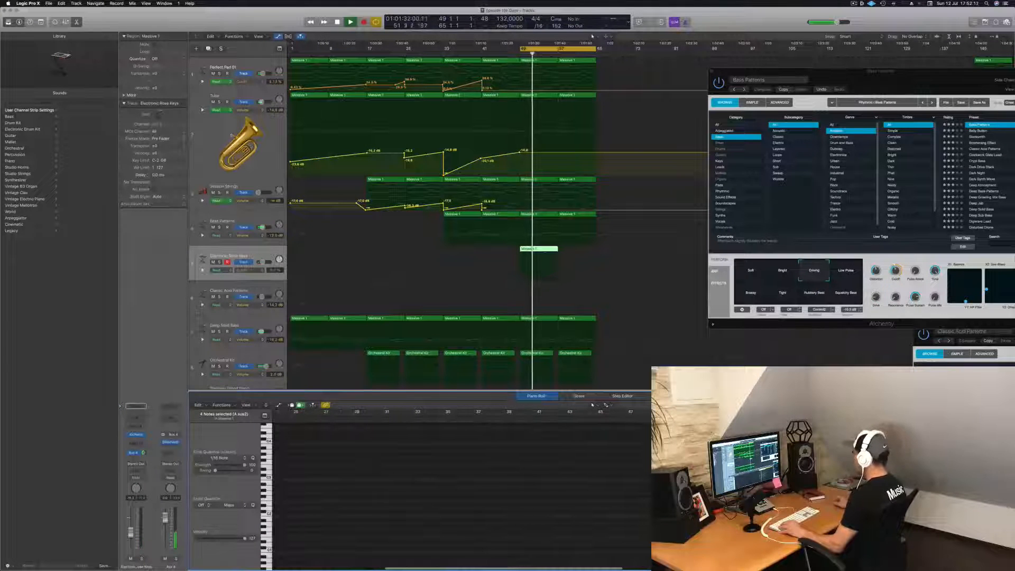
pyautogui.scroll(-4, 644, 486)
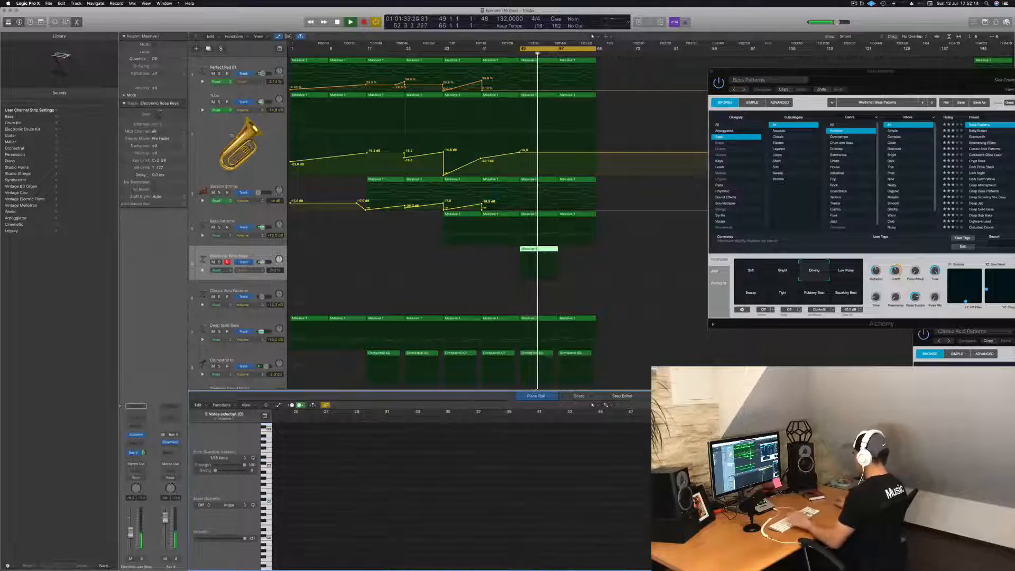
pyautogui.hscroll(-3, 644, 486)
pyautogui.hscroll(3, 643, 487)
pyautogui.scroll(4, 644, 487)
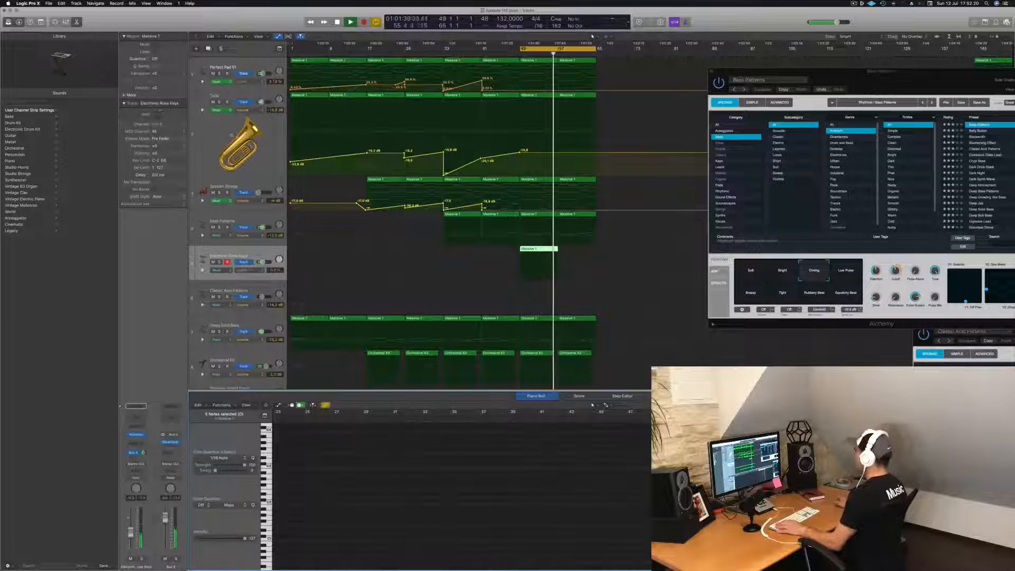
# Copy the Electronic Rose Keys region from bar 49 to bar 57 and play the section back
pyautogui.press('space')
pyautogui.moveTo(535, 250); pyautogui.dragTo(573, 250)
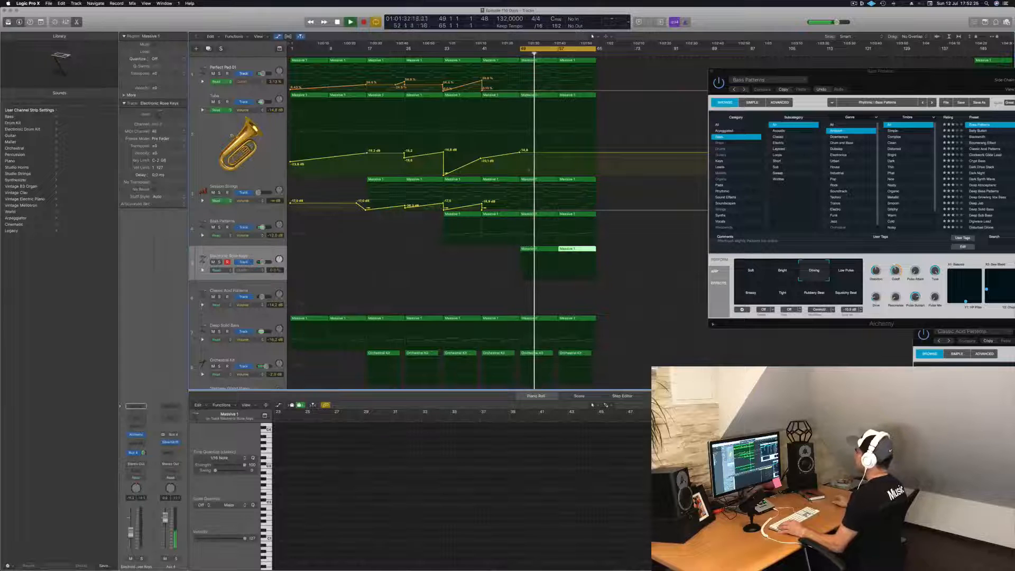
pyautogui.press('space')
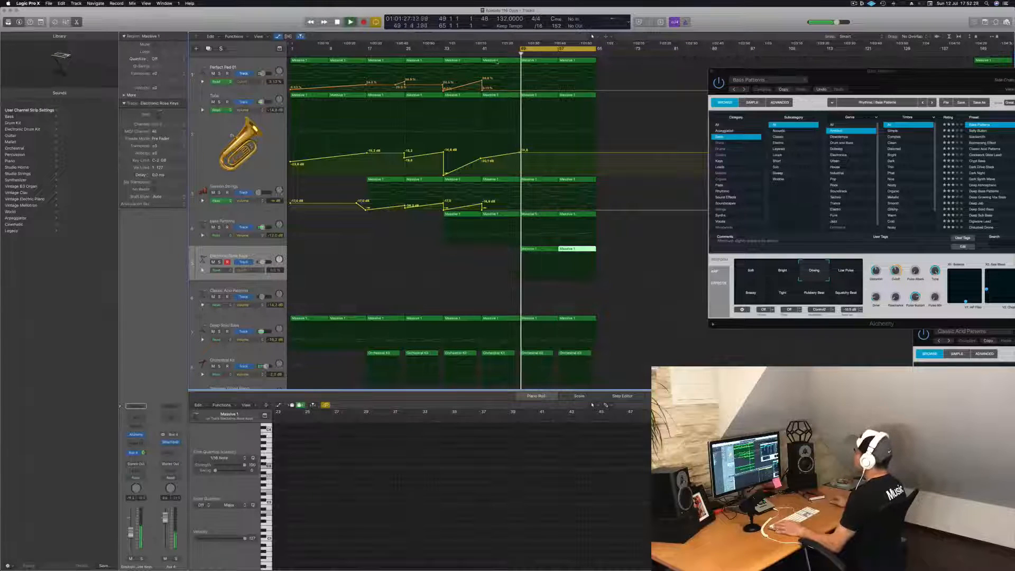
# Extend the start of the cycle range back to bar 33 and listen to the arrangement from there
pyautogui.click(439, 53)
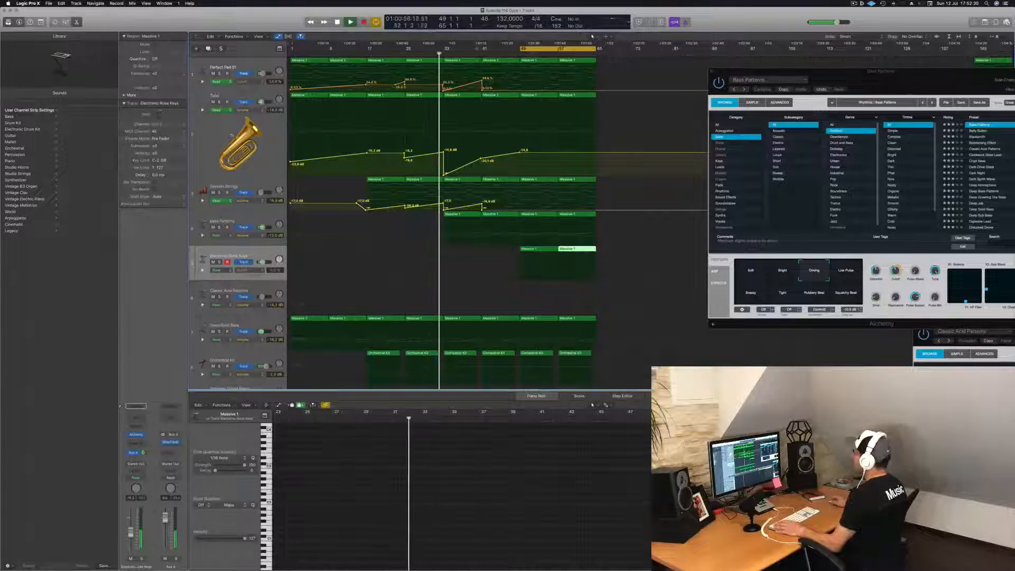
pyautogui.moveTo(523, 49); pyautogui.dragTo(444, 54)
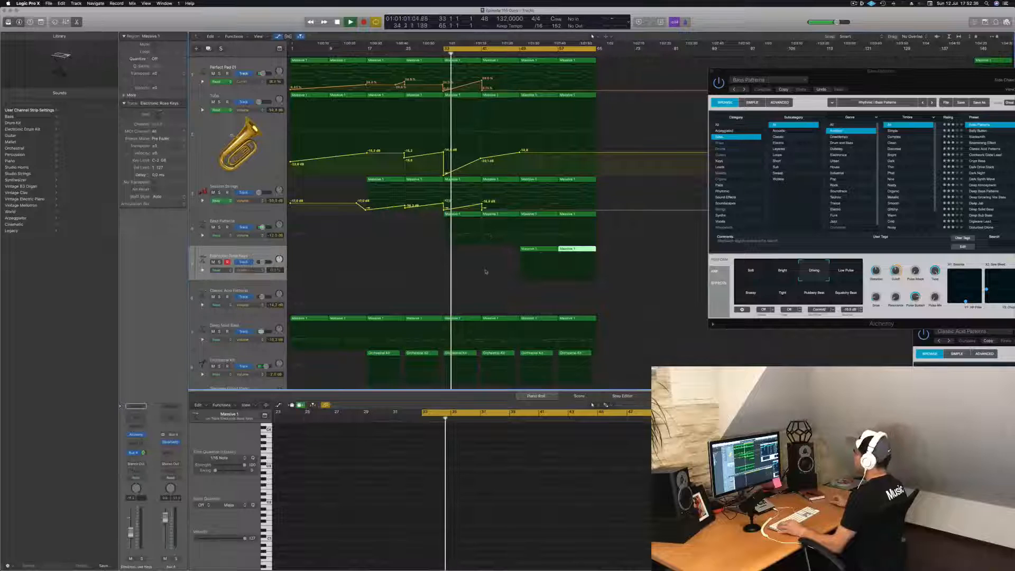
pyautogui.scroll(-1, 492, 260)
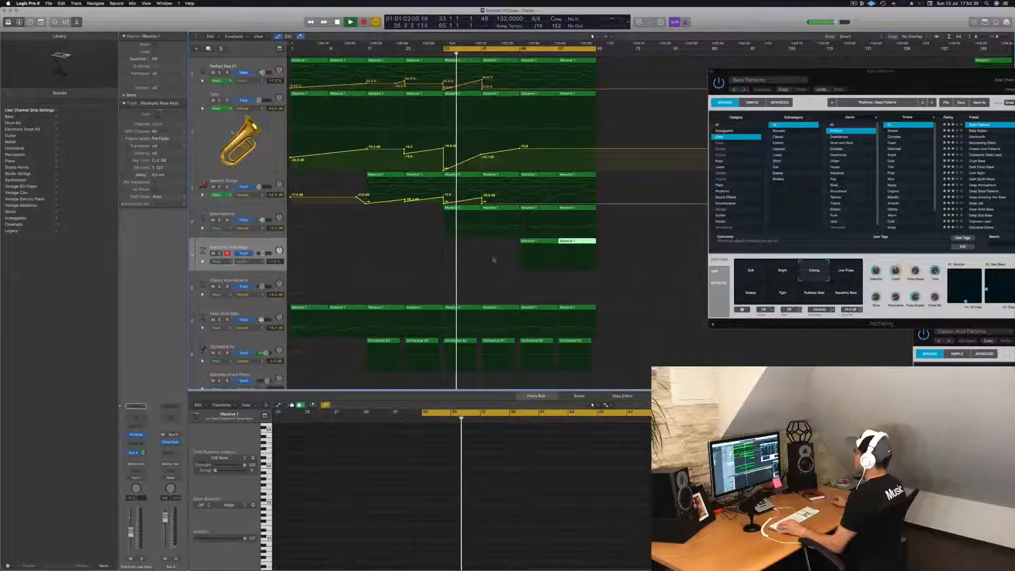
pyautogui.scroll(-1, 492, 260)
pyautogui.scroll(-1, 493, 259)
pyautogui.scroll(-1, 492, 260)
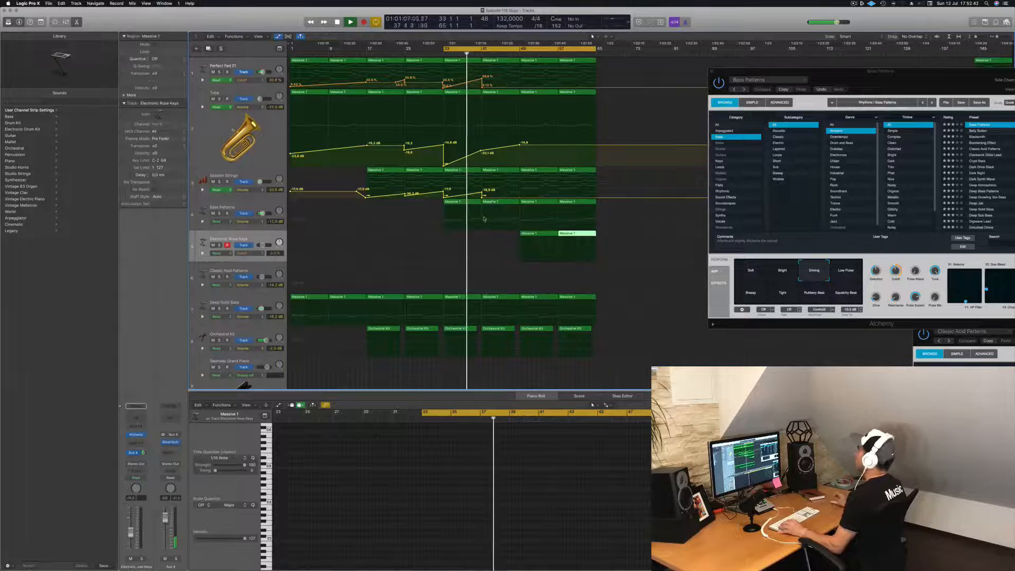
# Ramp the Perfect Pad cutoff up to bar 49 and drop it there, lower the Tuba volume to about -47.2 dB at bar 49, and save
pyautogui.moveTo(520, 89); pyautogui.dragTo(520, 76)
pyautogui.click(520, 91)
pyautogui.click(520, 88)
pyautogui.moveTo(520, 148); pyautogui.dragTo(520, 160)
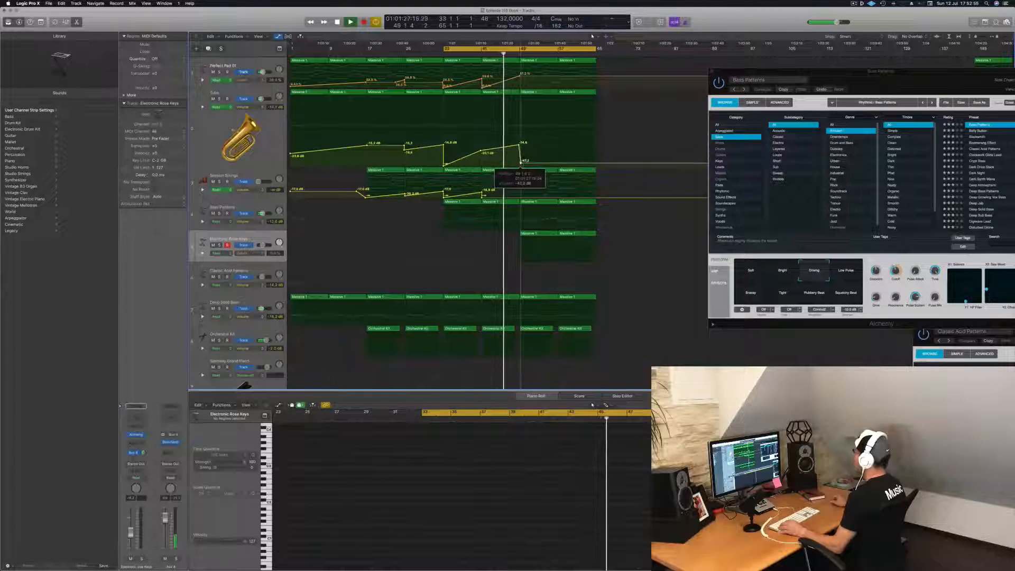
pyautogui.moveTo(520, 78); pyautogui.dragTo(522, 88)
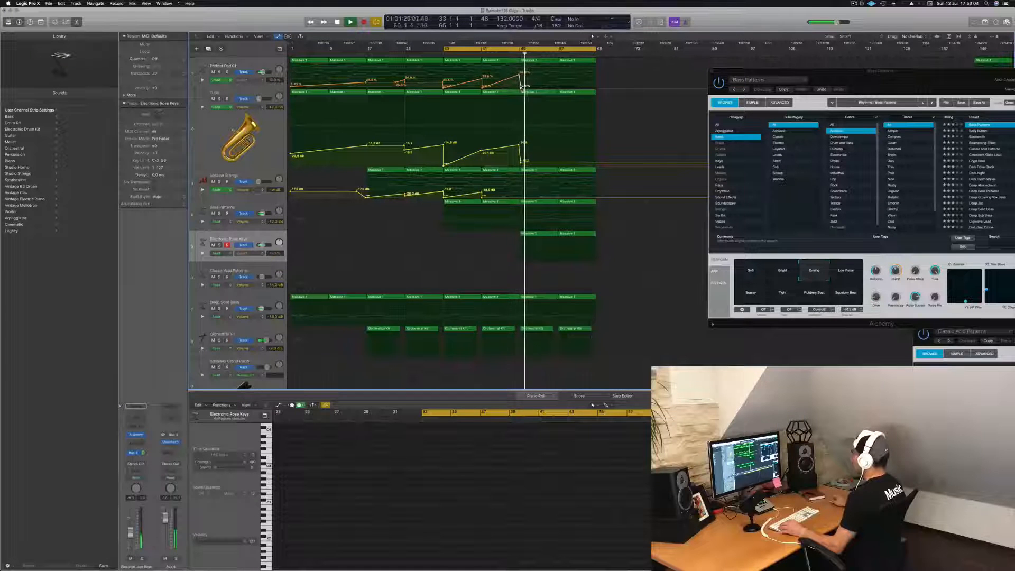
pyautogui.click(515, 53)
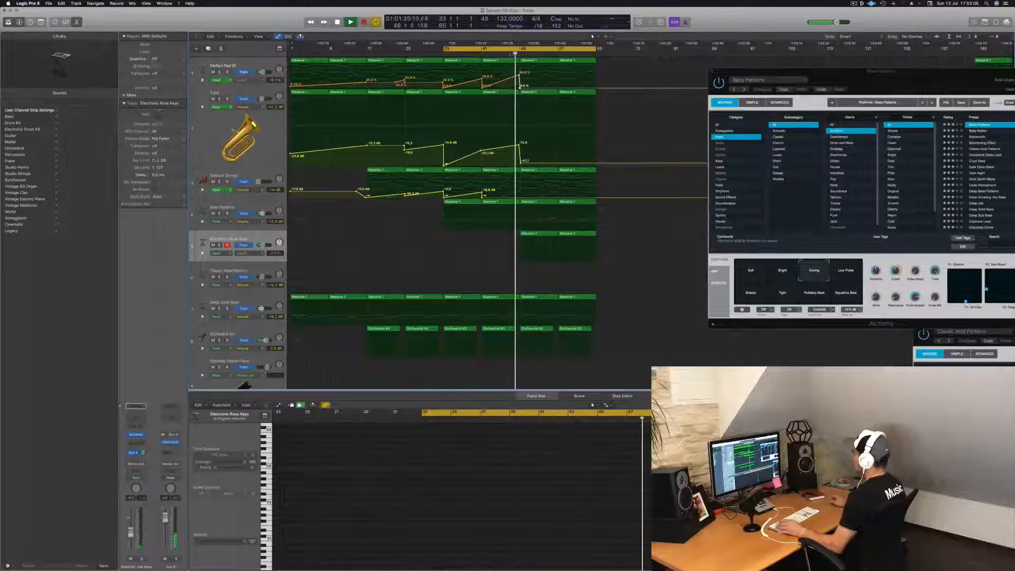
pyautogui.press('super+s')
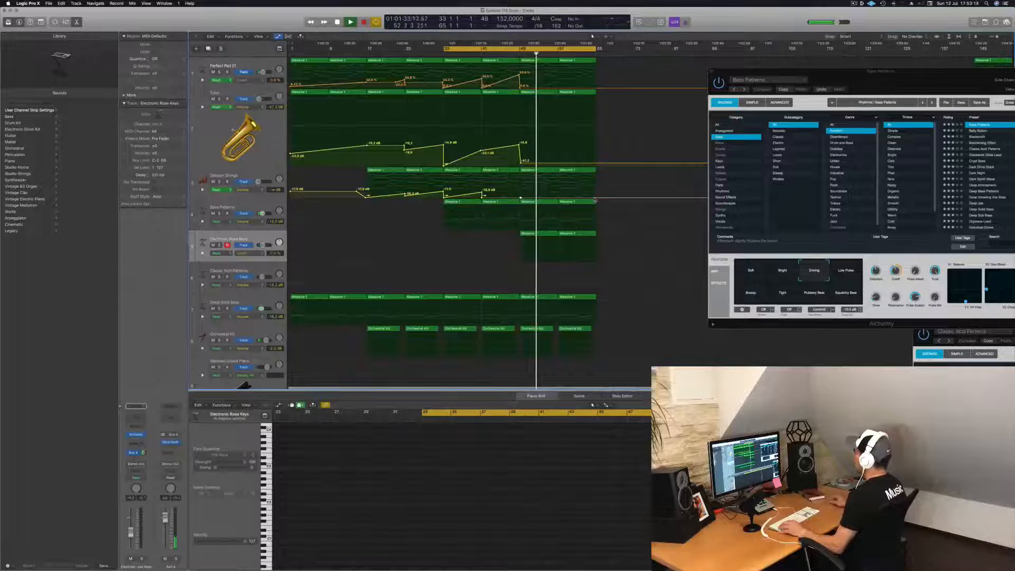
# Add volume automation points on the strings track between bars 49 and 65, dipping at bar 57 and rising to bar 65
pyautogui.moveTo(559, 199); pyautogui.dragTo(559, 197)
pyautogui.click(559, 193)
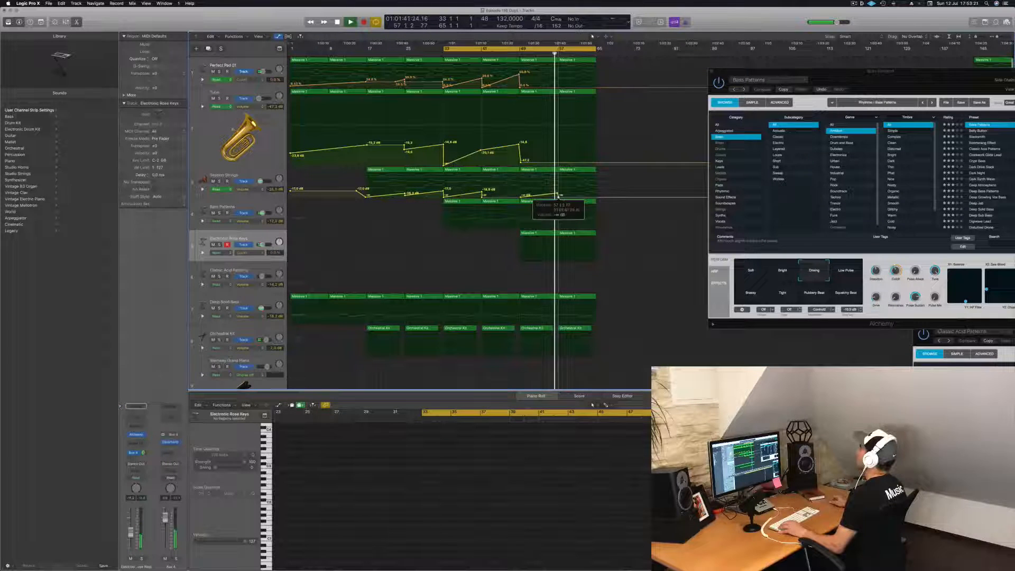
pyautogui.click(595, 188)
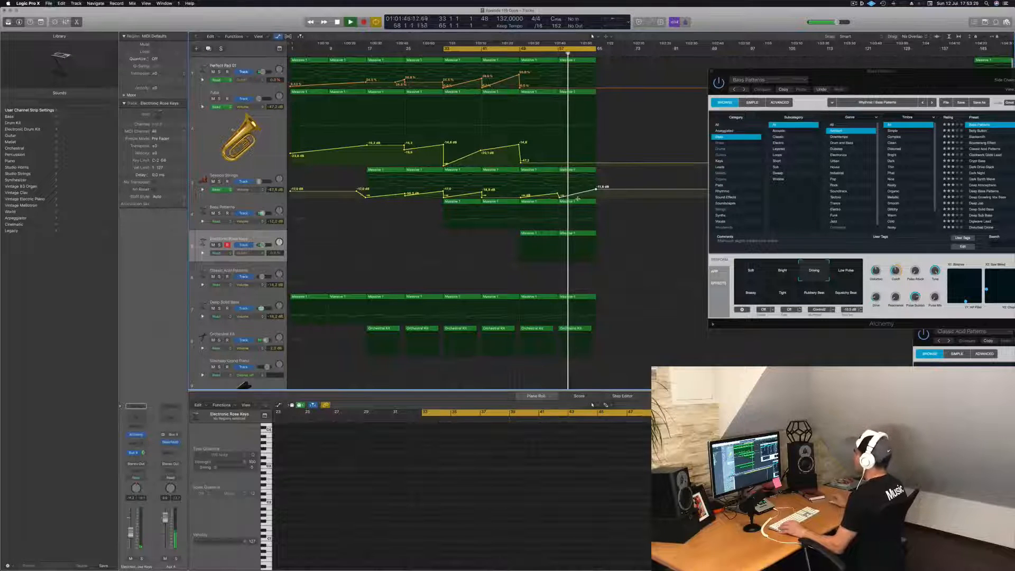
# Move the Bass Patterns plug-in window aside and delete the stray region at the far end of the Perfect Pad track
pyautogui.moveTo(879, 76); pyautogui.dragTo(788, 191)
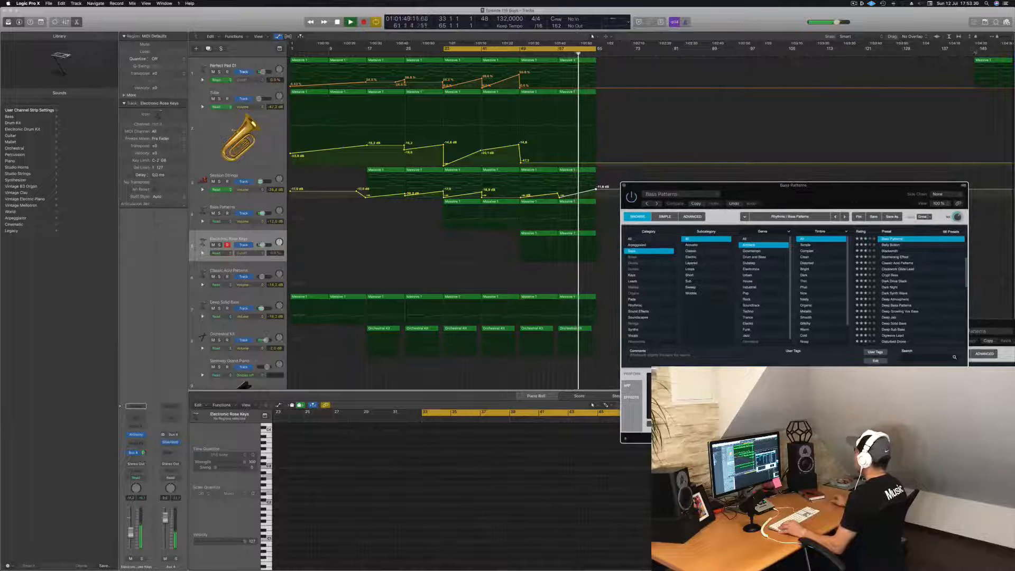
pyautogui.moveTo(994, 60); pyautogui.dragTo(687, 66)
pyautogui.press('Delete')
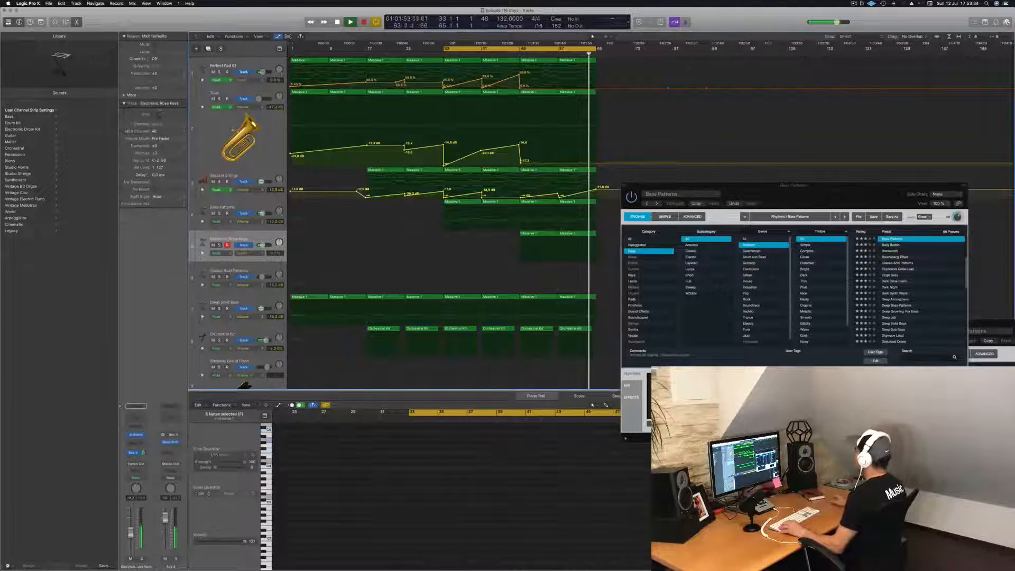
# Shorten the project by moving its end marker closer to the regions, and close the Bass Patterns plug-in window
pyautogui.moveTo(842, 54); pyautogui.dragTo(562, 53)
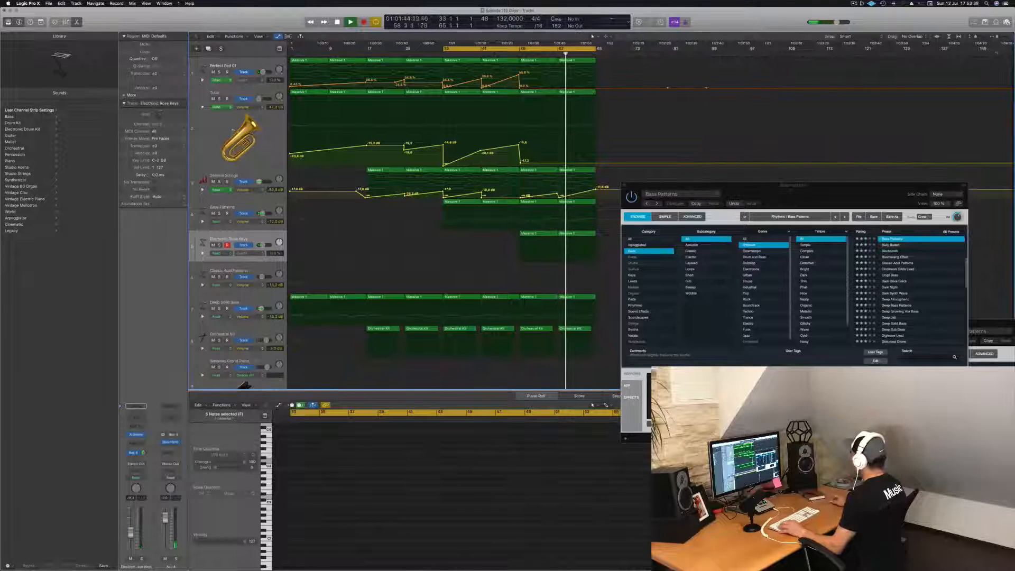
pyautogui.moveTo(1011, 45)
pyautogui.mouseDown()
pyautogui.moveTo(996, 55)
pyautogui.moveTo(787, 63)
pyautogui.mouseUp()
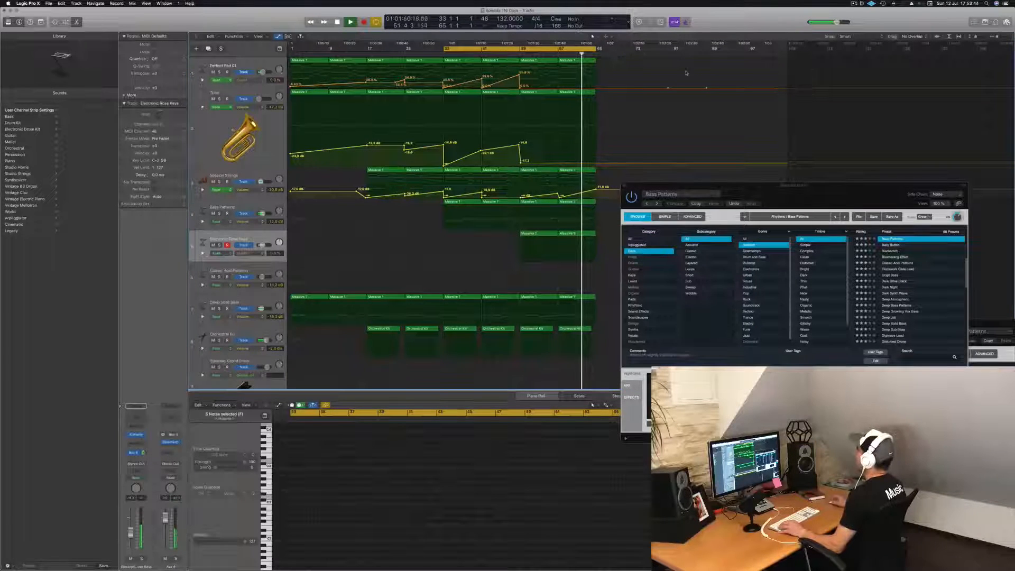
pyautogui.moveTo(624, 186); pyautogui.dragTo(573, 224)
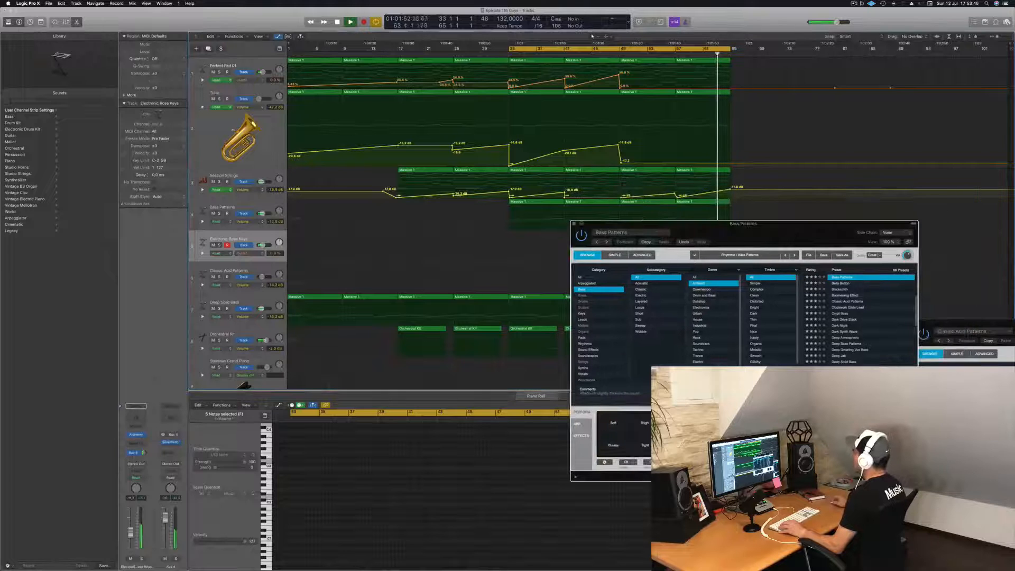
pyautogui.click(573, 223)
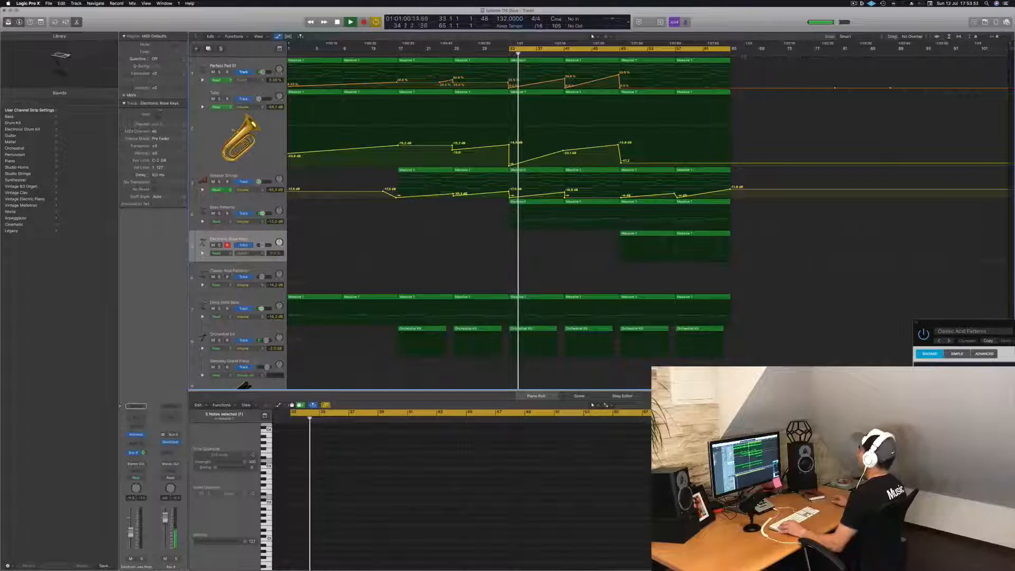
# Duplicate all regions of bars 49 to 65 twice so the arrangement continues to bar 97
pyautogui.moveTo(760, 54); pyautogui.dragTo(627, 353)
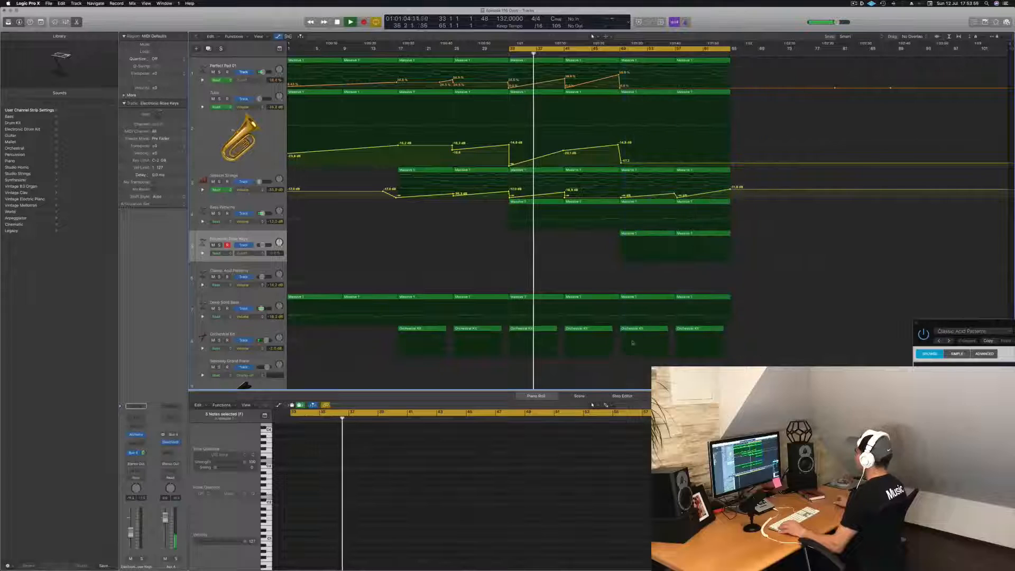
pyautogui.moveTo(760, 63); pyautogui.dragTo(620, 359)
pyautogui.moveTo(639, 65); pyautogui.dragTo(866, 68)
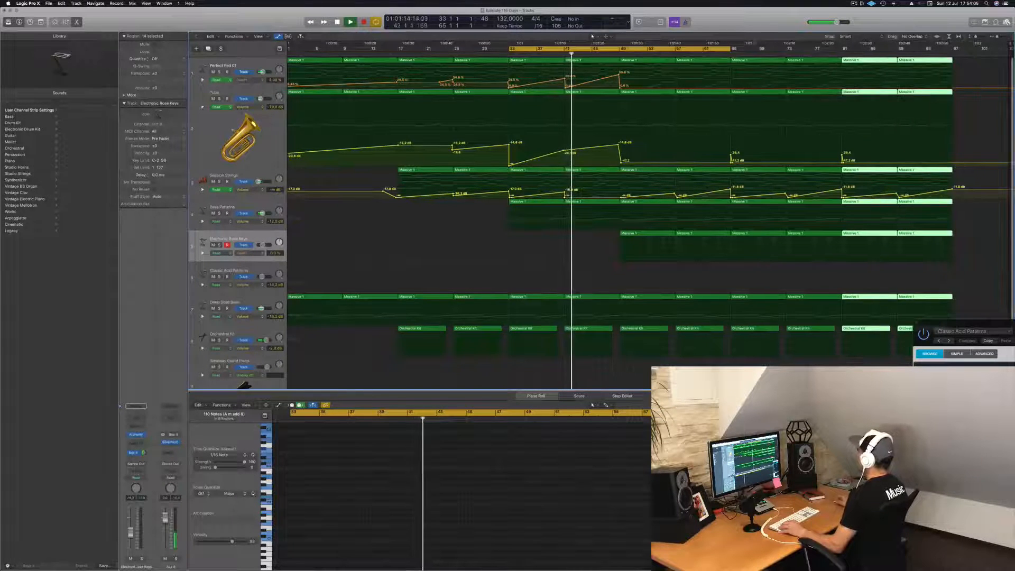
# Extend the cycle range to bar 97 and play the transition into bar 65
pyautogui.moveTo(731, 49); pyautogui.dragTo(951, 50)
pyautogui.click(716, 53)
pyautogui.scroll(-2, 620, 384)
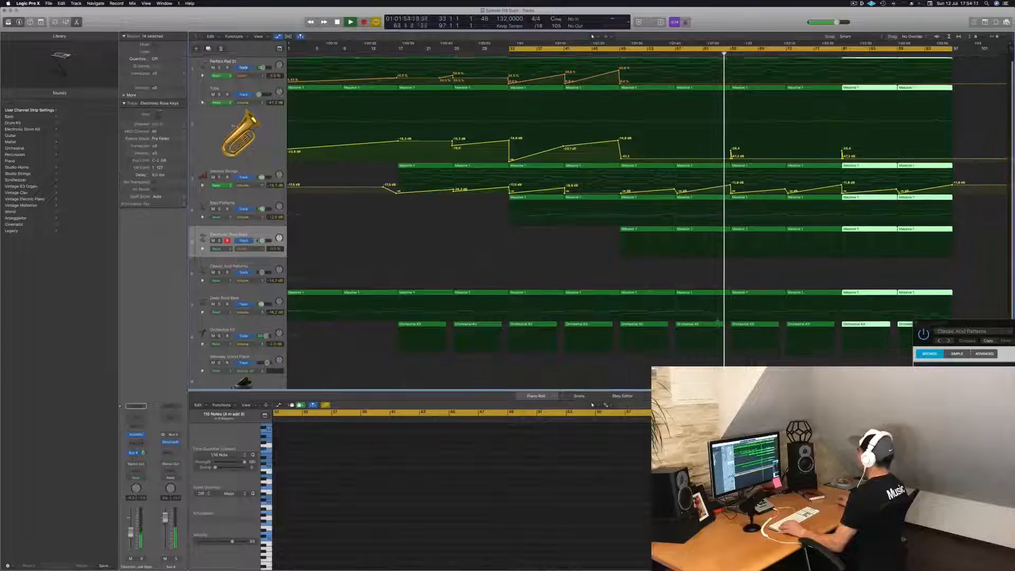
pyautogui.press('space')
# Replace the instrument on the Steinway Grand Piano track with Drum Machine Designer and close its plug-in window
pyautogui.scroll(-2, 619, 384)
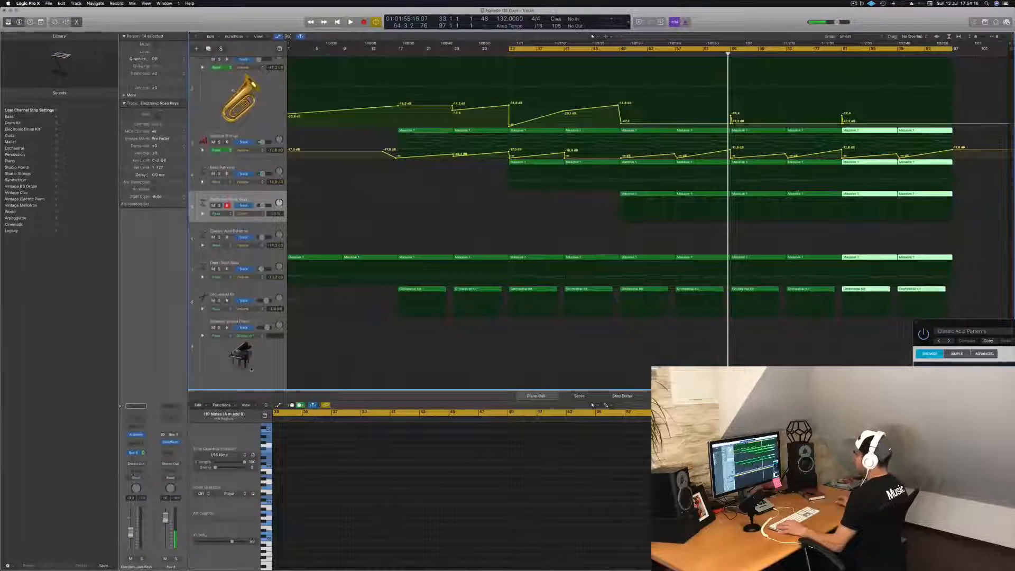
pyautogui.click(232, 352)
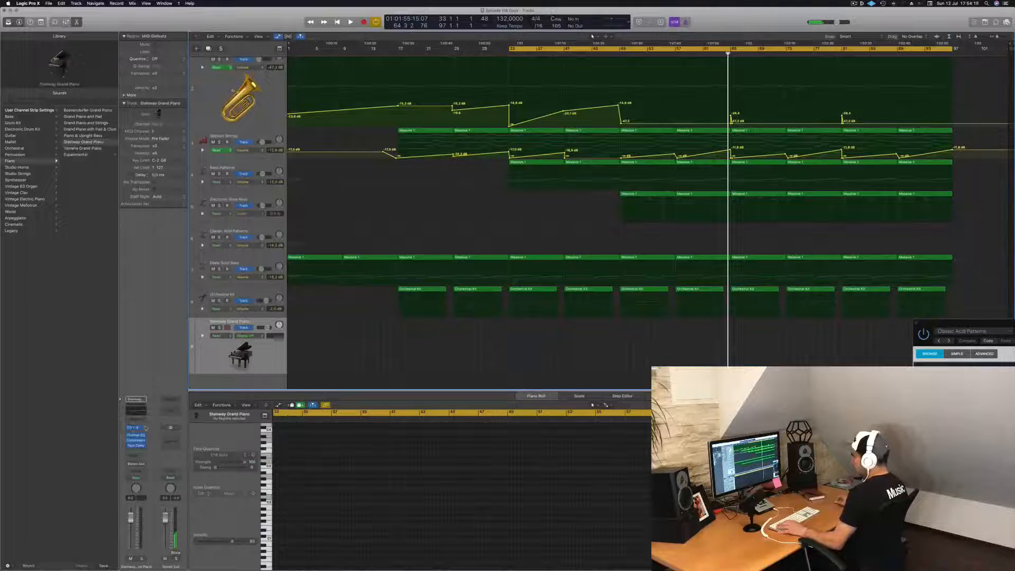
pyautogui.click(146, 428)
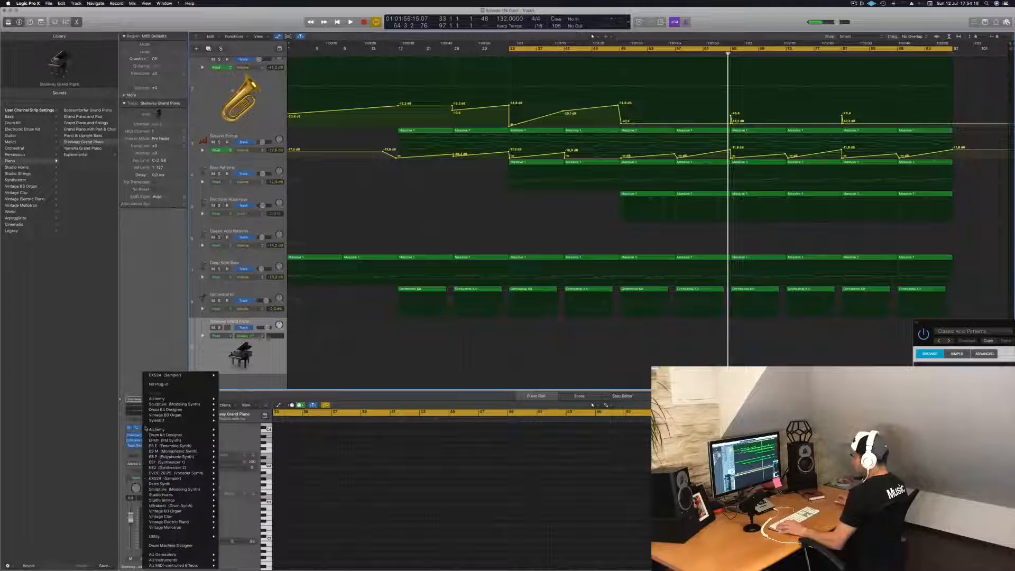
pyautogui.click(175, 545)
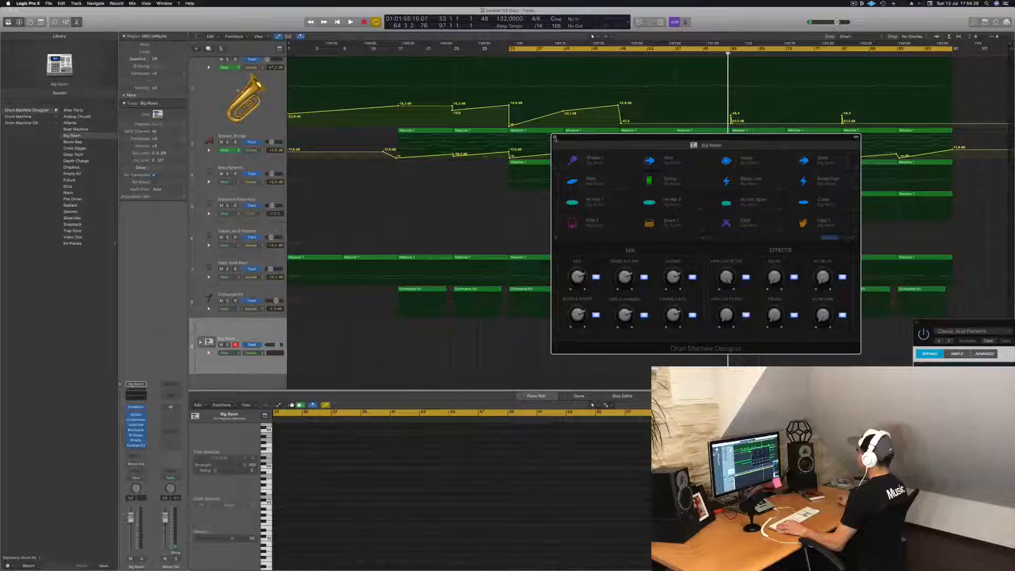
pyautogui.click(555, 137)
# Record a short pattern of four drum hits at bar 33 on the Big Room track with Musical Typing
pyautogui.press('super+k')
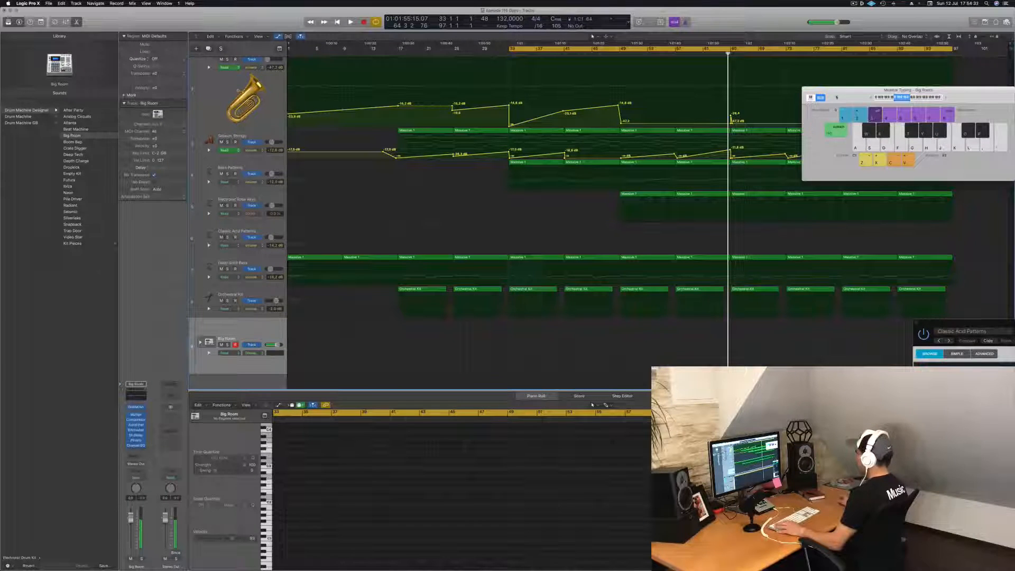
pyautogui.moveTo(841, 93); pyautogui.dragTo(803, 247)
pyautogui.press('space')
pyautogui.press('a')
pyautogui.press('a')
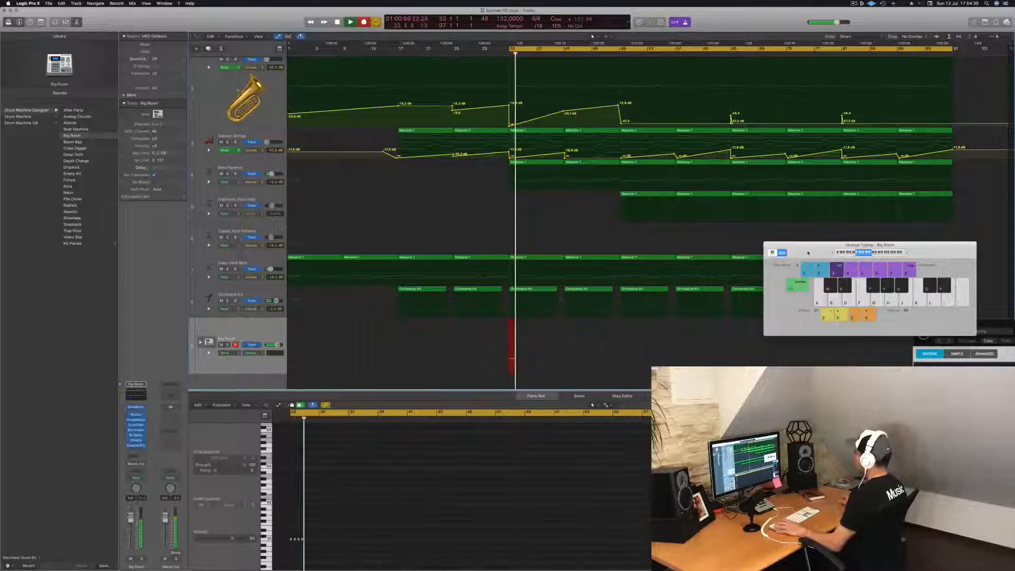
pyautogui.press('space')
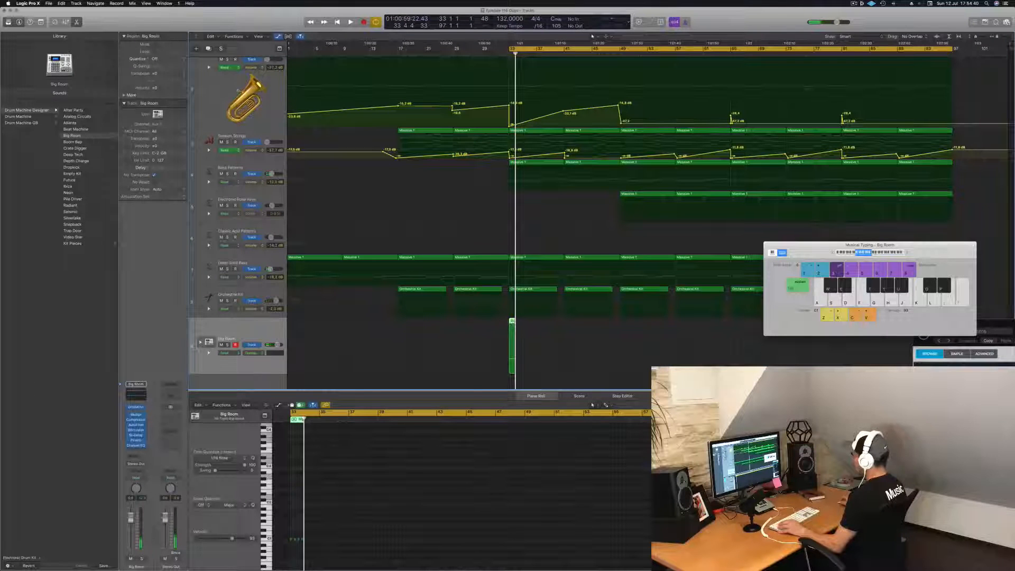
# Select the four recorded drum notes in the Piano Roll and move their Big Room region to bar 65
pyautogui.scroll(5, 302, 539)
pyautogui.hscroll(-5, 453, 558)
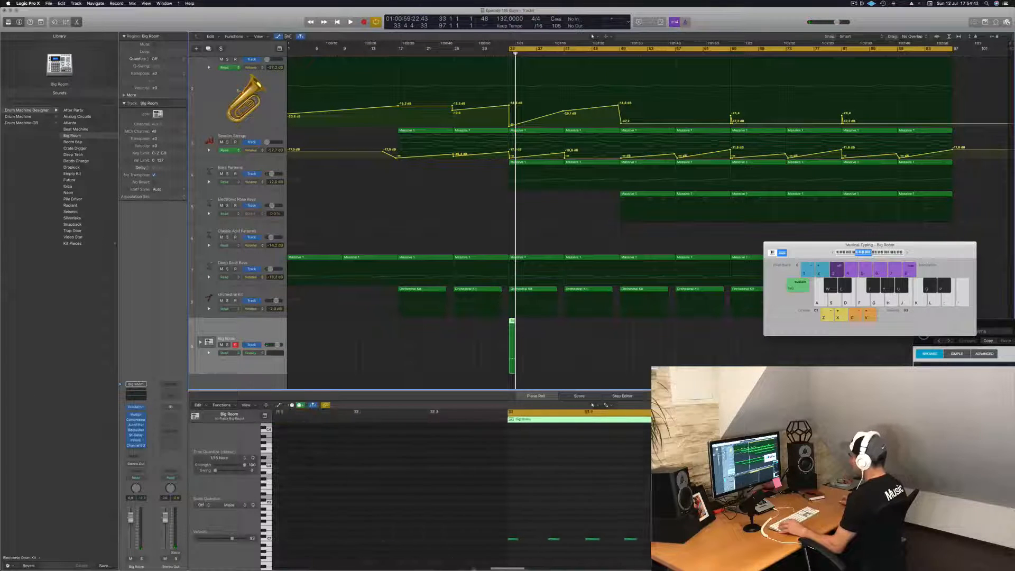
pyautogui.click(575, 555)
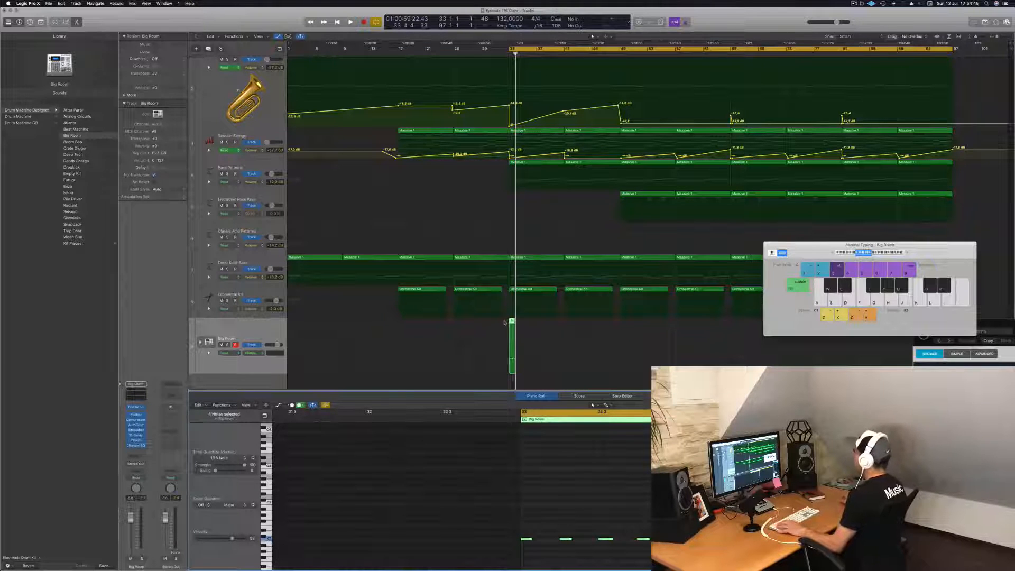
pyautogui.moveTo(512, 321); pyautogui.dragTo(734, 333)
pyautogui.scroll(1, 733, 334)
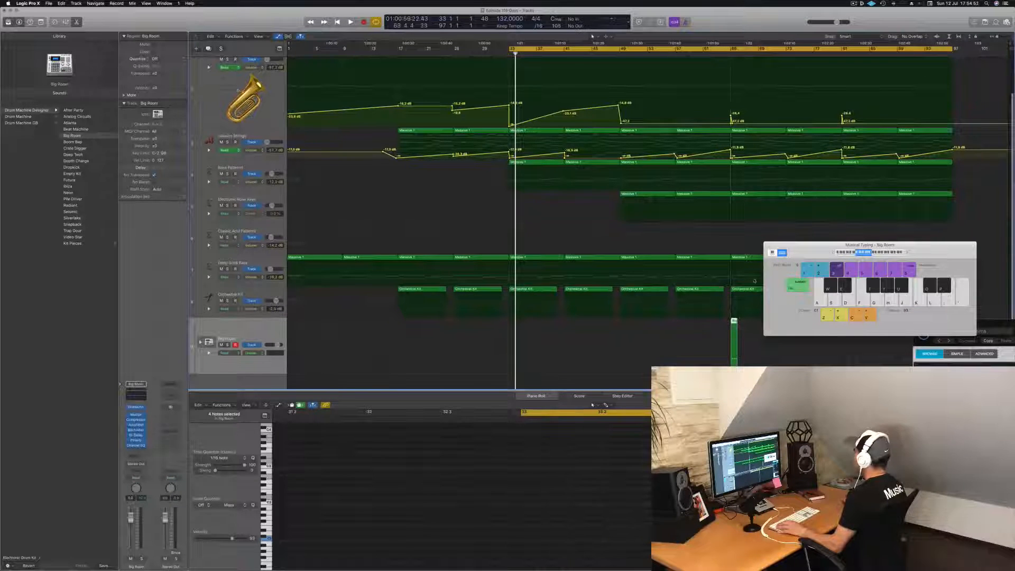
# Move the Musical Typing window aside and close it, returning to Logic Pro X if it gets hidden
pyautogui.moveTo(816, 249); pyautogui.dragTo(488, 192)
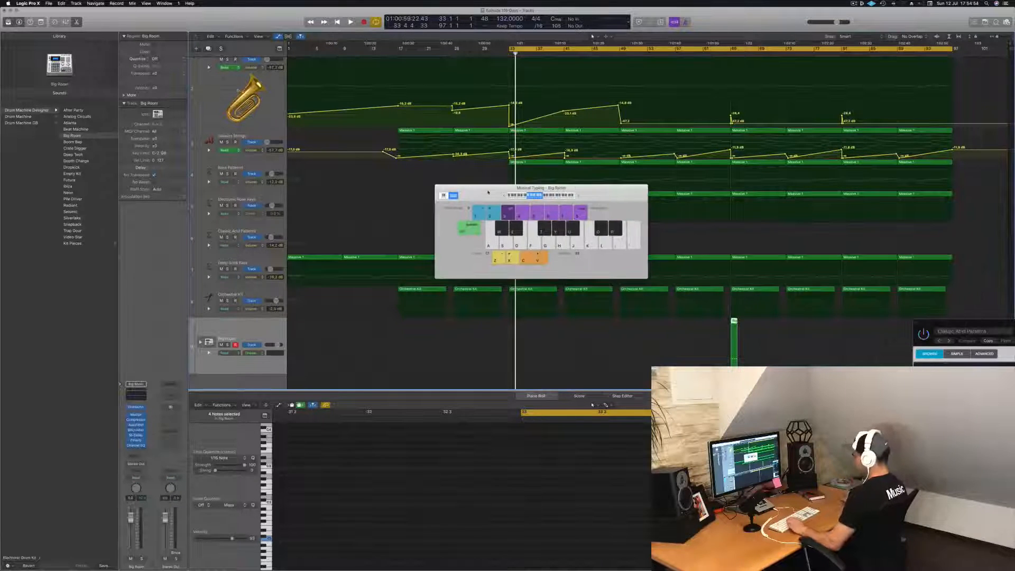
pyautogui.press('super+h')
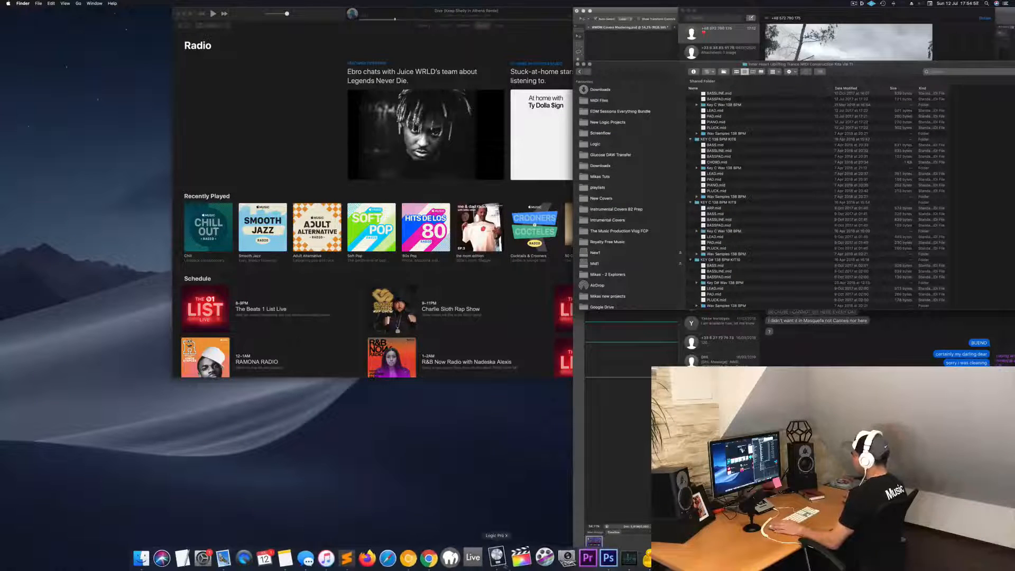
pyautogui.click(497, 556)
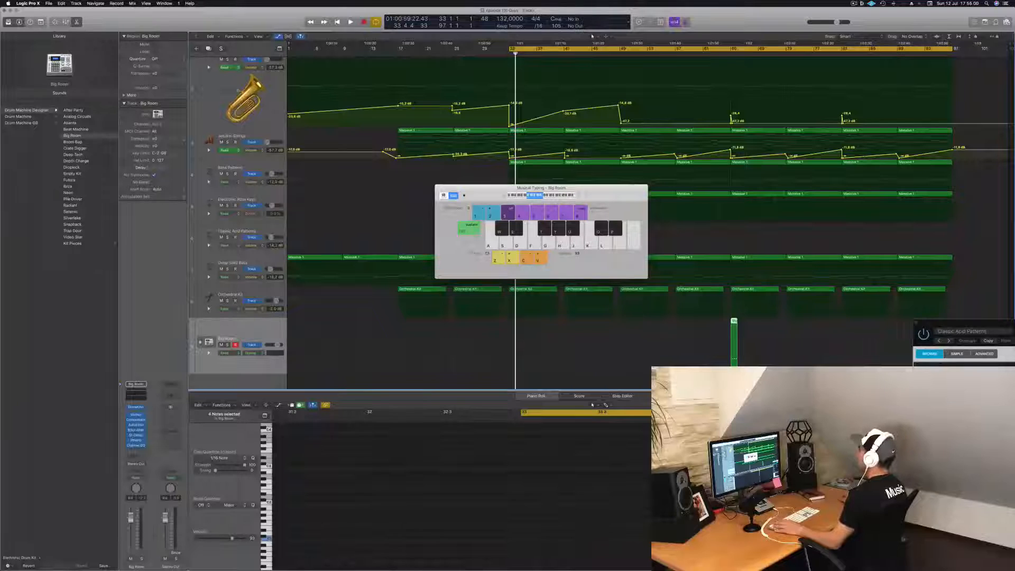
pyautogui.moveTo(480, 191); pyautogui.dragTo(452, 201)
pyautogui.press('super+k')
# Set the cycle range to bars 65 to 97 and play it to hear the Big Room drum region
pyautogui.press('space')
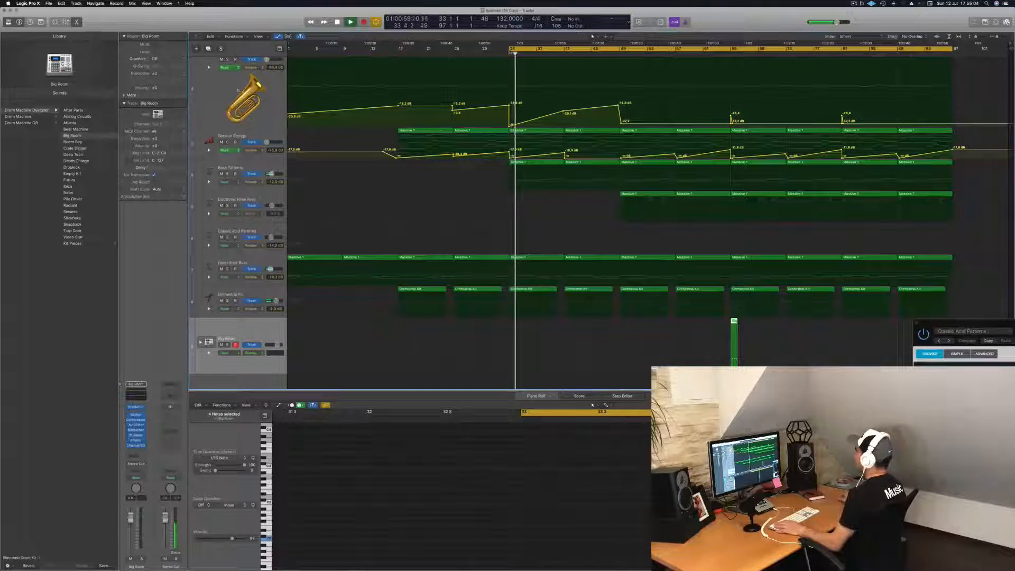
pyautogui.moveTo(510, 51); pyautogui.dragTo(731, 48)
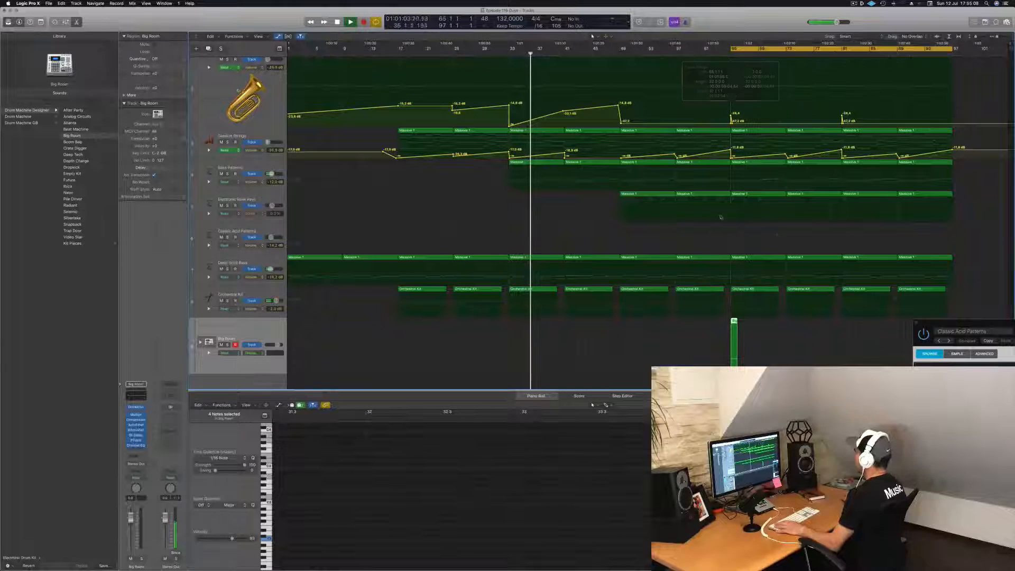
pyautogui.press('space')
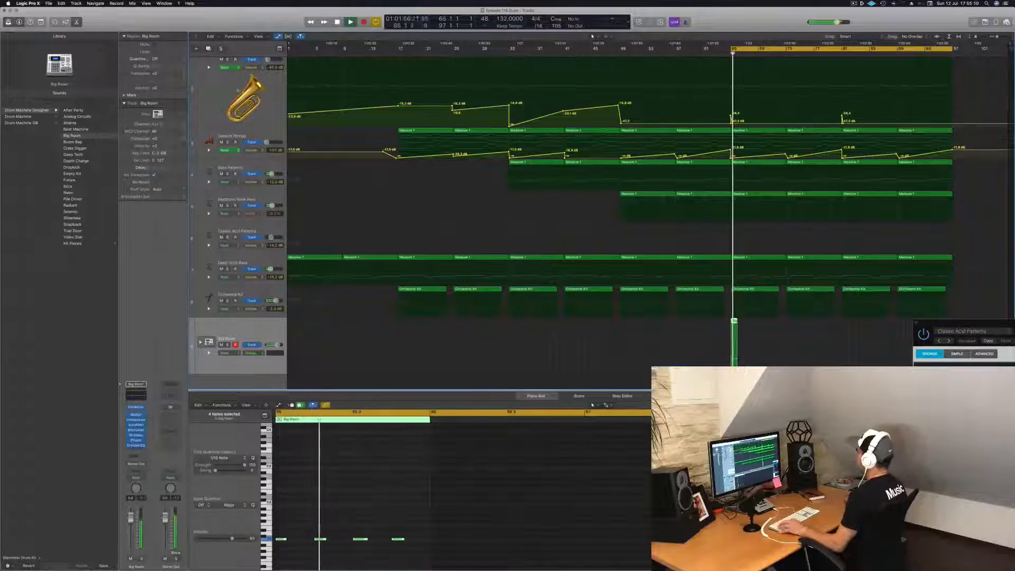
# Duplicate the Big Room drum region repeatedly along its track until it fills bars 65 to 97
pyautogui.press('space')
pyautogui.press('space')
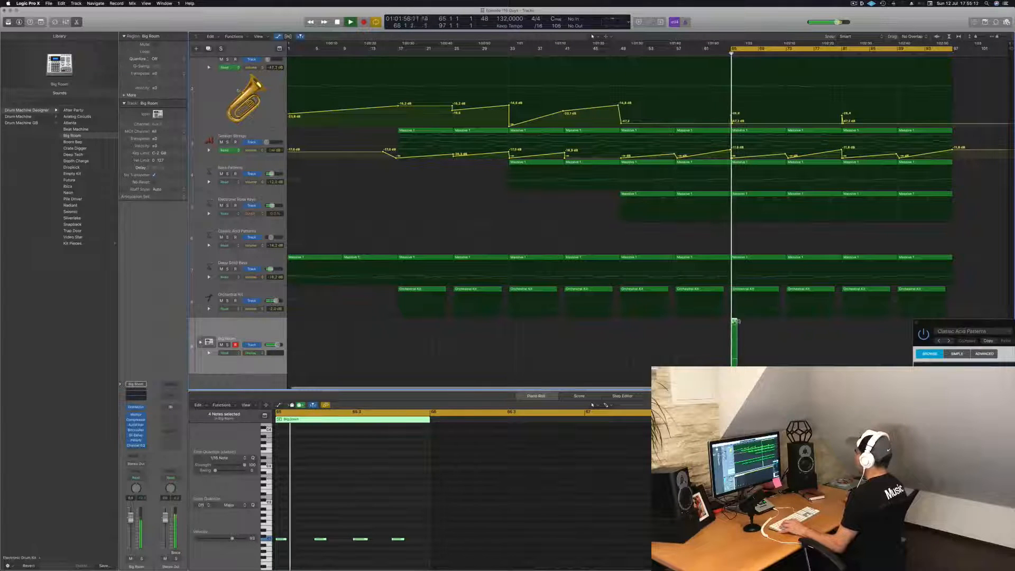
pyautogui.moveTo(732, 323); pyautogui.dragTo(791, 326)
pyautogui.click(743, 323)
pyautogui.click(736, 323)
pyautogui.click(710, 324)
pyautogui.click(733, 325)
pyautogui.moveTo(865, 343); pyautogui.dragTo(847, 330)
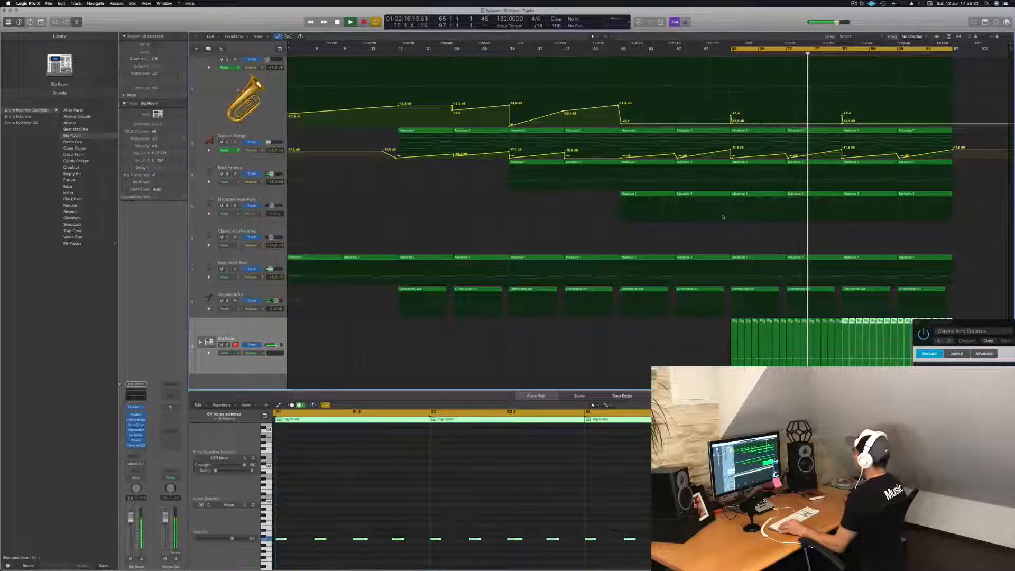
# Copy the Tuba track's Massive 1 region at bar 73 to bar 81 on Classic Acid Patterns and play that passage
pyautogui.scroll(-3, 708, 227)
pyautogui.scroll(1, 698, 228)
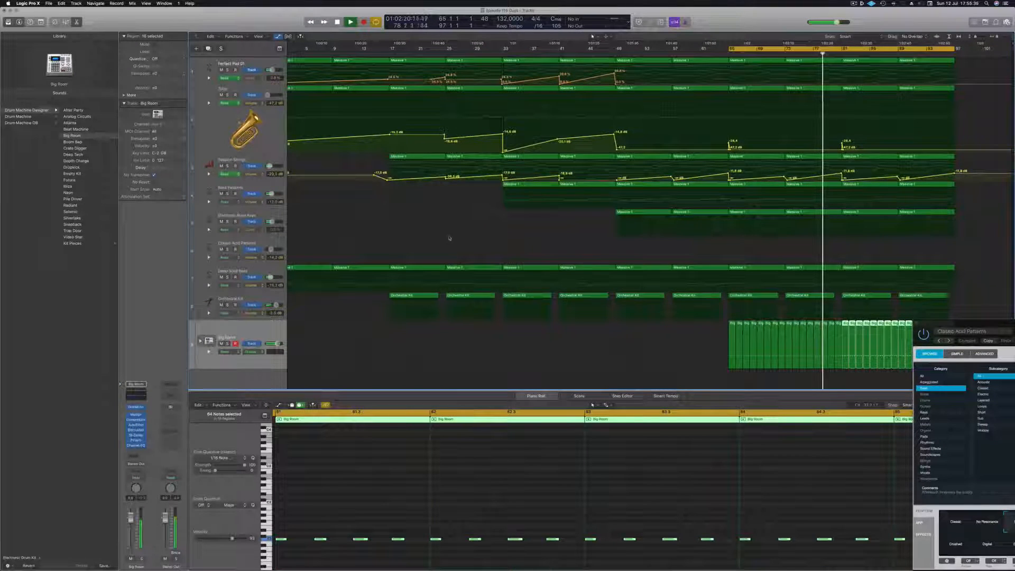
pyautogui.scroll(-1, 449, 239)
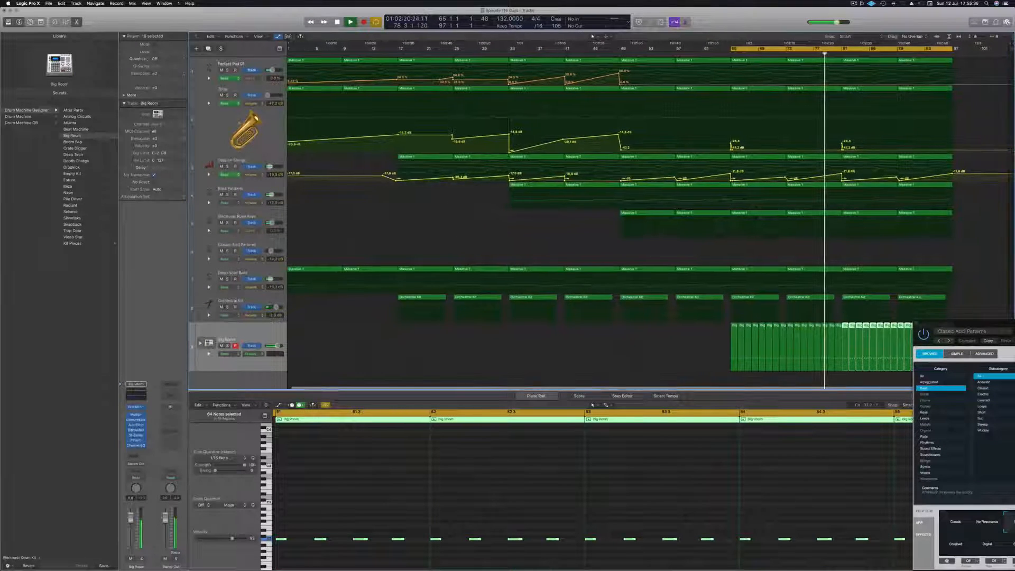
pyautogui.click(813, 90)
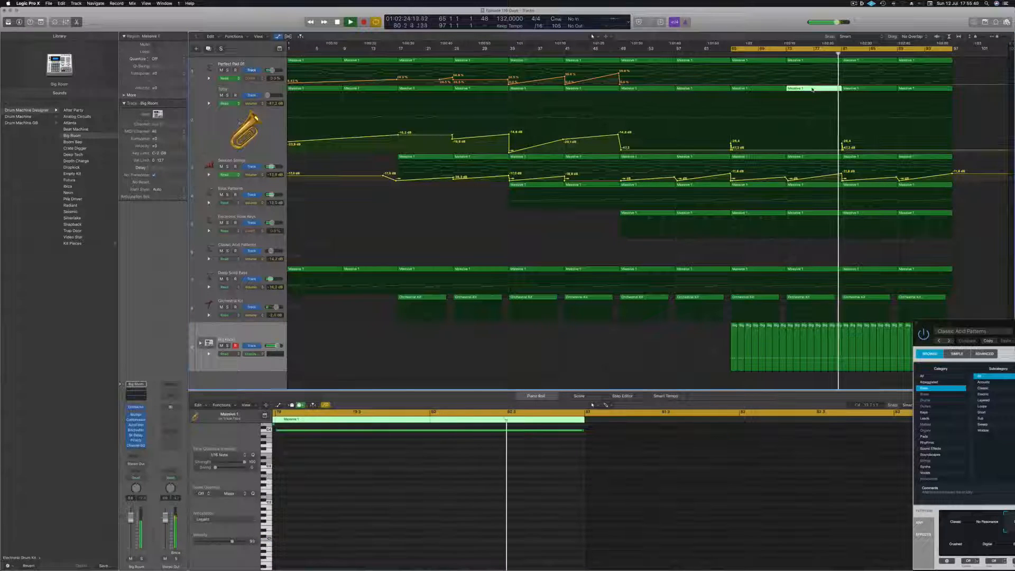
pyautogui.moveTo(812, 90); pyautogui.dragTo(870, 247)
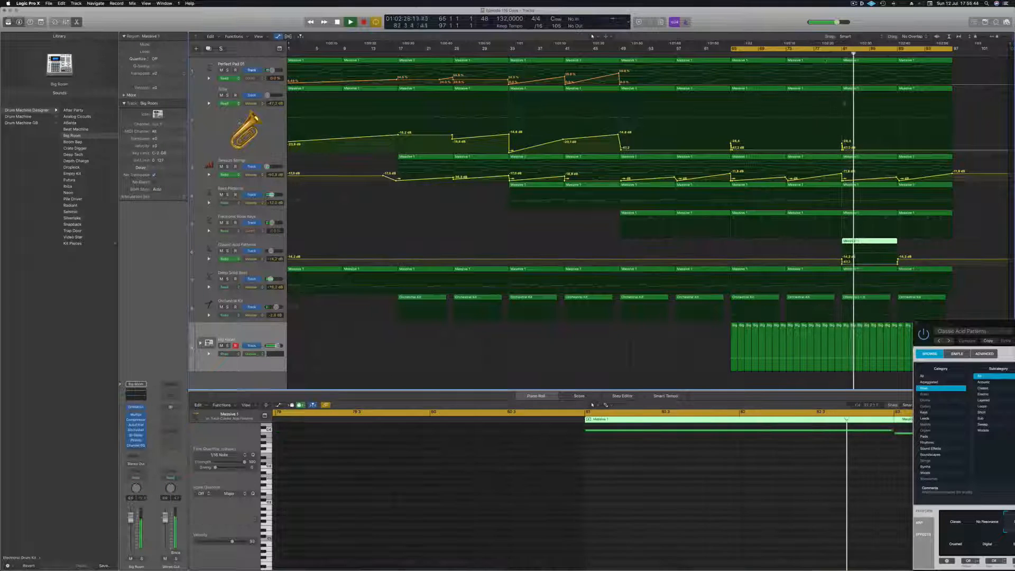
pyautogui.click(828, 55)
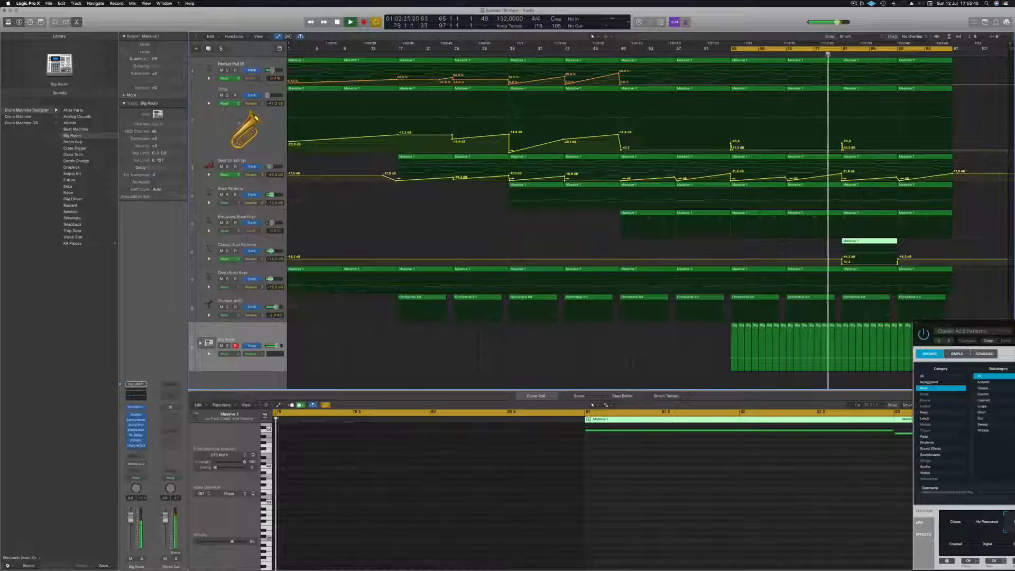
# Raise the Classic Acid Patterns track's volume and copy its Massive 1 region from bar 81 to bar 89
pyautogui.click(267, 243)
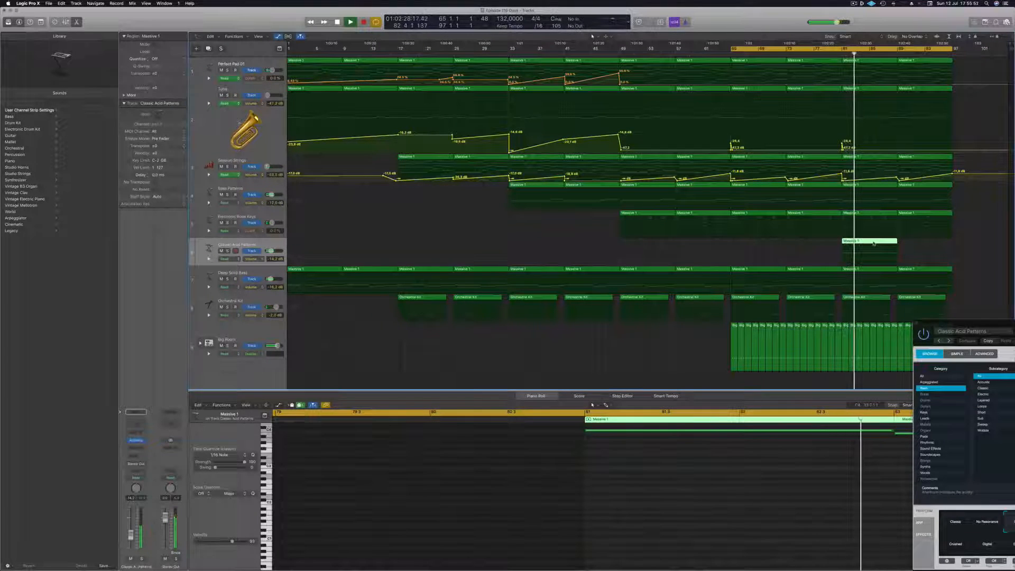
pyautogui.press('e')
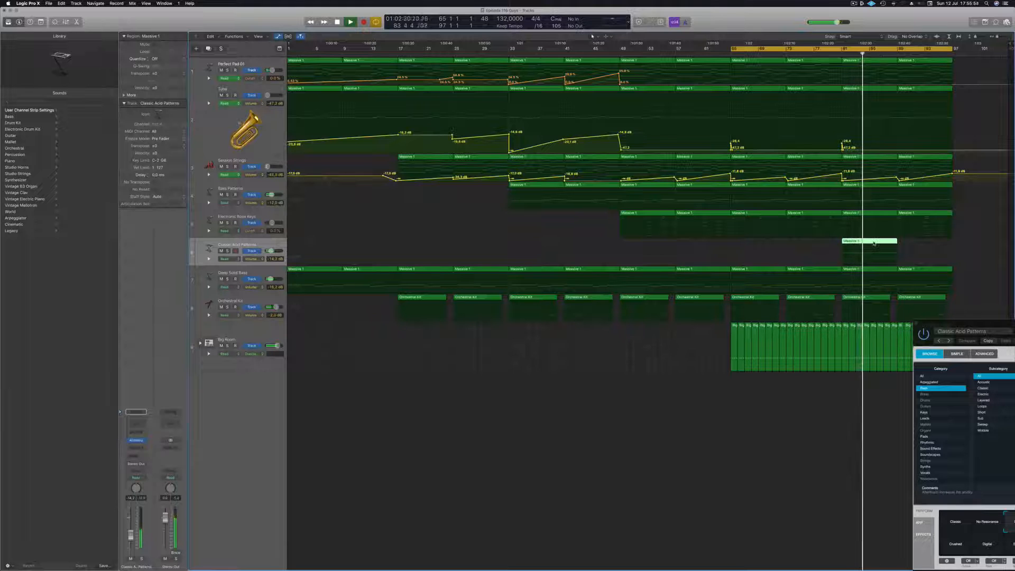
pyautogui.moveTo(869, 268); pyautogui.dragTo(869, 258)
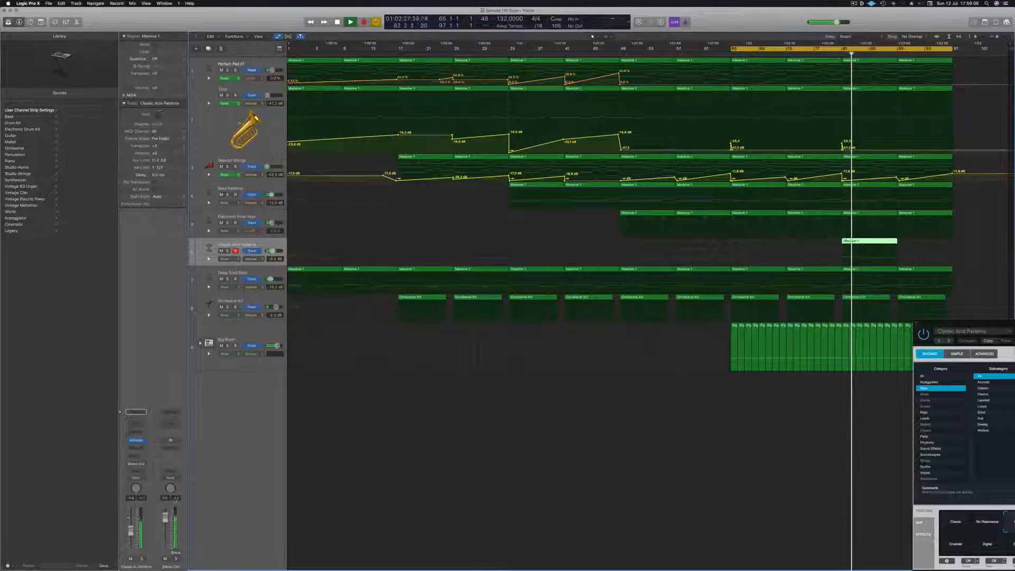
pyautogui.moveTo(872, 243); pyautogui.dragTo(927, 247)
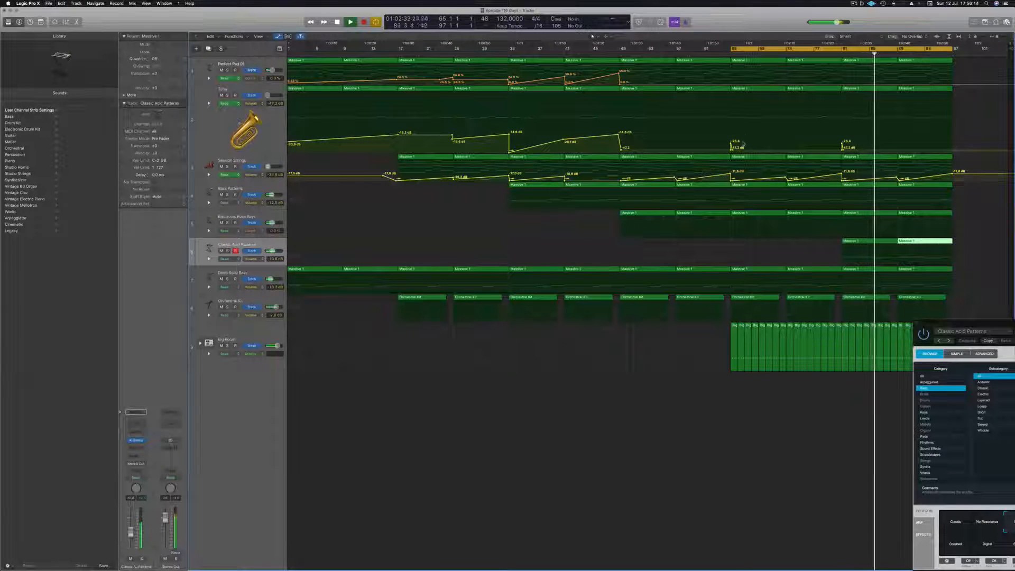
# Move the Classic Acid Patterns Alchemy window fully into view, then close and reopen it from the track's channel strip
pyautogui.moveTo(970, 322); pyautogui.dragTo(510, 199)
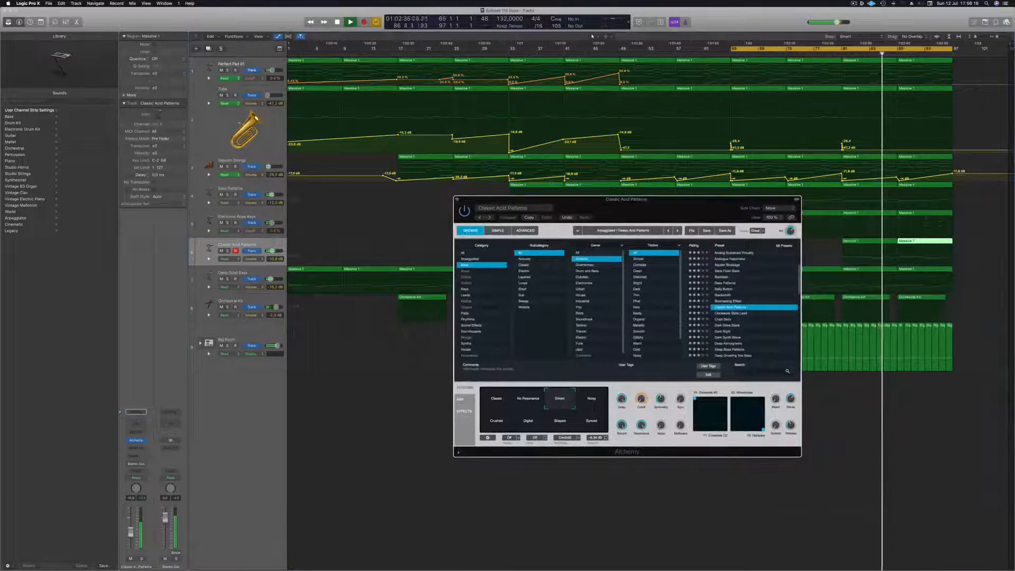
pyautogui.click(457, 200)
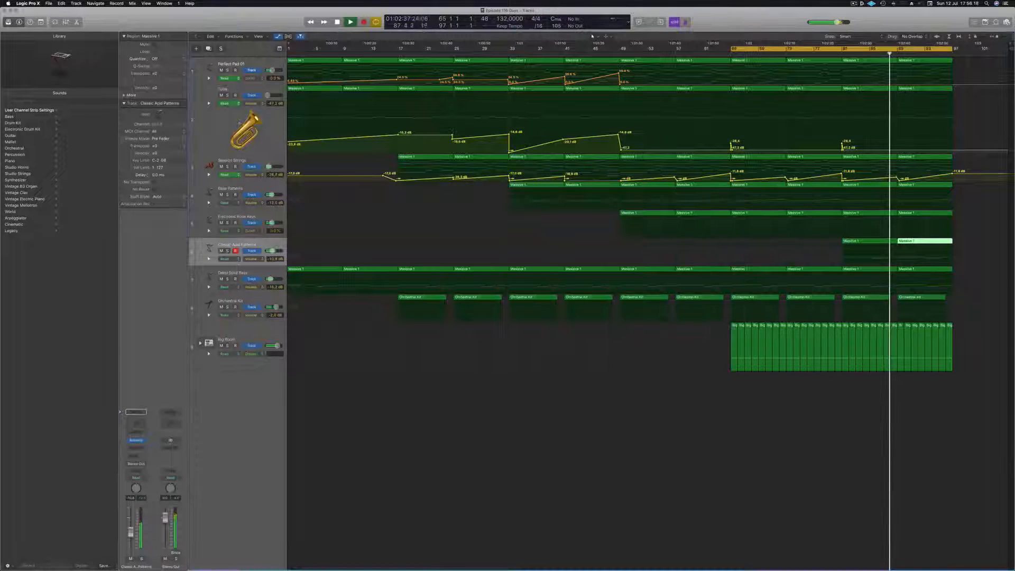
pyautogui.click(137, 439)
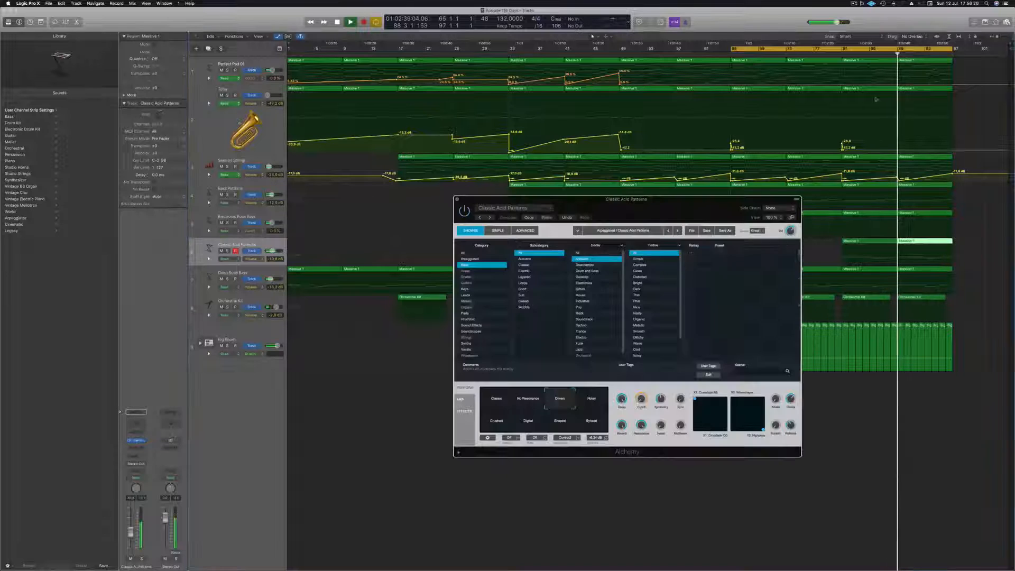
# Audition the Synced, Digital and Crushed variations in Alchemy while playing the Classic Acid Patterns section
pyautogui.click(837, 54)
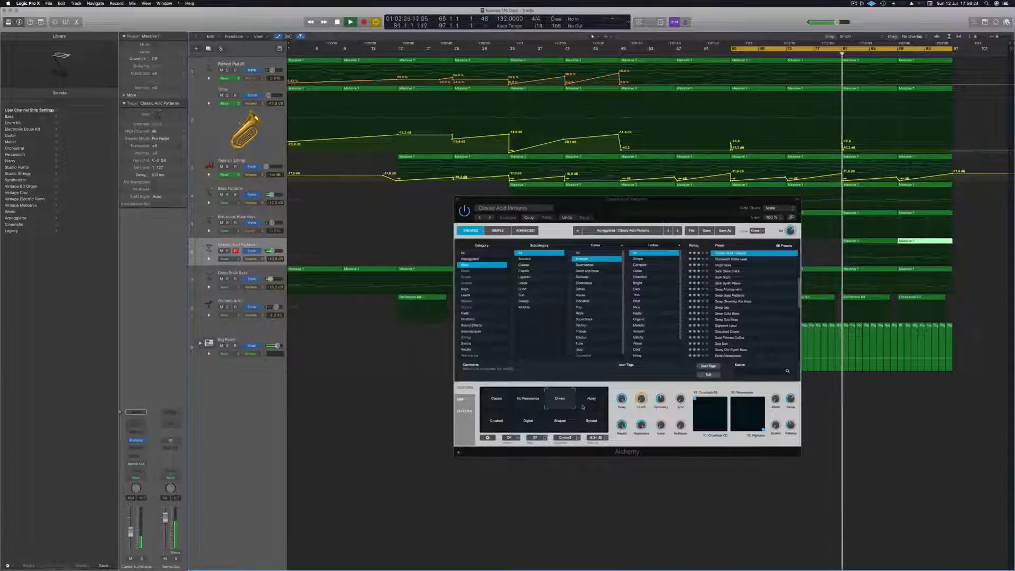
pyautogui.click(591, 420)
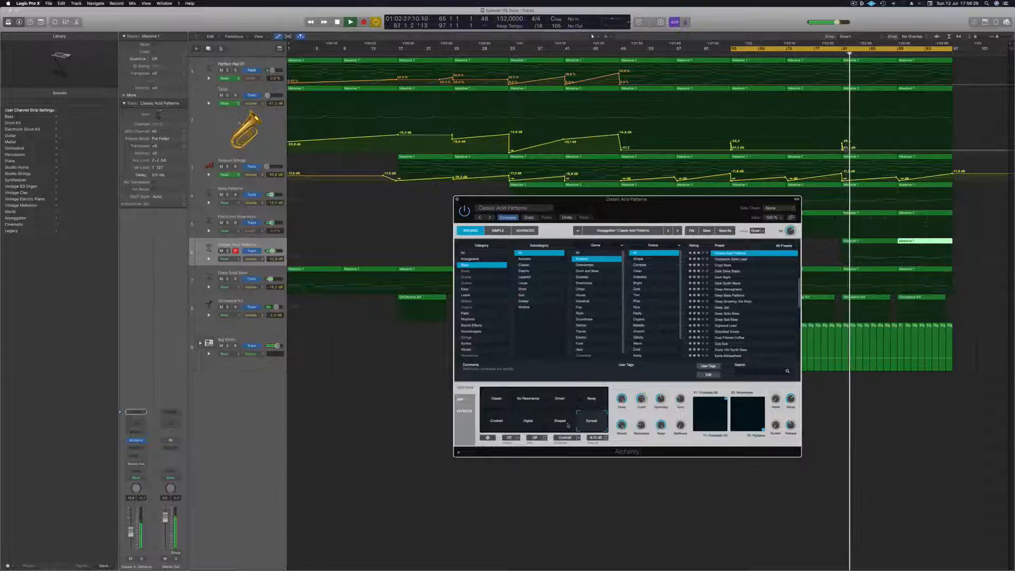
pyautogui.click(527, 421)
pyautogui.click(492, 414)
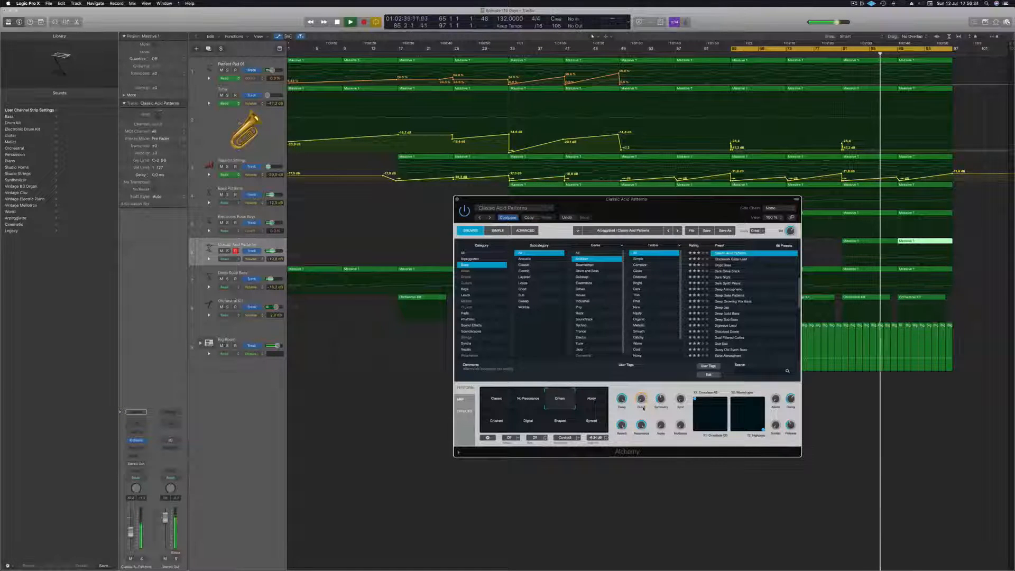
# Record Alchemy cutoff automation on Classic Acid Patterns in Touch mode and shape it into a rise from bar 81 to 97
pyautogui.click(835, 55)
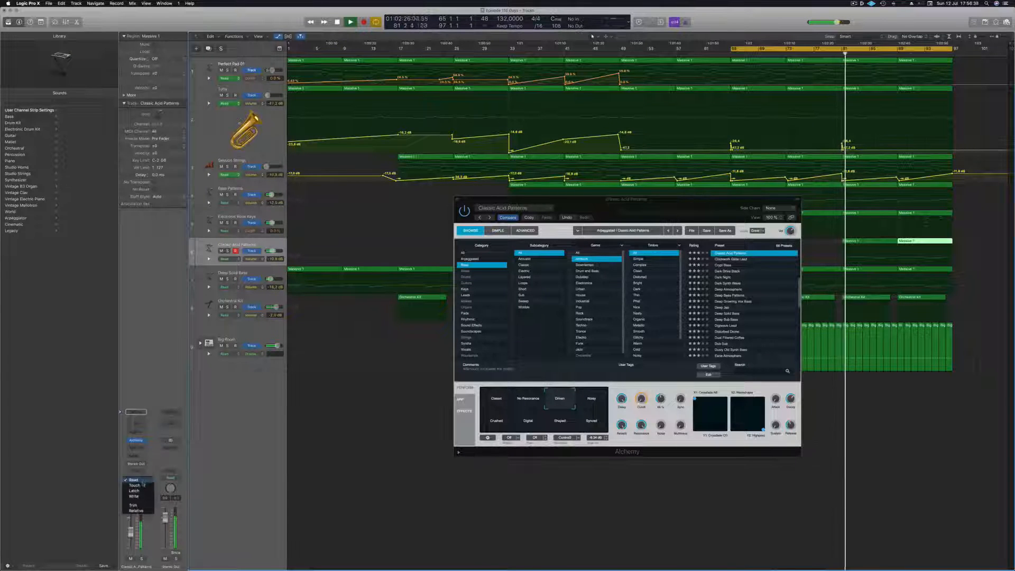
pyautogui.click(141, 485)
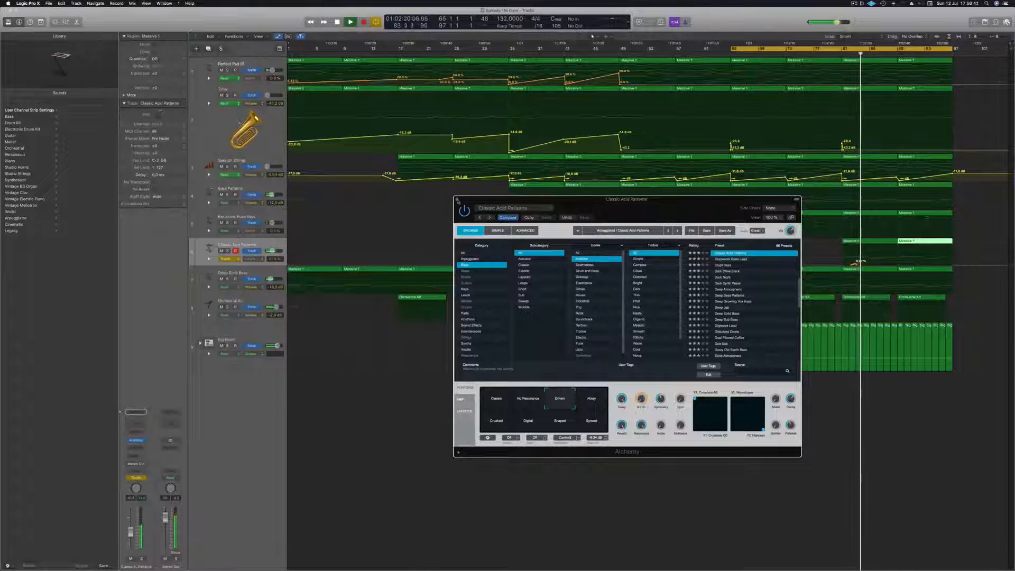
pyautogui.click(458, 200)
pyautogui.moveTo(852, 265); pyautogui.dragTo(952, 257)
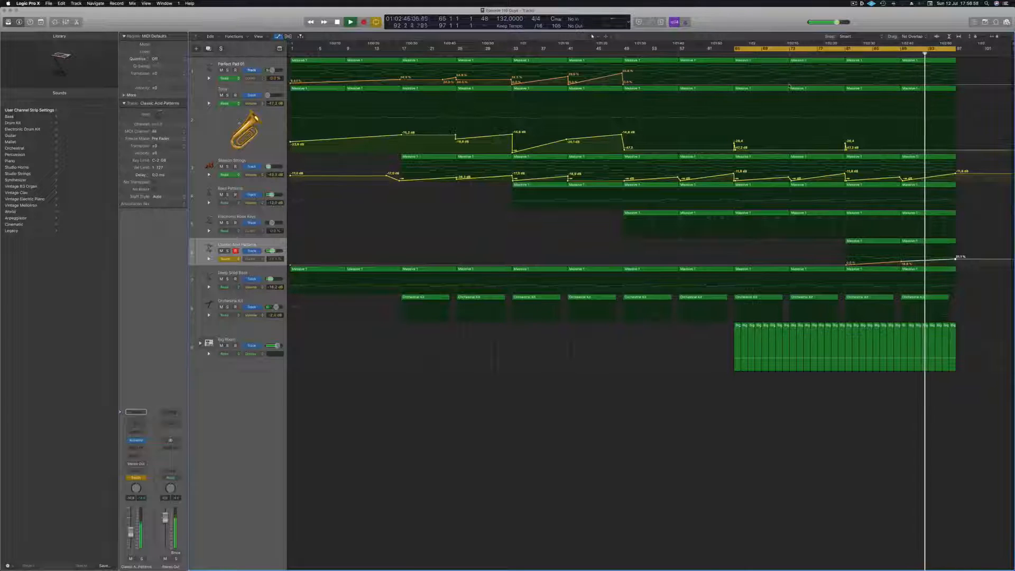
# Extend the cycle range to bars 1 to 101 and play the arrangement from the start
pyautogui.moveTo(955, 48); pyautogui.dragTo(985, 49)
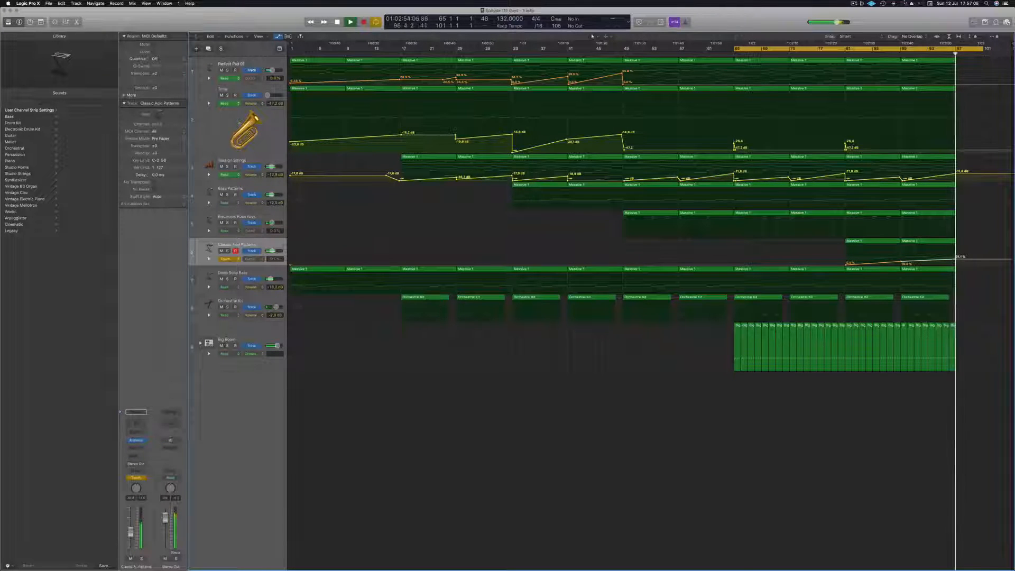
pyautogui.click(853, 4)
pyautogui.click(853, 4)
pyautogui.press('space')
pyautogui.moveTo(734, 51); pyautogui.dragTo(245, 83)
pyautogui.press('space')
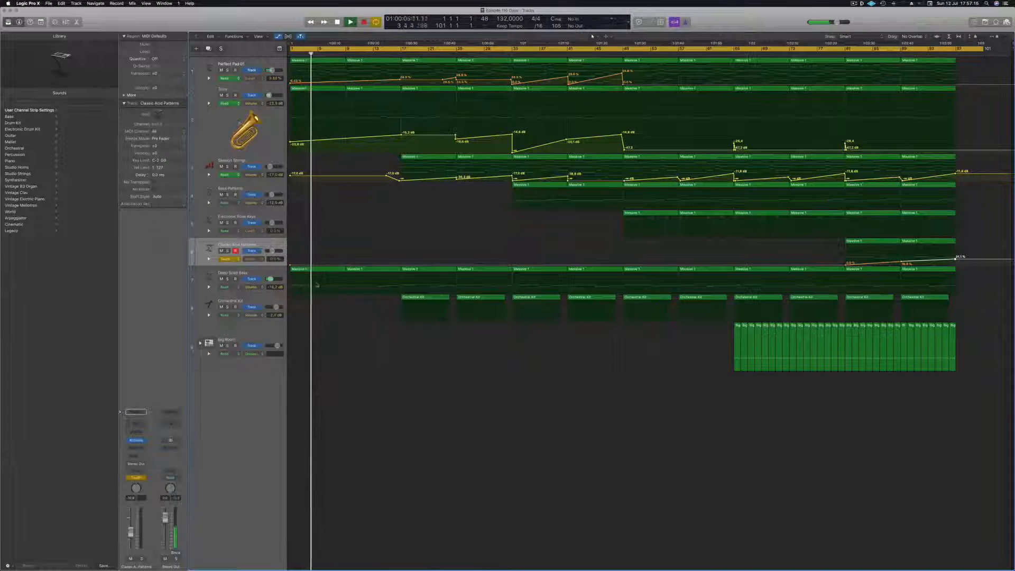
# Adjust the track zoom, select the Big Room track and expand it to show its individual drum subtracks
pyautogui.scroll(3, 384, 433)
pyautogui.scroll(5, 383, 434)
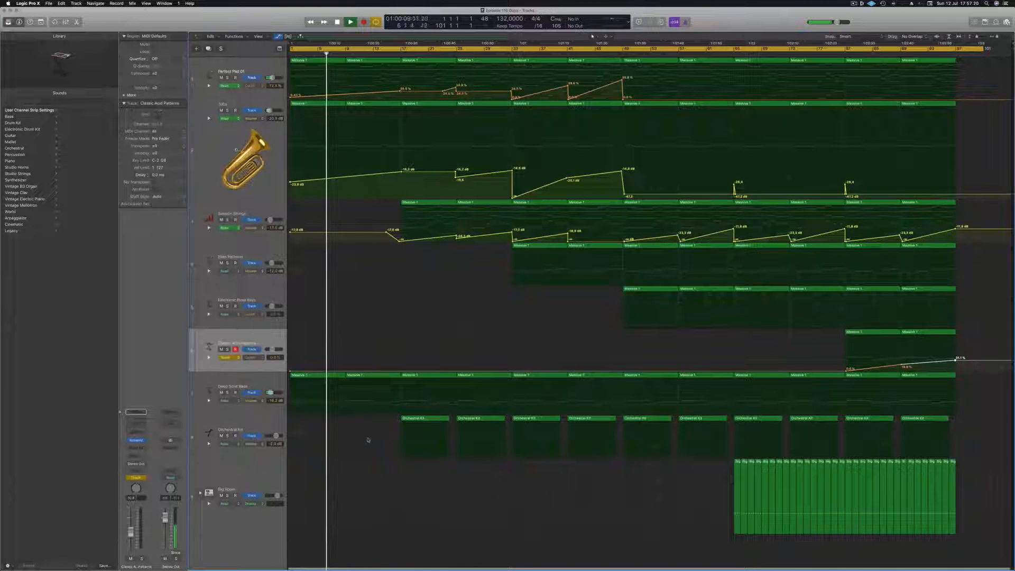
pyautogui.scroll(-3, 366, 441)
pyautogui.scroll(-3, 366, 441)
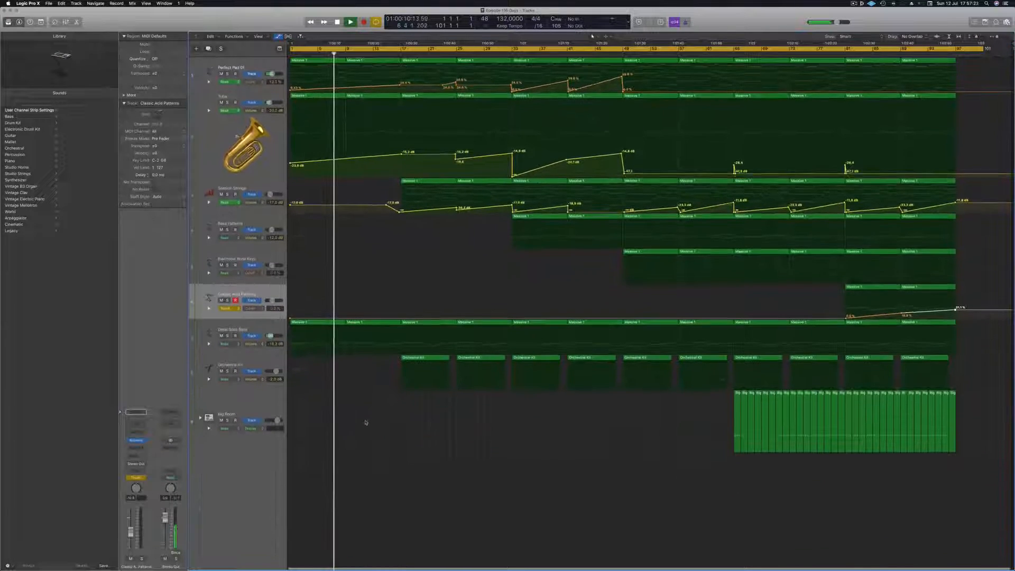
pyautogui.click(249, 286)
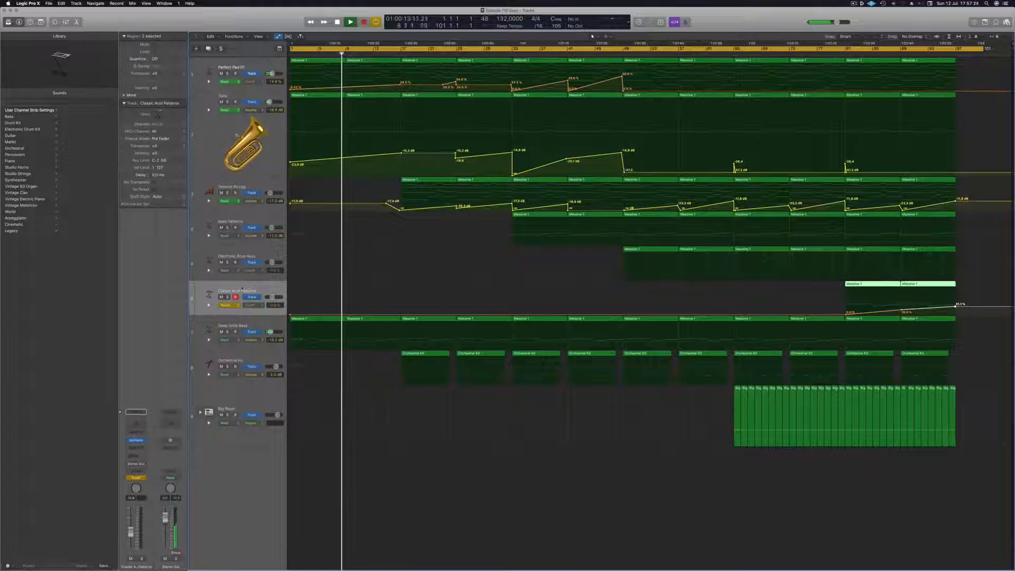
pyautogui.click(242, 398)
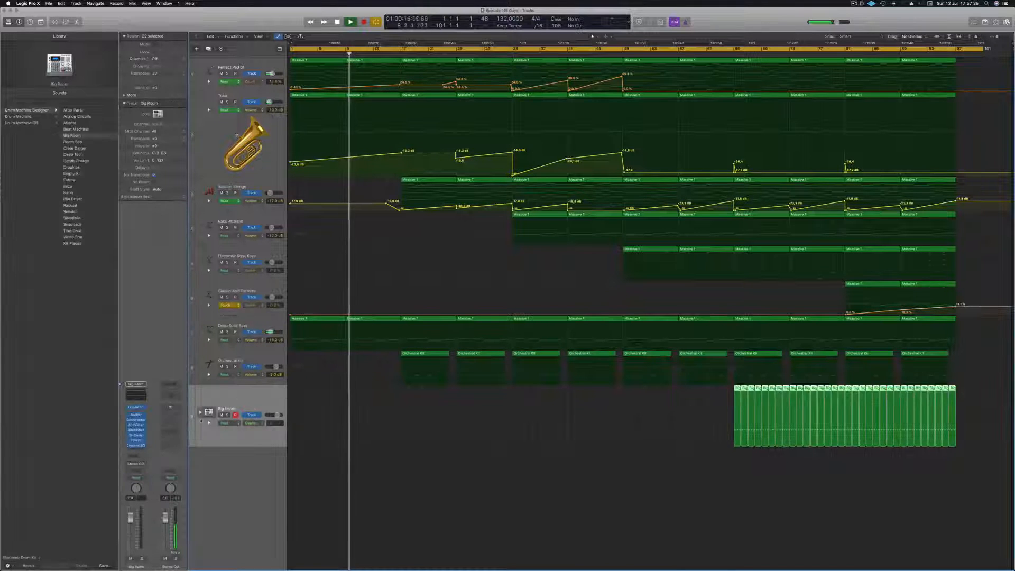
pyautogui.scroll(-3, 398, 431)
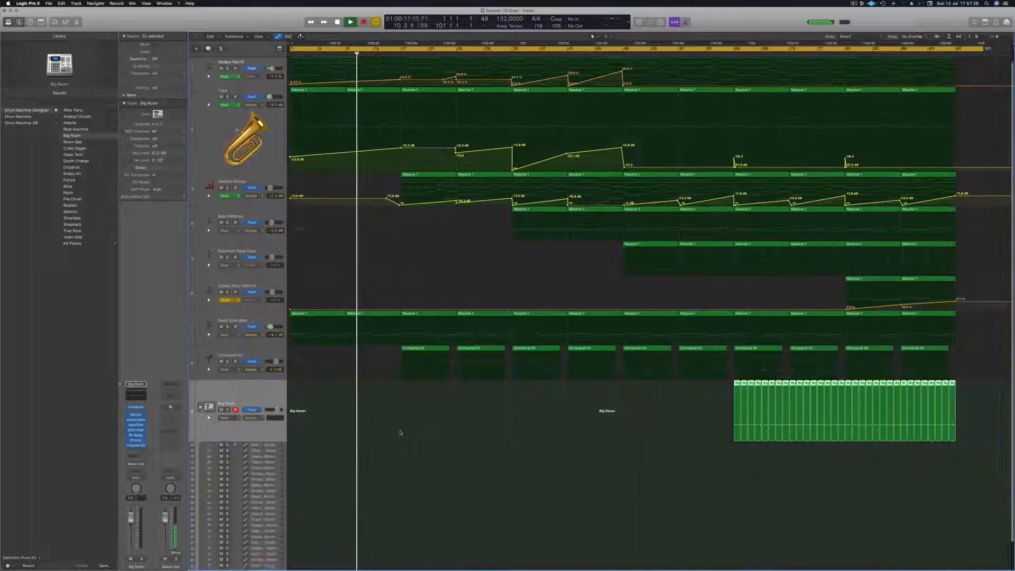
pyautogui.click(554, 463)
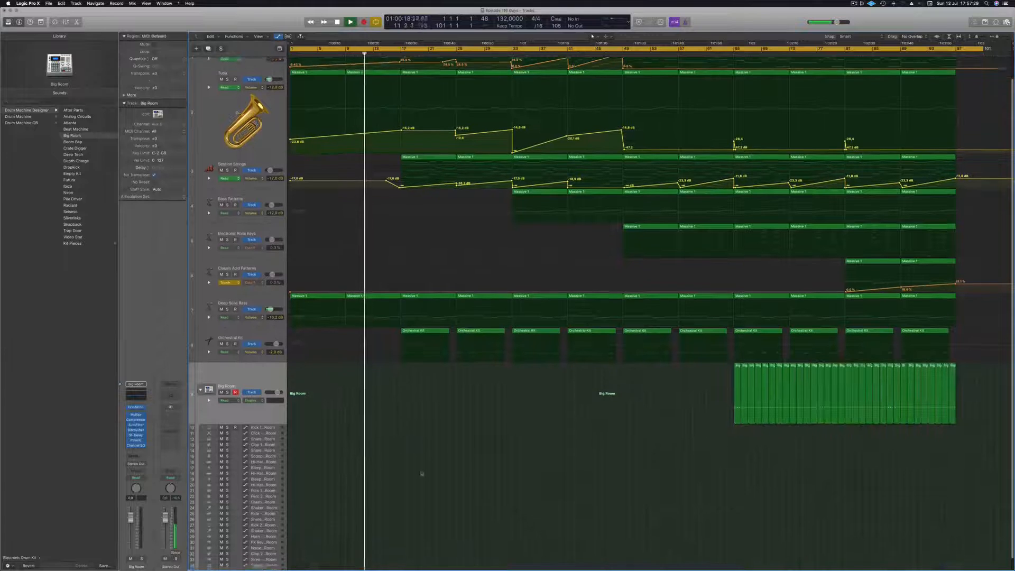
pyautogui.scroll(-3, 475, 476)
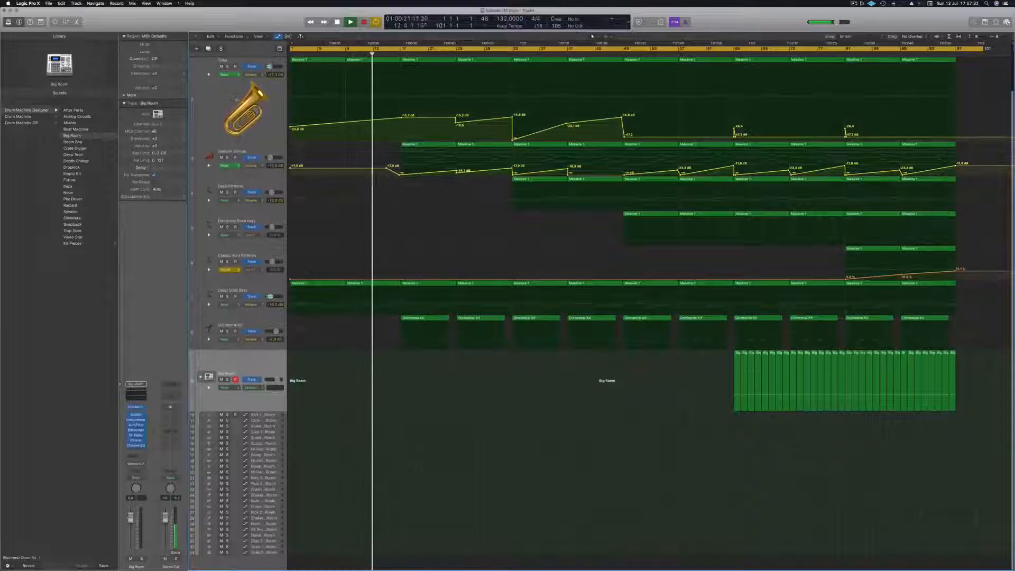
# Copy a Big Room region to bar 17 on the FX Reverse subtrack and reduce it to a single note in the Piano Roll
pyautogui.moveTo(737, 384); pyautogui.dragTo(254, 501)
pyautogui.doubleClick(404, 529)
pyautogui.press('Delete')
# Transpose the note at bar 17 up by semitones to the FX Reverse sound and play from just before it
pyautogui.hotkey('alt', 'Up')
pyautogui.hotkey('alt', 'Up')
pyautogui.hotkey('alt', 'Up')
pyautogui.hotkey('alt', 'Up')
pyautogui.hotkey('alt', 'Up')
pyautogui.hotkey('alt', 'Up')
pyautogui.hotkey('alt', 'Up')
pyautogui.hotkey('alt', 'Up')
pyautogui.hotkey('alt', 'Up')
pyautogui.hotkey('alt', 'Up')
pyautogui.hotkey('alt', 'Up')
pyautogui.hotkey('alt', 'Up')
pyautogui.hotkey('alt', 'Up')
pyautogui.hotkey('alt', 'Up')
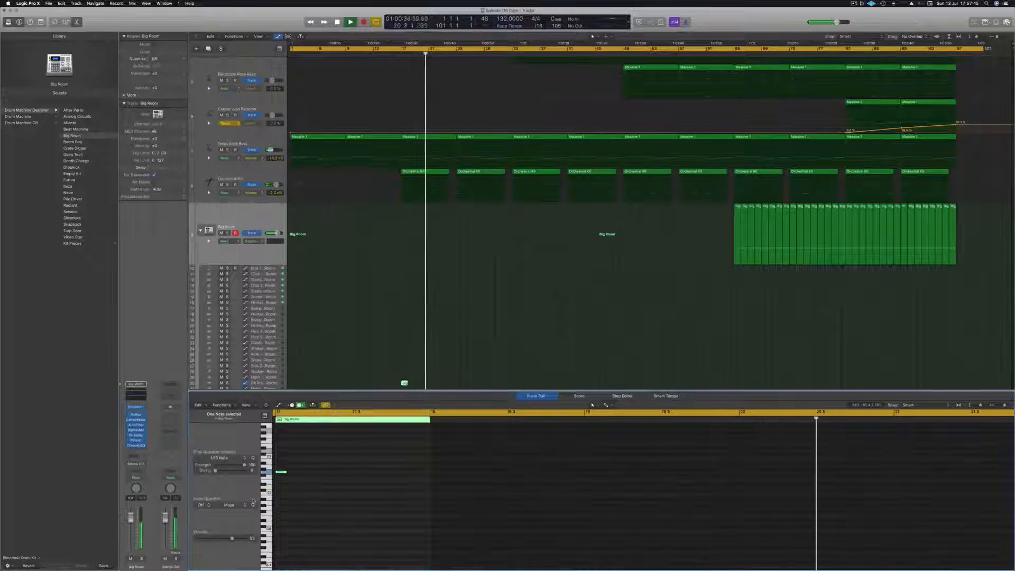
pyautogui.hotkey('alt', 'Up')
pyautogui.hotkey('alt', 'Up')
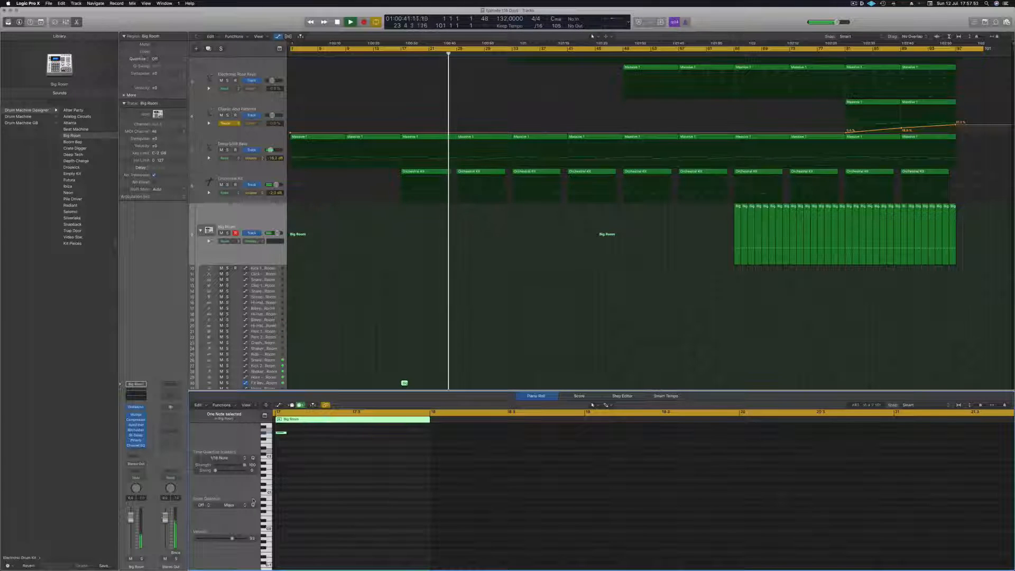
pyautogui.click(389, 52)
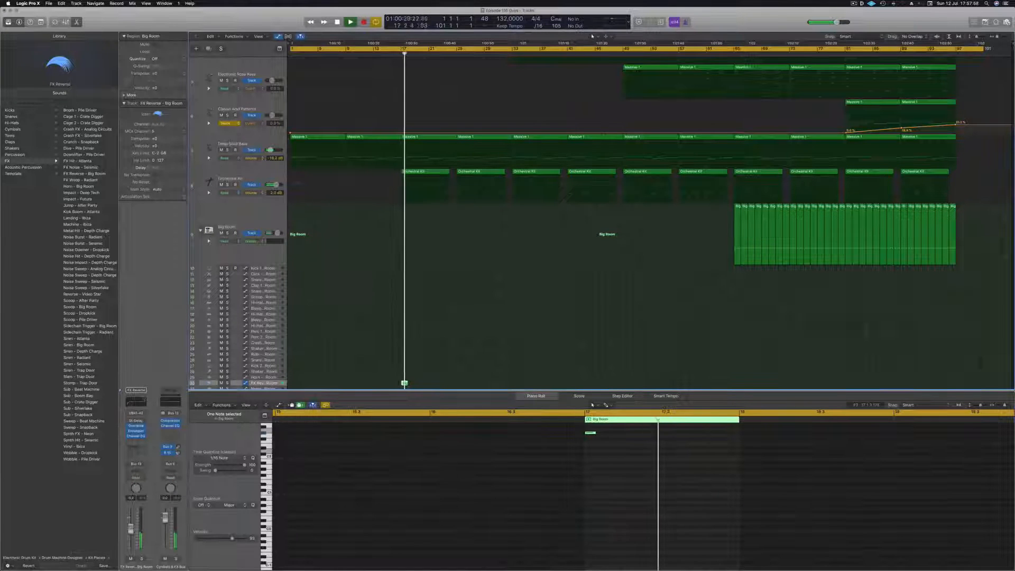
# Add a Bus 4 send to the FX Reverse subtrack and replace its sound with Noise Sweep - Seismic
pyautogui.click(137, 448)
pyautogui.moveTo(148, 459)
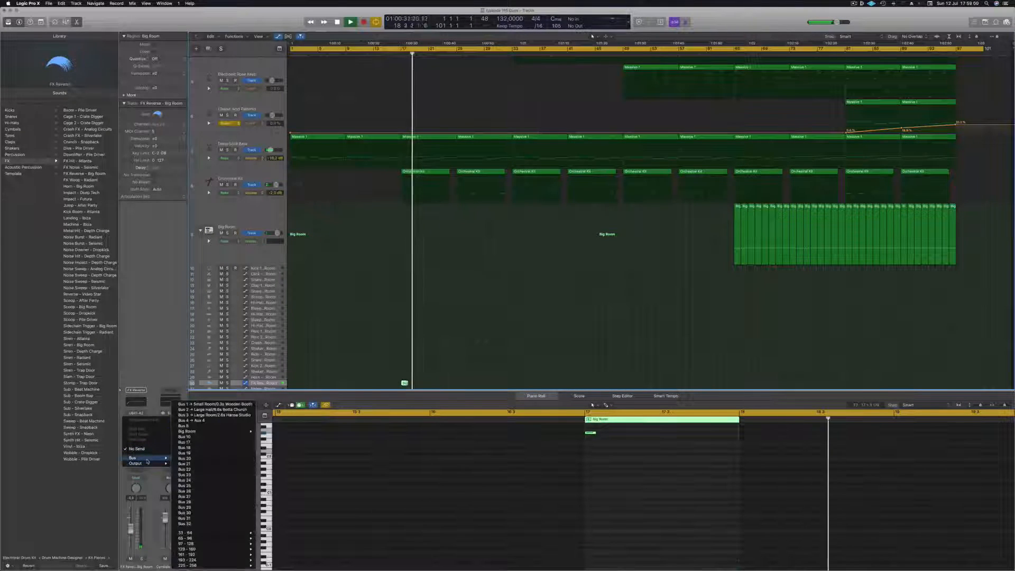
pyautogui.click(200, 420)
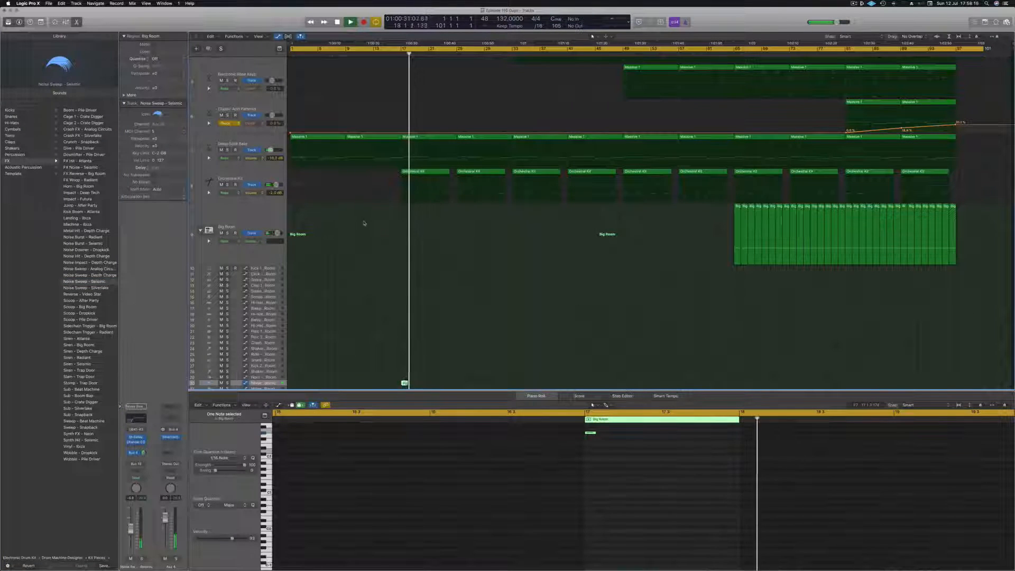
pyautogui.scroll(-2, 372, 231)
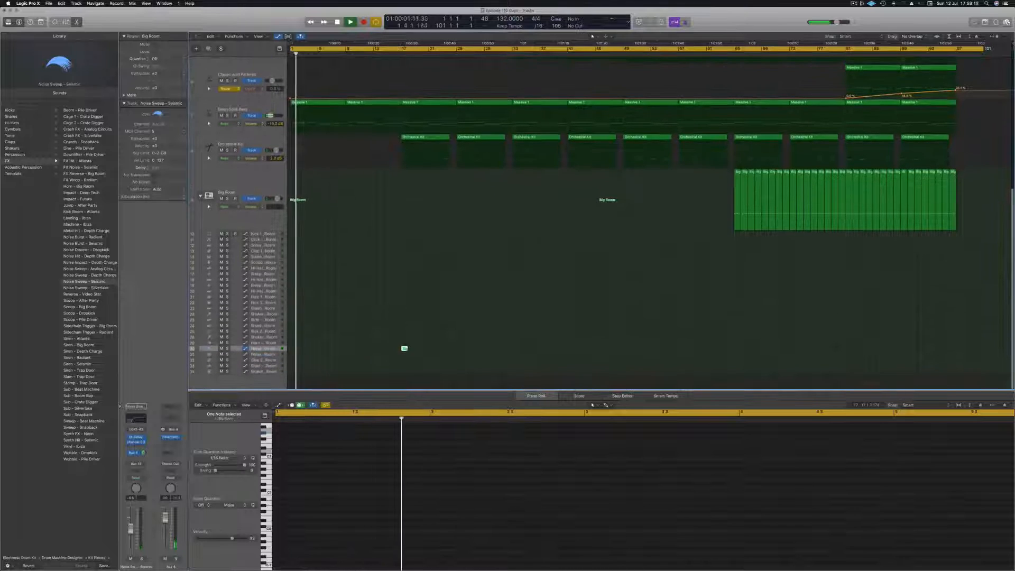
# Replace the FX subtrack's sound with Noise Hit - Depth Charge and play it from just before bar 17
pyautogui.scroll(1, 381, 236)
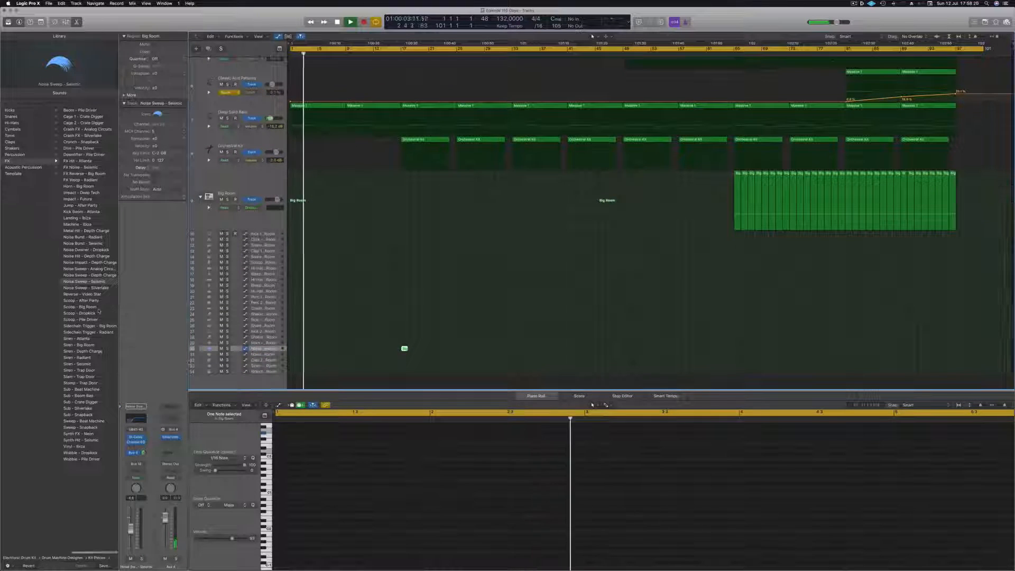
pyautogui.click(87, 255)
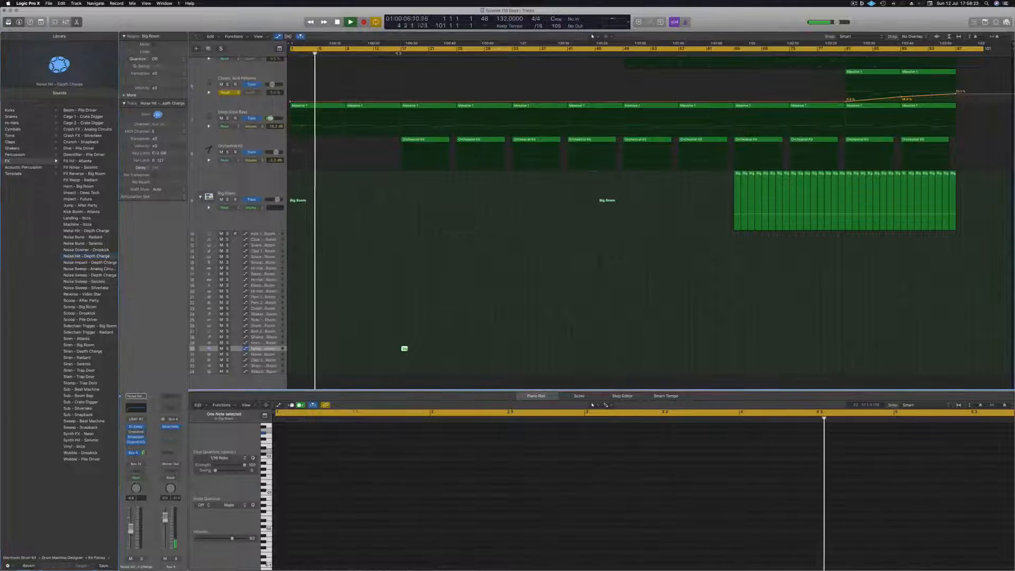
pyautogui.click(405, 348)
pyautogui.click(395, 55)
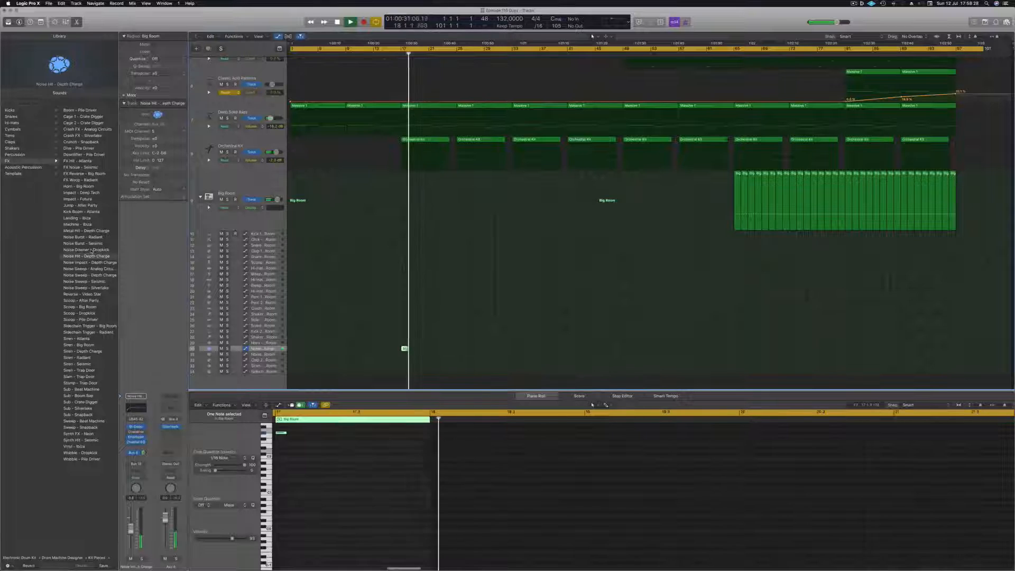
pyautogui.press('space')
pyautogui.press('space')
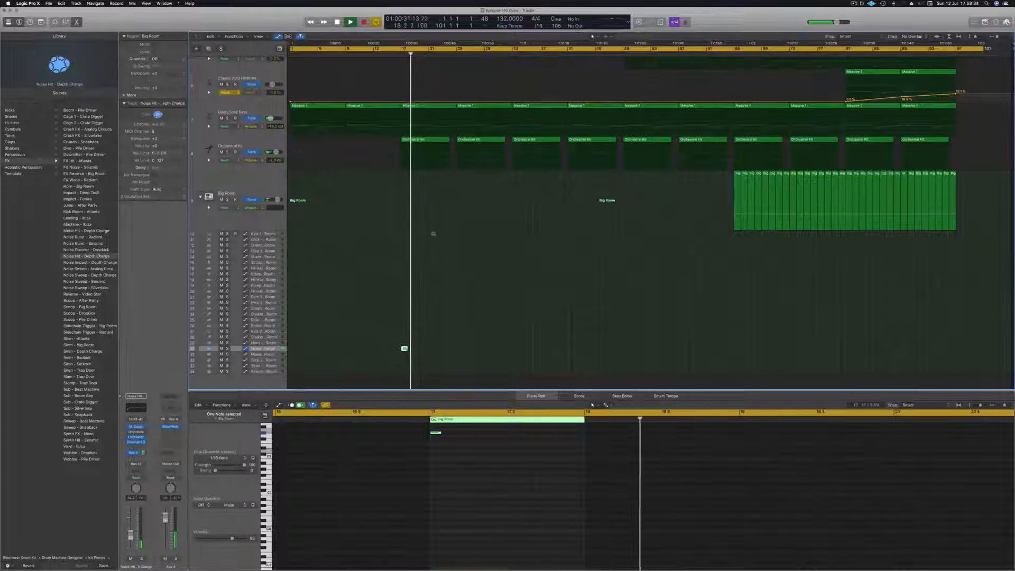
# Return playback to the start and select the Deep Solid Bass track for processing
pyautogui.press('Return')
pyautogui.scroll(5, 415, 276)
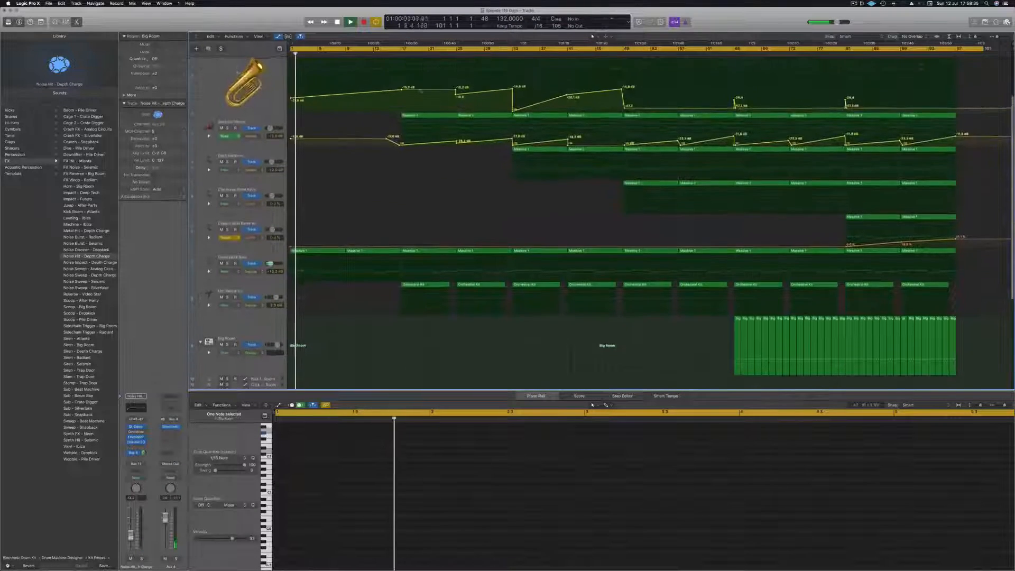
pyautogui.scroll(5, 434, 71)
pyautogui.press('Return')
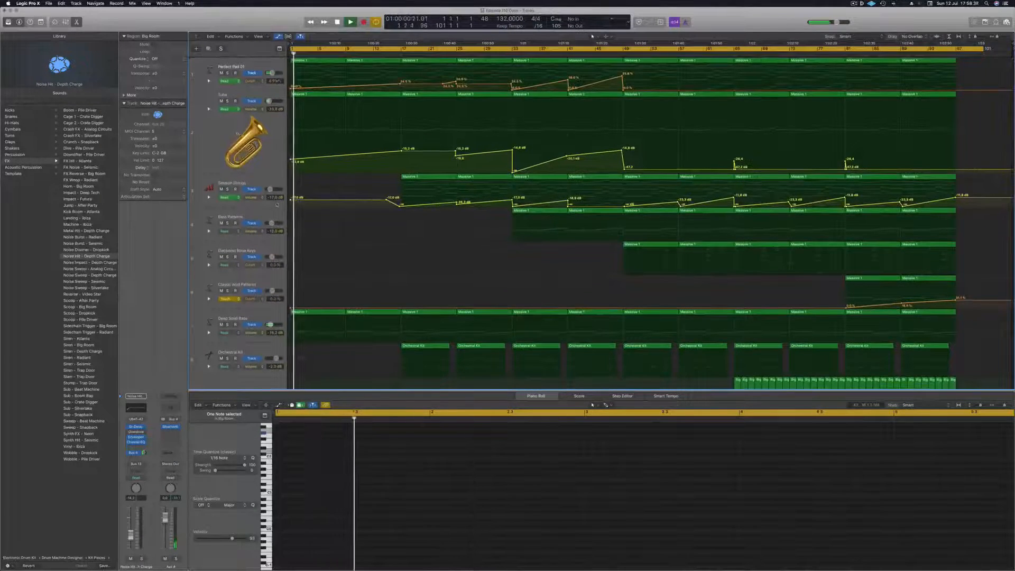
pyautogui.click(276, 312)
pyautogui.press('Return')
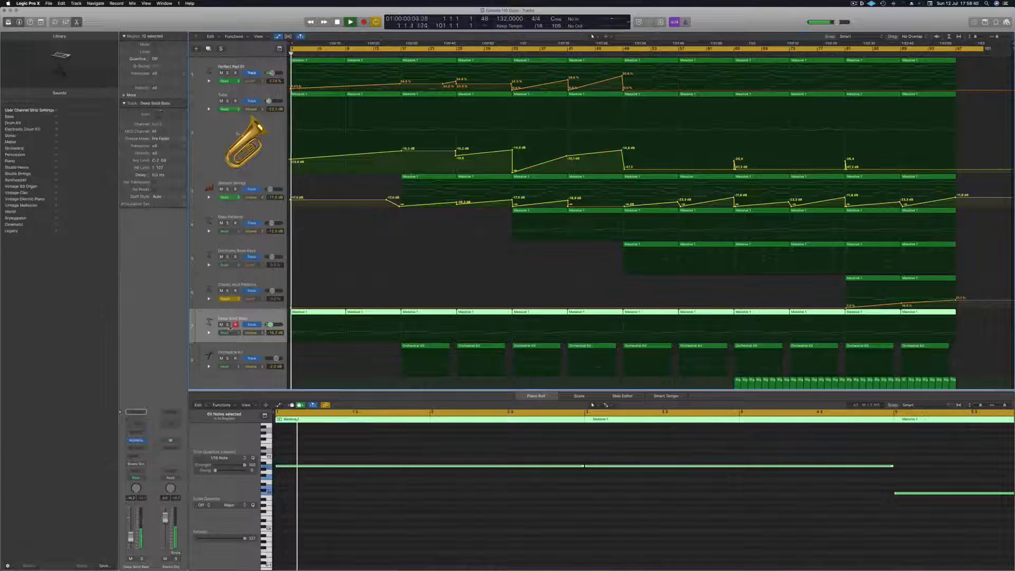
pyautogui.click(227, 324)
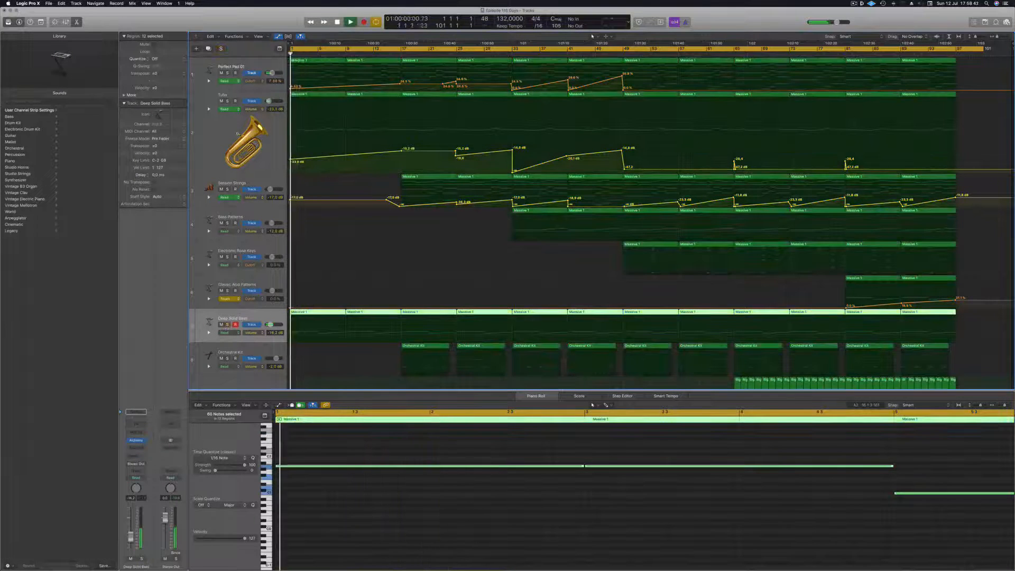
# Insert a Channel EQ on Deep Solid Bass and set its high cut to 94 Hz at 48 dB/Oct
pyautogui.click(135, 422)
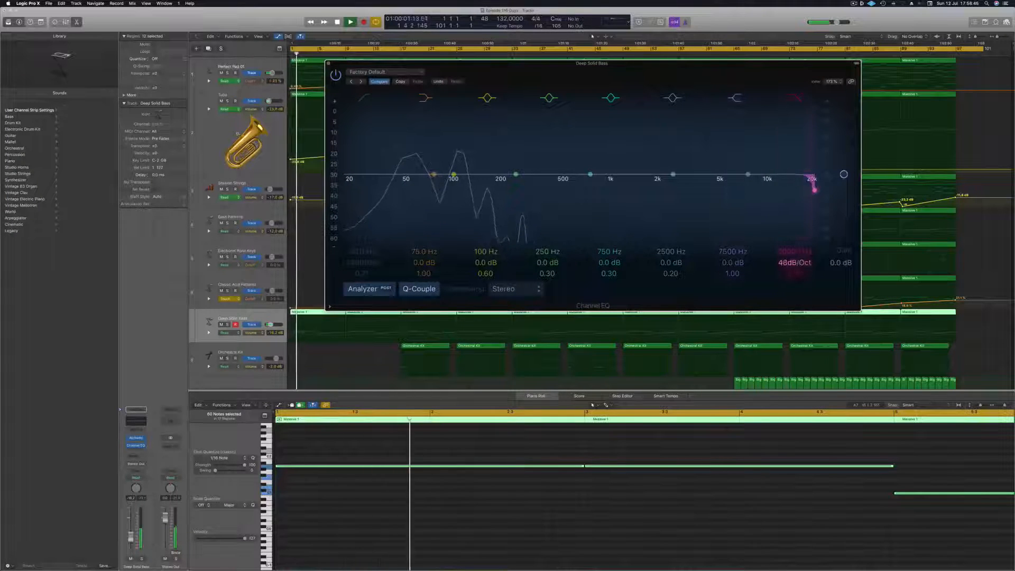
pyautogui.moveTo(814, 190); pyautogui.dragTo(449, 190)
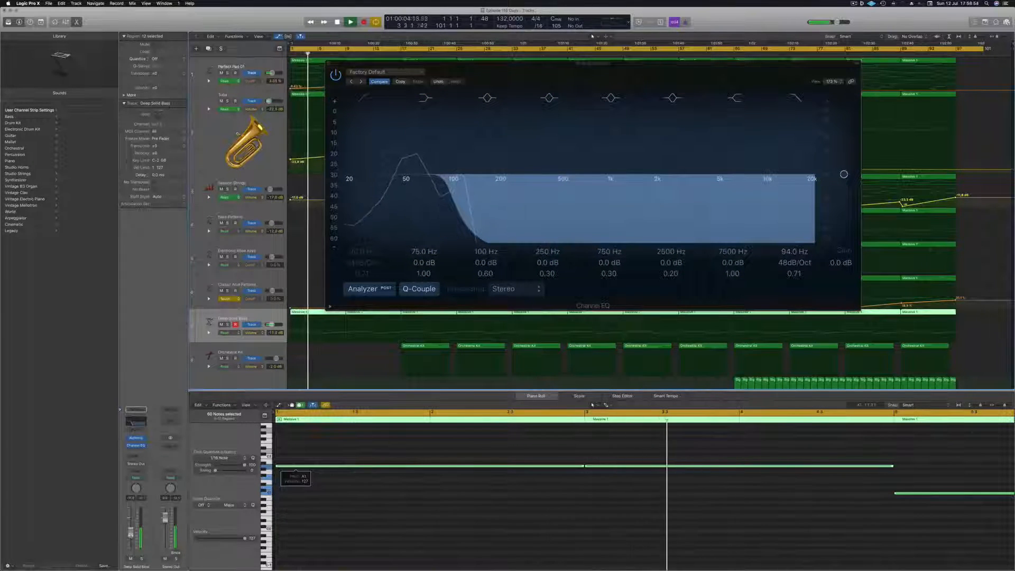
pyautogui.click(327, 64)
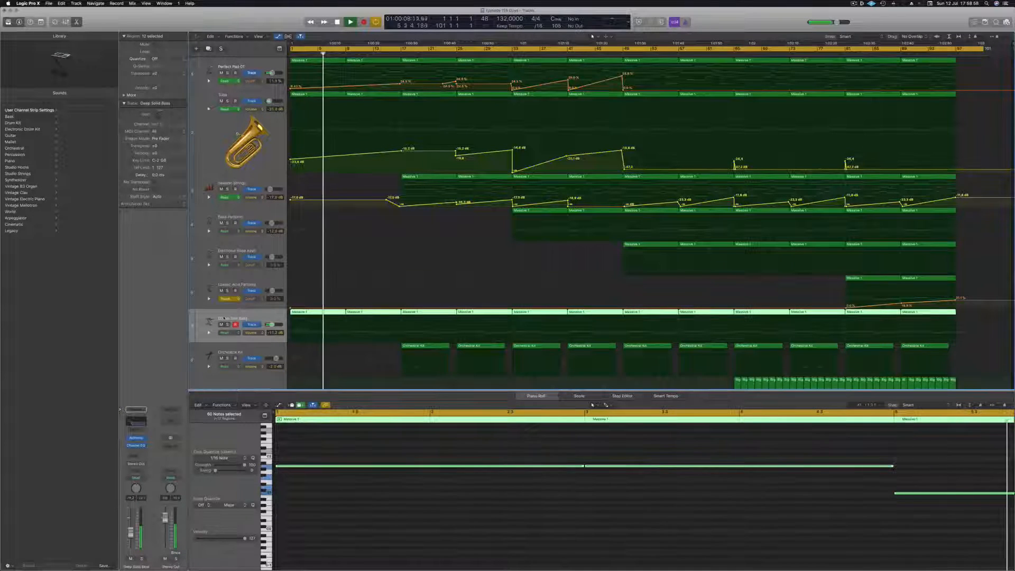
# Play from the start and add a stereo Compressor to Deep Solid Bass using the Vintage Opto circuit
pyautogui.press('Return')
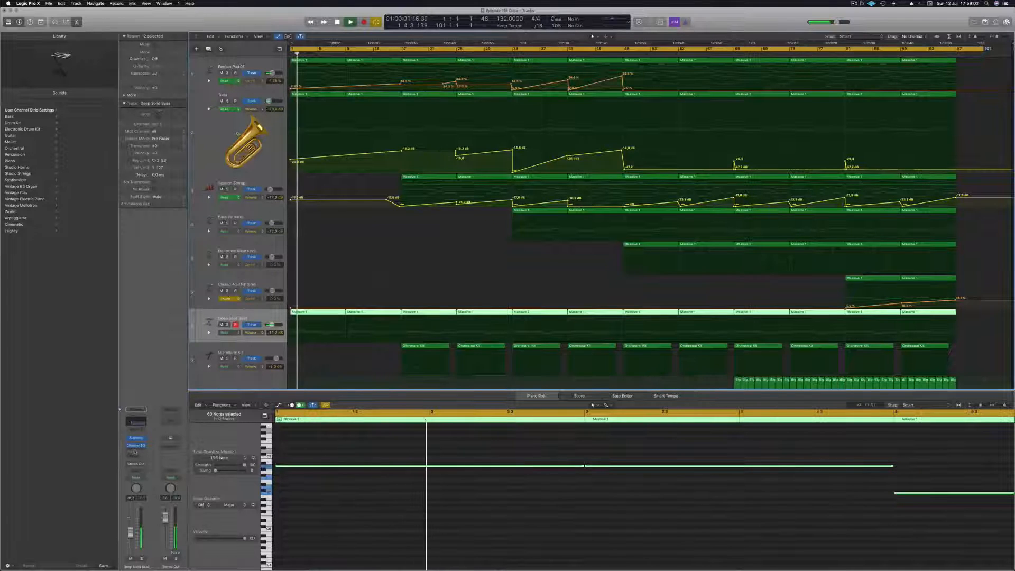
pyautogui.click(135, 452)
pyautogui.moveTo(154, 486)
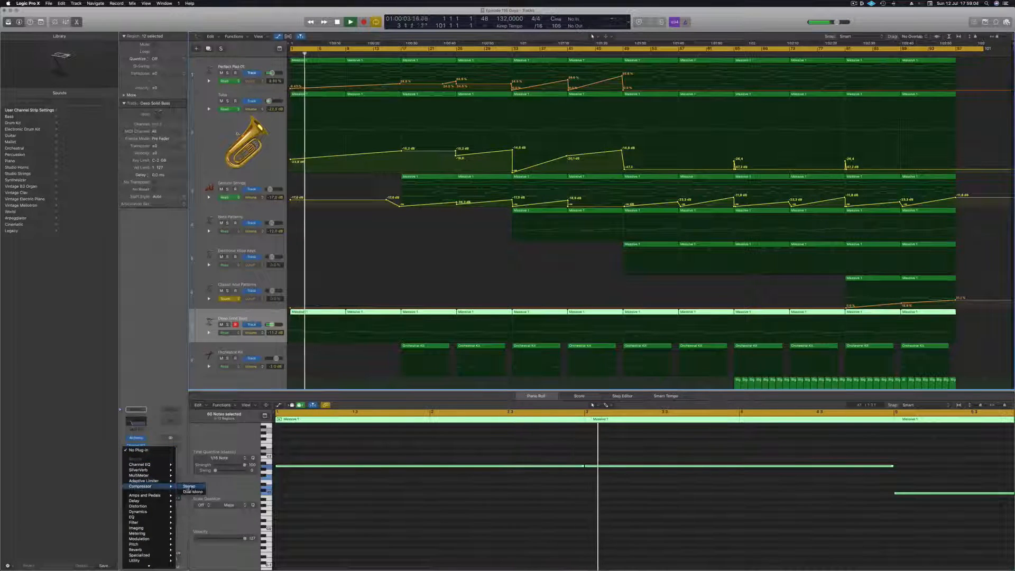
pyautogui.click(189, 485)
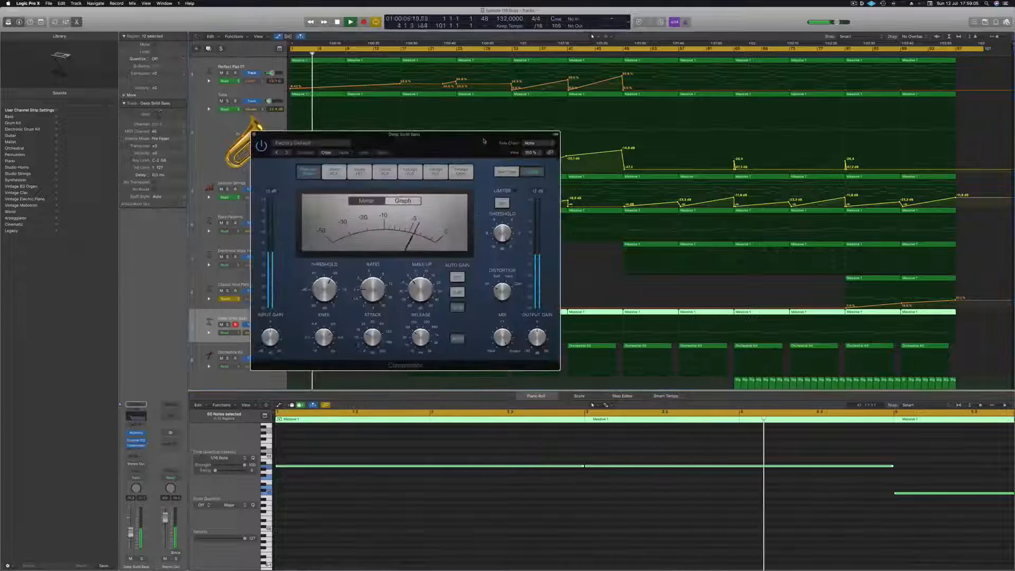
pyautogui.click(462, 173)
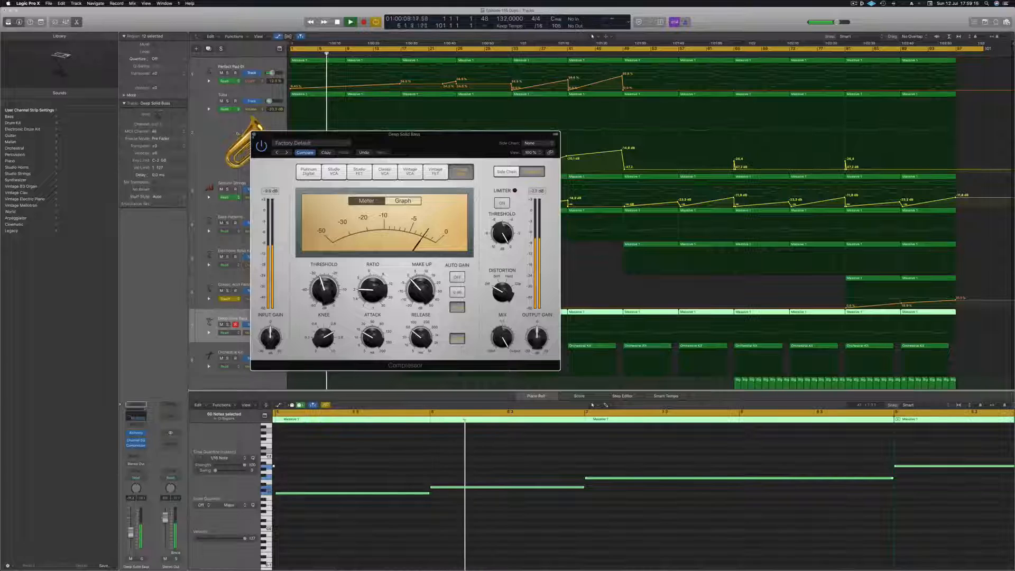
pyautogui.click(254, 135)
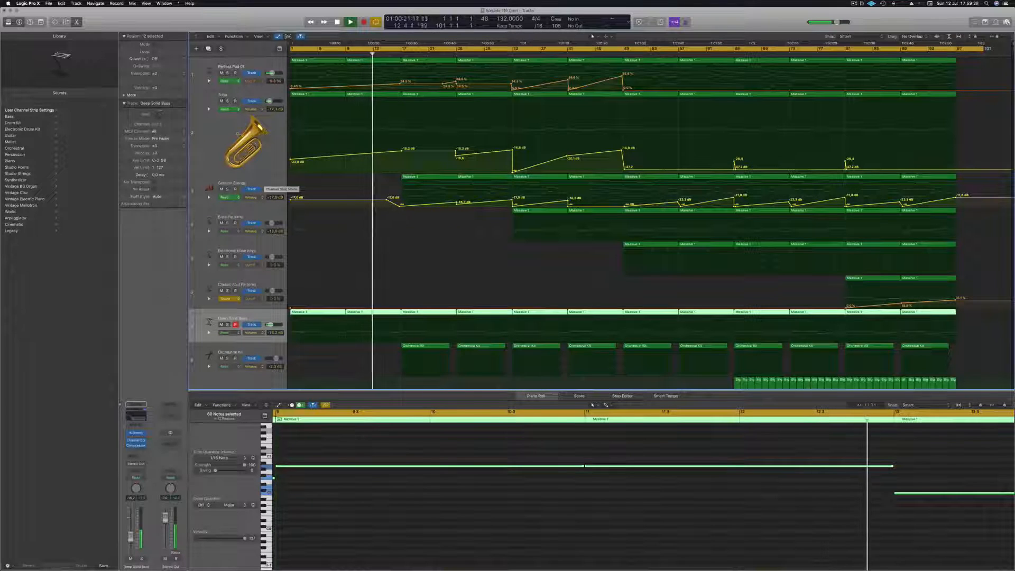
# Select the Tuba track and lower the Perfect Pad 01 automation with an added point at bar 17
pyautogui.click(202, 156)
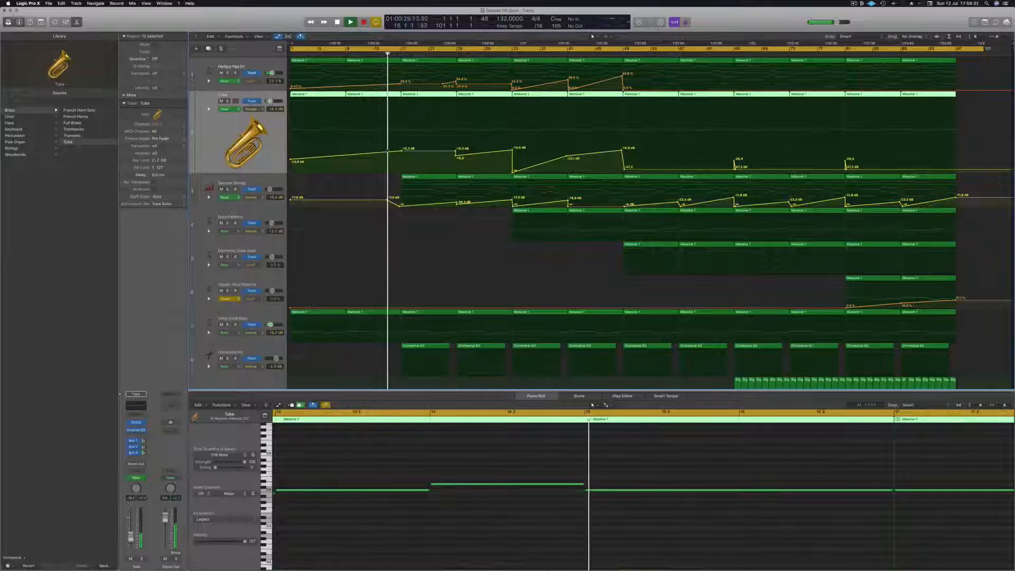
pyautogui.click(403, 85)
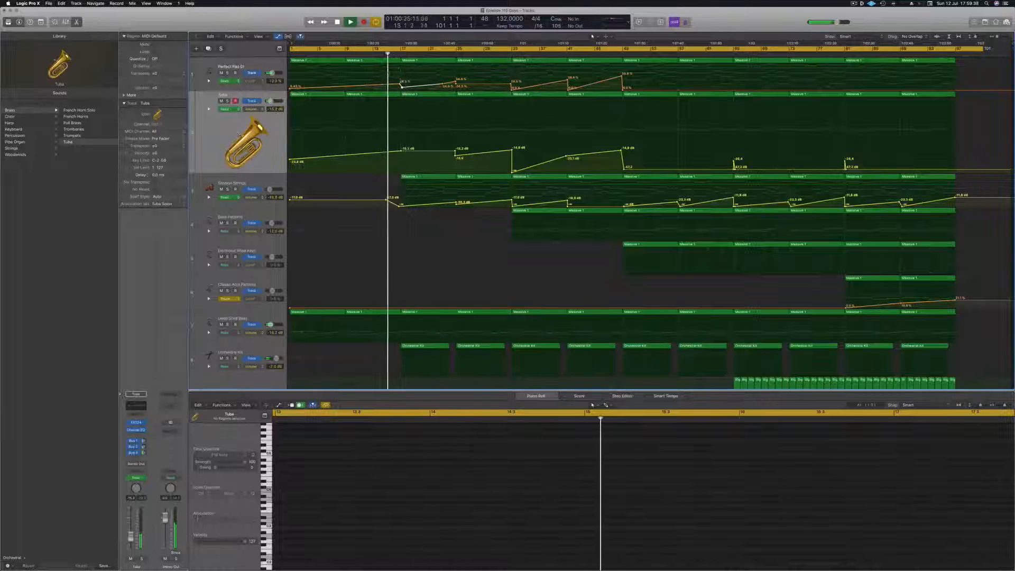
pyautogui.scroll(5, 394, 78)
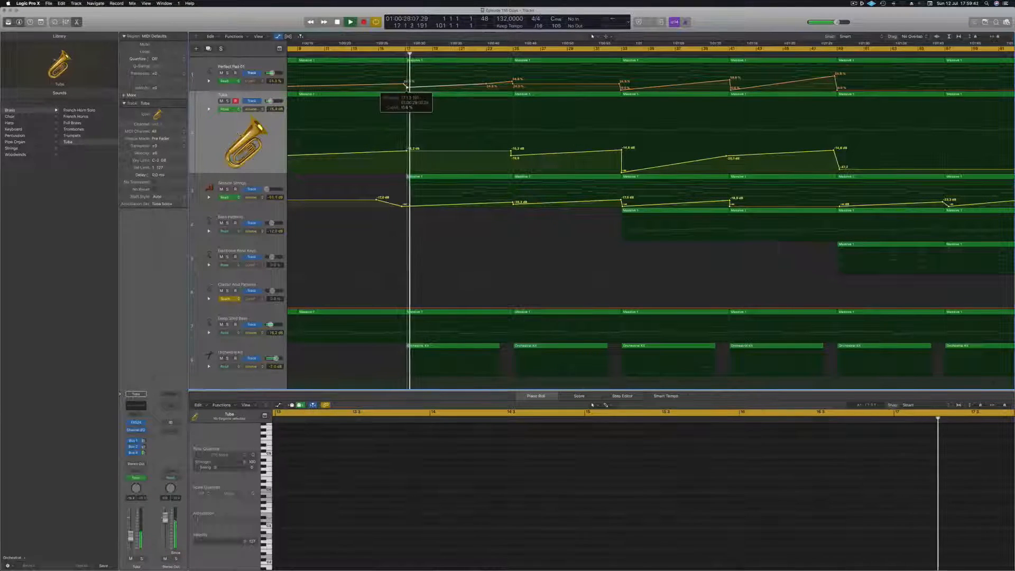
pyautogui.scroll(-5, 406, 95)
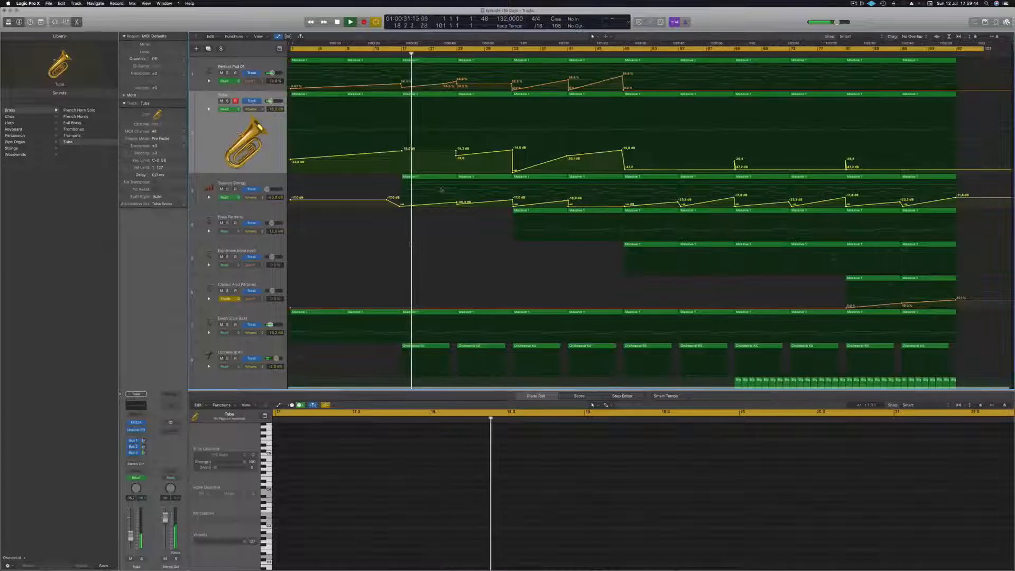
# Select the Session Strings track, show the automation lanes and lower the Tuba volume automation point at bar 25
pyautogui.scroll(-3, 417, 235)
pyautogui.scroll(-3, 416, 239)
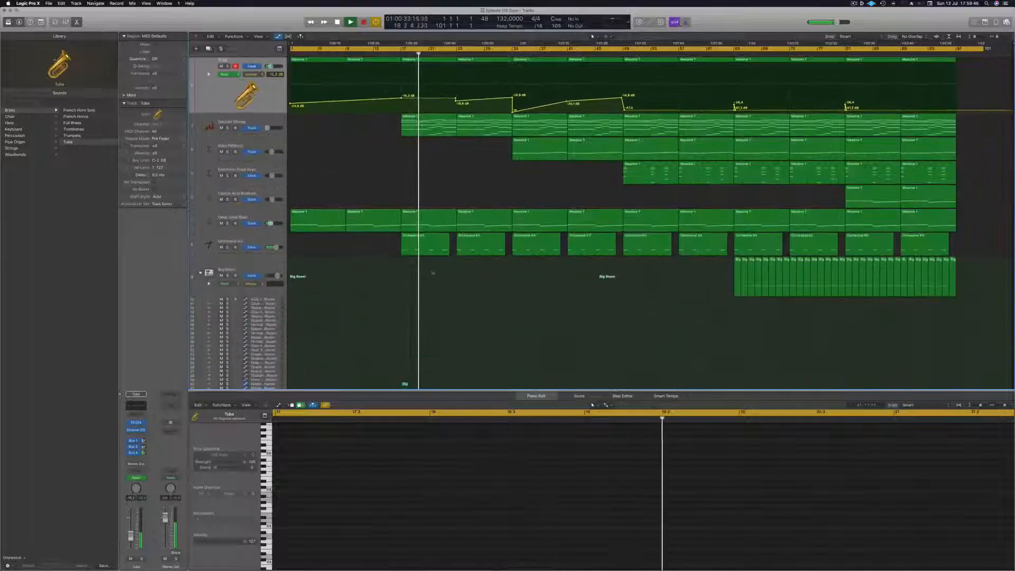
pyautogui.scroll(-1, 436, 270)
pyautogui.scroll(3, 436, 270)
pyautogui.click(239, 133)
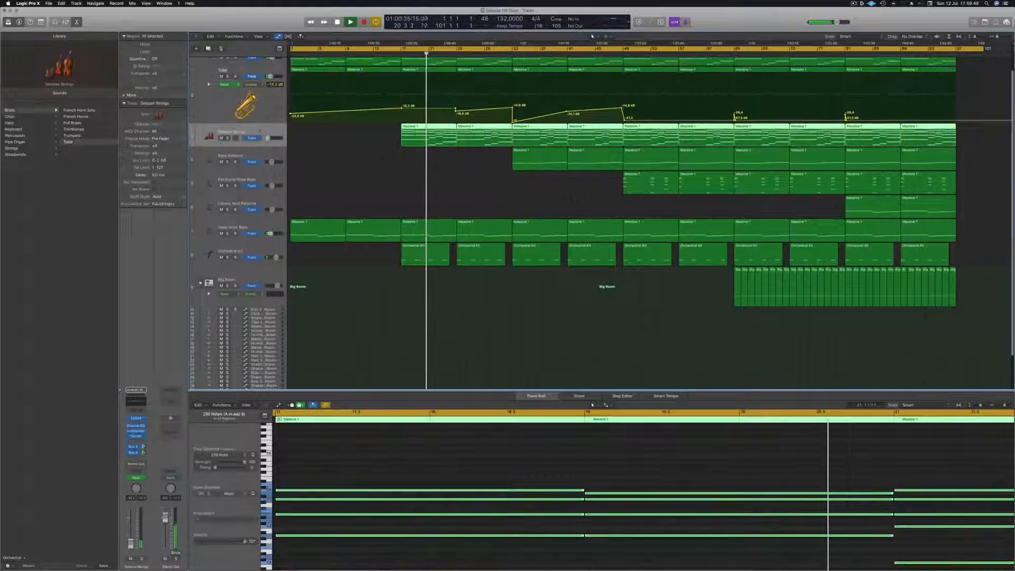
pyautogui.press('a')
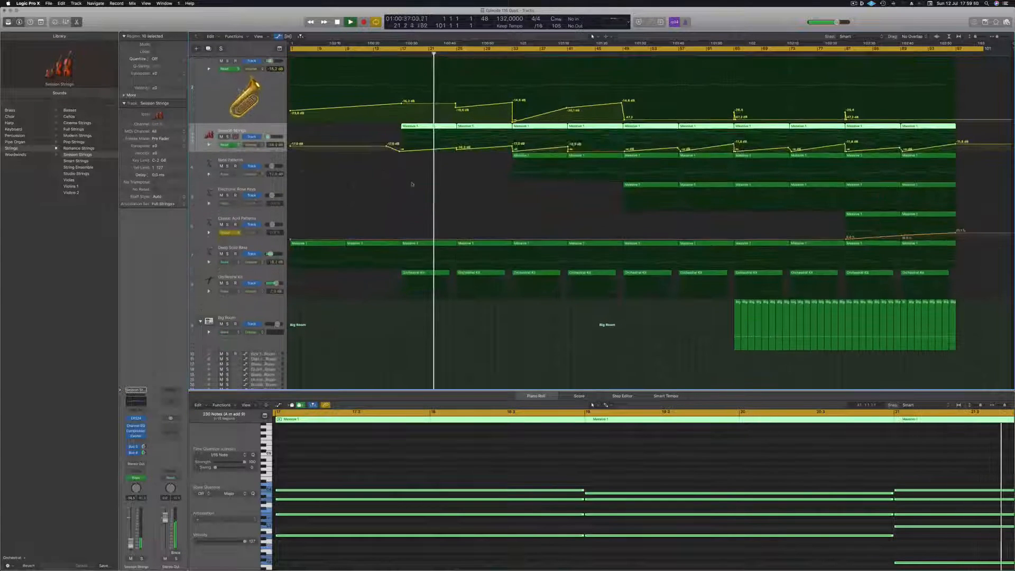
pyautogui.scroll(1, 418, 183)
pyautogui.scroll(4, 444, 165)
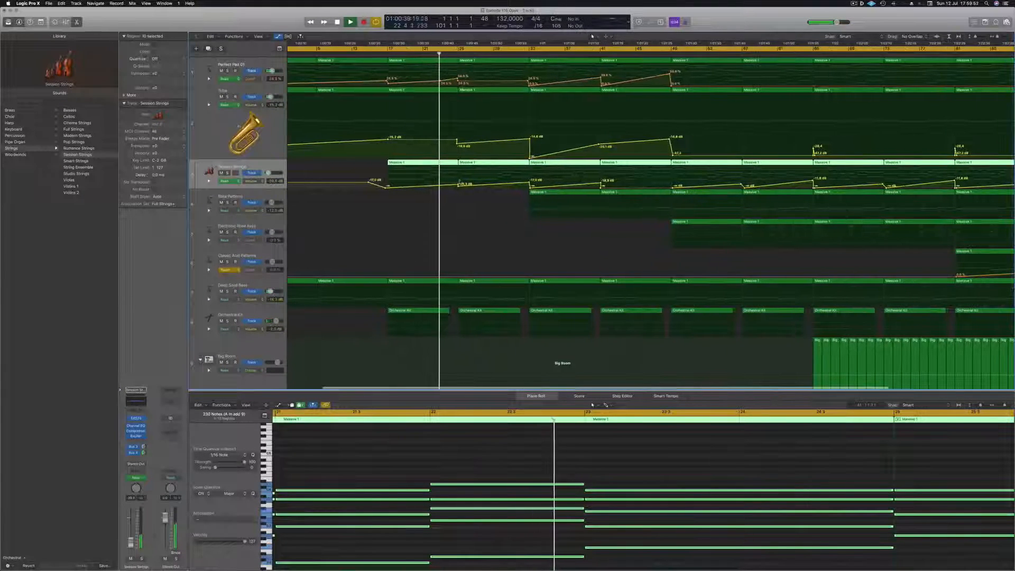
pyautogui.moveTo(458, 142); pyautogui.dragTo(459, 154)
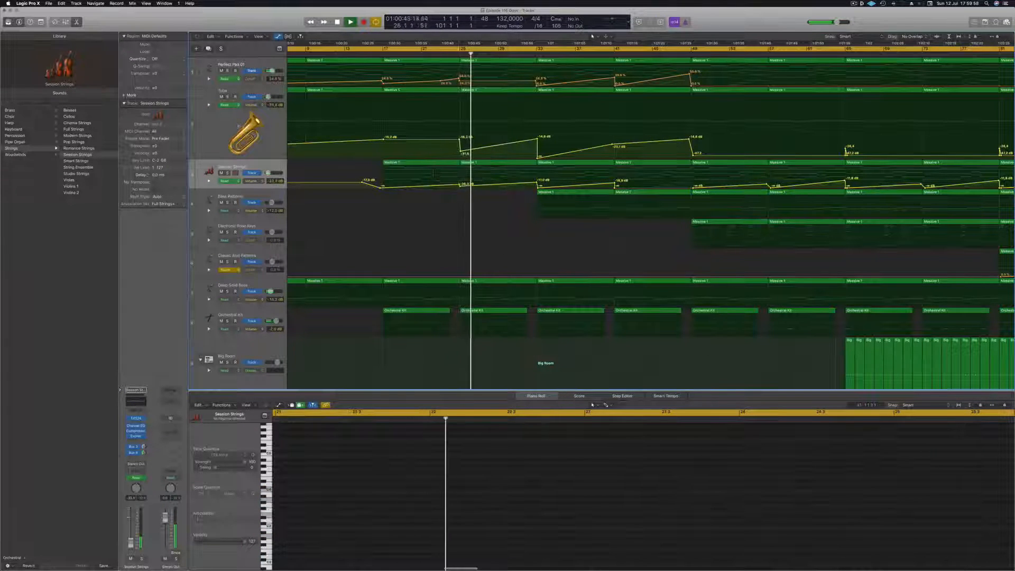
pyautogui.scroll(-2, 469, 150)
pyautogui.scroll(-1, 470, 149)
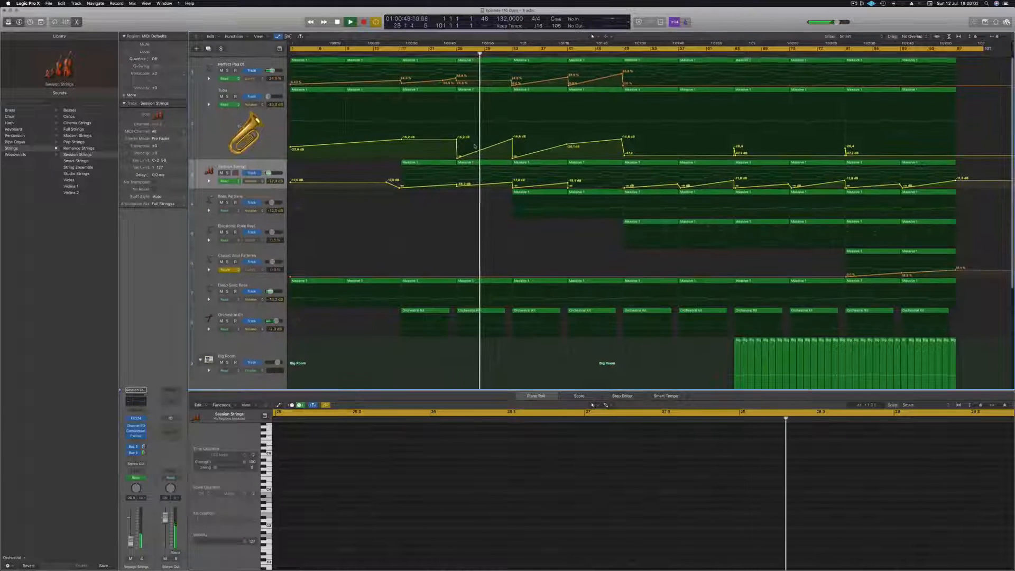
pyautogui.scroll(-1, 474, 147)
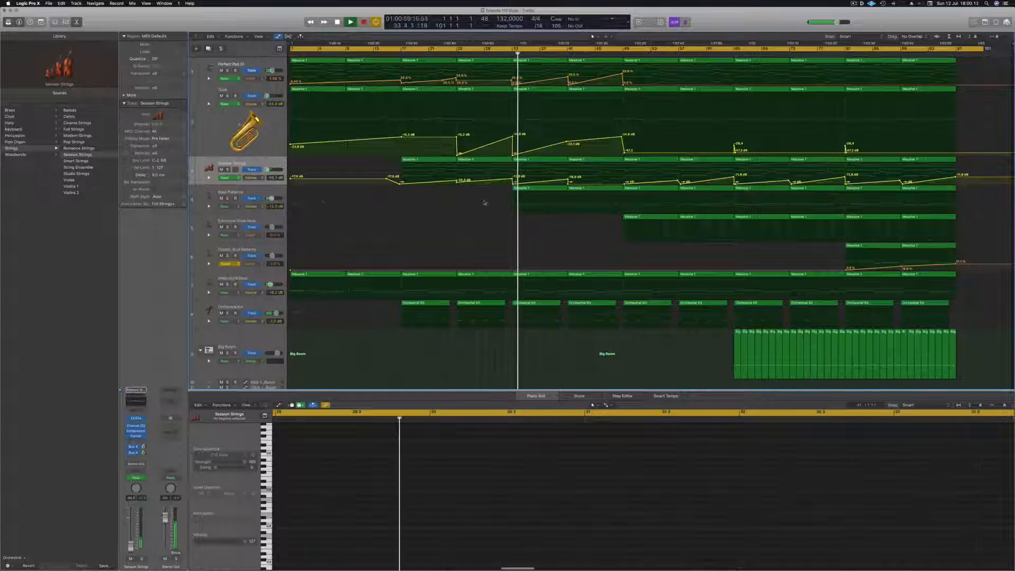
# Raise the Bass Patterns volume, select the Deep Solid Bass track and play from about bar 38
pyautogui.click(213, 197)
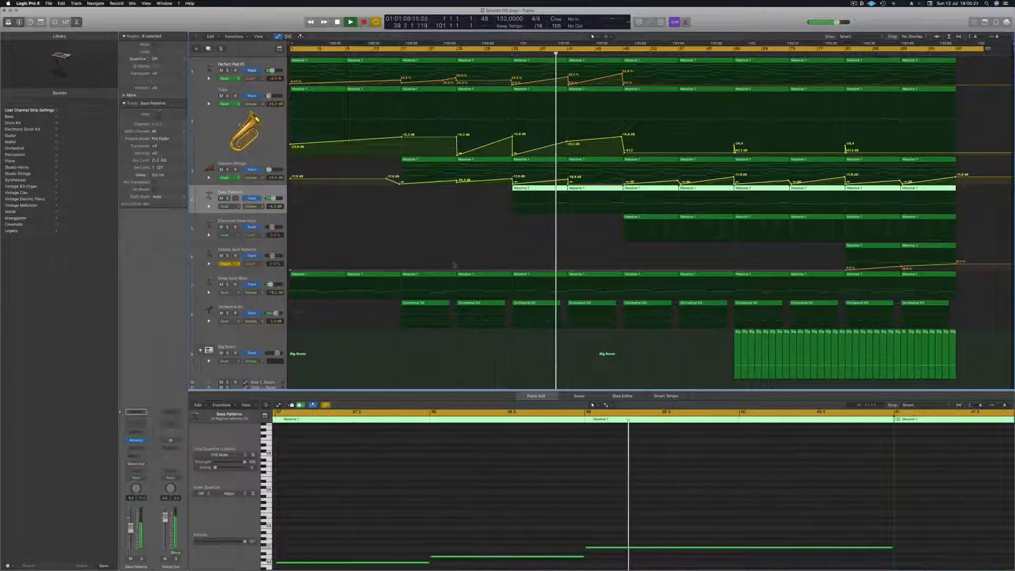
pyautogui.click(241, 279)
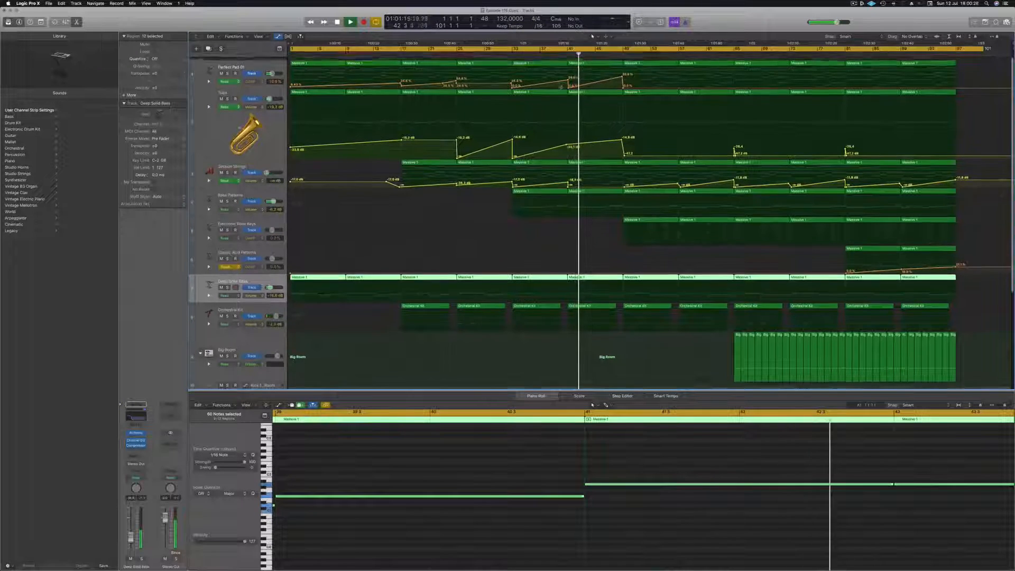
pyautogui.click(546, 54)
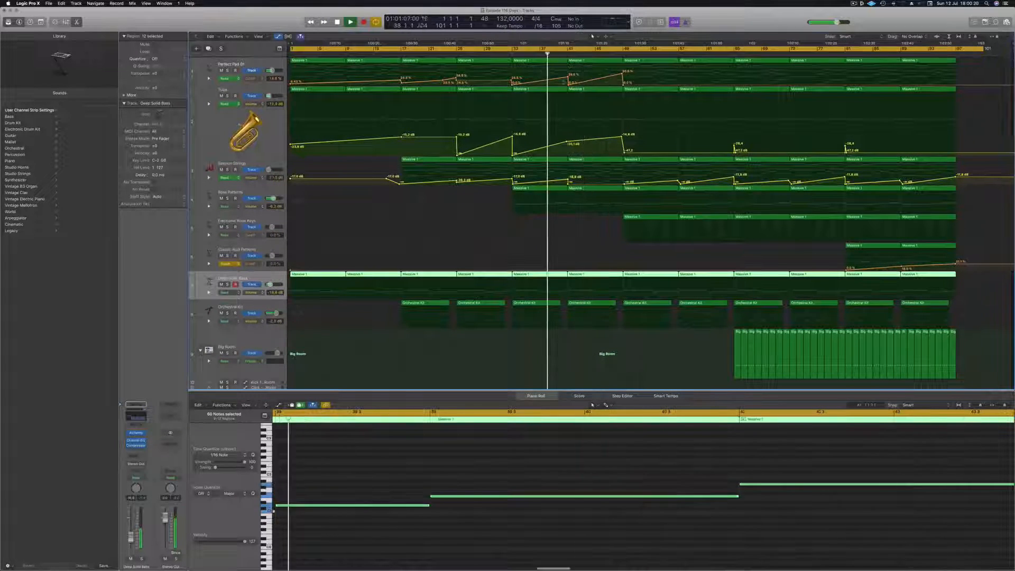
# Reshape the Perfect Pad 01 automation between bars 41 and 49 with a dip near bar 45
pyautogui.click(568, 81)
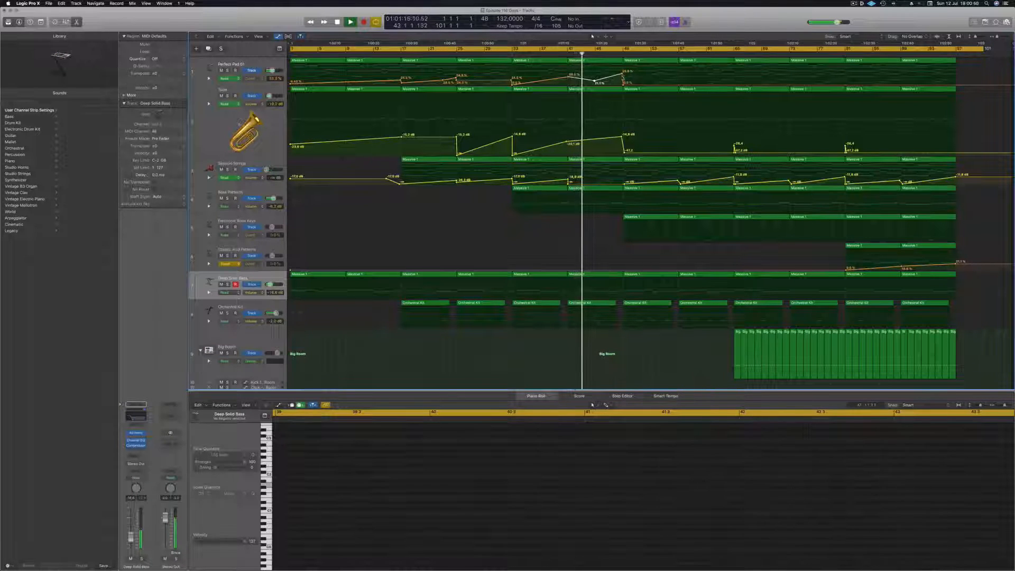
pyautogui.moveTo(622, 85); pyautogui.dragTo(625, 85)
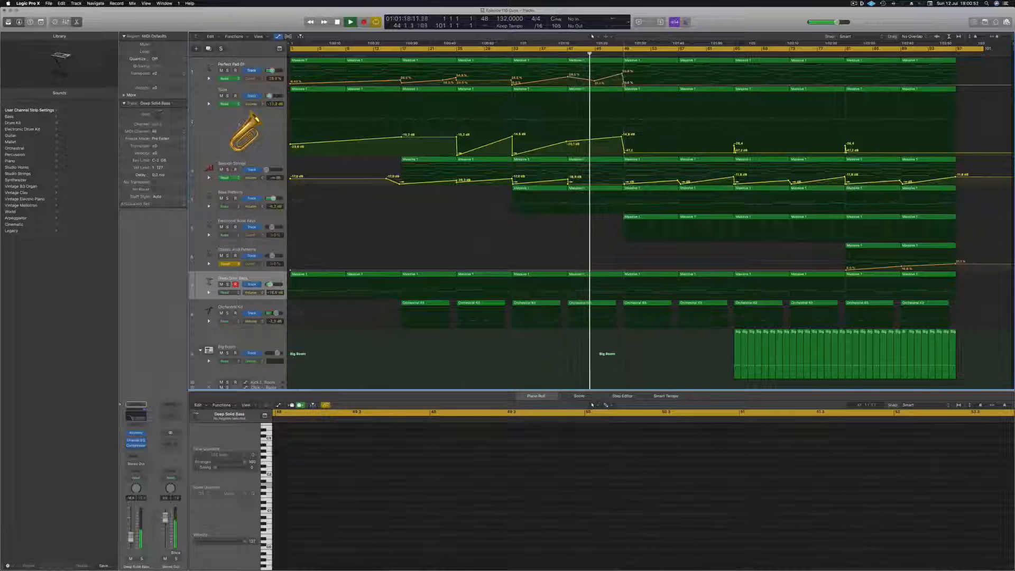
# Fine-tune the Perfect Pad 01 and Tuba automation points at bar 49 and replay the transition from just before it
pyautogui.press('super+Right')
pyautogui.press('super+Right')
pyautogui.press('super+Right')
pyautogui.press('super+Right')
pyautogui.press('super+Right')
pyautogui.moveTo(704, 74); pyautogui.dragTo(710, 85)
pyautogui.moveTo(714, 152); pyautogui.dragTo(705, 136)
pyautogui.press('super+Left')
pyautogui.press('super+Left')
pyautogui.press('super+Left')
pyautogui.press('super+Left')
pyautogui.press('super+Left')
pyautogui.press('super+Left')
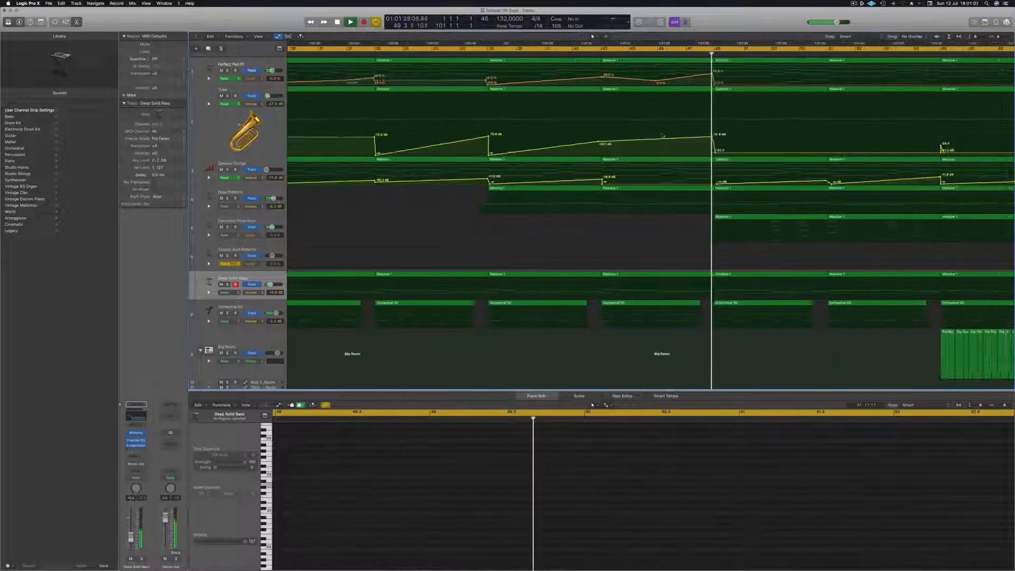
pyautogui.click(619, 54)
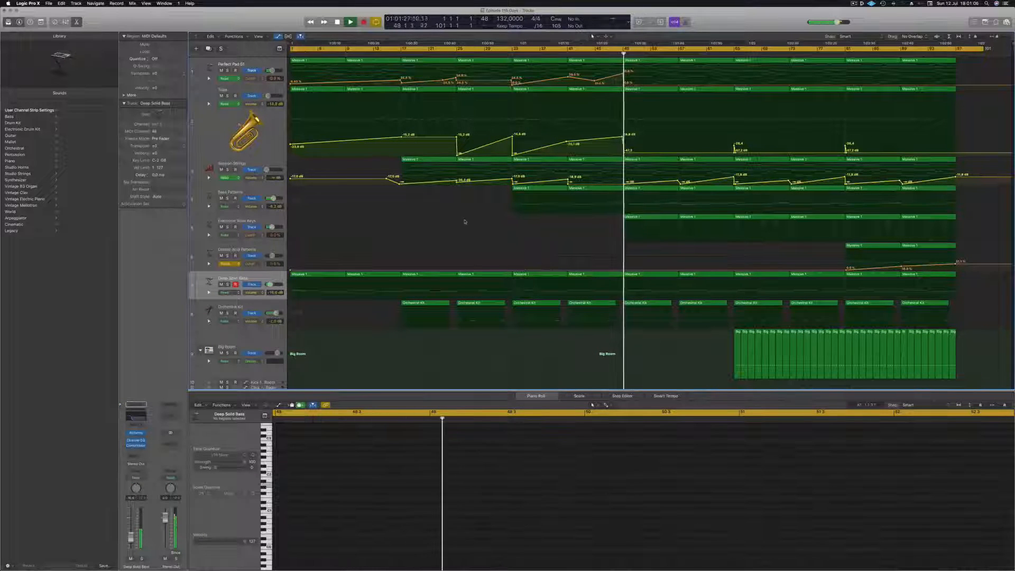
pyautogui.scroll(-8, 478, 347)
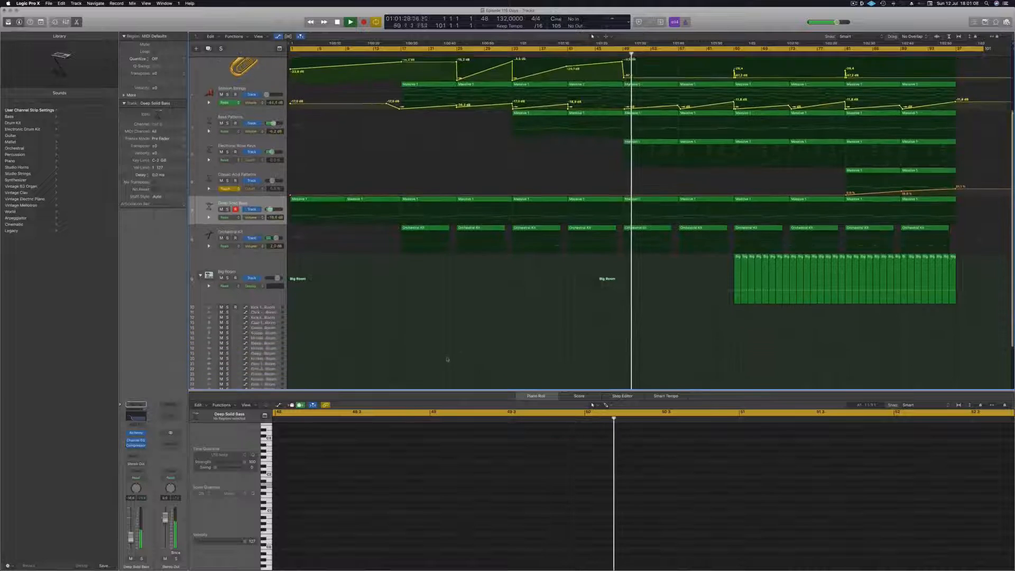
# Copy the short Big Room effect region from bar 17 to bar 49 and listen to the transition
pyautogui.moveTo(404, 351); pyautogui.dragTo(626, 353)
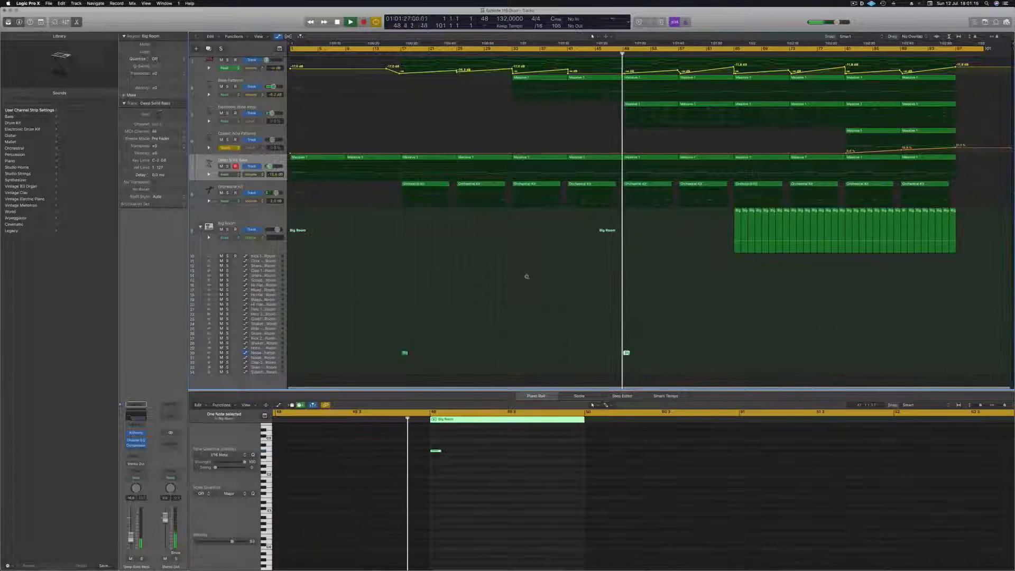
pyautogui.scroll(-2, 637, 221)
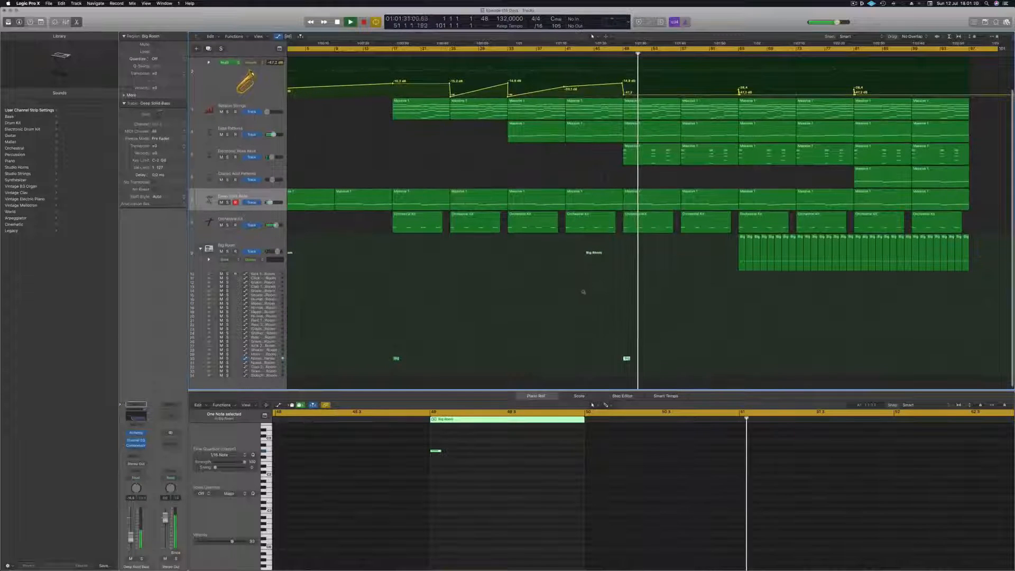
pyautogui.scroll(-1, 584, 285)
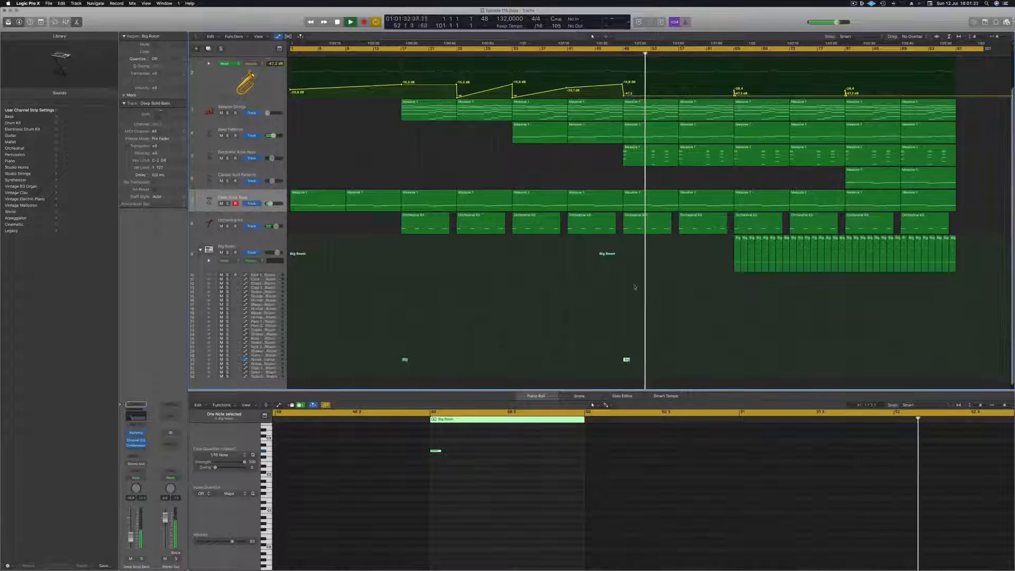
pyautogui.scroll(2, 634, 287)
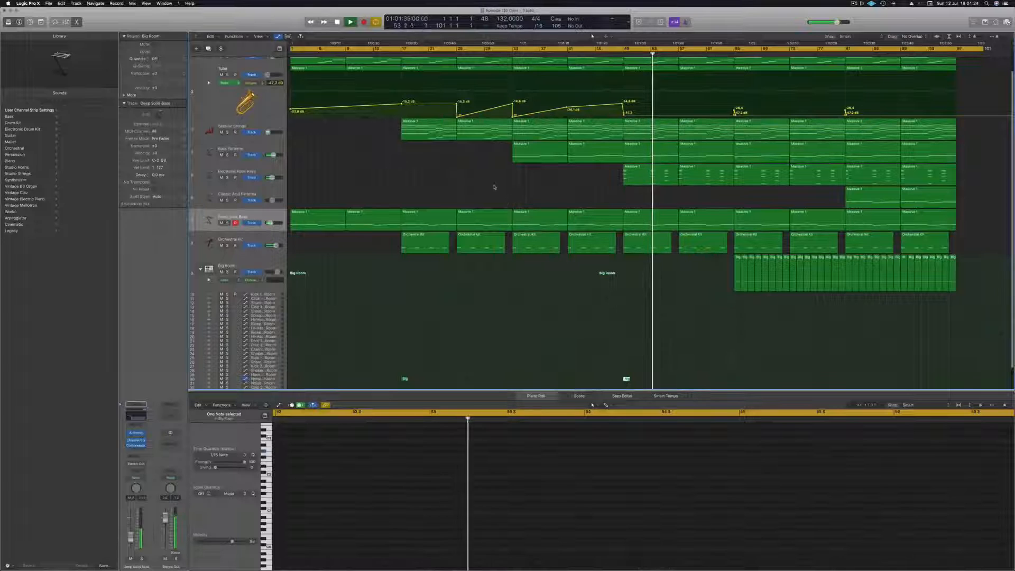
pyautogui.scroll(1, 603, 188)
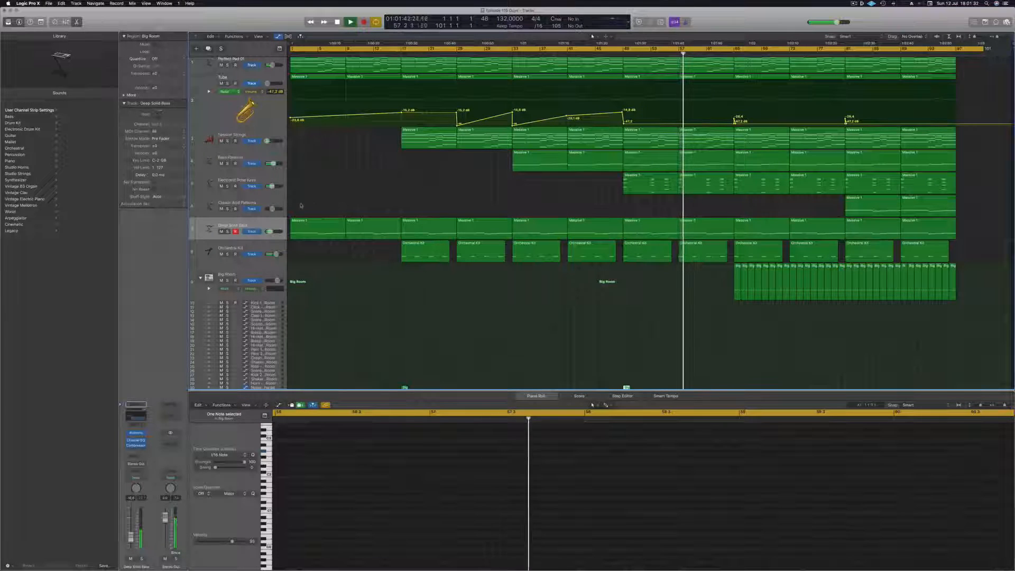
# Duplicate the Classic Acid Patterns track and copy the Session Strings region at bar 49 onto the duplicate
pyautogui.click(255, 132)
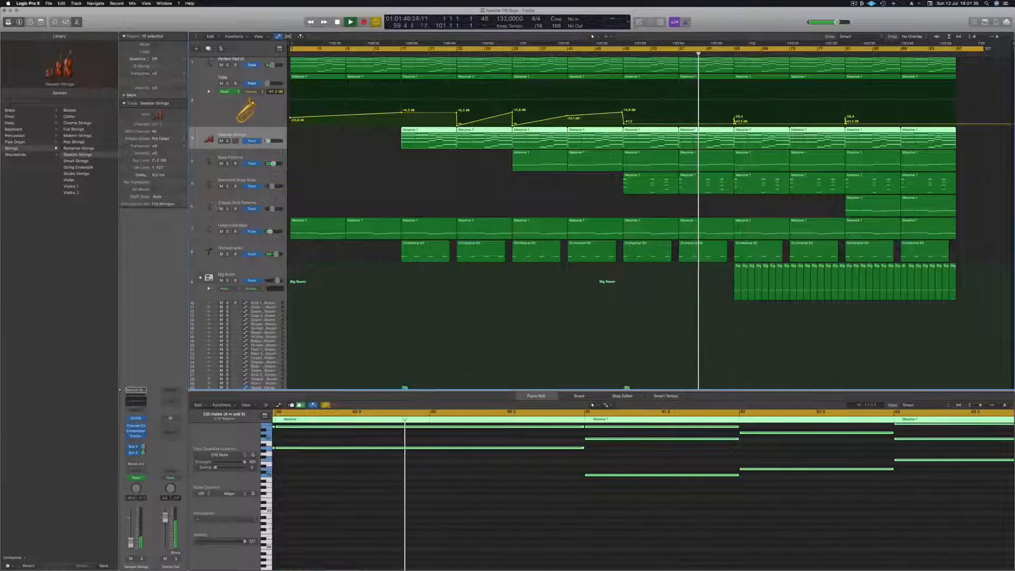
pyautogui.click(264, 202)
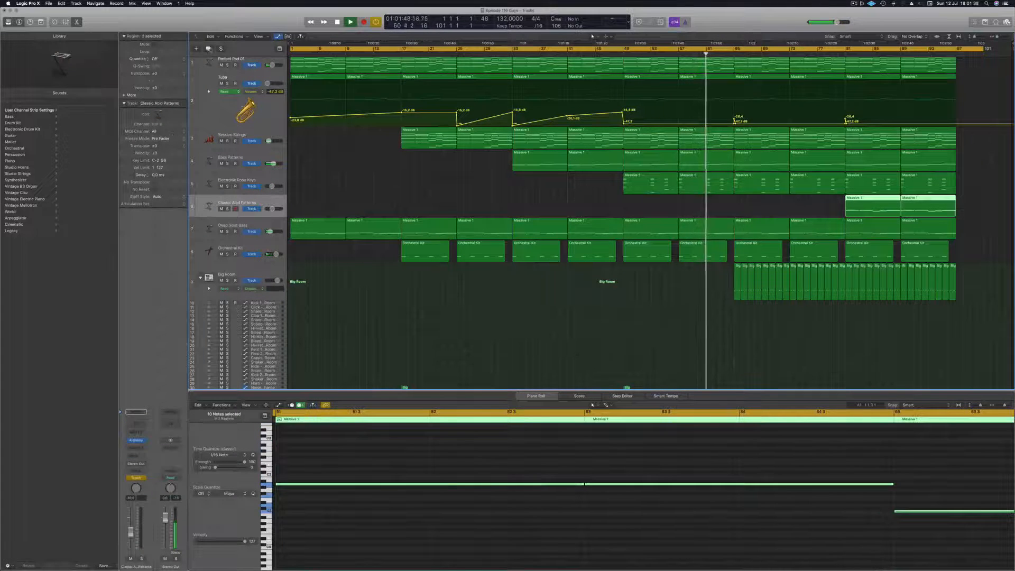
pyautogui.press('super+d')
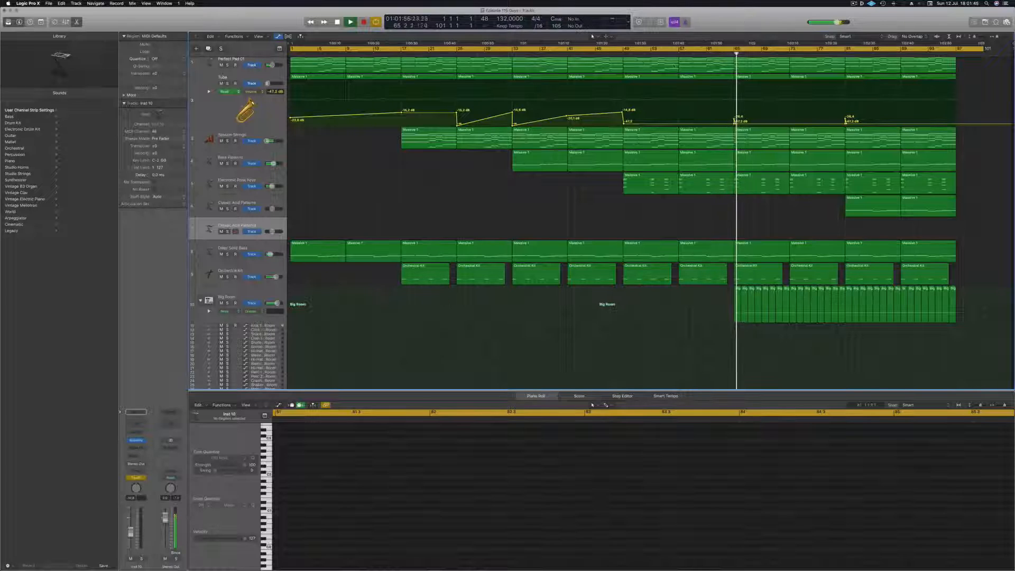
pyautogui.click(619, 54)
pyautogui.click(639, 140)
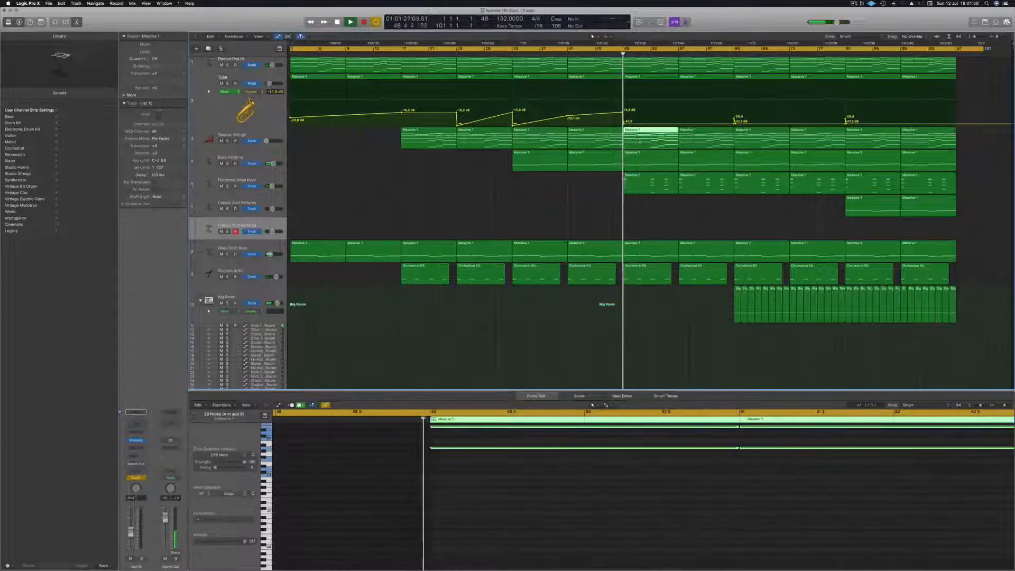
pyautogui.moveTo(638, 140); pyautogui.dragTo(639, 238)
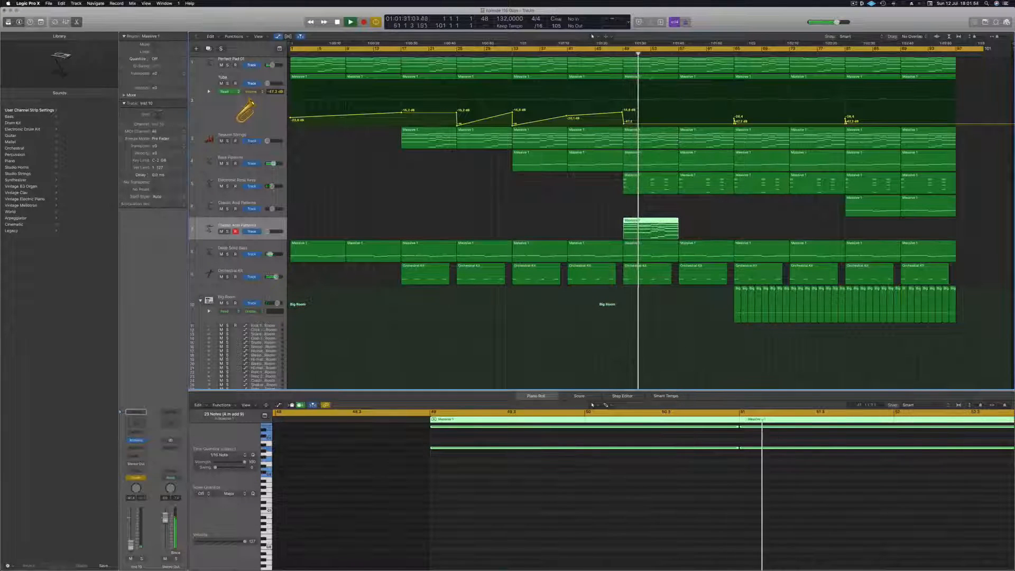
# Replay from just before bar 49, turn off the duplicated track's automation and raise its volume
pyautogui.click(615, 54)
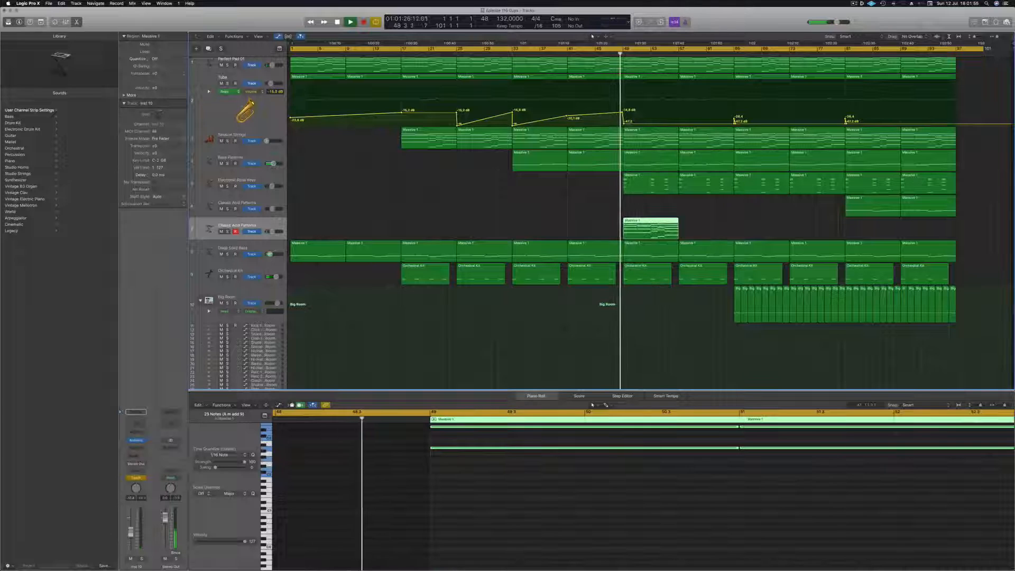
pyautogui.click(135, 477)
pyautogui.click(133, 474)
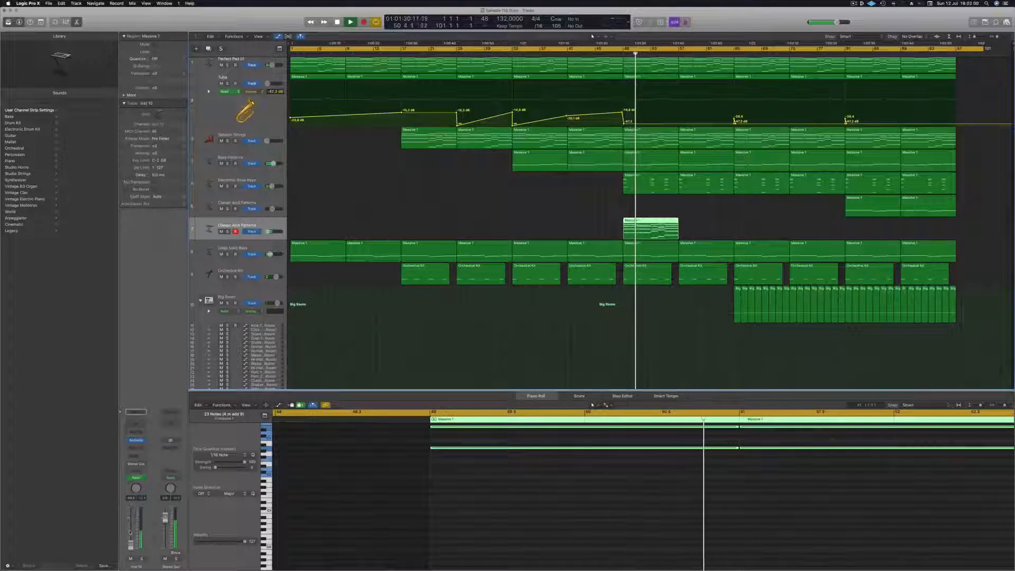
pyautogui.press('a')
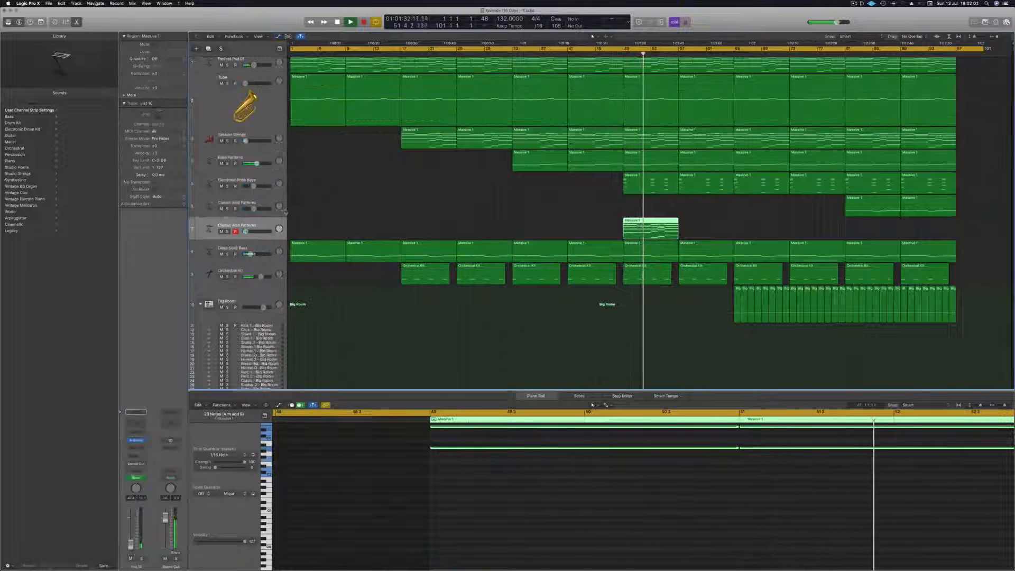
pyautogui.press('a')
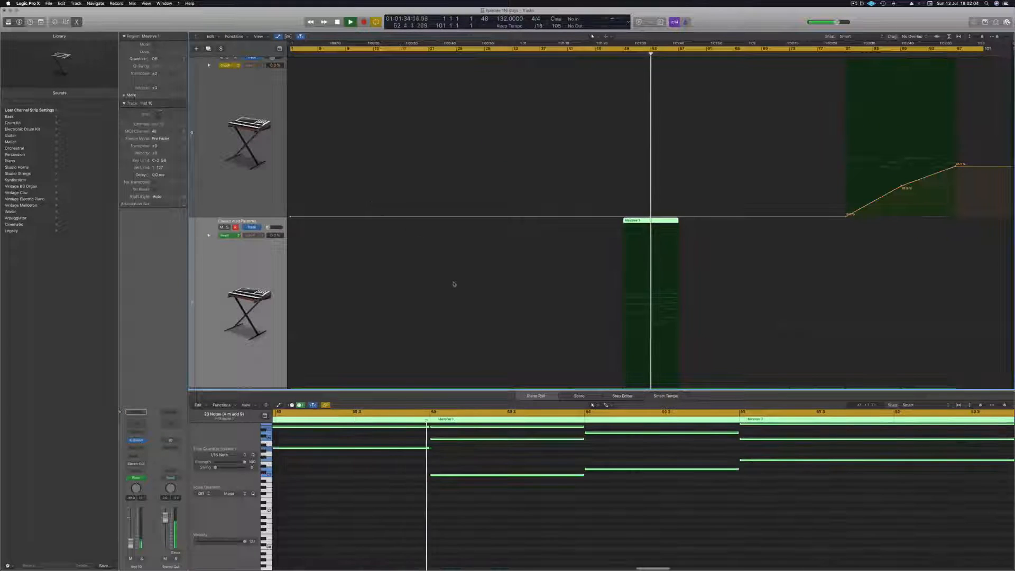
pyautogui.click(244, 235)
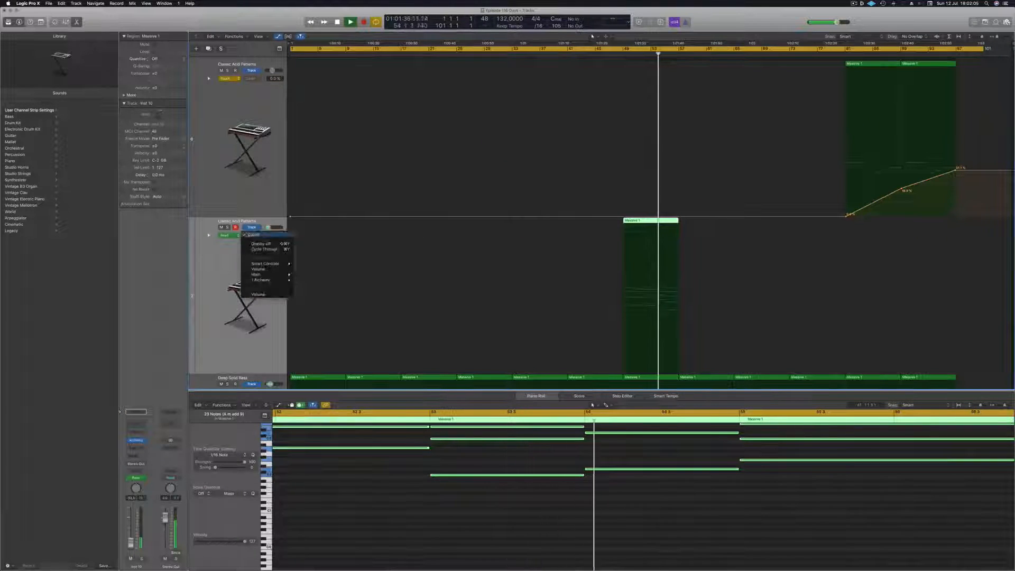
pyautogui.click(224, 269)
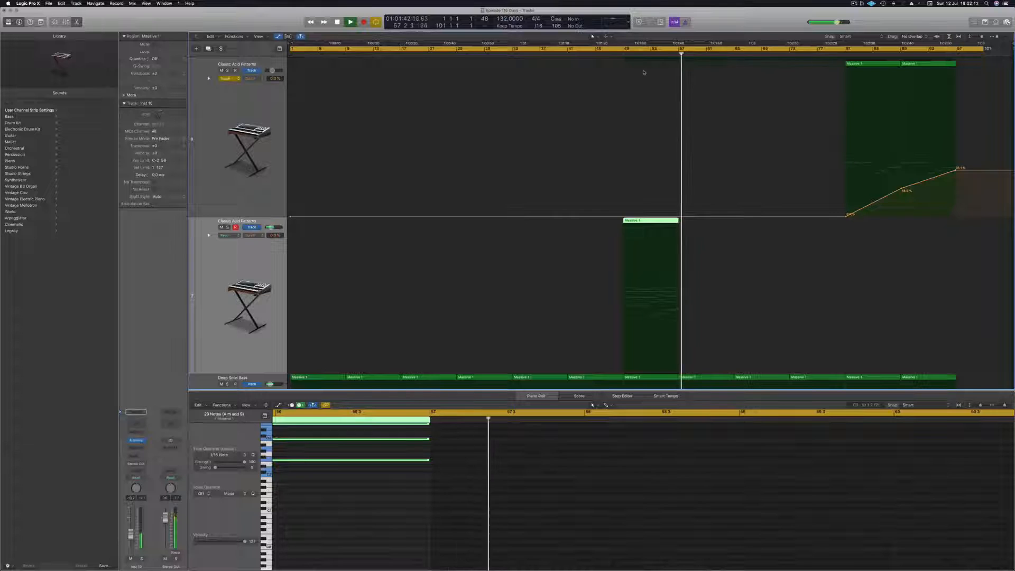
# Replay from bar 49 and set the original Classic Acid Patterns track's automation mode to Read
pyautogui.scroll(-8, 644, 77)
pyautogui.scroll(-1, 644, 80)
pyautogui.click(623, 53)
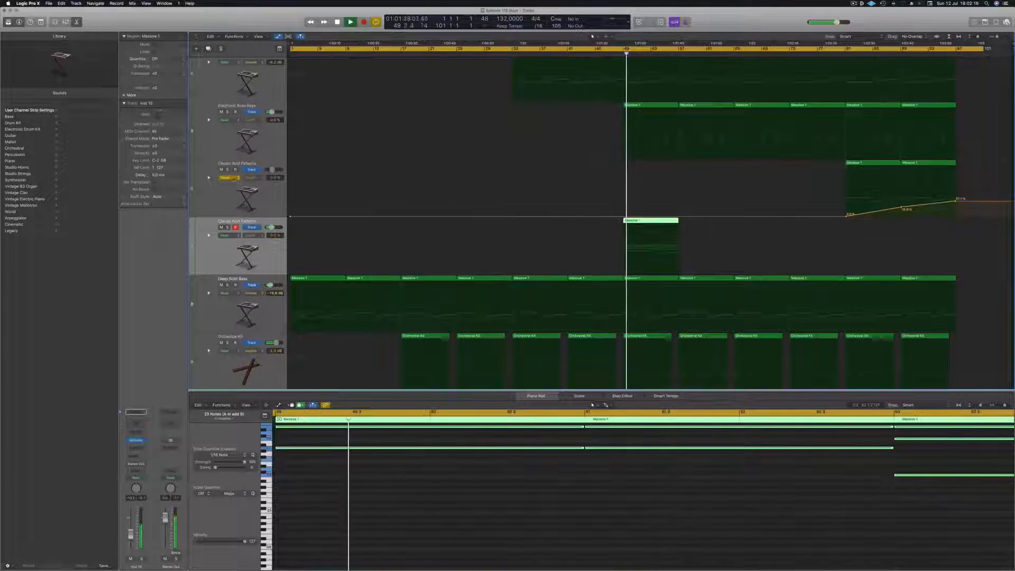
pyautogui.click(233, 179)
pyautogui.click(227, 171)
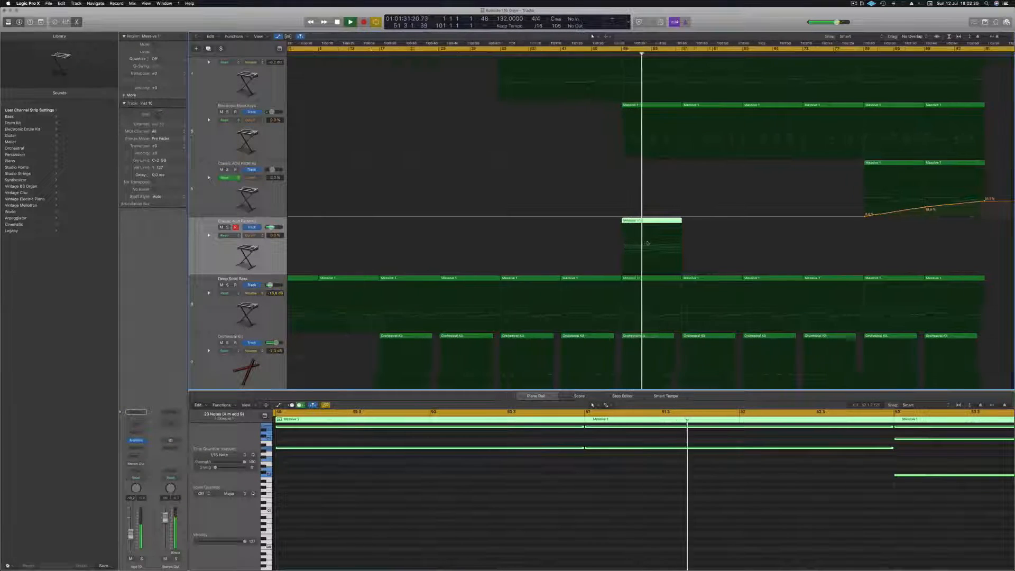
# Display the copied Massive 1 region in the piano roll and shorten its sustained chords into separate short hits
pyautogui.scroll(5, 642, 244)
pyautogui.press('p')
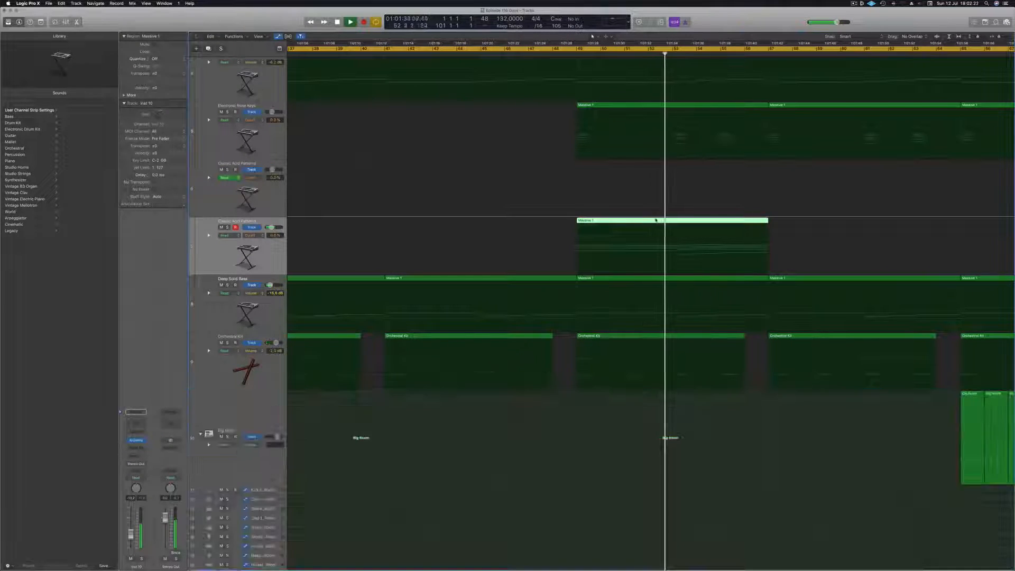
pyautogui.scroll(-2, 680, 225)
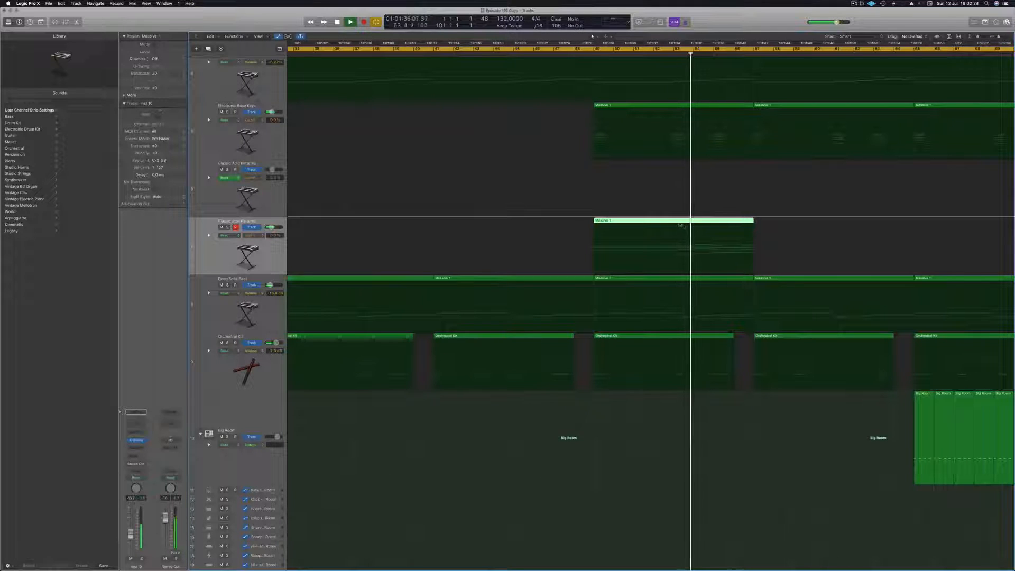
pyautogui.press('p')
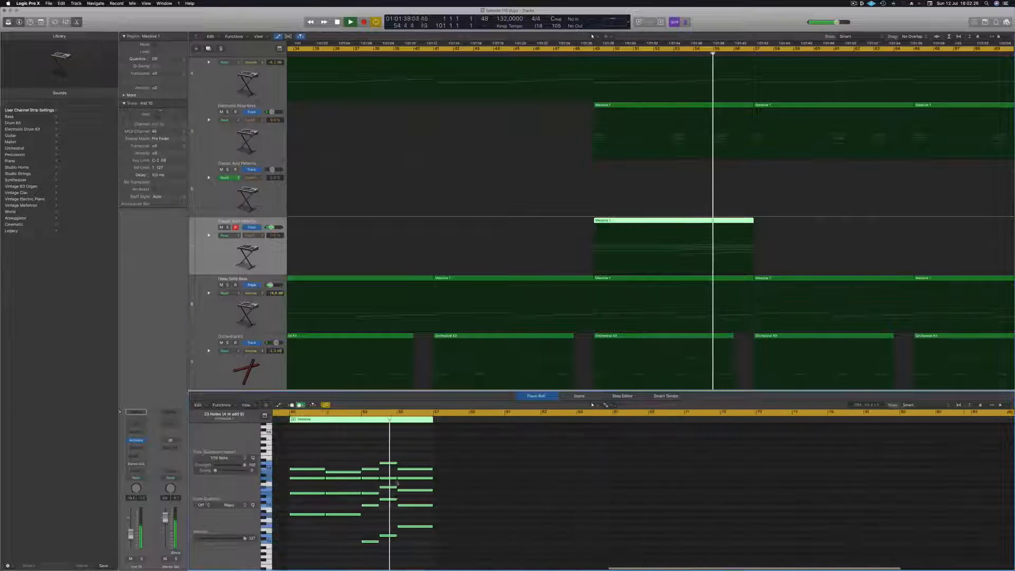
pyautogui.hscroll(-8, 396, 481)
pyautogui.moveTo(468, 446); pyautogui.dragTo(453, 566)
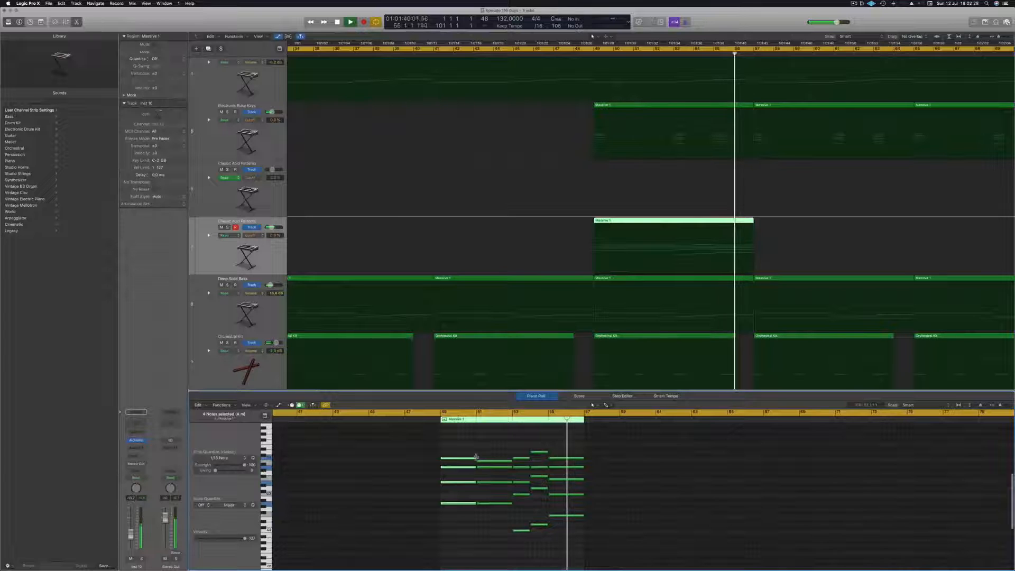
pyautogui.moveTo(462, 447); pyautogui.dragTo(496, 522)
pyautogui.moveTo(510, 460); pyautogui.dragTo(485, 460)
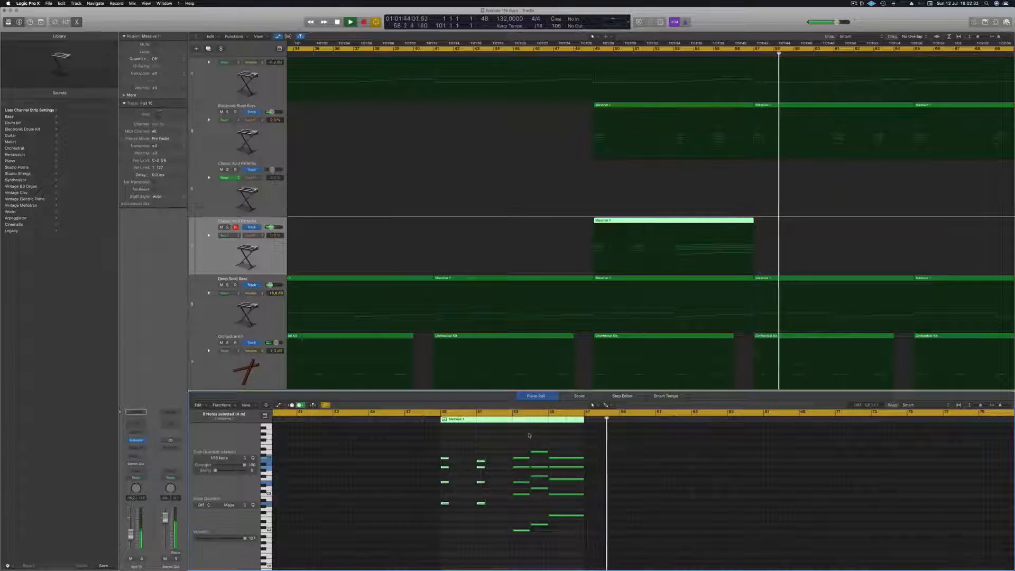
pyautogui.moveTo(549, 445); pyautogui.dragTo(578, 552)
pyautogui.moveTo(582, 457); pyautogui.dragTo(538, 524)
# Restart playback and set the cycle range to bars 49 to 65
pyautogui.press('space')
pyautogui.press('space')
pyautogui.scroll(-5, 528, 247)
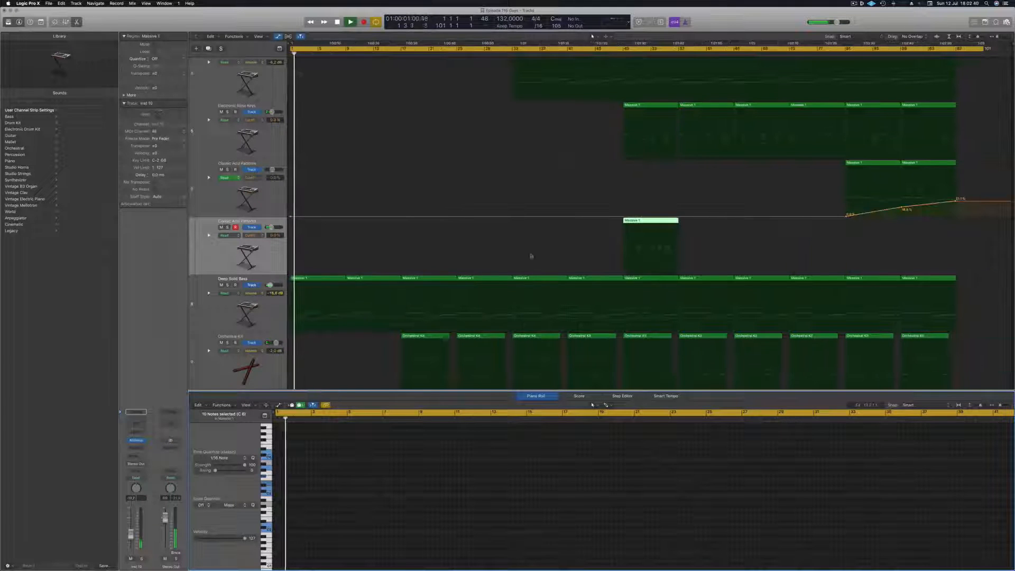
pyautogui.moveTo(624, 48); pyautogui.dragTo(733, 51)
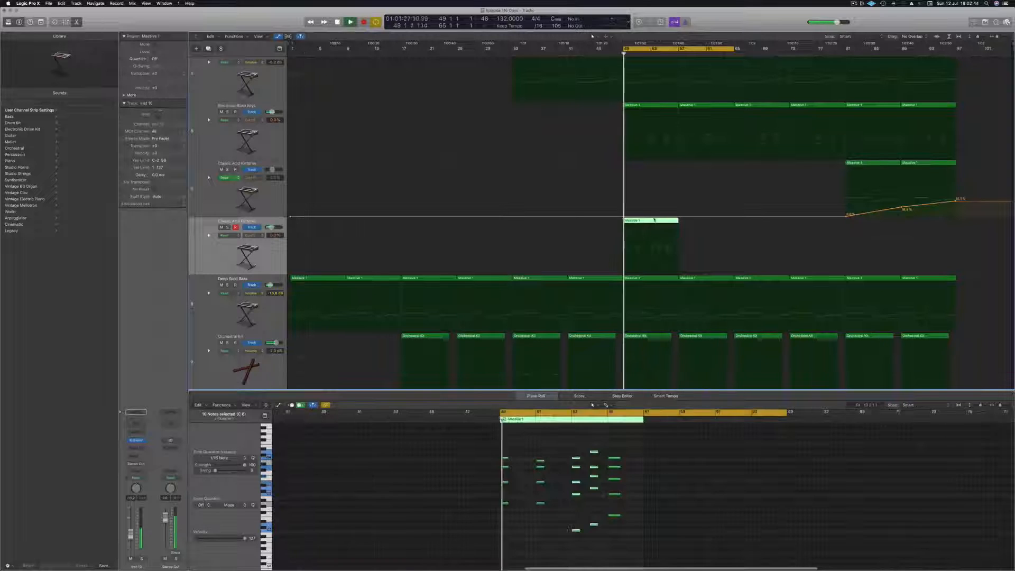
# Select the four notes of the first chord at bar 49 and shorten them further
pyautogui.scroll(5, 518, 528)
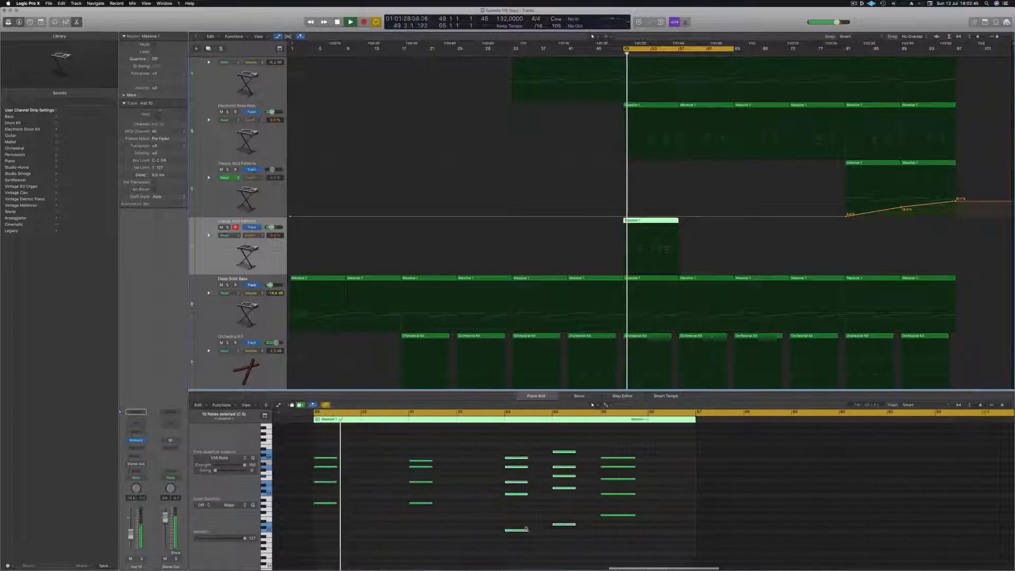
pyautogui.scroll(-1, 343, 510)
pyautogui.moveTo(298, 522); pyautogui.dragTo(319, 455)
pyautogui.press('space')
pyautogui.scroll(4, 332, 503)
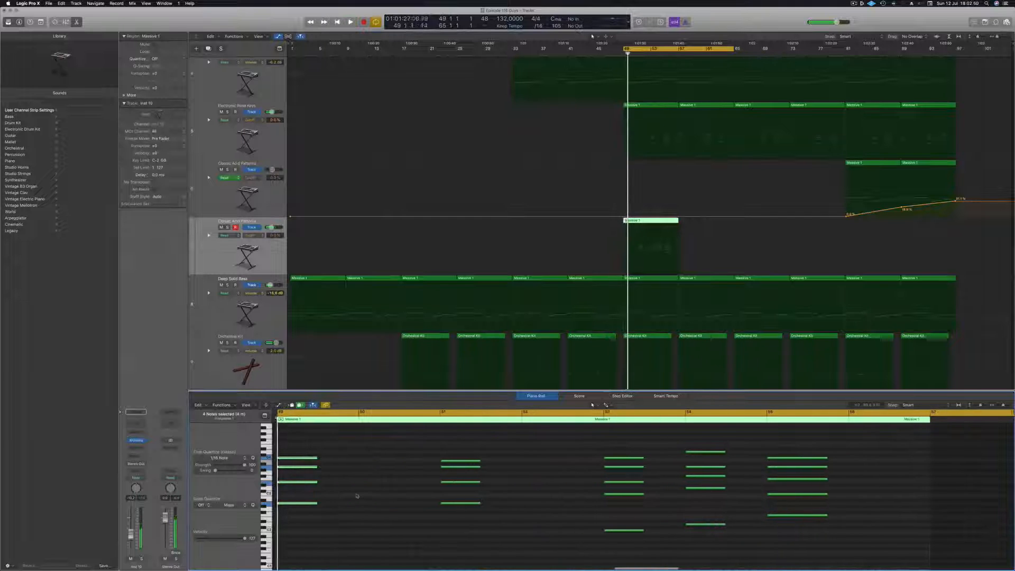
pyautogui.scroll(1, 352, 488)
pyautogui.hscroll(-4, 362, 492)
pyautogui.press('space')
pyautogui.press('space')
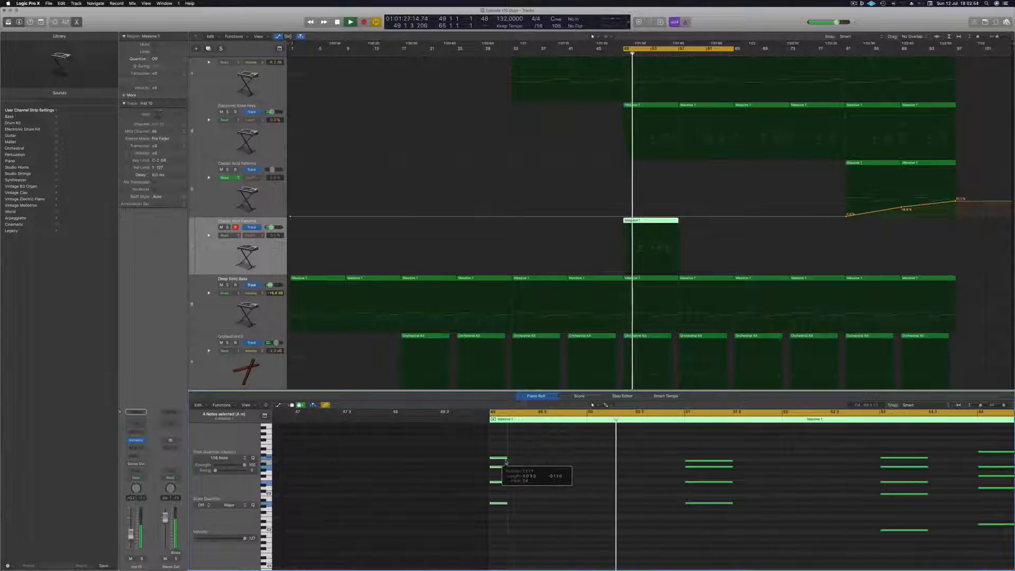
# Duplicate the shortened chord into four consecutive hits starting at bar 49, checking the rhythm by playback
pyautogui.moveTo(508, 464); pyautogui.dragTo(468, 528)
pyautogui.press('space')
pyautogui.press('space')
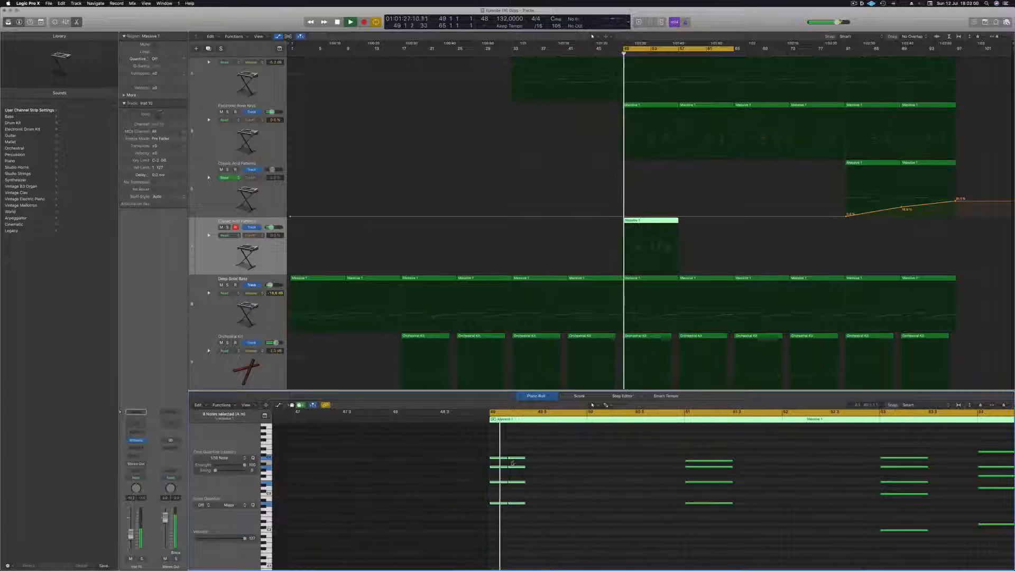
pyautogui.moveTo(508, 461); pyautogui.dragTo(536, 461)
pyautogui.press('space')
pyautogui.press('space')
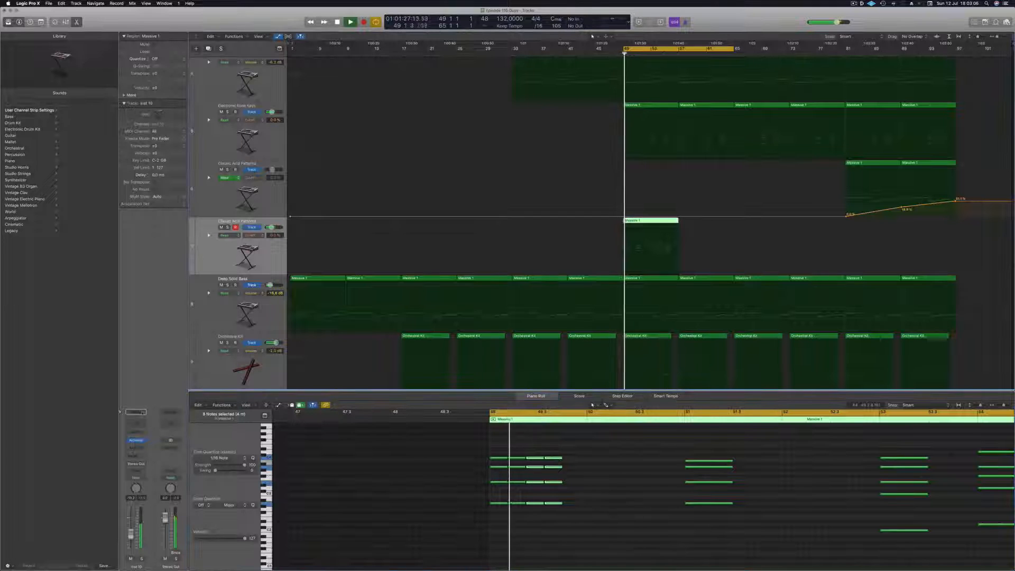
# Load the Trance lead preset Burst Of Light in the duplicated track's Alchemy instrument and pick its Big Lead variation
pyautogui.click(137, 441)
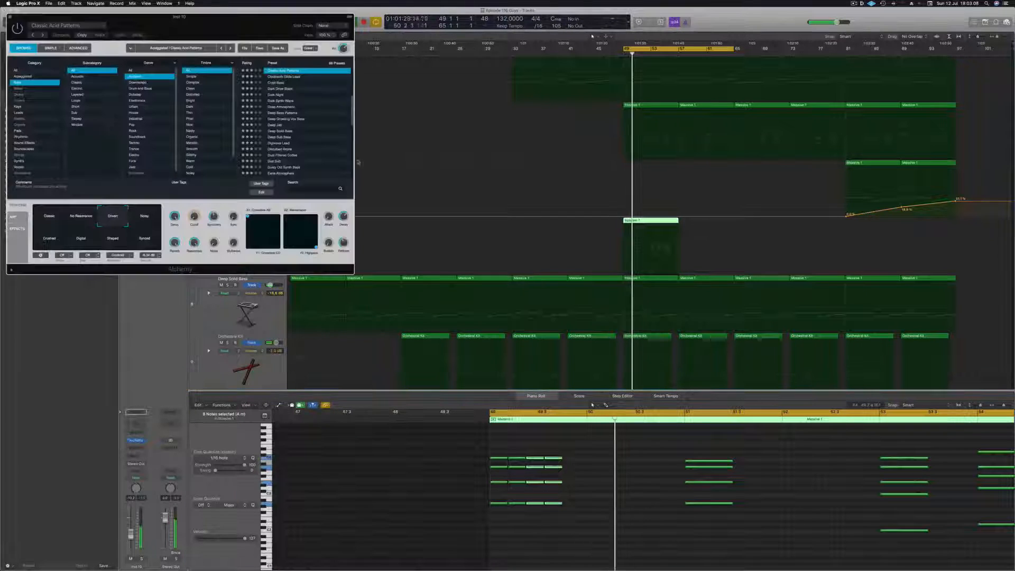
pyautogui.moveTo(252, 26); pyautogui.dragTo(719, 166)
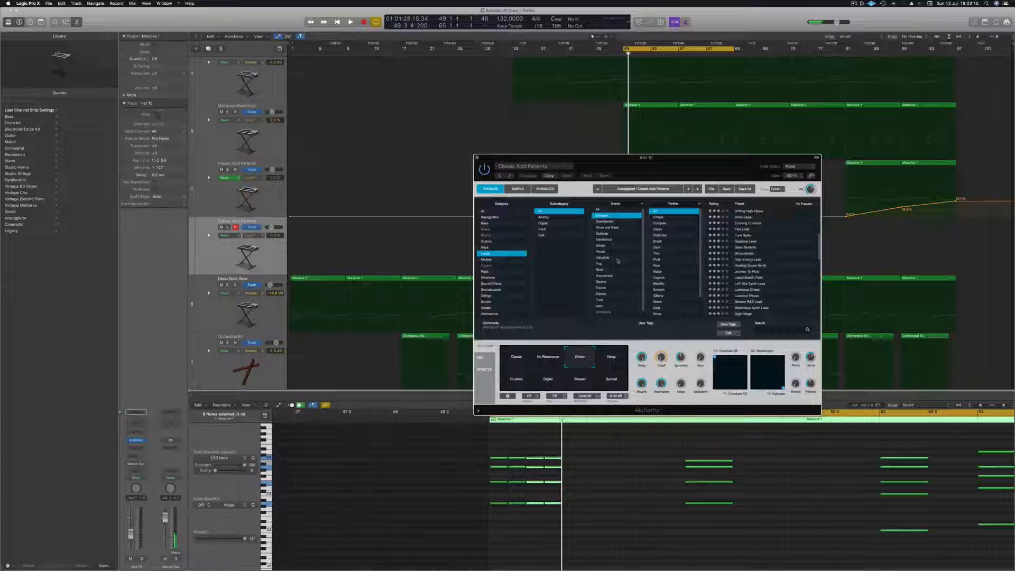
pyautogui.click(600, 288)
pyautogui.click(746, 211)
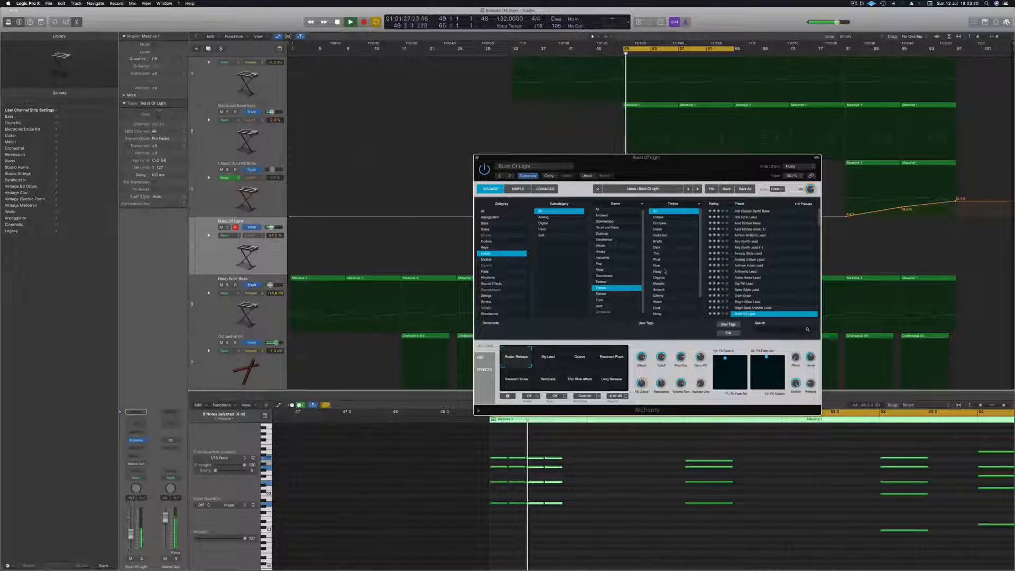
pyautogui.moveTo(606, 167); pyautogui.dragTo(626, 155)
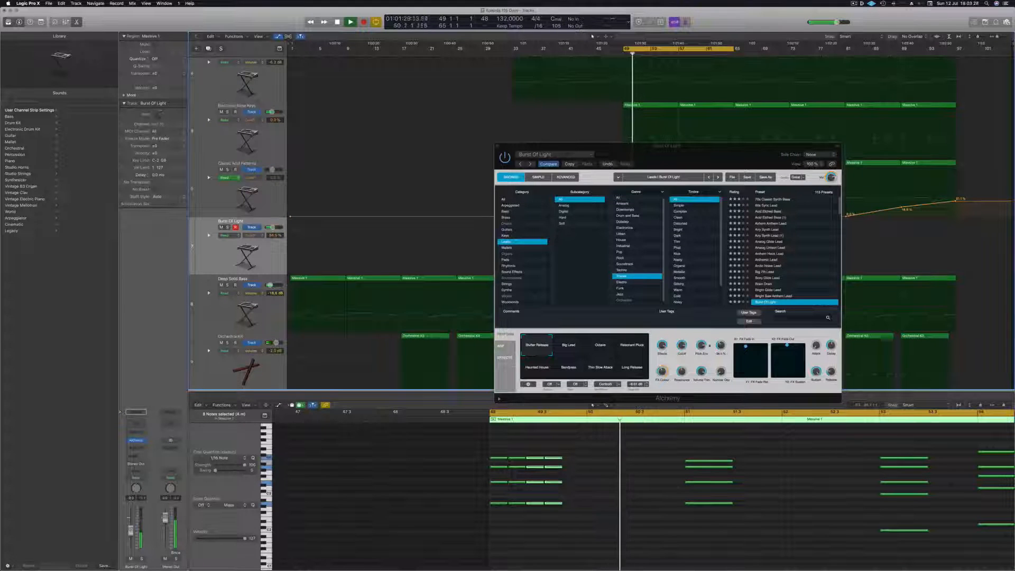
pyautogui.click(568, 350)
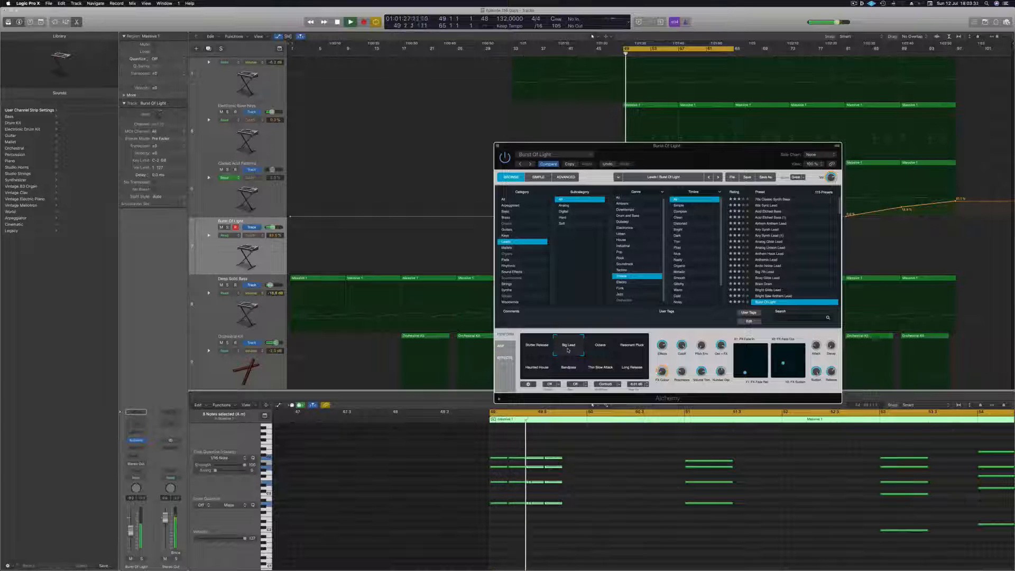
# Audition the Resonant Pluck variation of Burst Of Light, choose Stutter Release, and move the Alchemy window clear of the notes
pyautogui.click(628, 349)
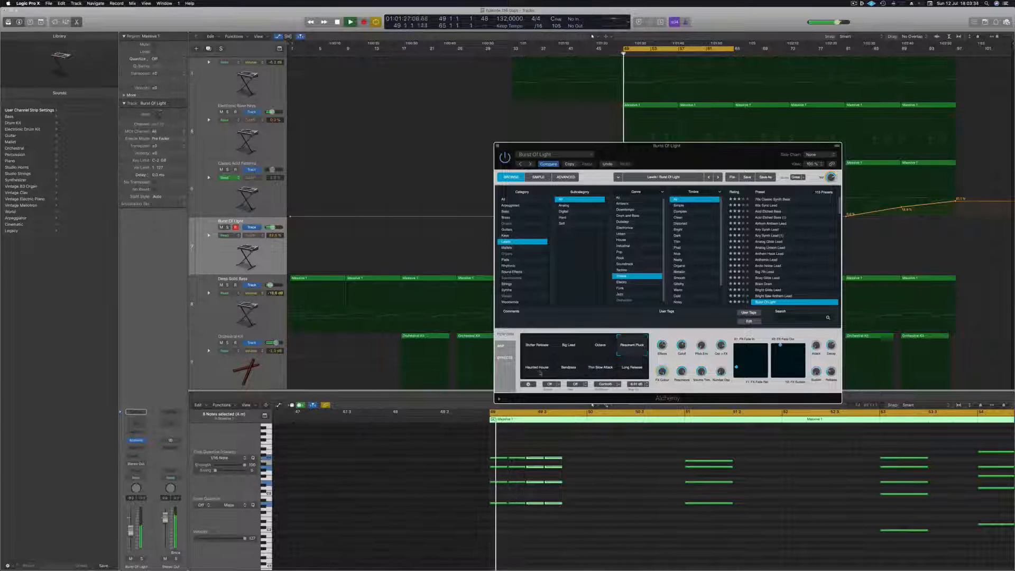
pyautogui.click(539, 345)
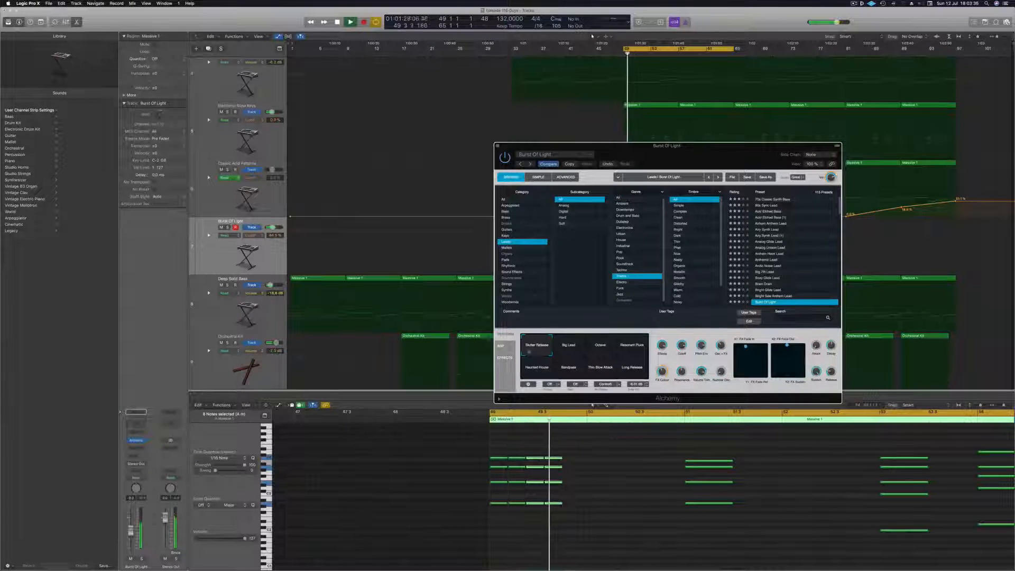
pyautogui.moveTo(702, 148); pyautogui.dragTo(495, 106)
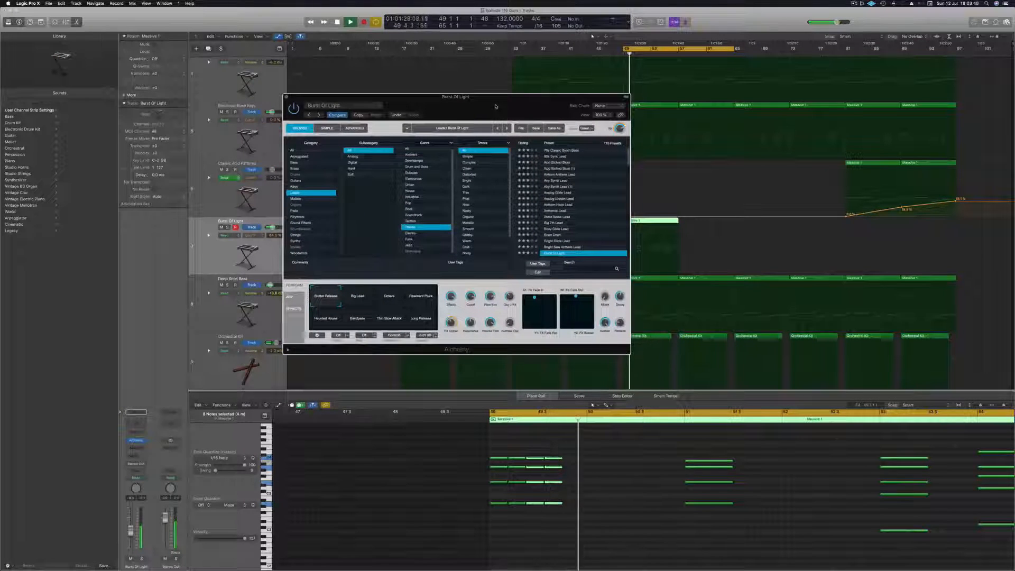
# Shorten the chord at bar 51, duplicate it into four consecutive hits, and restart playback
pyautogui.moveTo(720, 506); pyautogui.dragTo(707, 466)
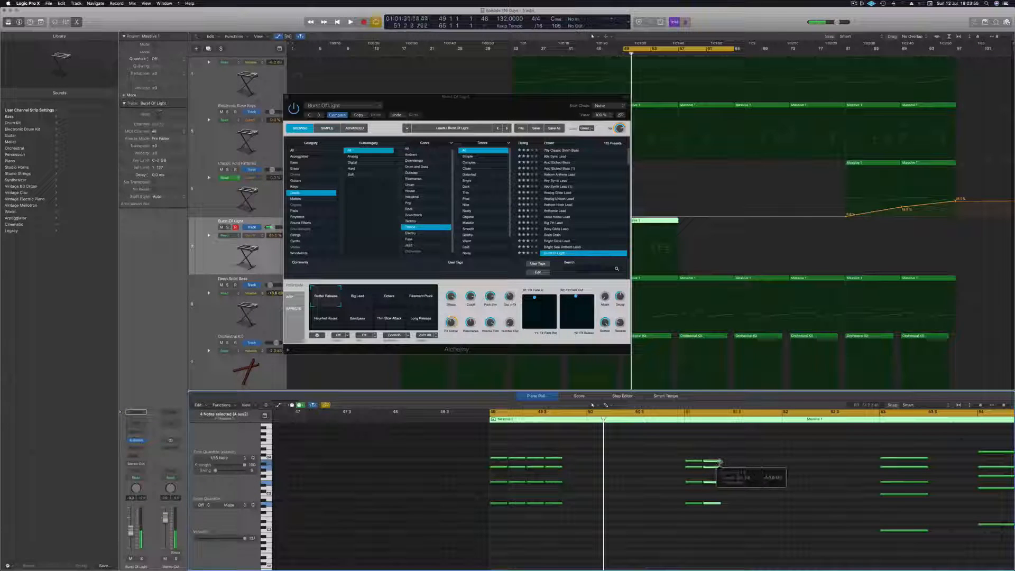
pyautogui.moveTo(683, 456); pyautogui.dragTo(739, 528)
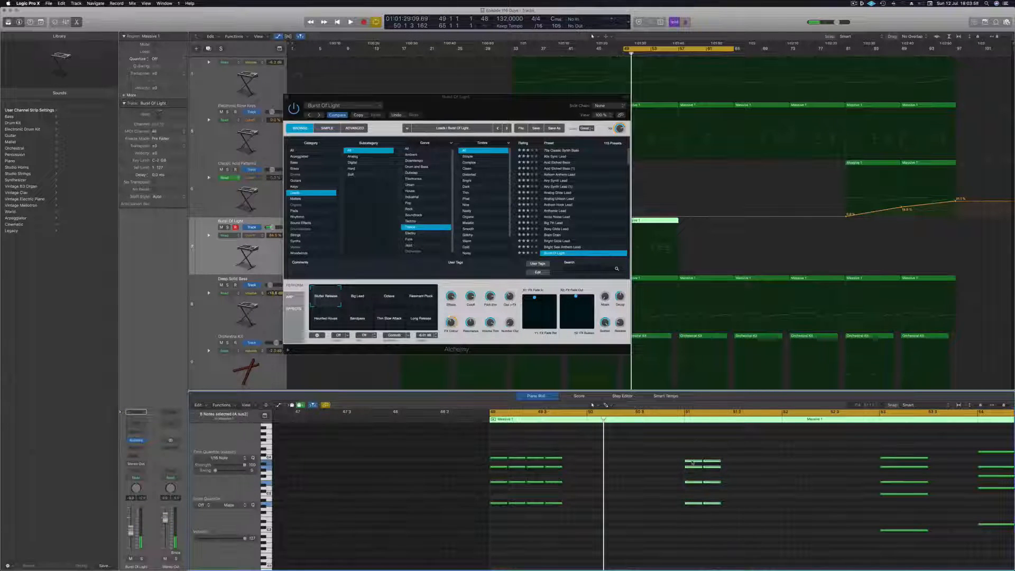
pyautogui.moveTo(692, 463); pyautogui.dragTo(727, 467)
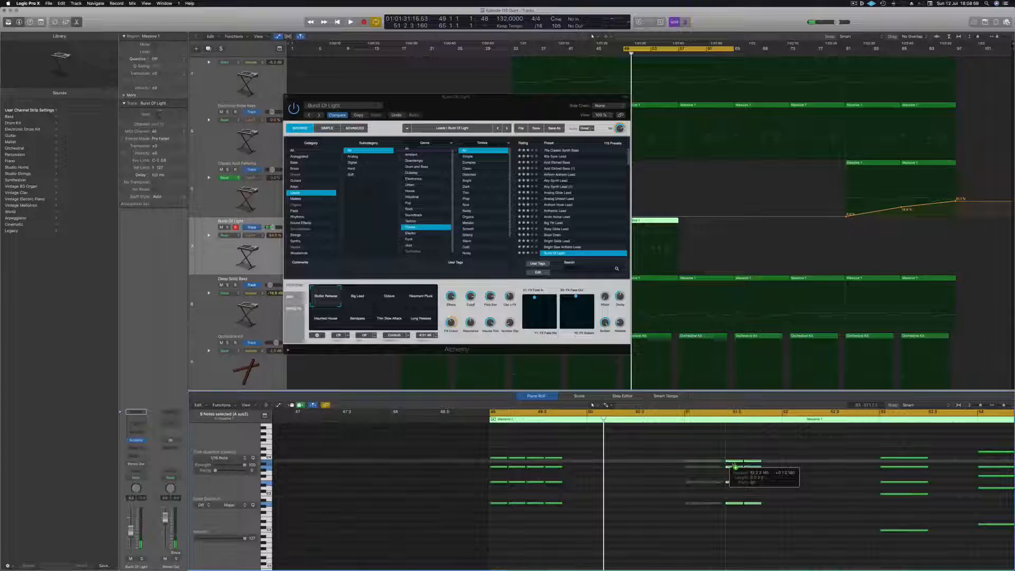
pyautogui.moveTo(730, 466); pyautogui.dragTo(731, 465)
pyautogui.press('space')
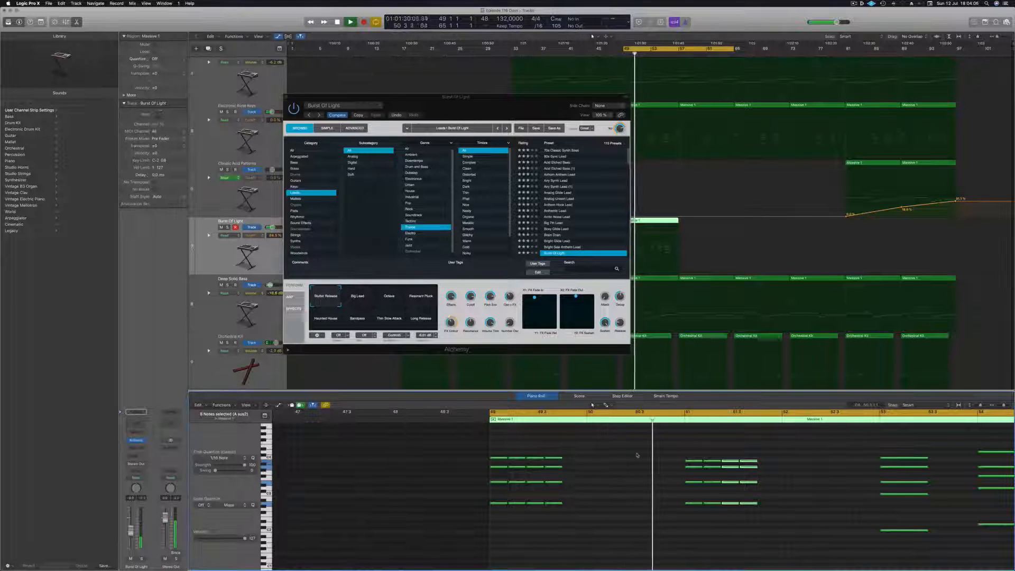
# Select and shorten the five-note chord at bar 53 and duplicate it into four consecutive hits
pyautogui.press('super+Left')
pyautogui.press('super+Left')
pyautogui.press('super+Left')
pyautogui.press('super+Left')
pyautogui.press('super+Left')
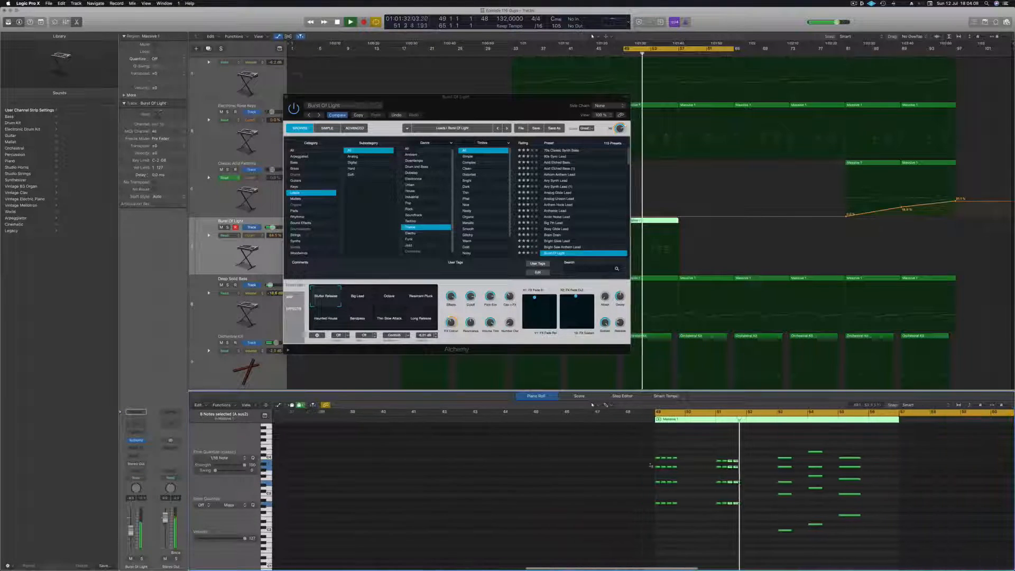
pyautogui.press('super+Right')
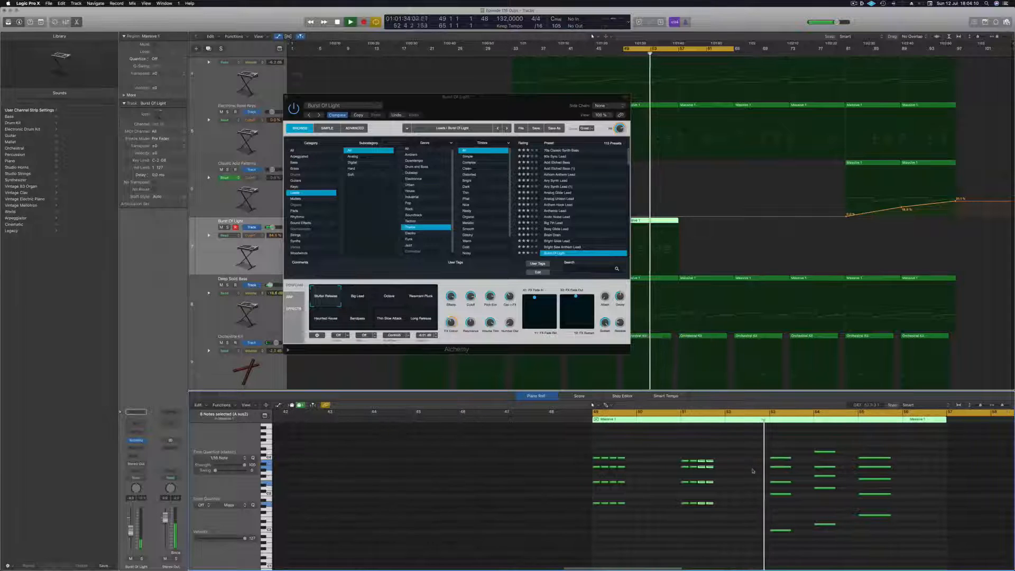
pyautogui.press('super+Right')
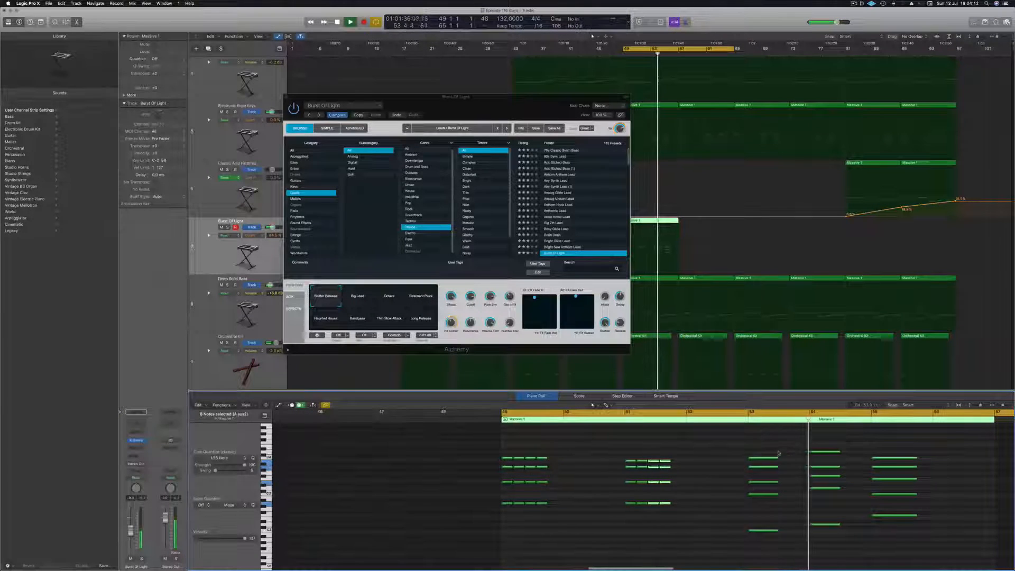
pyautogui.moveTo(779, 452); pyautogui.dragTo(751, 565)
pyautogui.moveTo(771, 527); pyautogui.dragTo(771, 527)
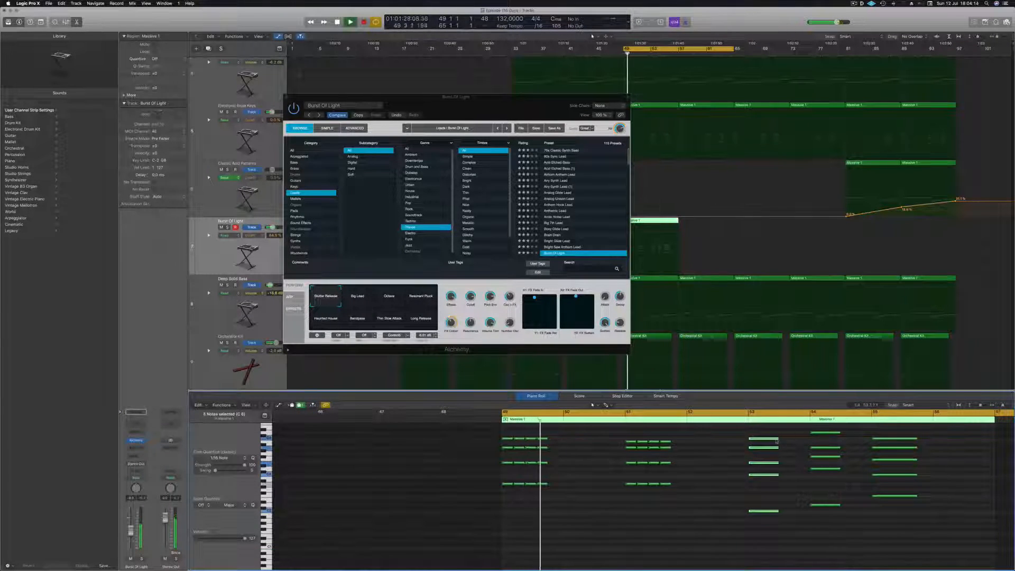
pyautogui.press('super+Right')
pyautogui.press('super+Right')
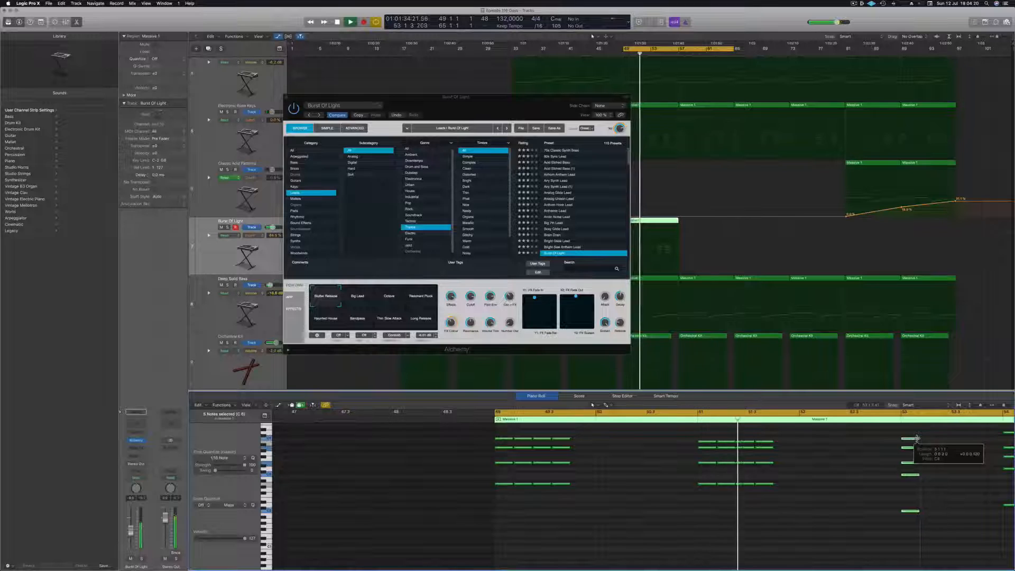
pyautogui.moveTo(920, 440); pyautogui.dragTo(959, 540)
pyautogui.moveTo(910, 512); pyautogui.dragTo(948, 514)
# Duplicate the shortened five-note chord at bar 54 into four consecutive hits
pyautogui.scroll(-4, 948, 510)
pyautogui.scroll(-2, 946, 498)
pyautogui.scroll(3, 933, 509)
pyautogui.moveTo(928, 442); pyautogui.dragTo(954, 529)
pyautogui.press('super+Right')
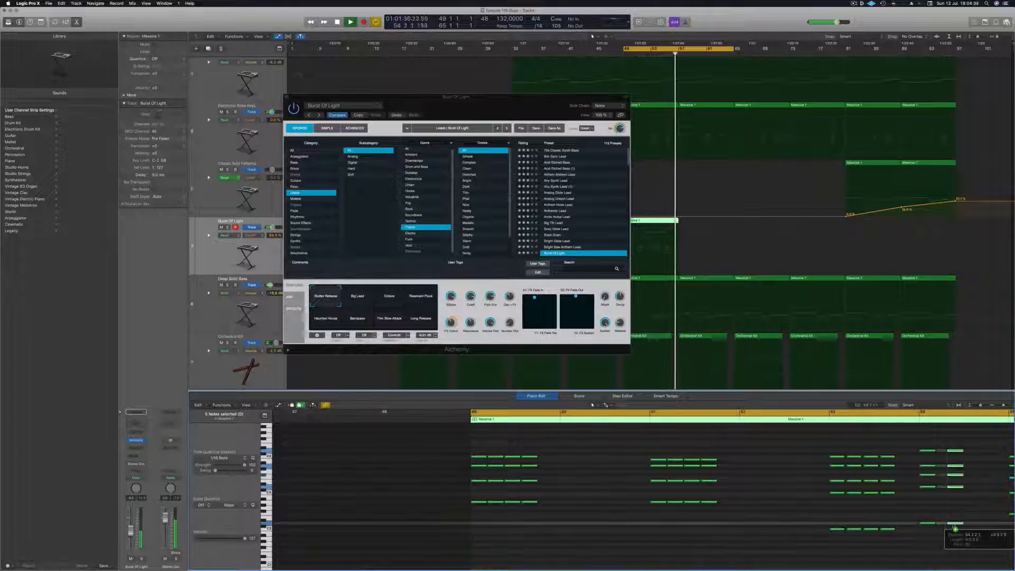
pyautogui.moveTo(963, 529); pyautogui.dragTo(977, 526)
# Shorten the last chord at bar 55 and duplicate it into four consecutive hits
pyautogui.press('super+Left')
pyautogui.press('super+Left')
pyautogui.hscroll(5, 985, 525)
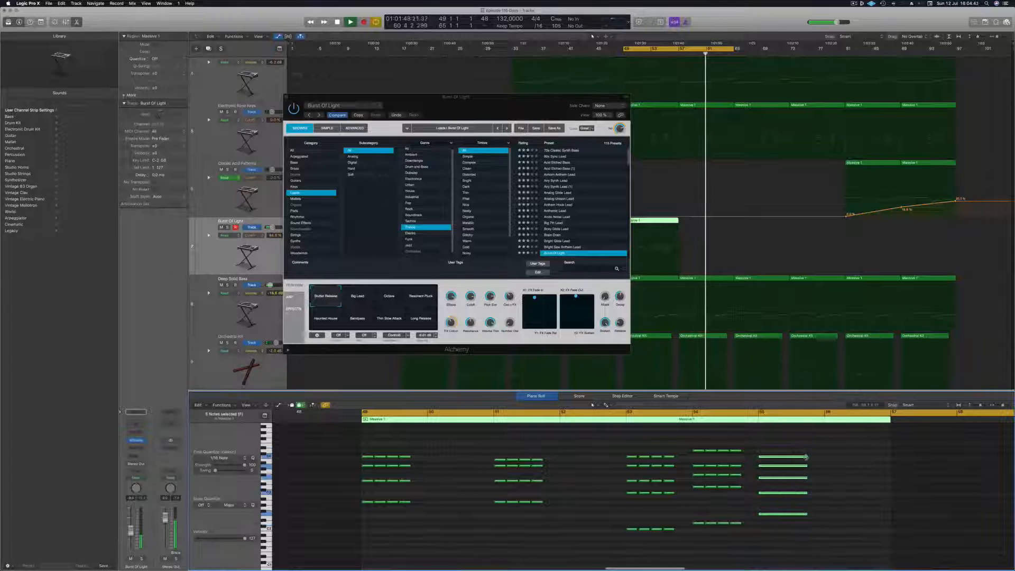
pyautogui.moveTo(802, 456); pyautogui.dragTo(777, 460)
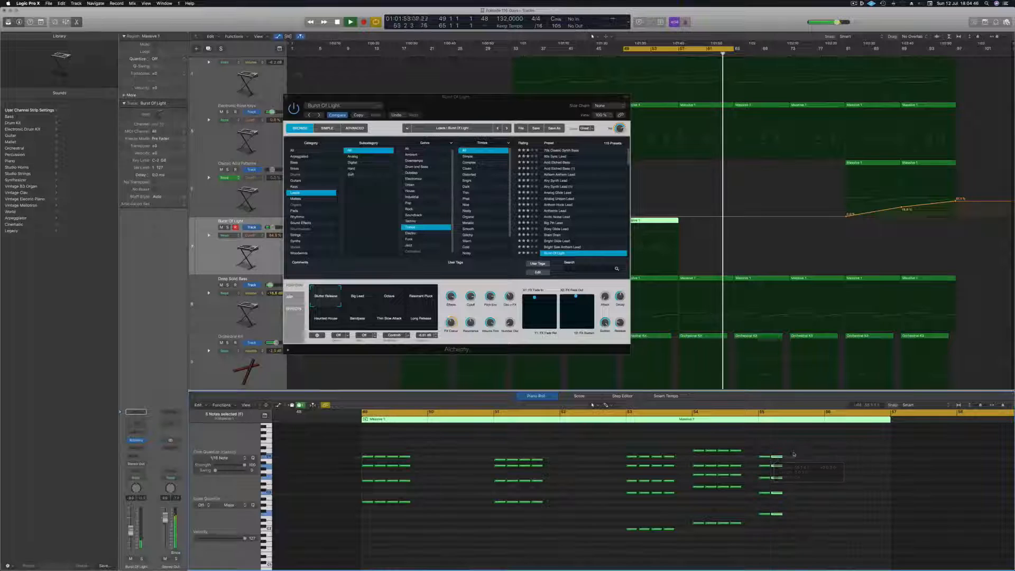
pyautogui.click(763, 459)
pyautogui.moveTo(763, 459); pyautogui.dragTo(791, 459)
# Bring the Alchemy window clear of the track headers and audition other Trance lead presets, loading Big 7th Lead
pyautogui.moveTo(529, 97); pyautogui.dragTo(691, 127)
pyautogui.scroll(-5, 760, 233)
pyautogui.scroll(5, 759, 233)
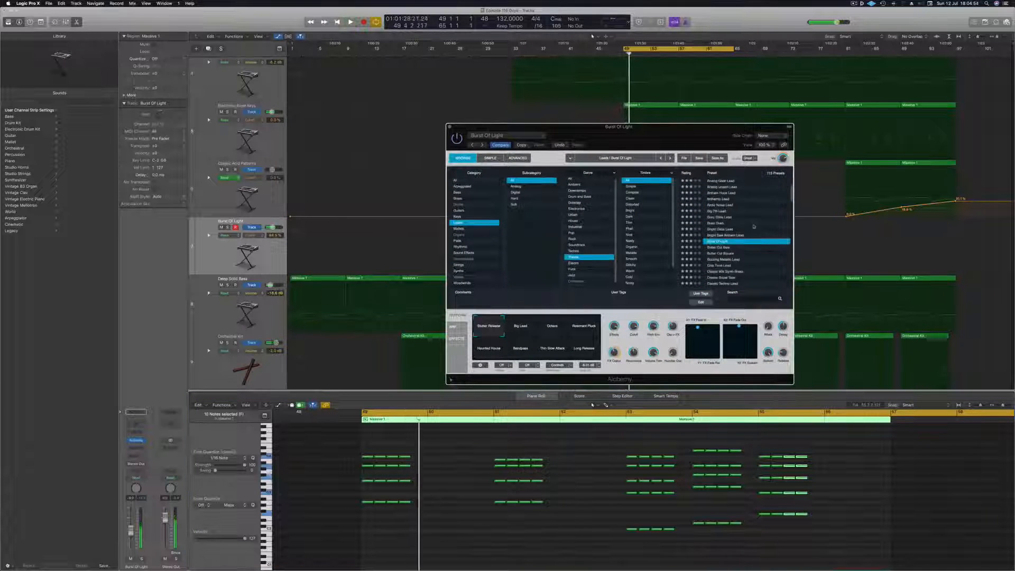
pyautogui.click(725, 247)
pyautogui.scroll(2, 751, 243)
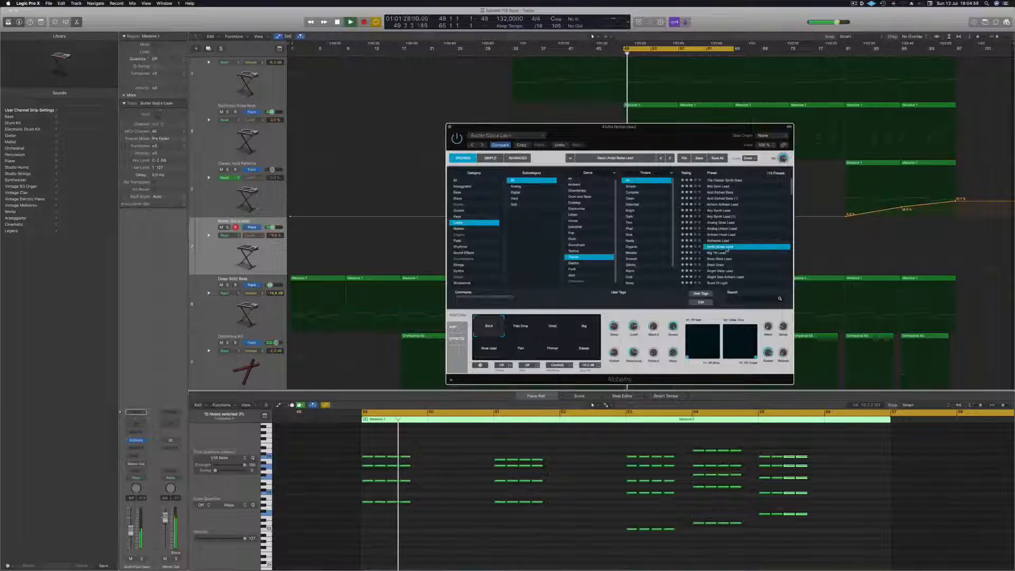
pyautogui.click(726, 252)
pyautogui.scroll(-2, 726, 249)
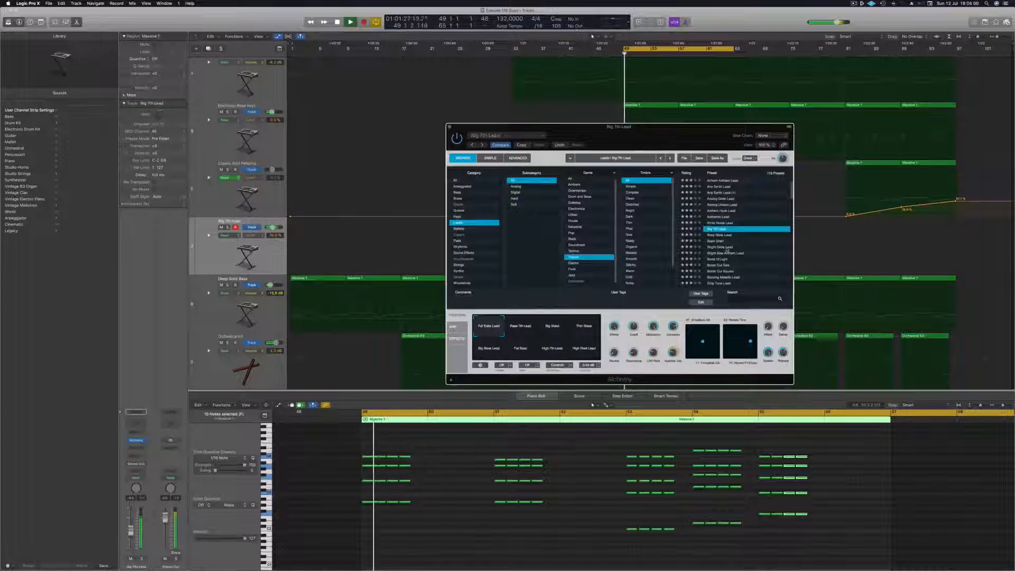
# Lower the lead track's volume fader and audition Big 7th Lead's Bass 7th Lead, Big Stack and Thin Stack variations
pyautogui.moveTo(130, 530); pyautogui.dragTo(130, 537)
pyautogui.click(512, 332)
pyautogui.click(552, 327)
pyautogui.click(583, 328)
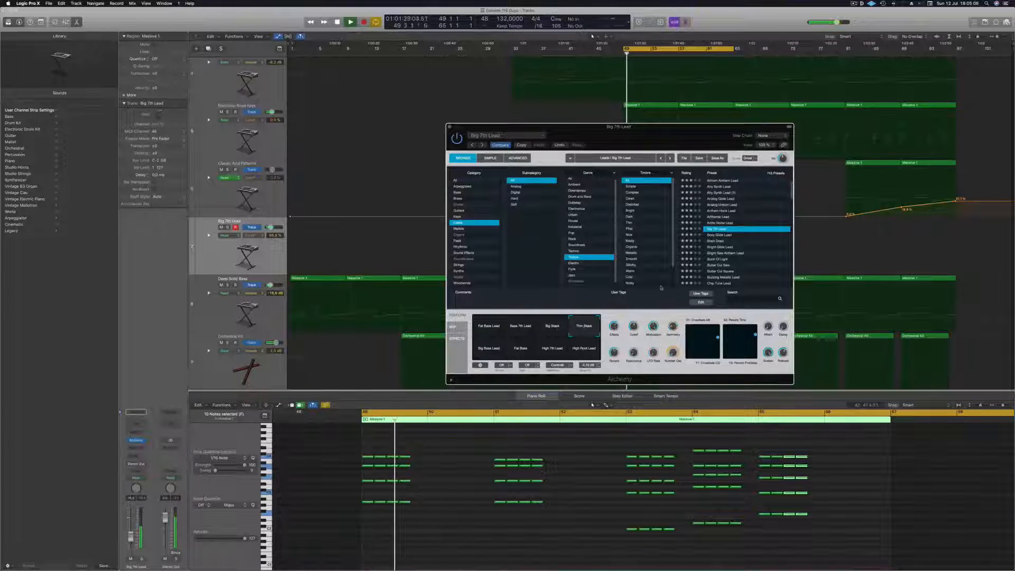
# Audition further Trance leads, including Boxy Glide Lead, Butter Cut Saw, Butter Cut Square and Classic 80s Synth Brass
pyautogui.click(721, 235)
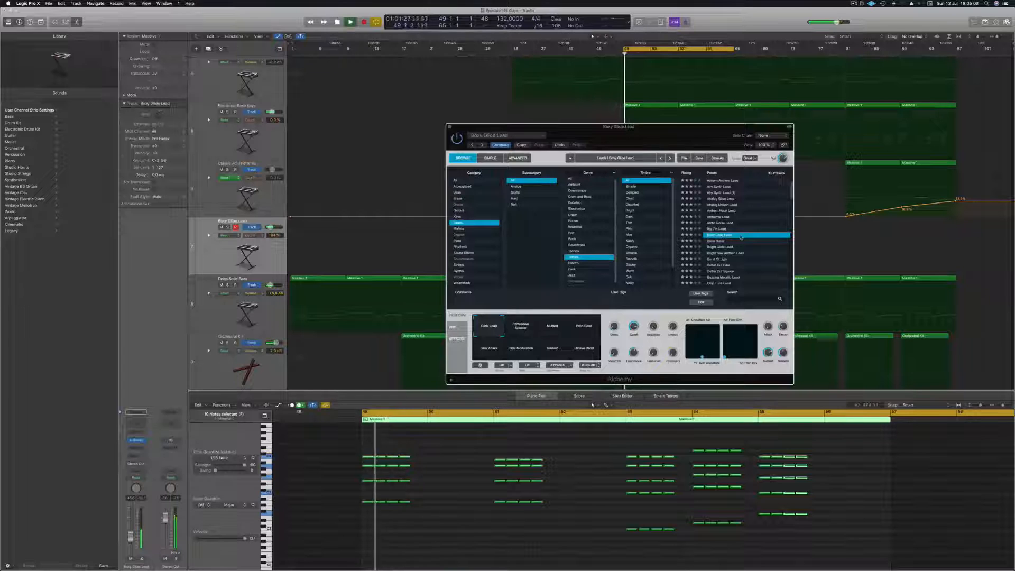
pyautogui.scroll(-2, 740, 237)
pyautogui.click(720, 232)
pyautogui.scroll(-1, 734, 232)
pyautogui.click(733, 222)
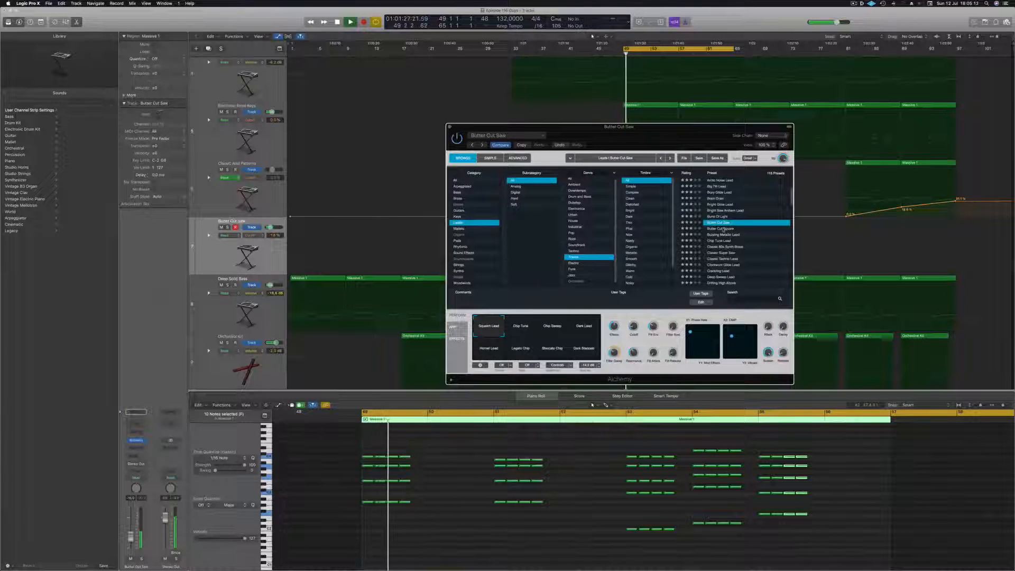
pyautogui.click(722, 228)
pyautogui.scroll(-1, 746, 223)
pyautogui.click(747, 222)
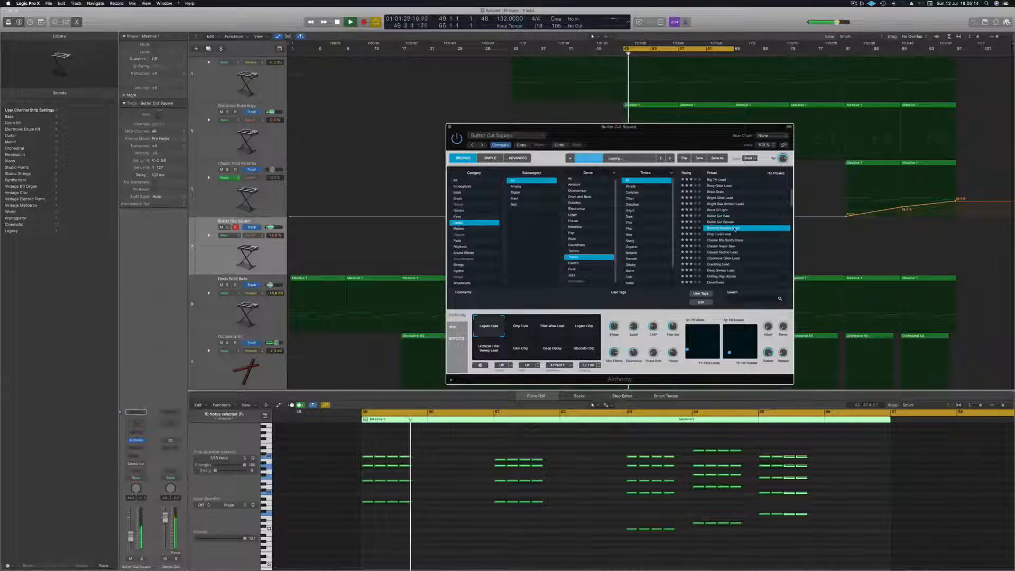
pyautogui.scroll(-1, 758, 216)
pyautogui.click(721, 223)
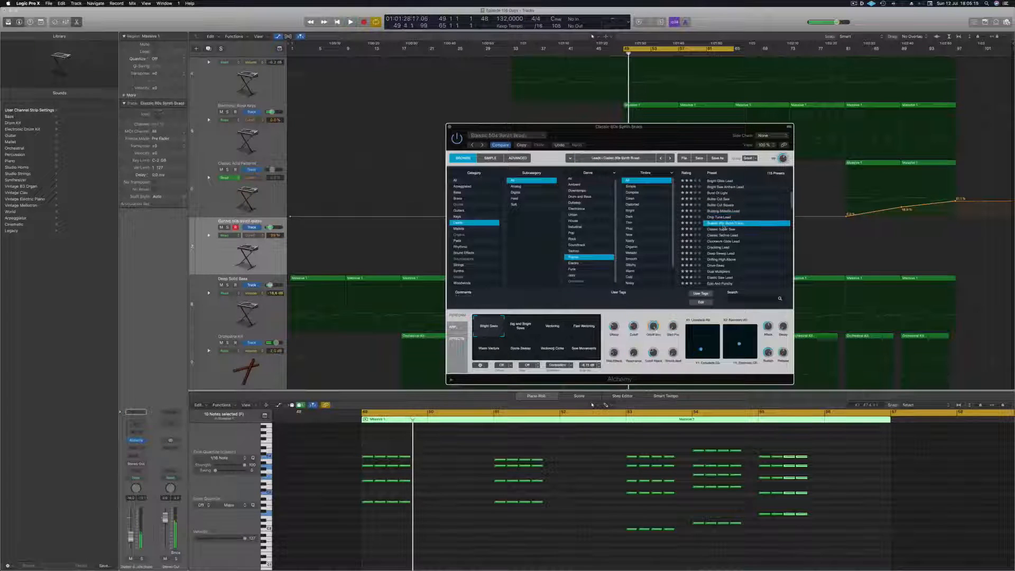
# Audition the Paper Thin Lead, Mini Saw Lead and Massive Festival Lead presets against the chord pattern
pyautogui.scroll(-4, 743, 237)
pyautogui.scroll(10, 745, 236)
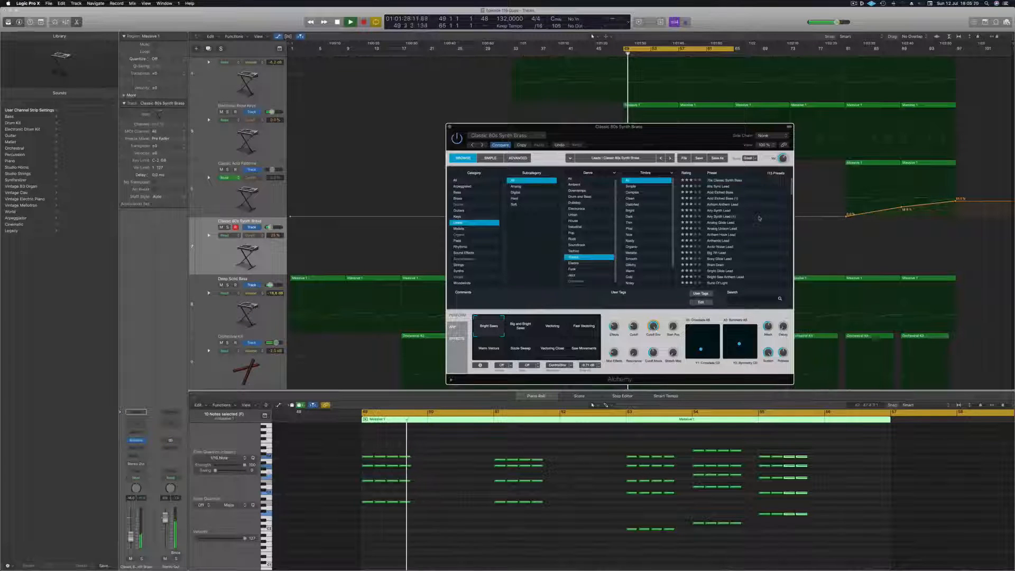
pyautogui.scroll(-15, 759, 220)
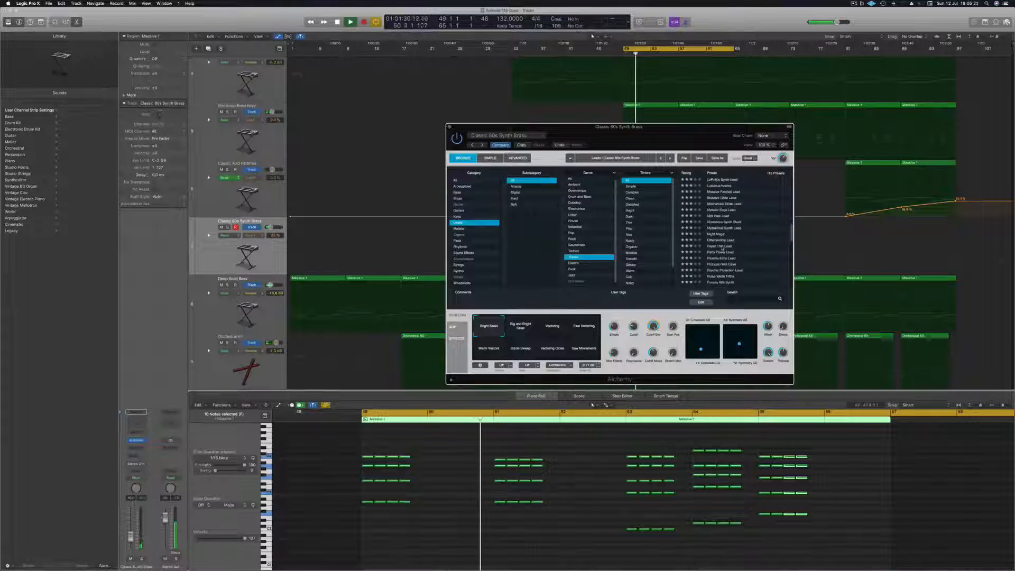
pyautogui.click(743, 245)
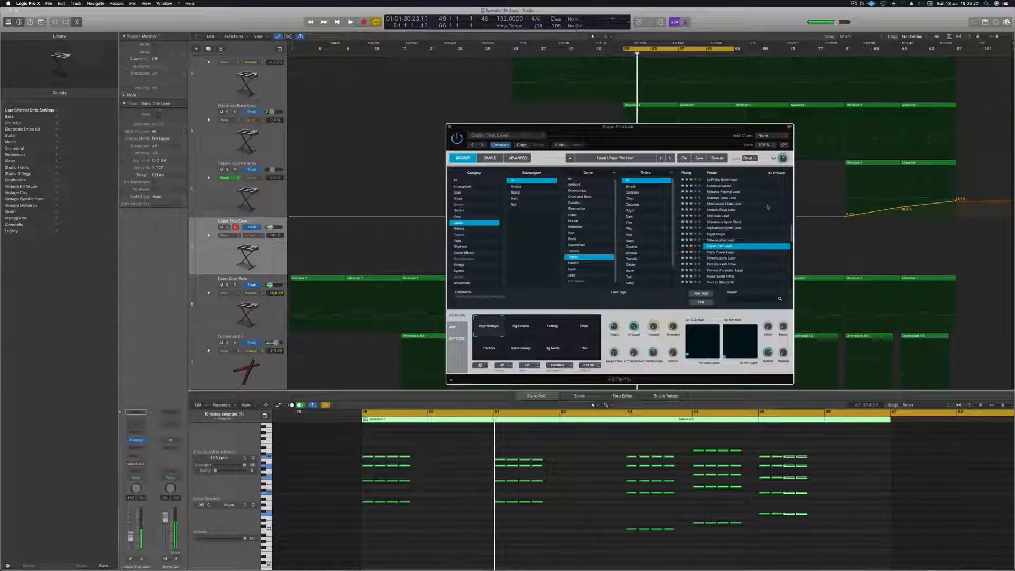
pyautogui.click(716, 215)
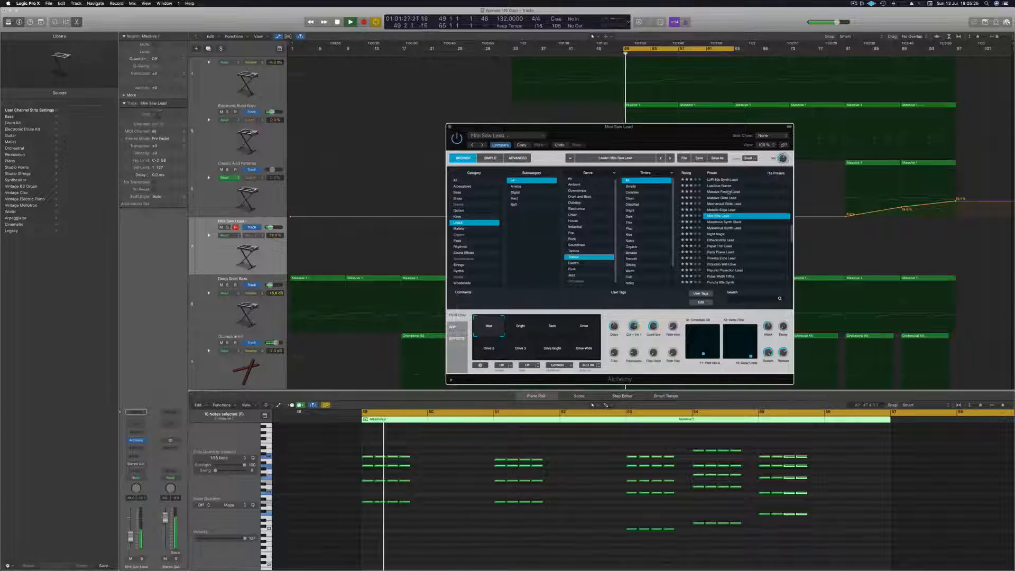
pyautogui.click(731, 191)
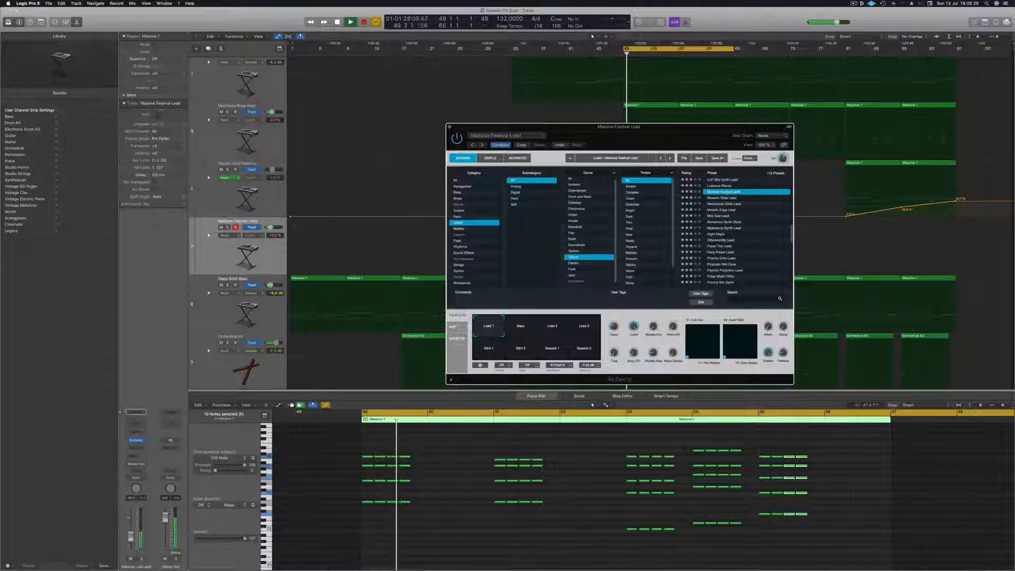
# Audition the LoFi 80s Synth Lead, Journey To Pluto and Huge Echo Lead presets
pyautogui.scroll(3, 737, 235)
pyautogui.click(722, 213)
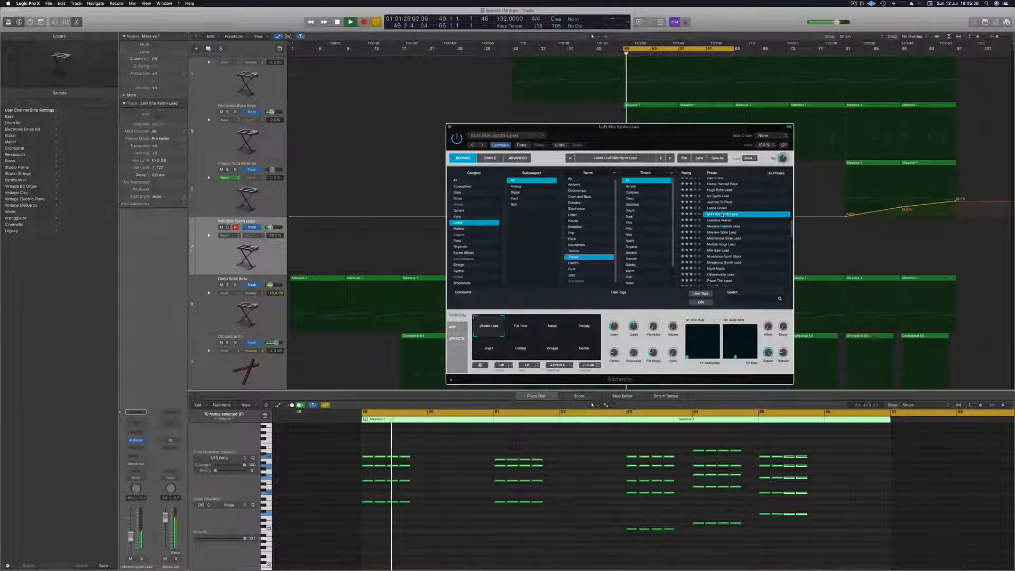
pyautogui.click(719, 203)
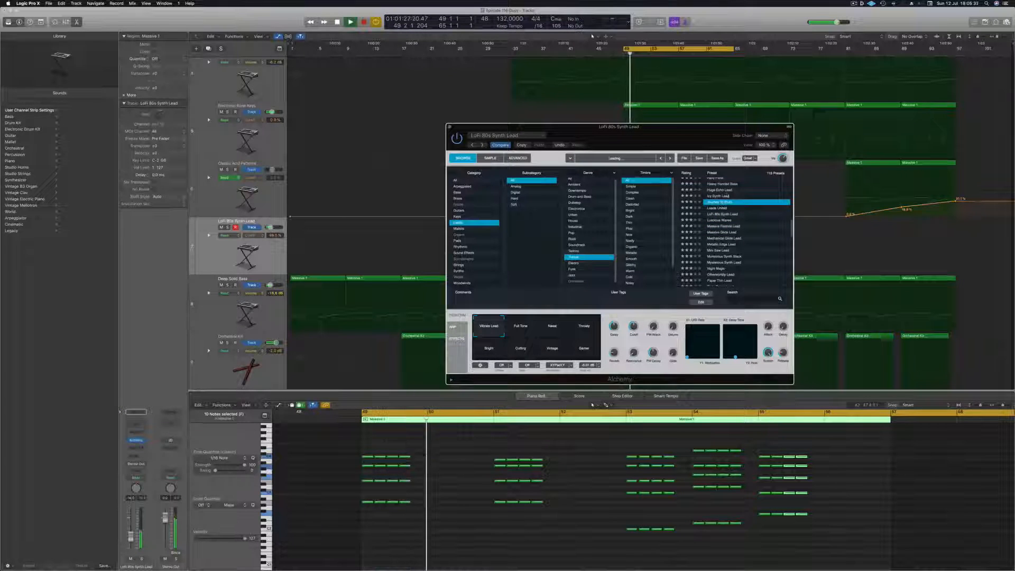
pyautogui.click(719, 190)
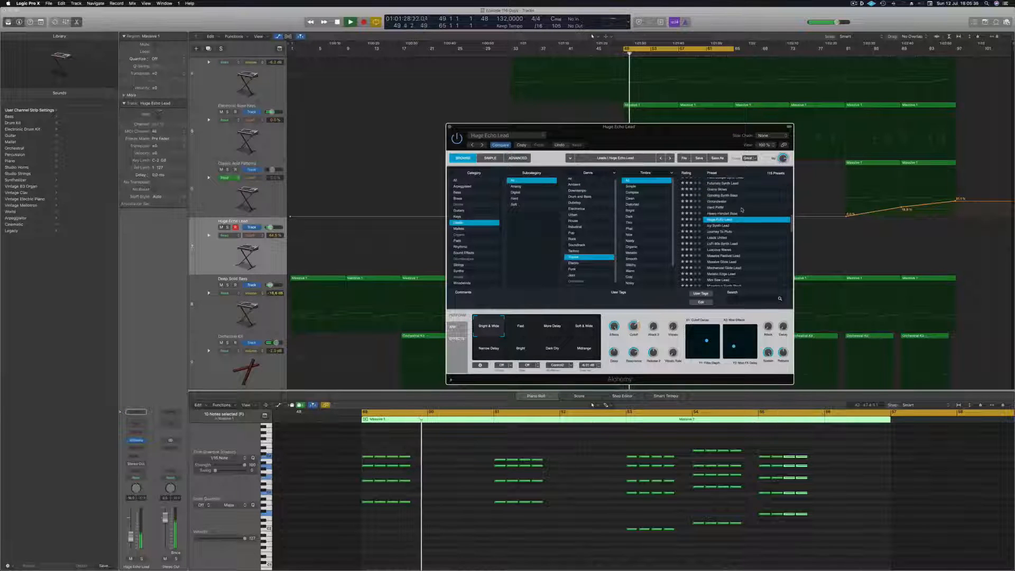
# Audition Flutter Lead and Festival Saw Lead, and load the Elastic Saw Lead preset in Alchemy
pyautogui.scroll(5, 734, 196)
pyautogui.click(717, 209)
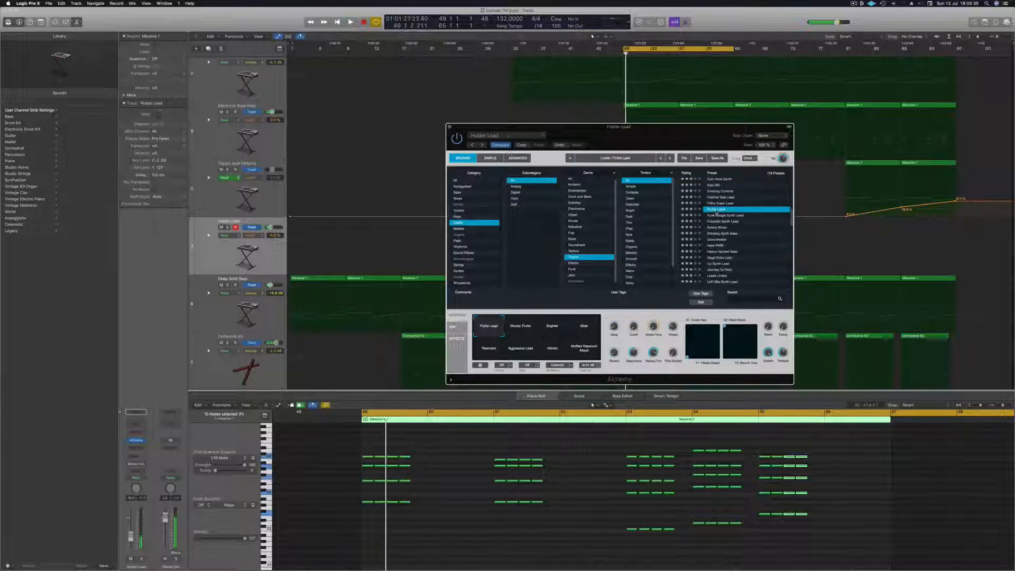
pyautogui.click(720, 197)
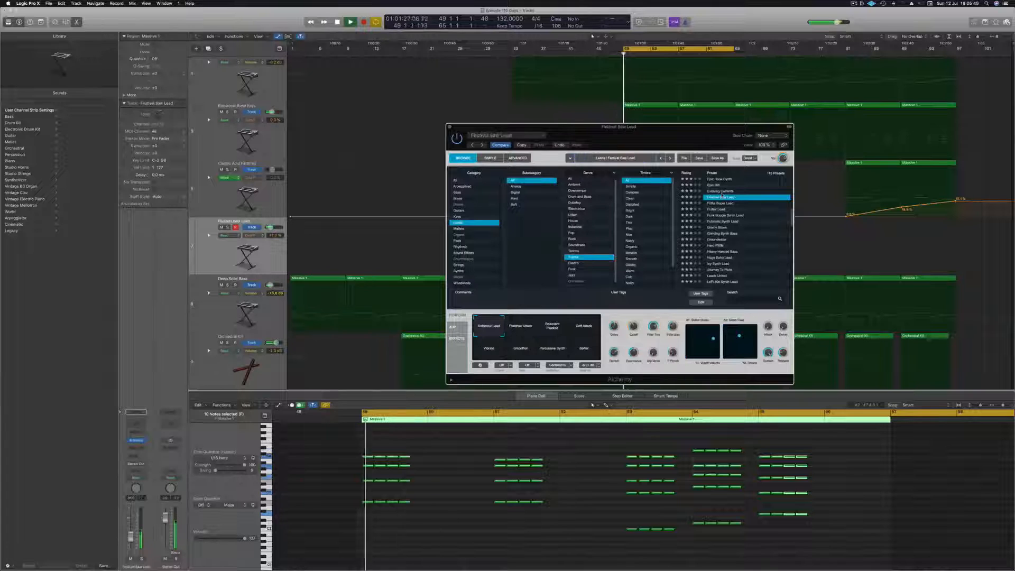
pyautogui.moveTo(710, 136); pyautogui.dragTo(744, 136)
pyautogui.scroll(3, 785, 214)
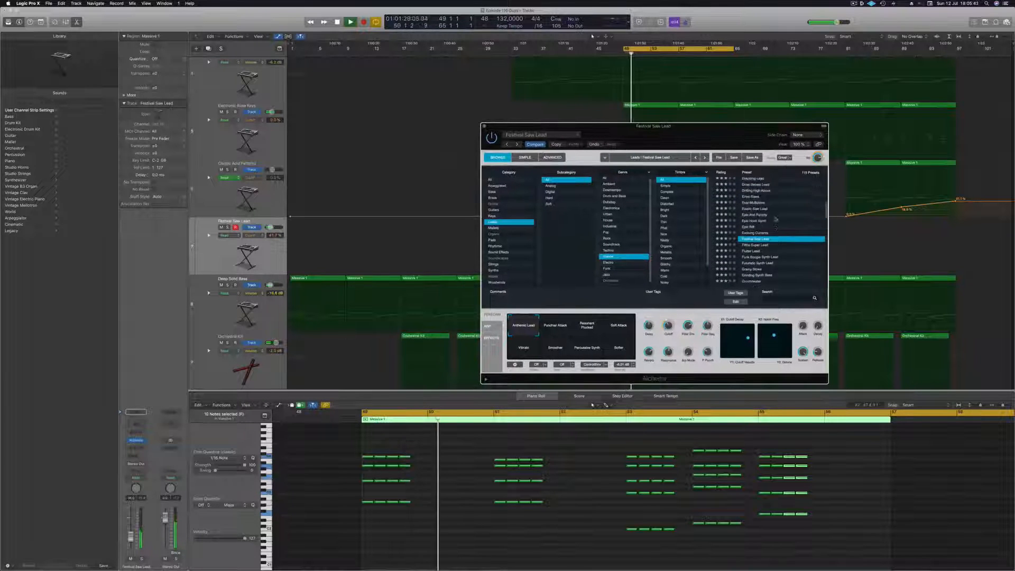
pyautogui.click(757, 209)
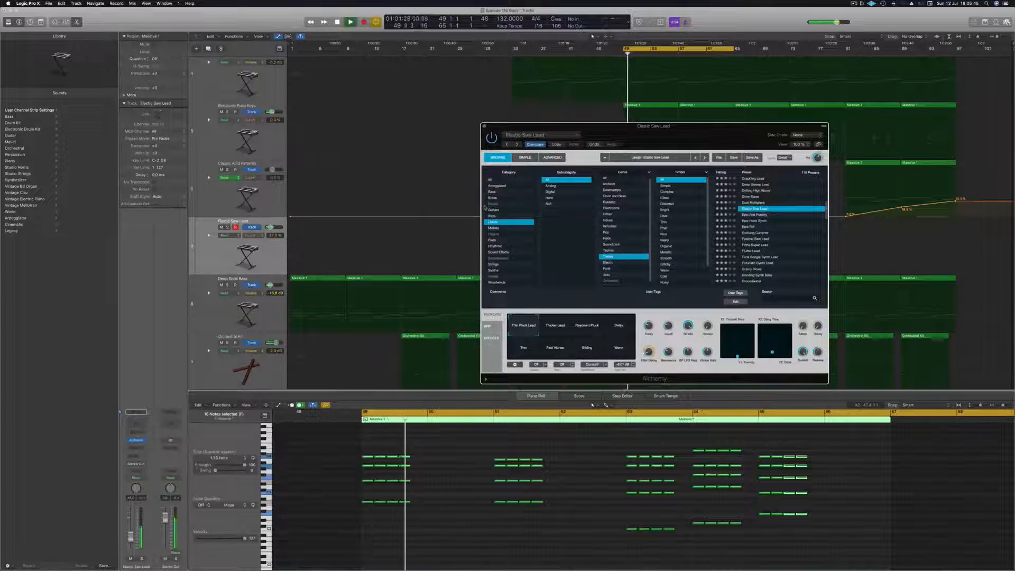
# Show Trance presets from all categories and audition the five-star Europa Bass preset against the chord pattern
pyautogui.click(491, 180)
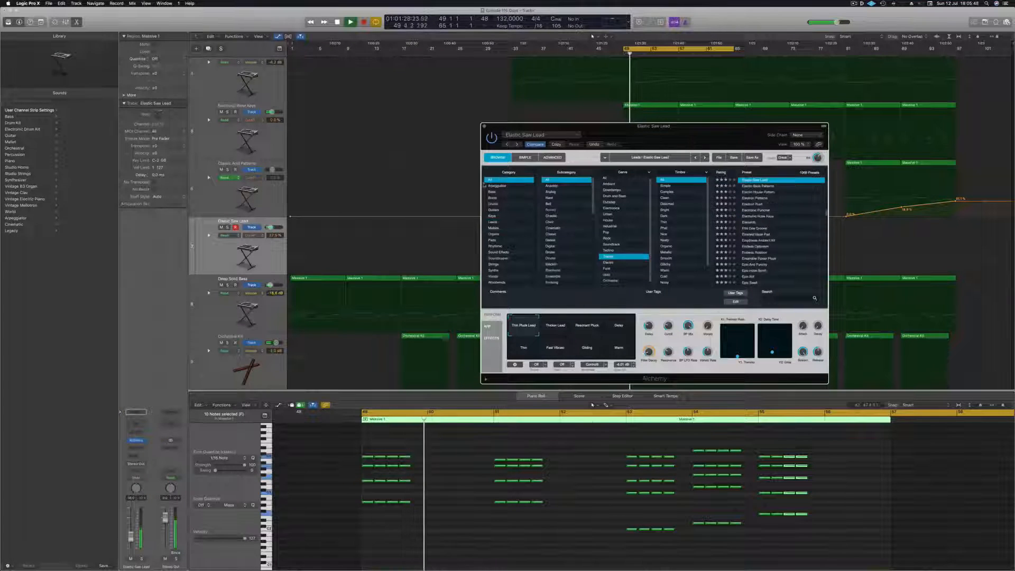
pyautogui.scroll(10, 773, 222)
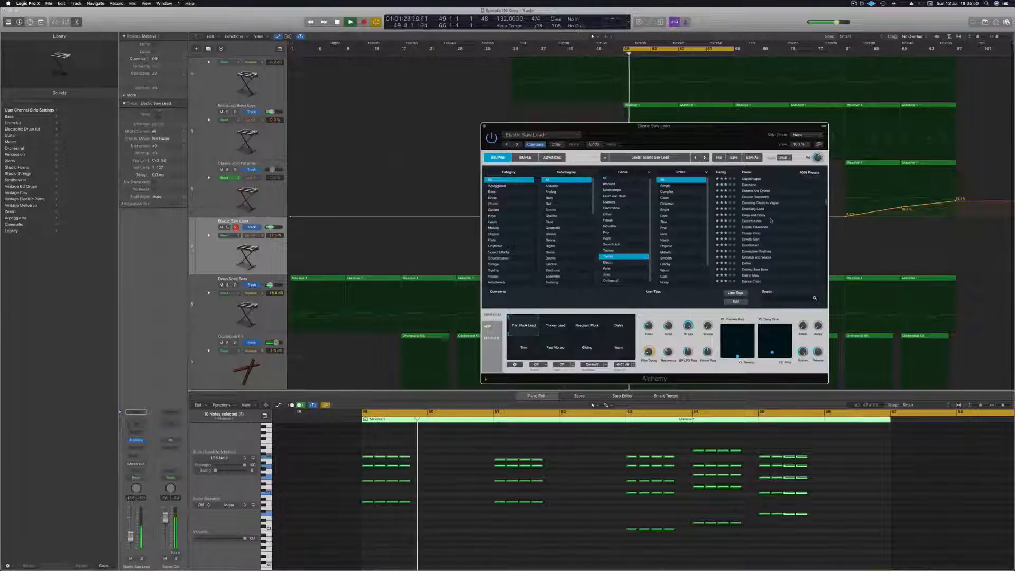
pyautogui.scroll(5, 773, 222)
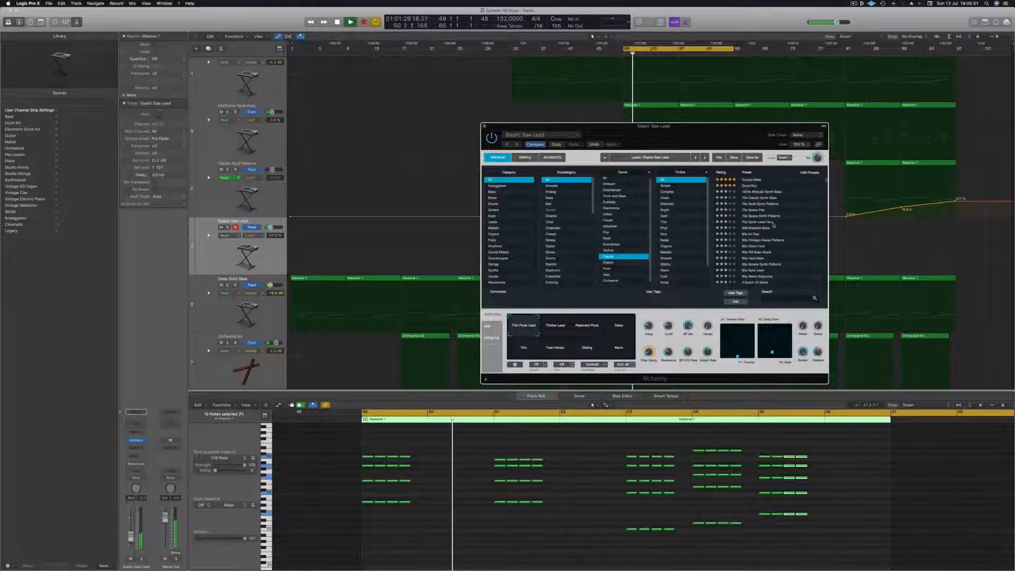
pyautogui.click(752, 180)
pyautogui.press('space')
pyautogui.press('space')
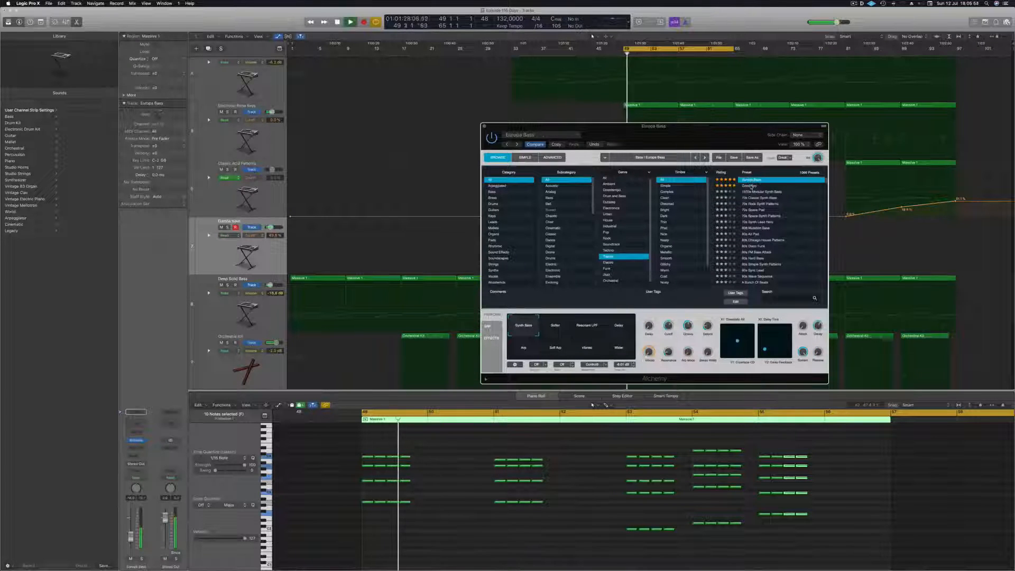
# Audition further all-category Trance presets, including the 1970s modular synth bass, 80s Simple Synth Patterns and Acid Trance Pattern
pyautogui.click(750, 186)
pyautogui.click(758, 192)
pyautogui.scroll(-3, 767, 230)
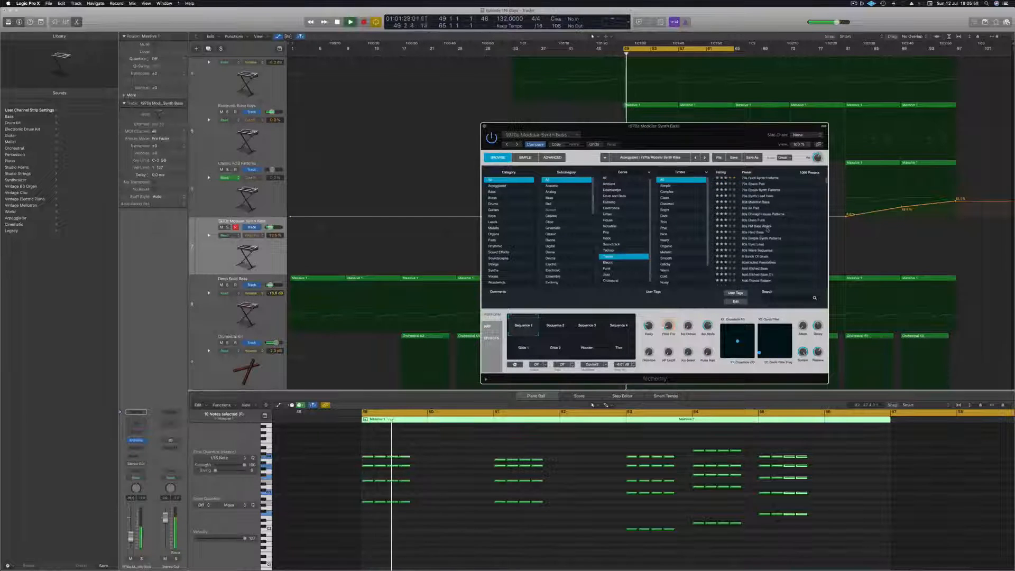
pyautogui.click(759, 238)
pyautogui.scroll(-4, 758, 243)
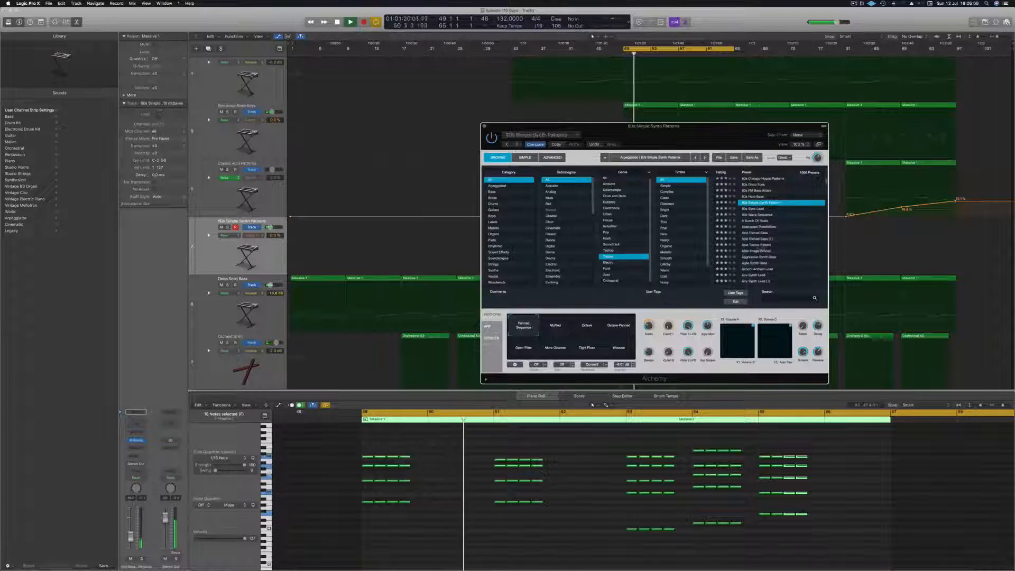
pyautogui.click(757, 245)
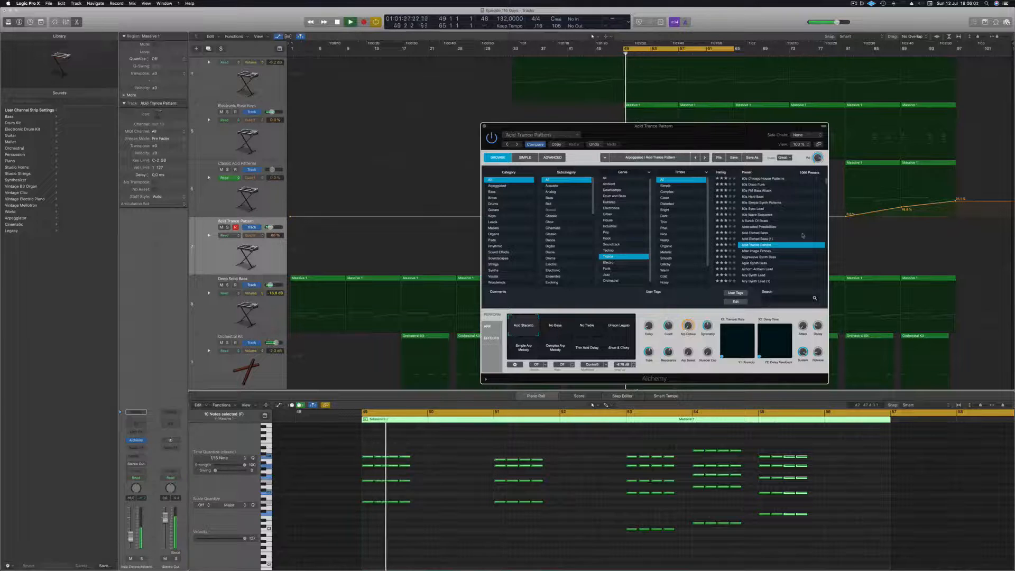
# Load the Agile Synth Bass preset and audition its Smaller, Rubbery and Brighter performance variations
pyautogui.scroll(-3, 793, 232)
pyautogui.click(787, 237)
pyautogui.scroll(-2, 788, 222)
pyautogui.scroll(-2, 788, 215)
pyautogui.click(555, 328)
pyautogui.click(587, 328)
pyautogui.click(624, 327)
pyautogui.press('space')
# Audition the remaining Agile Synth Bass variations, including Noisy, Zap and Heavy
pyautogui.click(520, 348)
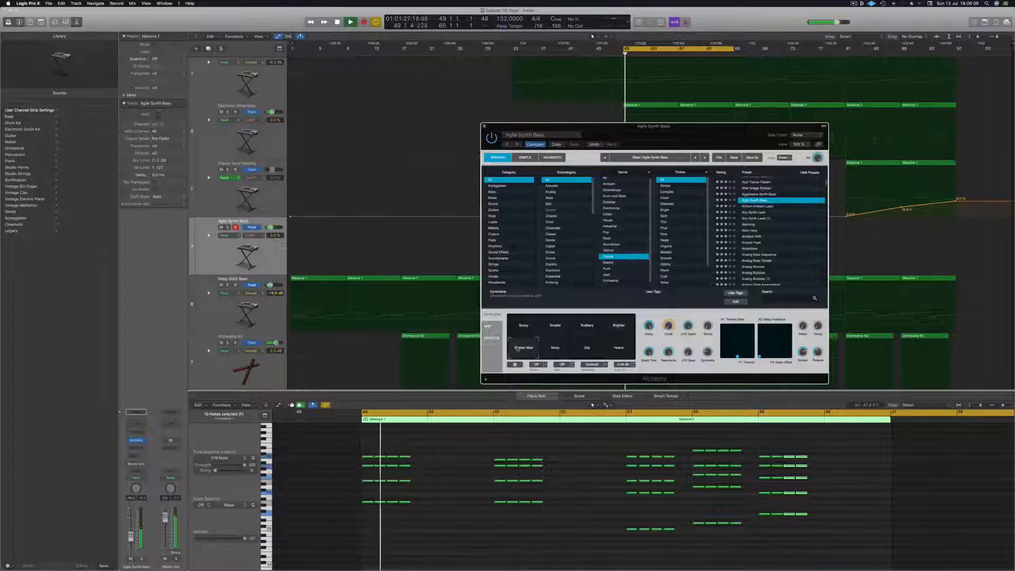
pyautogui.click(556, 350)
pyautogui.click(587, 349)
pyautogui.click(619, 349)
# Audition the Analog Bass Twister and Analog Glide Lead presets with the chords
pyautogui.click(782, 224)
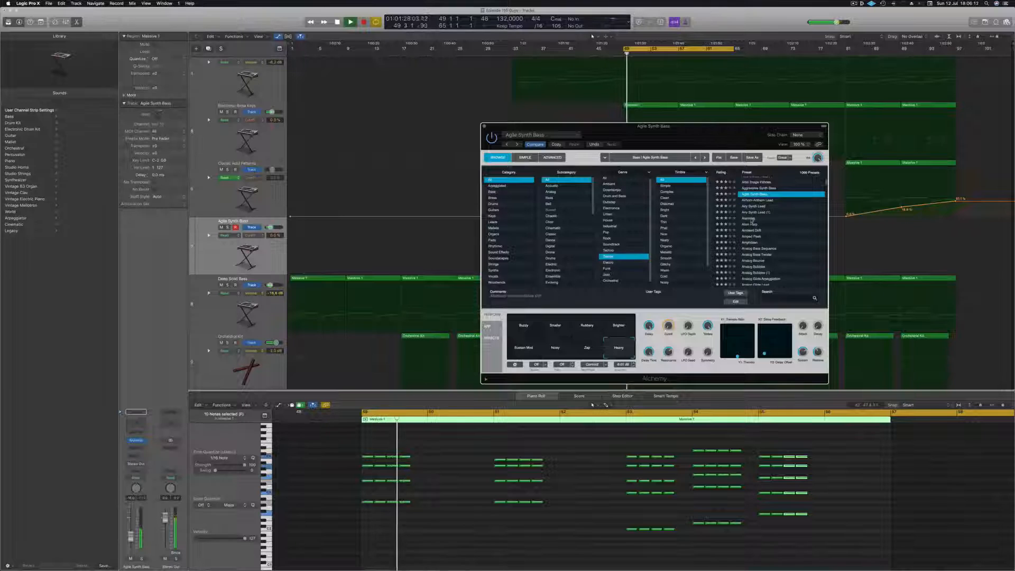
pyautogui.scroll(-1, 784, 220)
pyautogui.click(782, 225)
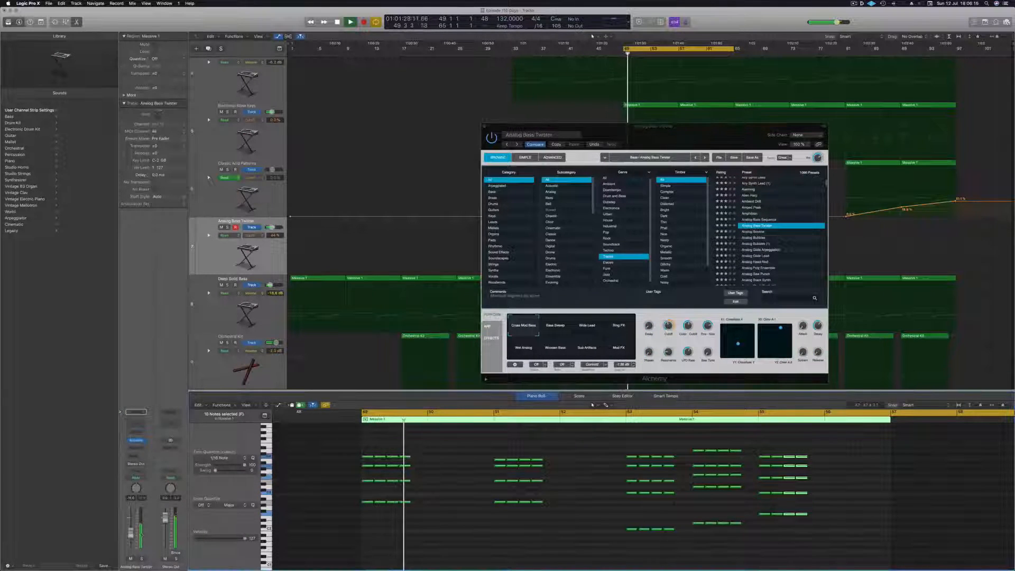
pyautogui.click(758, 256)
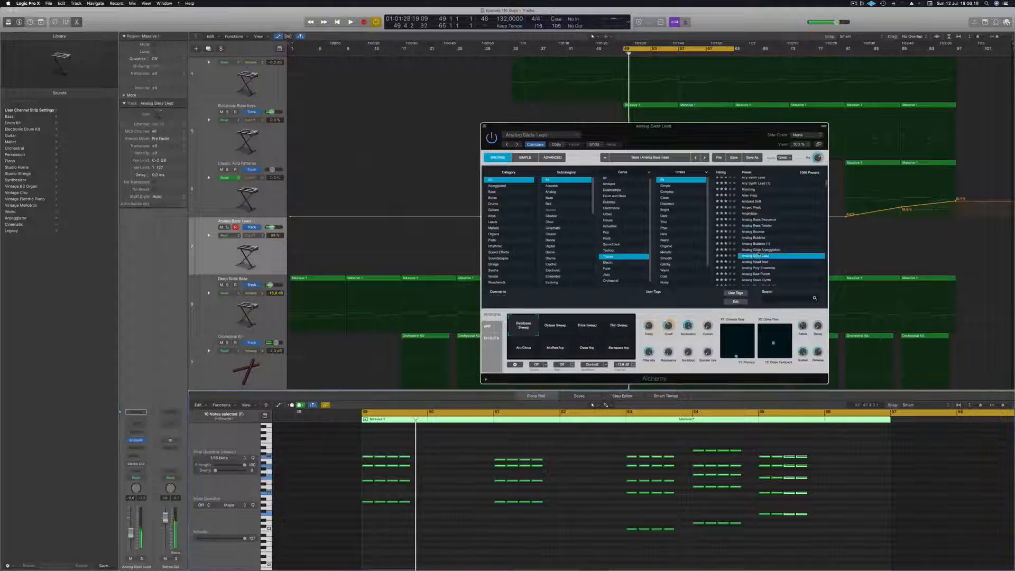
# Audition the Analog Head-Nod, Analog Poly Ensemble and Analog Saw Punch presets, restarting playback for each one
pyautogui.press('Down')
pyautogui.press('space')
pyautogui.press('space')
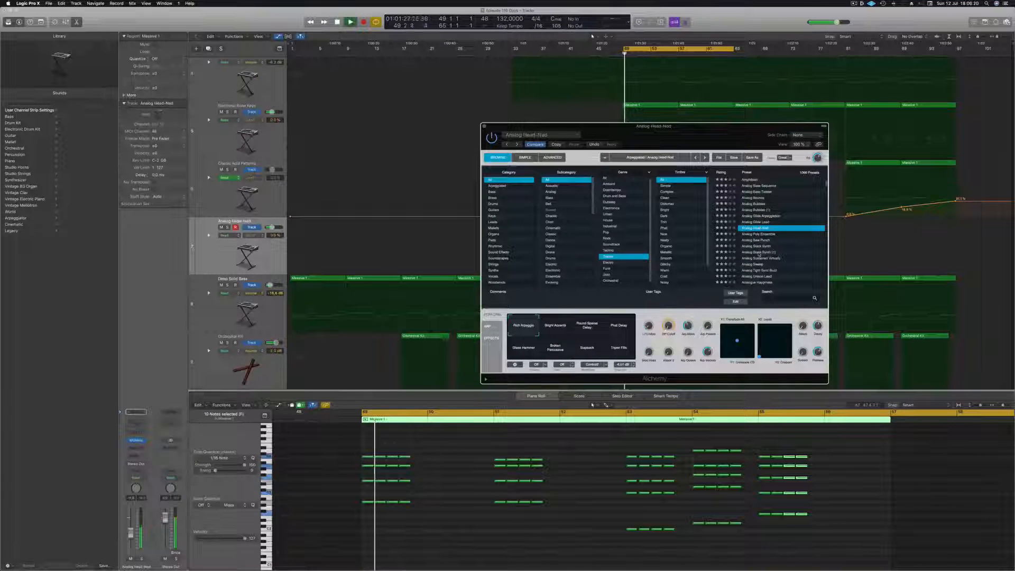
pyautogui.press('Down')
pyautogui.press('space')
pyautogui.press('space')
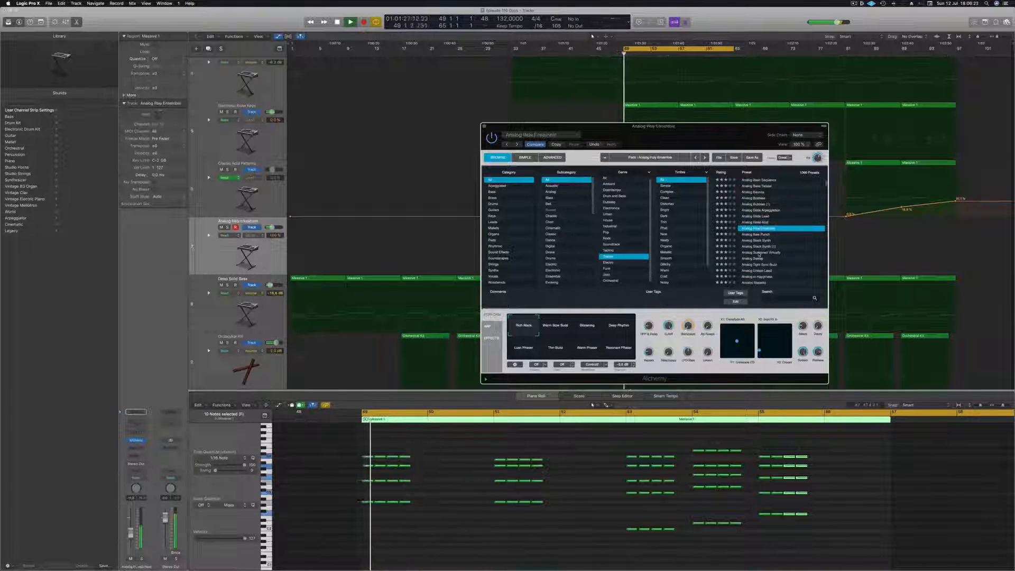
pyautogui.press('Down')
pyautogui.press('space')
pyautogui.press('space')
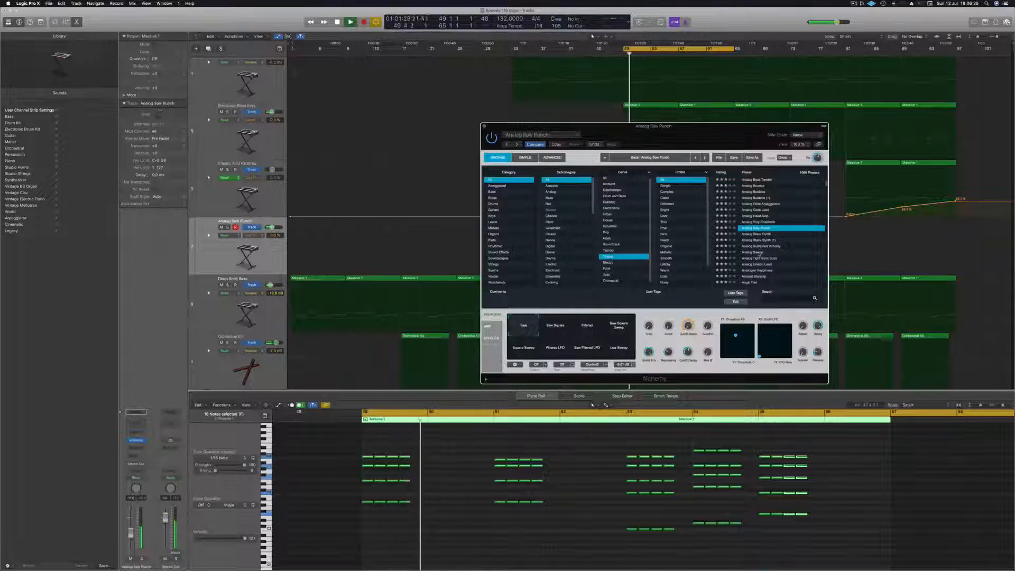
# Compare the Analog Saw Punch variations Saw Square, Filtered, Saw Square Sweep, Square Sweep, Filtered LFO and Saw Filtered LFO
pyautogui.click(552, 329)
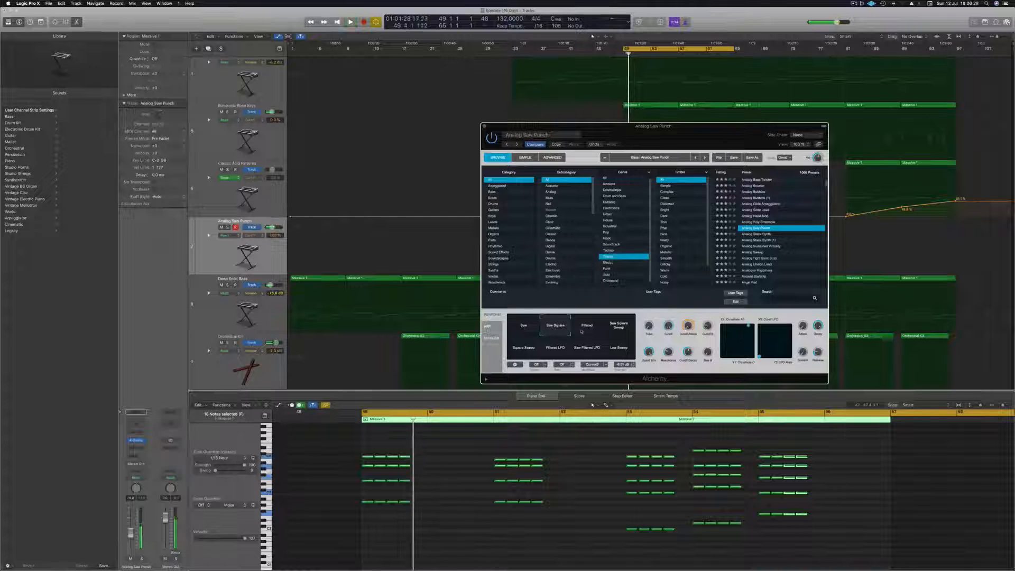
pyautogui.click(588, 327)
pyautogui.click(620, 328)
pyautogui.click(526, 350)
pyautogui.click(555, 350)
pyautogui.click(579, 352)
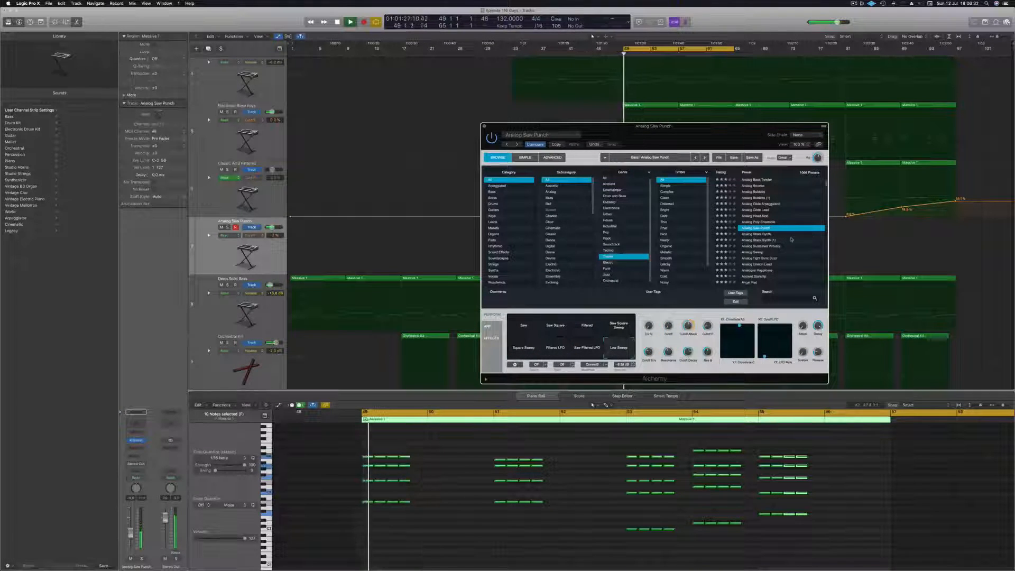
# Load the Analog Sweep preset and audition several of its performance variations, including Warm
pyautogui.scroll(-2, 791, 239)
pyautogui.click(752, 230)
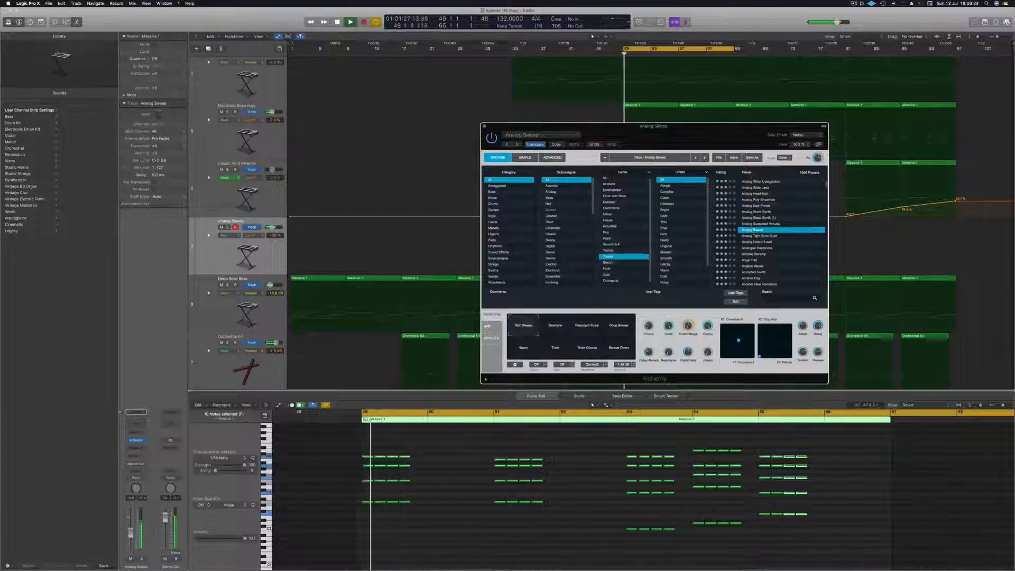
pyautogui.click(609, 334)
pyautogui.click(557, 332)
pyautogui.click(527, 355)
# Audition the Analog Tight Sync Buzz, Analog Unison Lead and Analogue Happiness presets
pyautogui.click(762, 237)
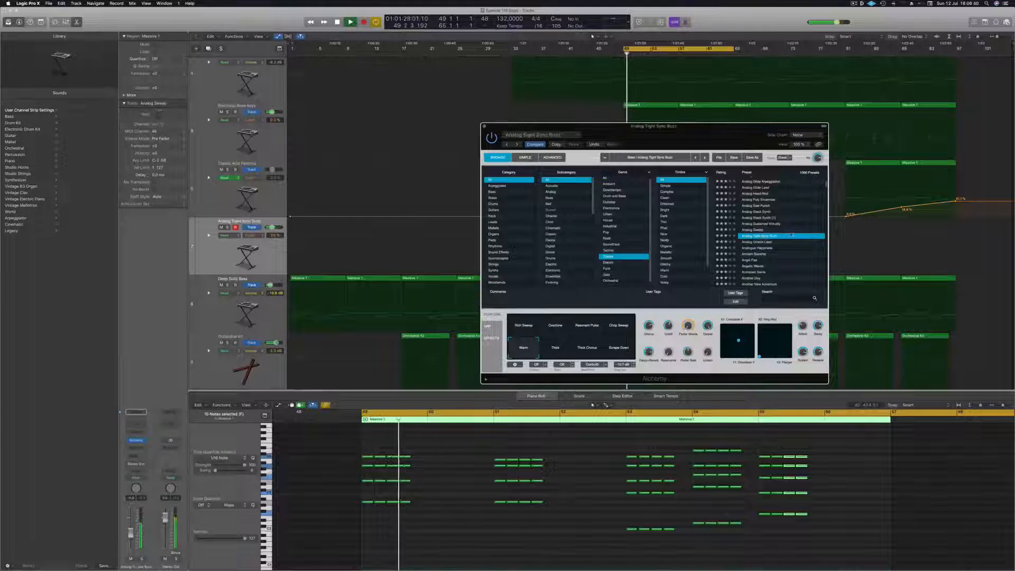
pyautogui.scroll(-3, 789, 236)
pyautogui.click(766, 220)
pyautogui.scroll(-2, 757, 216)
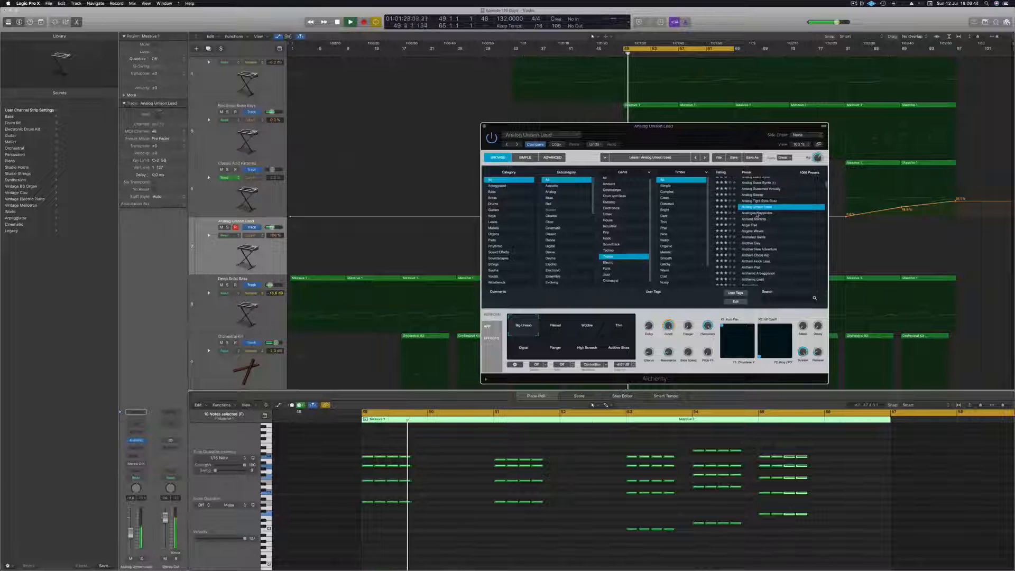
pyautogui.click(758, 214)
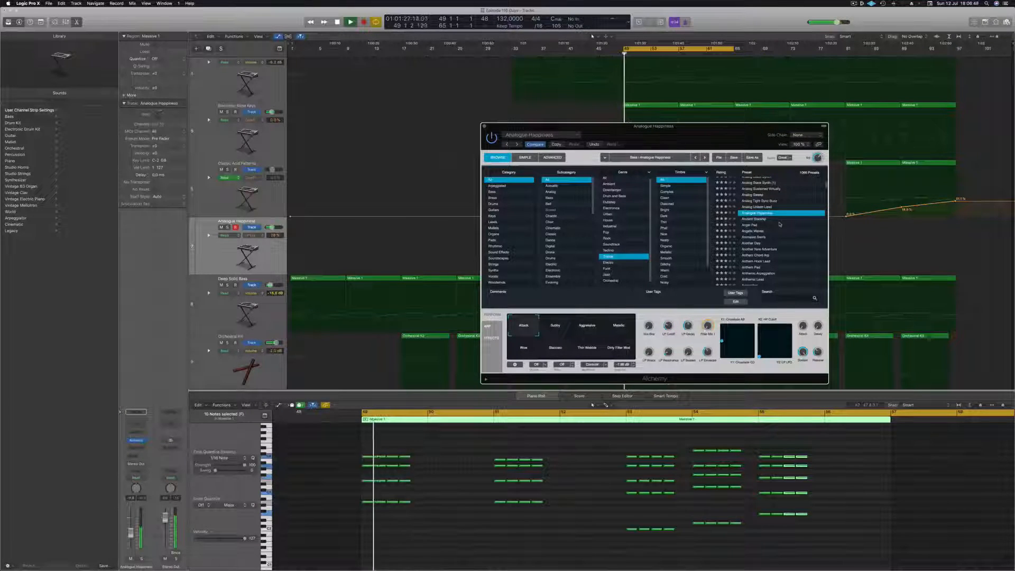
# Audition the Angel Pad, Animated Swirls and Another Day presets with the chord pattern
pyautogui.click(751, 225)
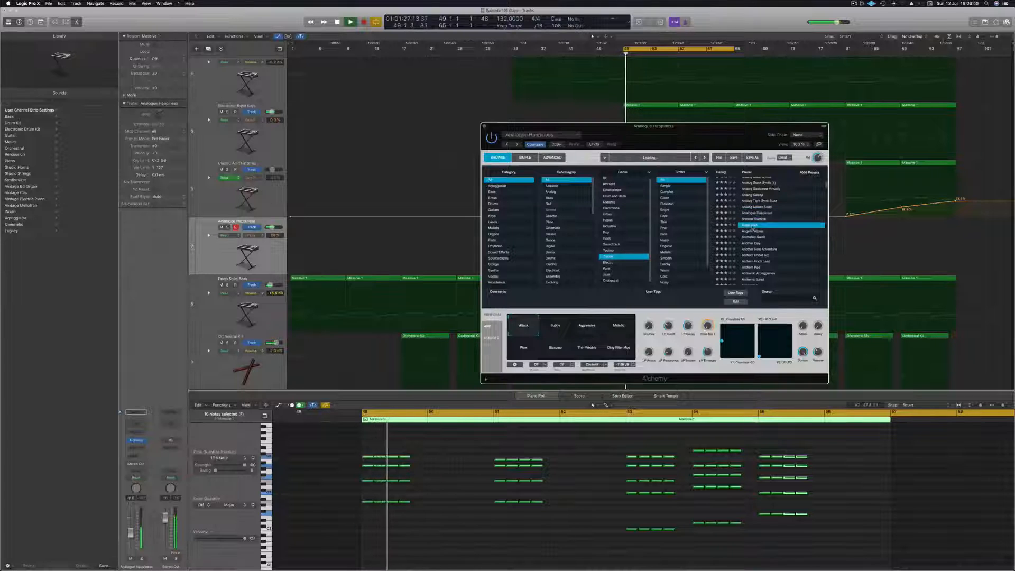
pyautogui.scroll(-2, 763, 221)
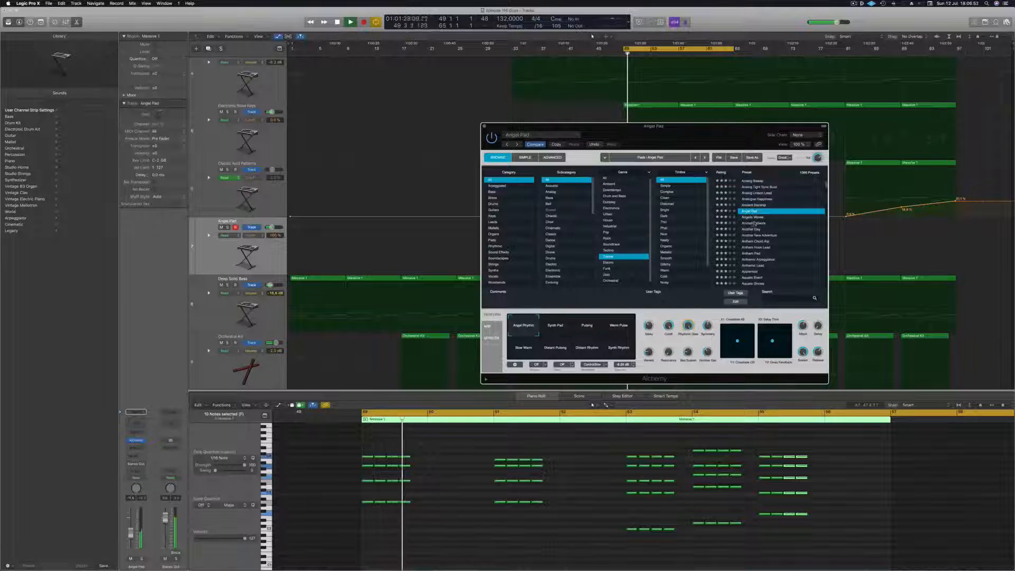
pyautogui.click(753, 223)
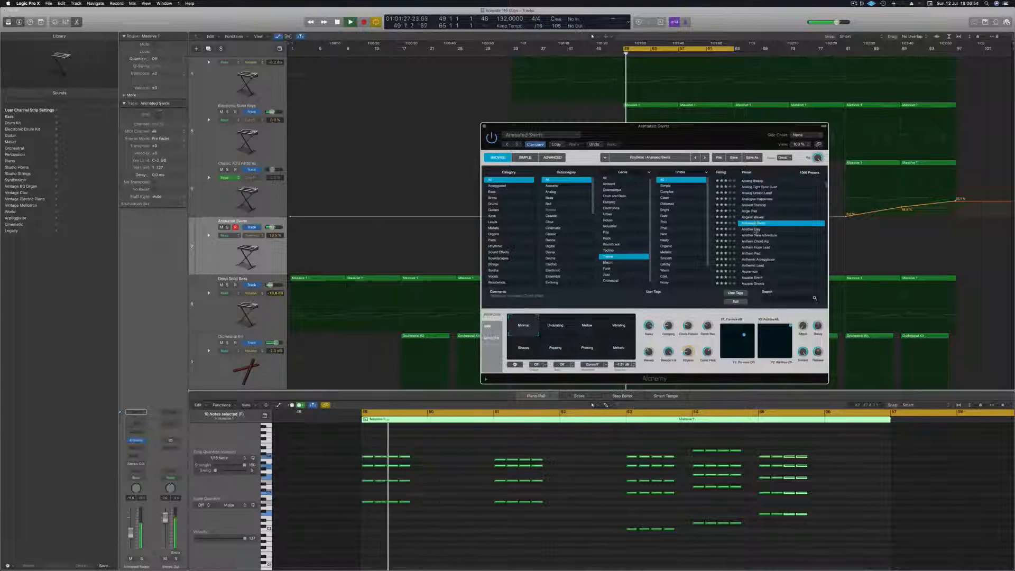
pyautogui.click(771, 229)
pyautogui.scroll(-2, 780, 223)
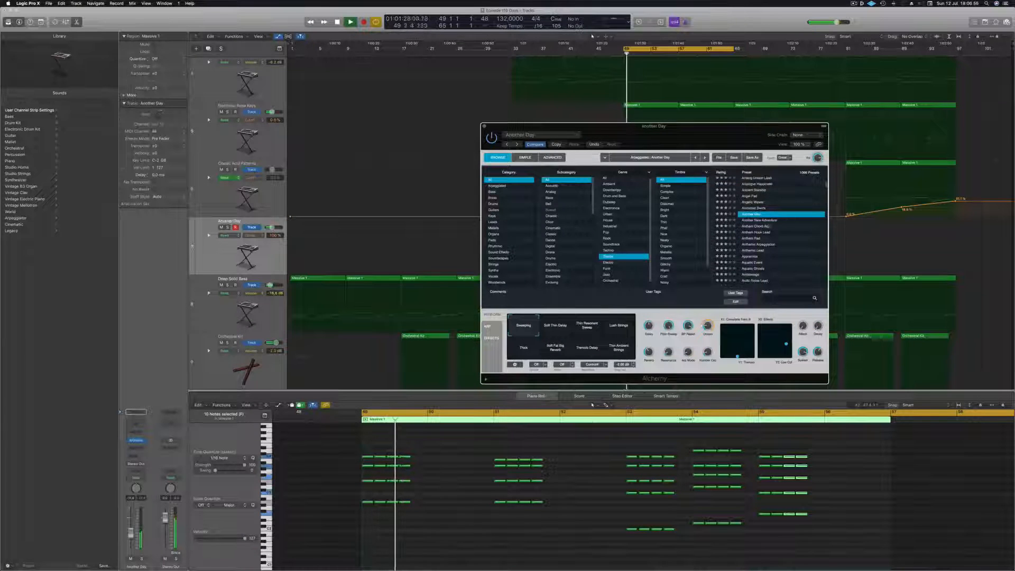
# Load the Anthem Hook Lead preset, compare its performance variations and select Buzz for the chord lead
pyautogui.click(754, 232)
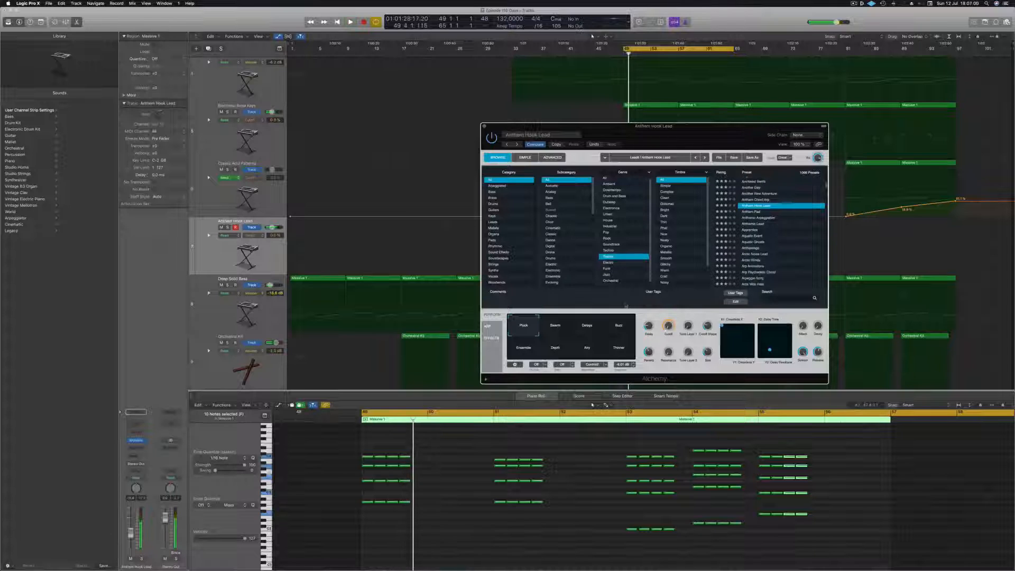
pyautogui.click(557, 335)
pyautogui.press('space')
pyautogui.press('space')
pyautogui.click(619, 327)
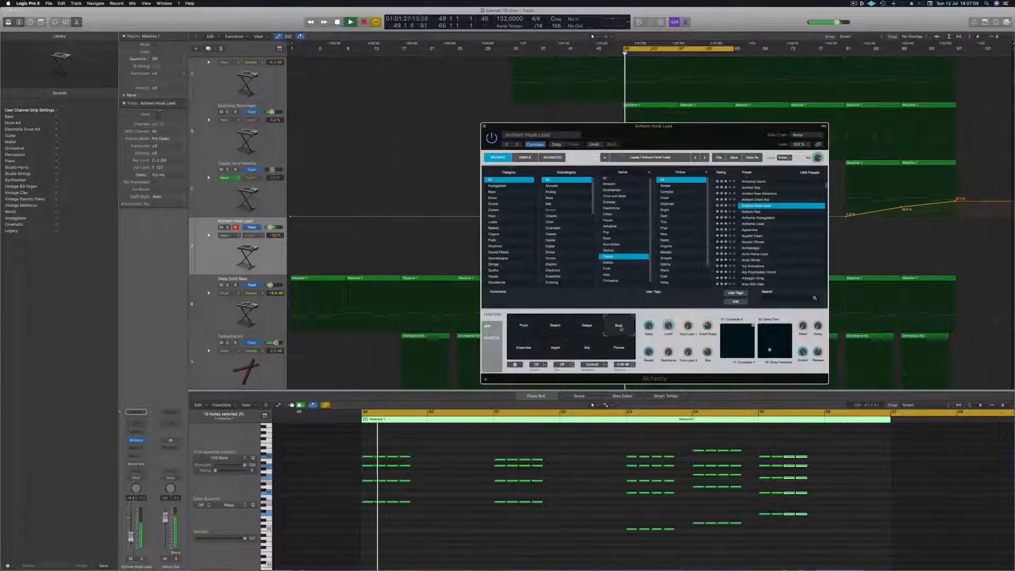
pyautogui.press('space')
pyautogui.press('space')
# Adjust the Cutoff of Anthem Hook Lead by ear while replaying the chord pattern
pyautogui.moveTo(668, 327); pyautogui.dragTo(666, 334)
pyautogui.press('space')
pyautogui.press('space')
pyautogui.moveTo(668, 371); pyautogui.dragTo(668, 331)
pyautogui.press('space')
pyautogui.press('space')
pyautogui.press('space')
pyautogui.press('space')
# Duplicate the four-hit chords at bars 49 and 51 directly behind the originals and replay the pattern
pyautogui.moveTo(345, 452); pyautogui.dragTo(601, 510)
pyautogui.moveTo(384, 463); pyautogui.dragTo(416, 460)
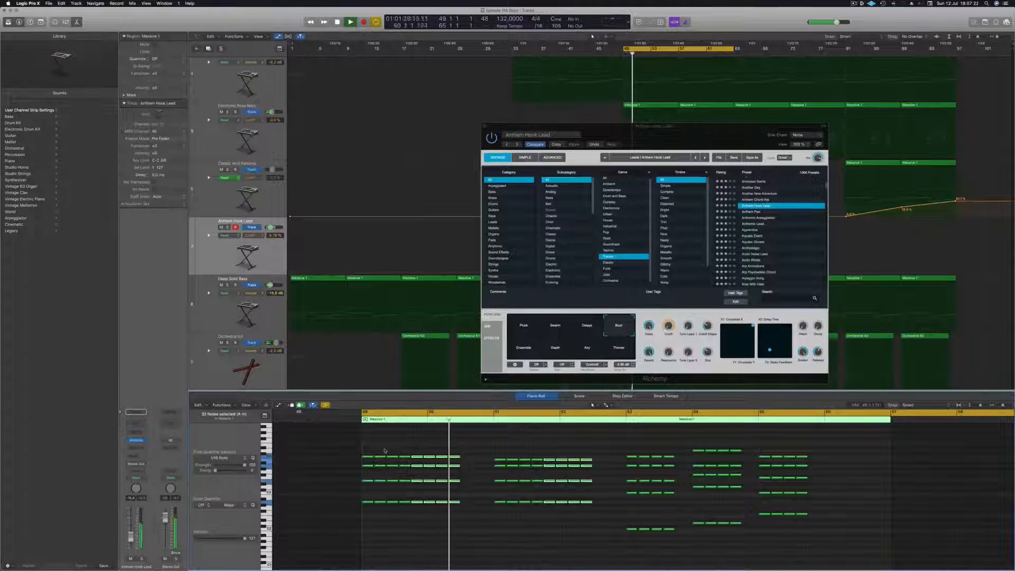
pyautogui.press('space')
pyautogui.press('space')
pyautogui.press('space')
pyautogui.press('space')
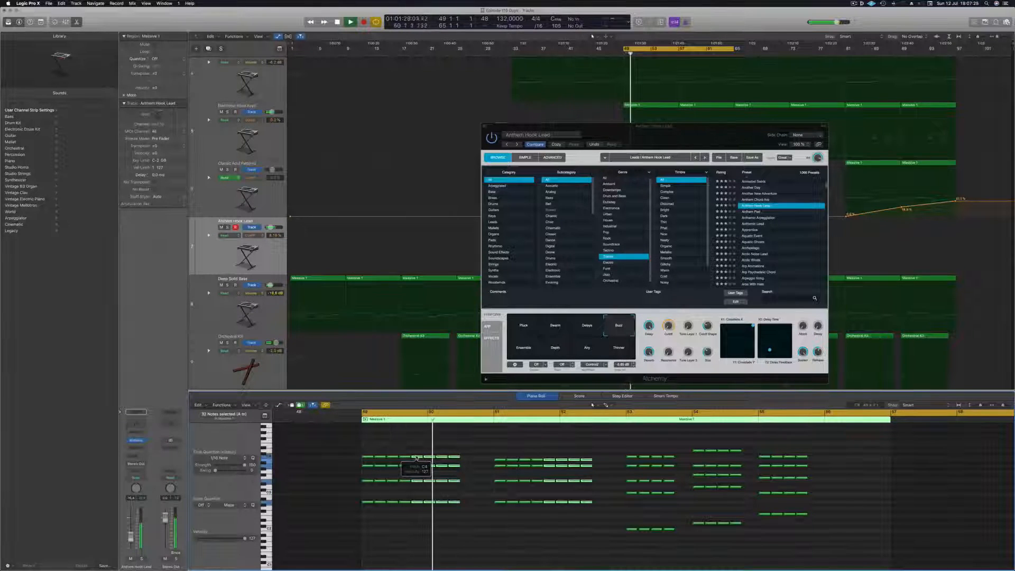
pyautogui.press('space')
pyautogui.press('space')
# Move the duplicated chord hits so they start at bars 50 and 52
pyautogui.moveTo(416, 458); pyautogui.dragTo(434, 458)
pyautogui.scroll(3, 407, 442)
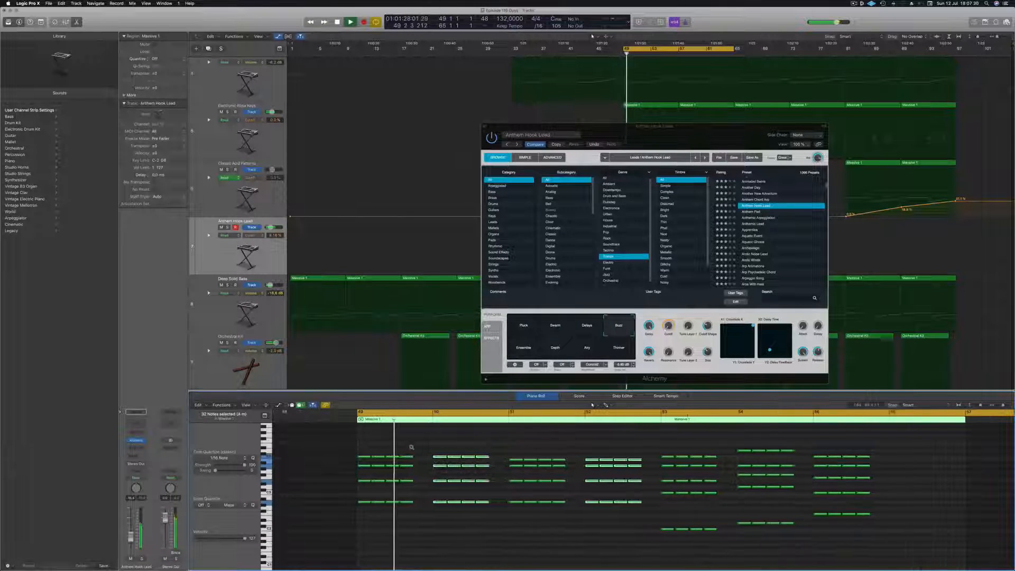
pyautogui.scroll(-3, 413, 443)
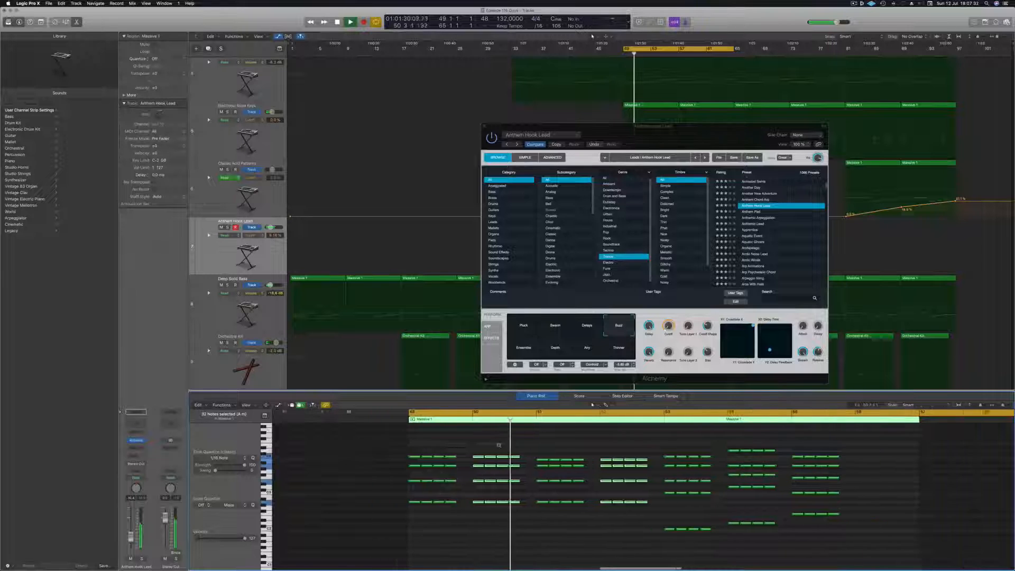
pyautogui.scroll(-2, 729, 455)
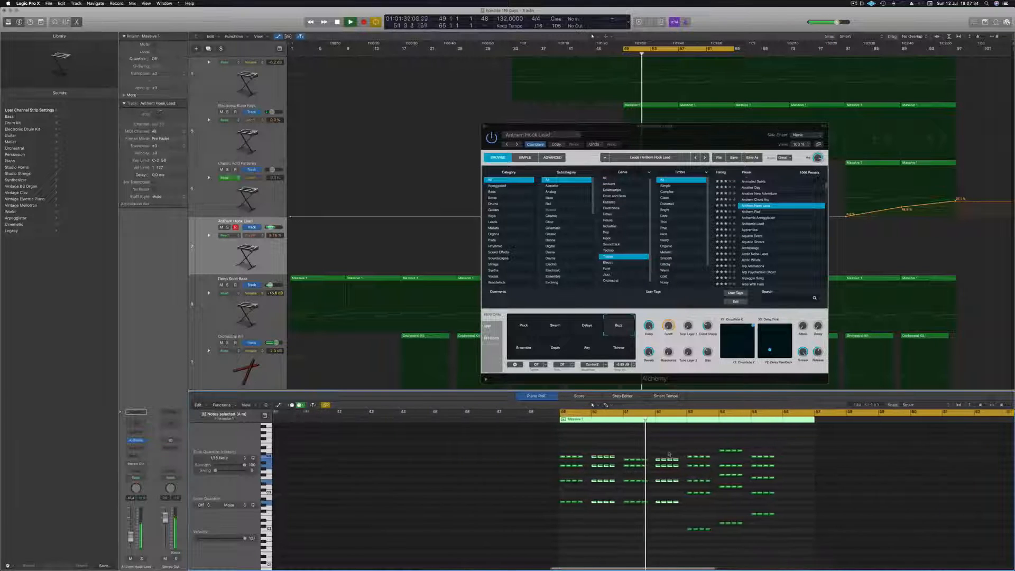
# Copy the four-hit chord at bar 55 into bar 56
pyautogui.scroll(2, 801, 456)
pyautogui.moveTo(811, 448); pyautogui.dragTo(747, 540)
pyautogui.moveTo(756, 446); pyautogui.dragTo(812, 546)
pyautogui.moveTo(762, 457); pyautogui.dragTo(800, 458)
# Close the Alchemy window and duplicate the lead region from bar 49 so the copy starts at bar 57
pyautogui.moveTo(750, 127); pyautogui.dragTo(991, 166)
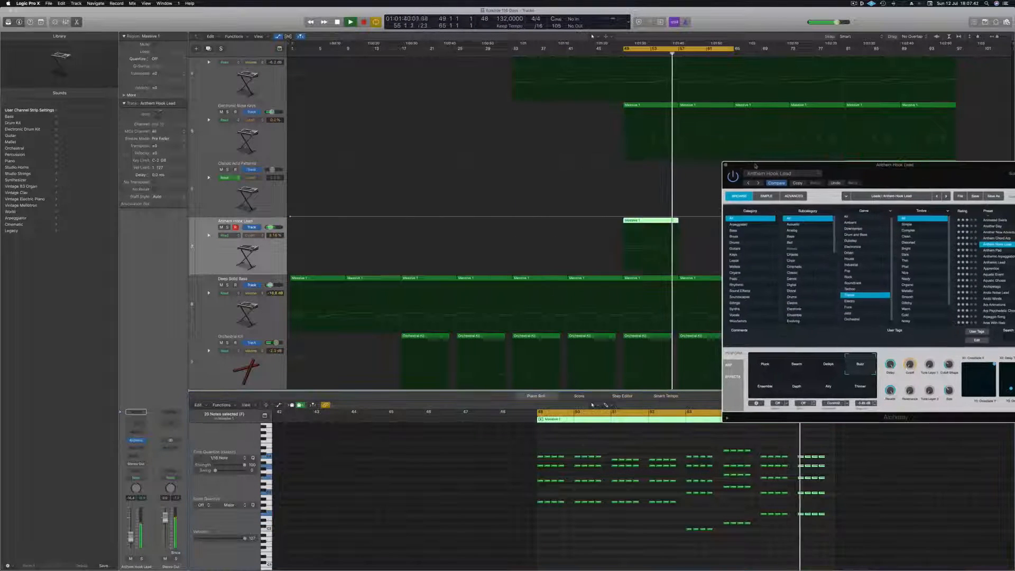
pyautogui.click(725, 165)
pyautogui.moveTo(645, 223); pyautogui.dragTo(701, 227)
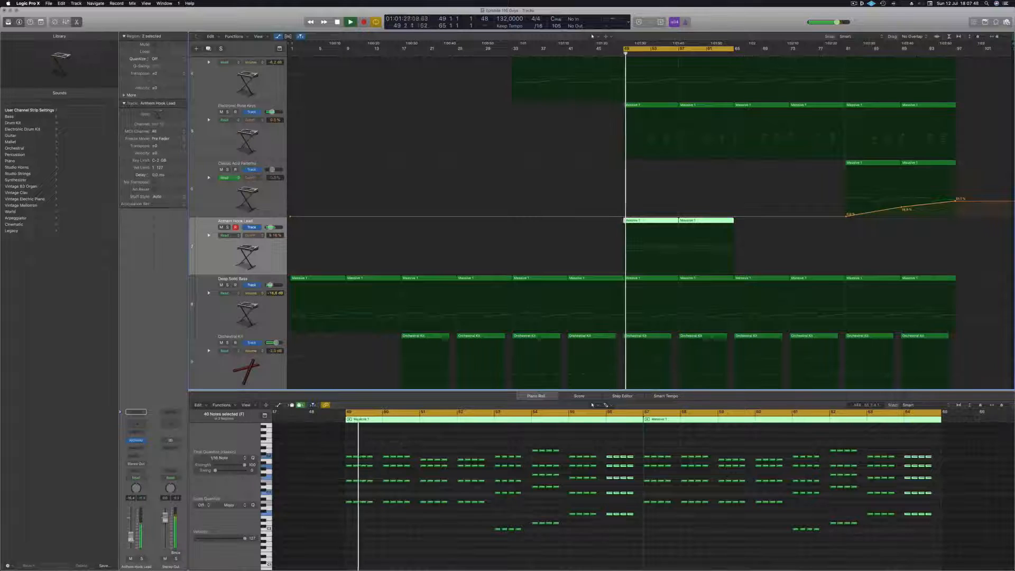
# Add a send to Bus 4 (Aux 4) on the Anthem Hook Lead channel strip
pyautogui.click(135, 456)
pyautogui.moveTo(151, 467)
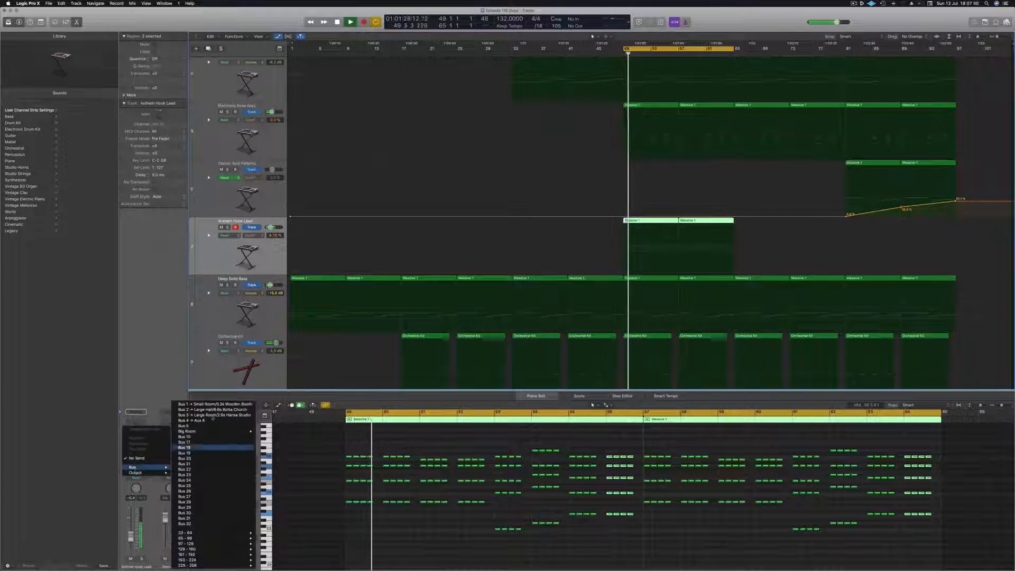
pyautogui.click(210, 421)
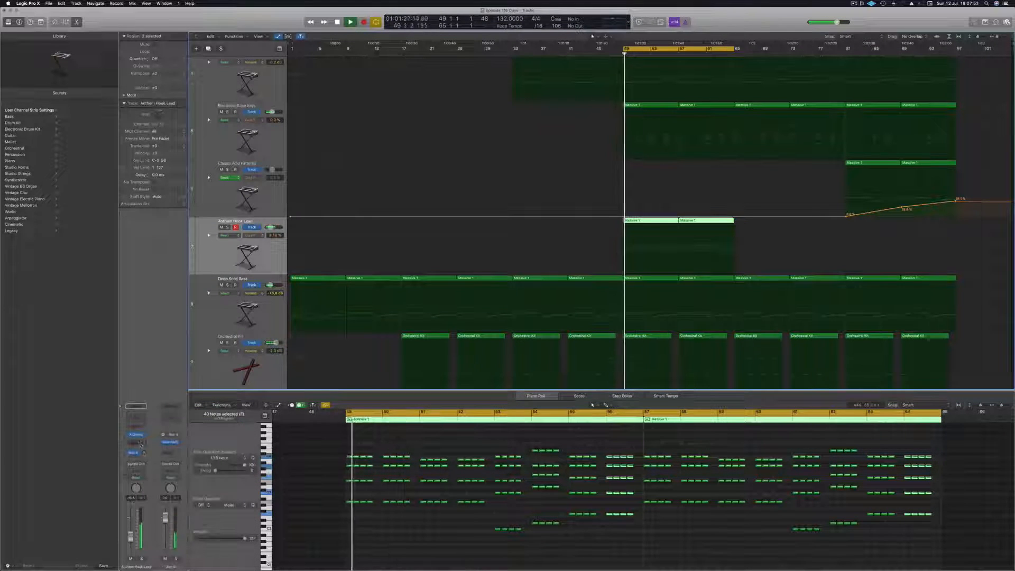
# Adjust the lead's Bus 4 send level and switch its Alchemy performance snapshot from Buzz to Airy
pyautogui.moveTo(143, 453); pyautogui.dragTo(144, 454)
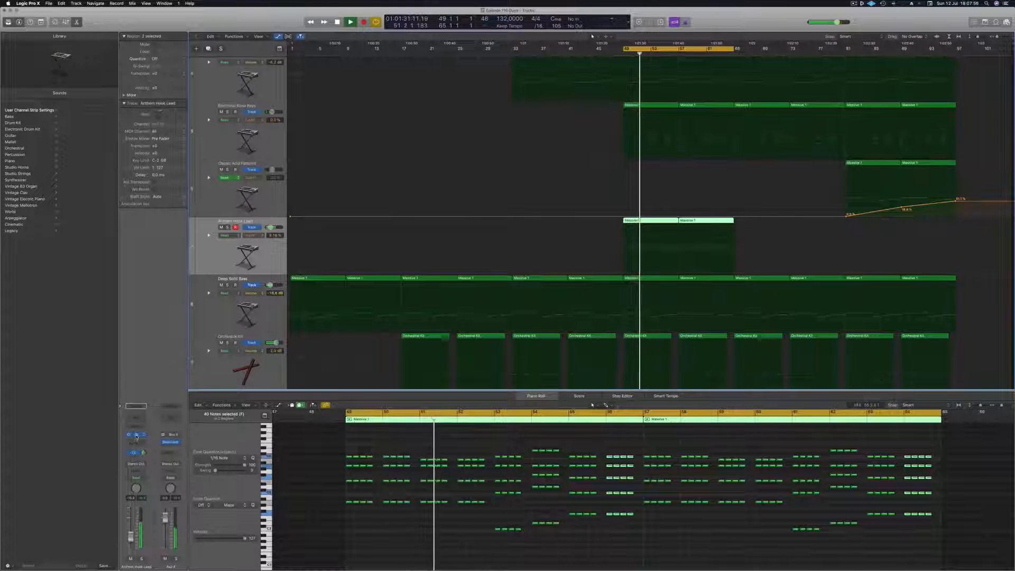
pyautogui.click(136, 435)
pyautogui.moveTo(845, 164); pyautogui.dragTo(600, 167)
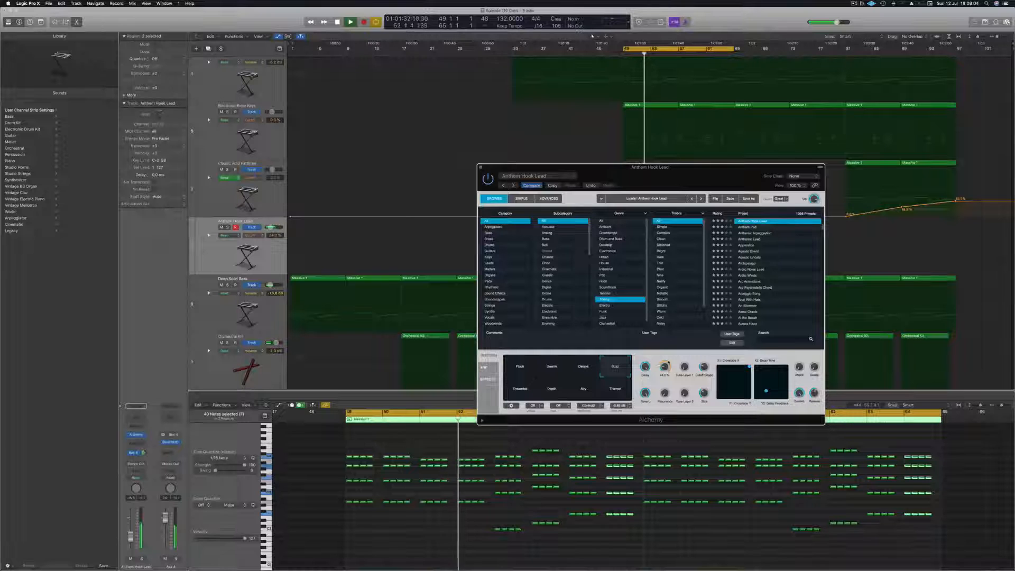
pyautogui.click(626, 384)
pyautogui.click(582, 398)
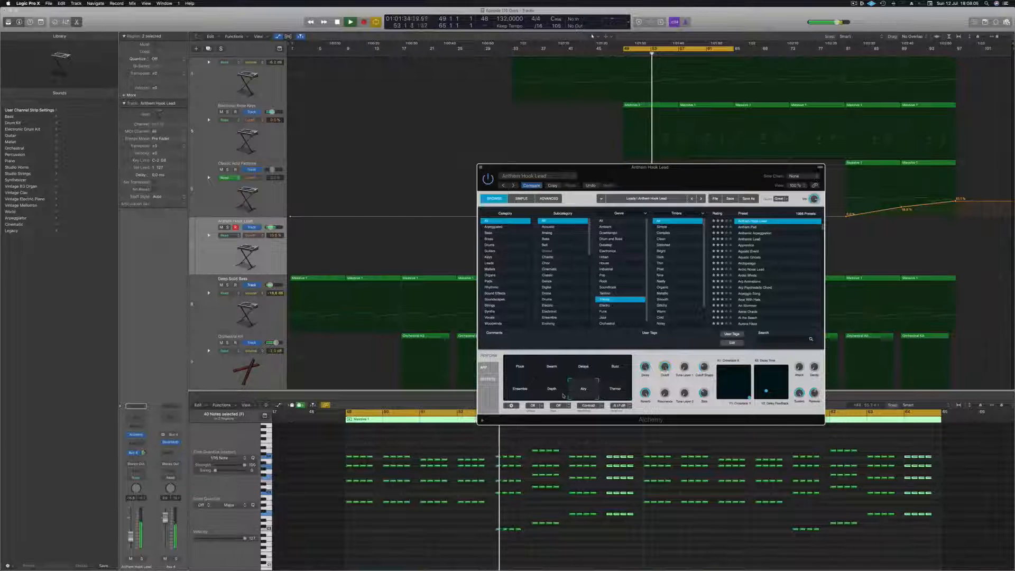
# Audition Alchemy's Ensemble snapshot against Airy during playback, keep Airy and close the instrument window
pyautogui.press('space')
pyautogui.moveTo(659, 180); pyautogui.dragTo(780, 162)
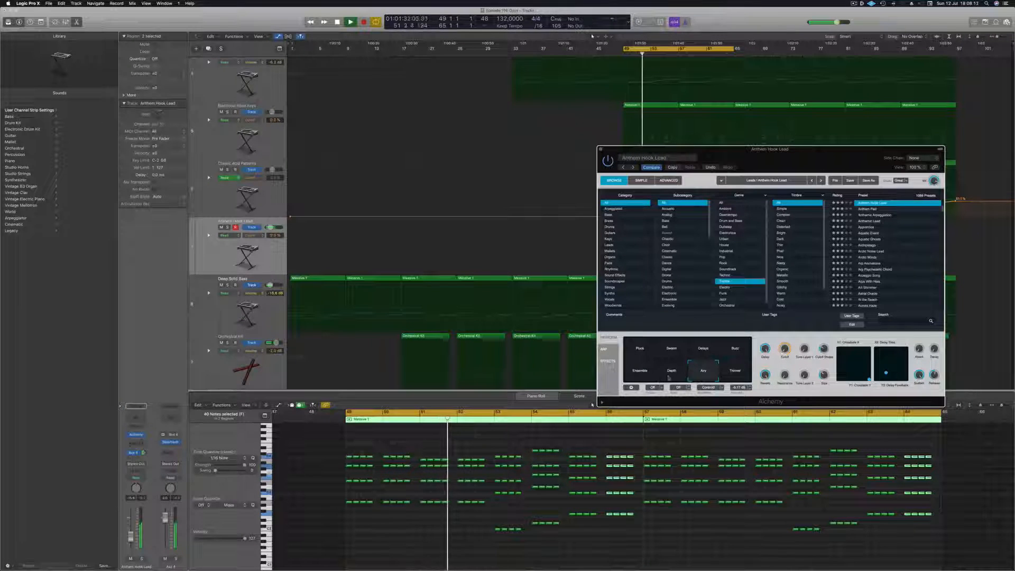
pyautogui.click(639, 375)
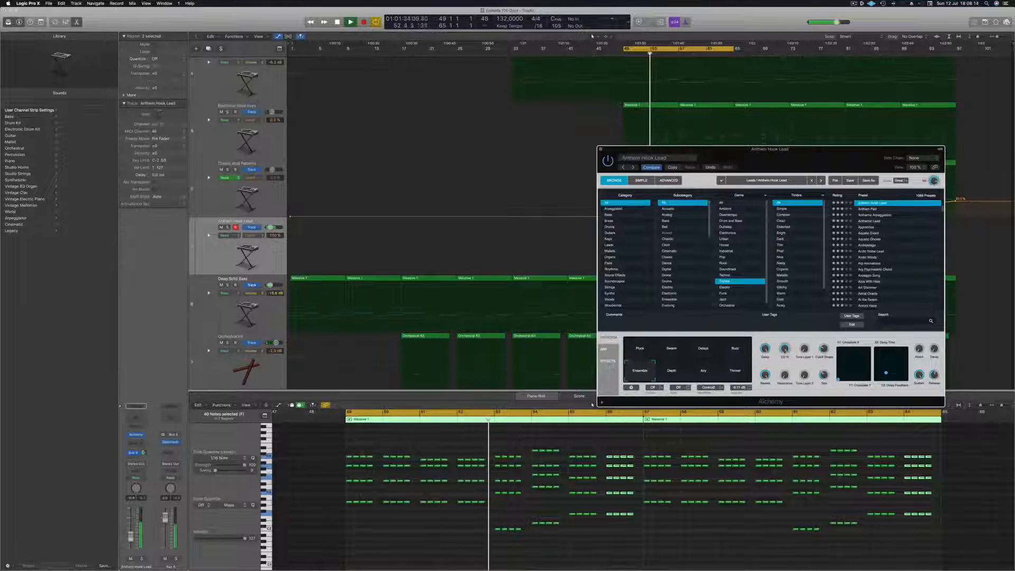
pyautogui.click(696, 377)
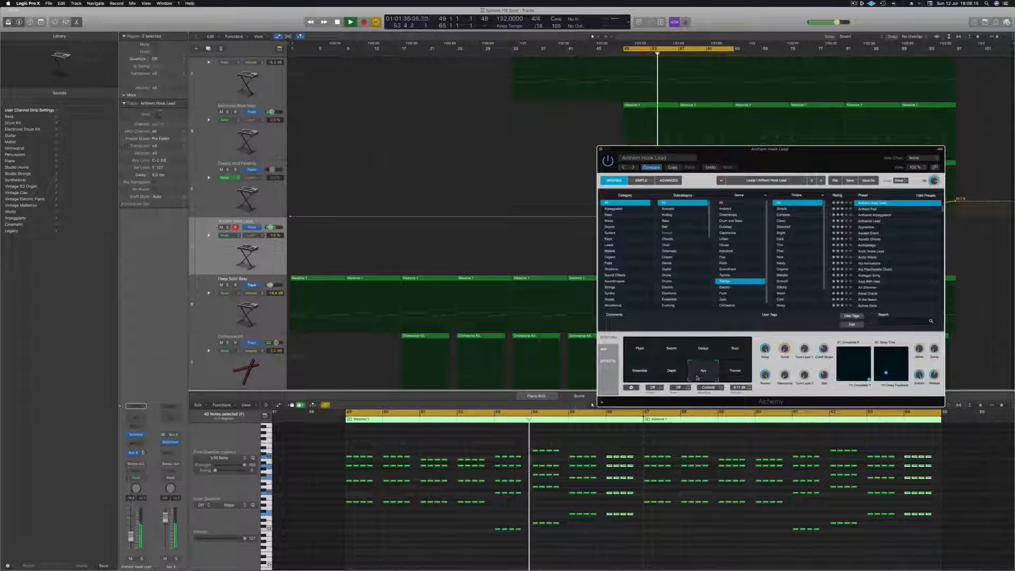
pyautogui.press('space')
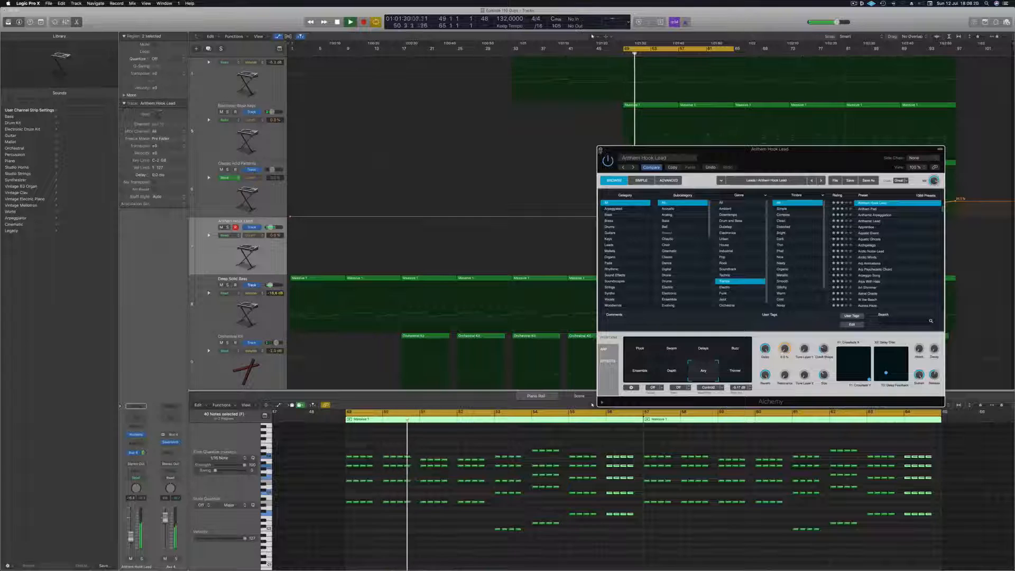
pyautogui.click(599, 149)
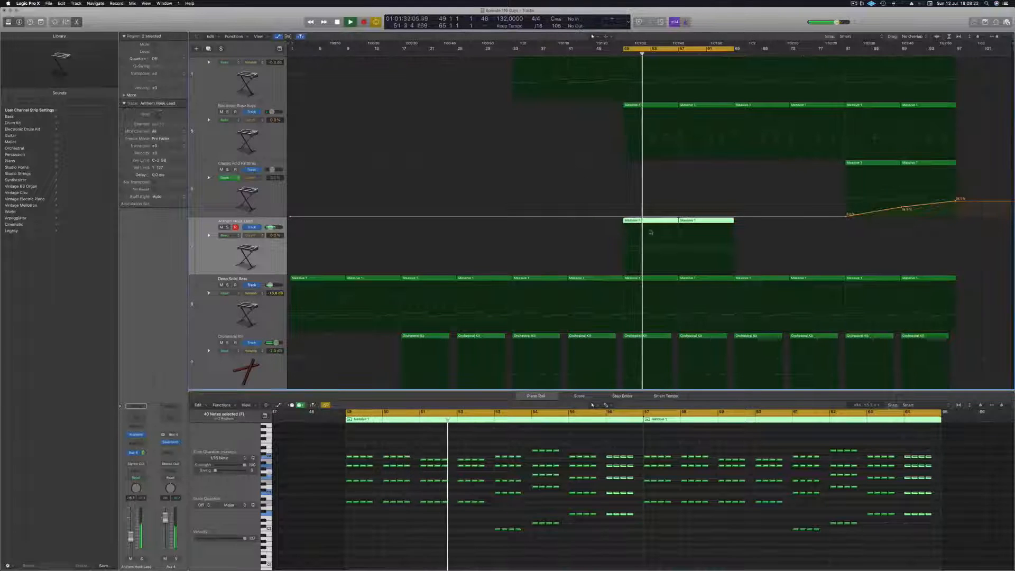
# Show the Anthem Hook Lead's volume automation lane and draw a fade-in from silence at bar 49 up to bar 57
pyautogui.press('space')
pyautogui.press('space')
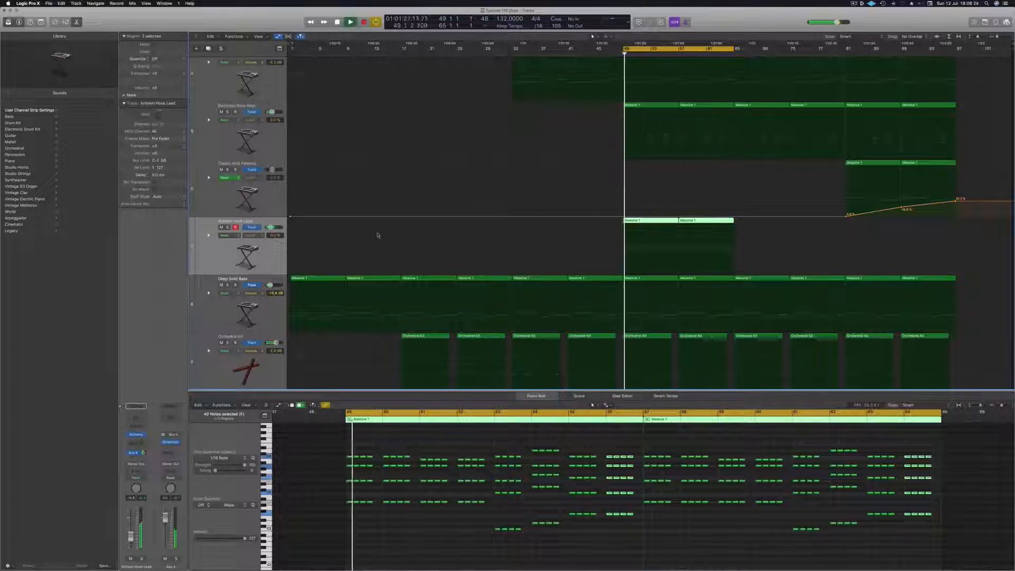
pyautogui.click(256, 238)
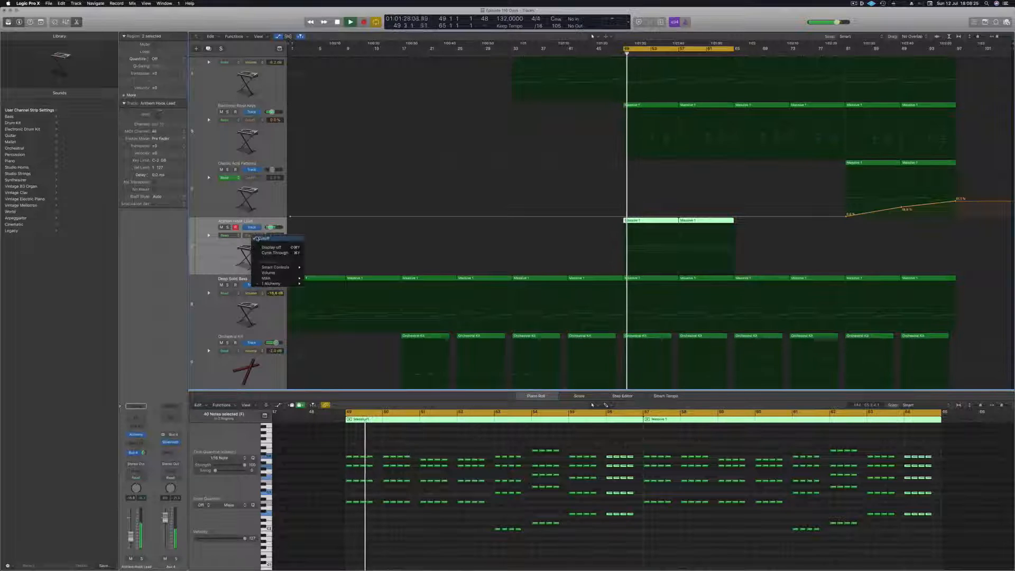
pyautogui.click(217, 252)
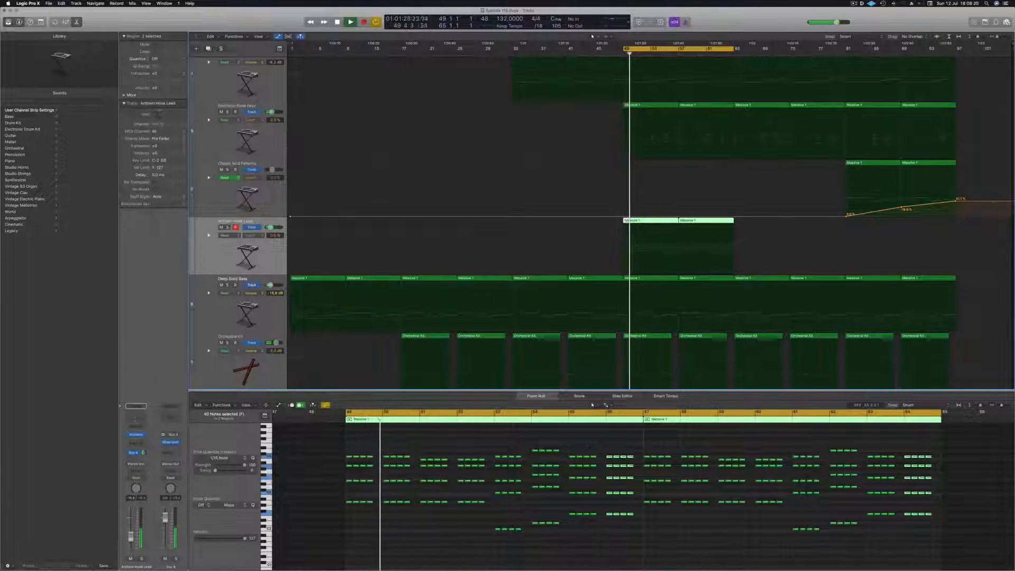
pyautogui.click(209, 235)
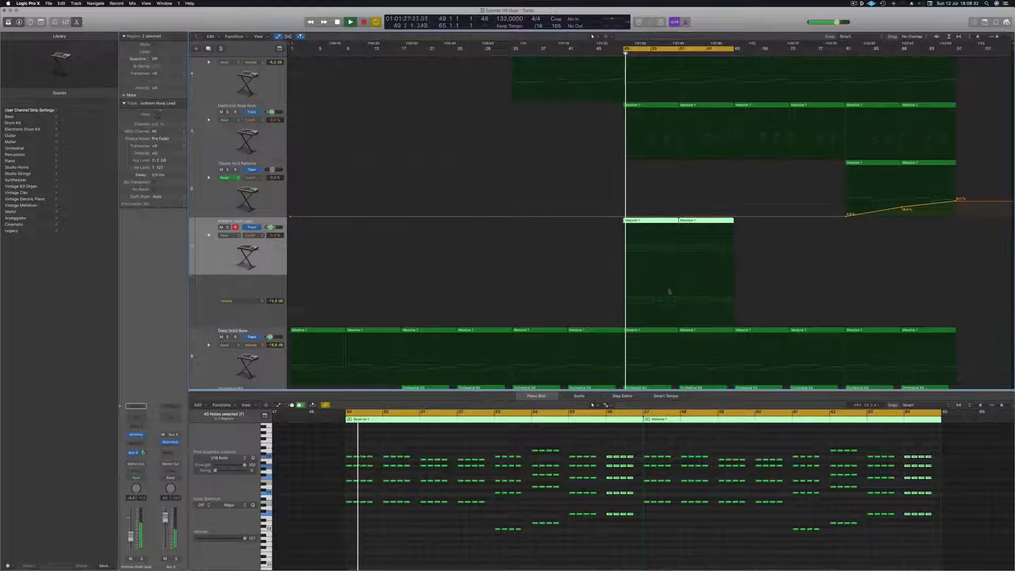
pyautogui.click(679, 314)
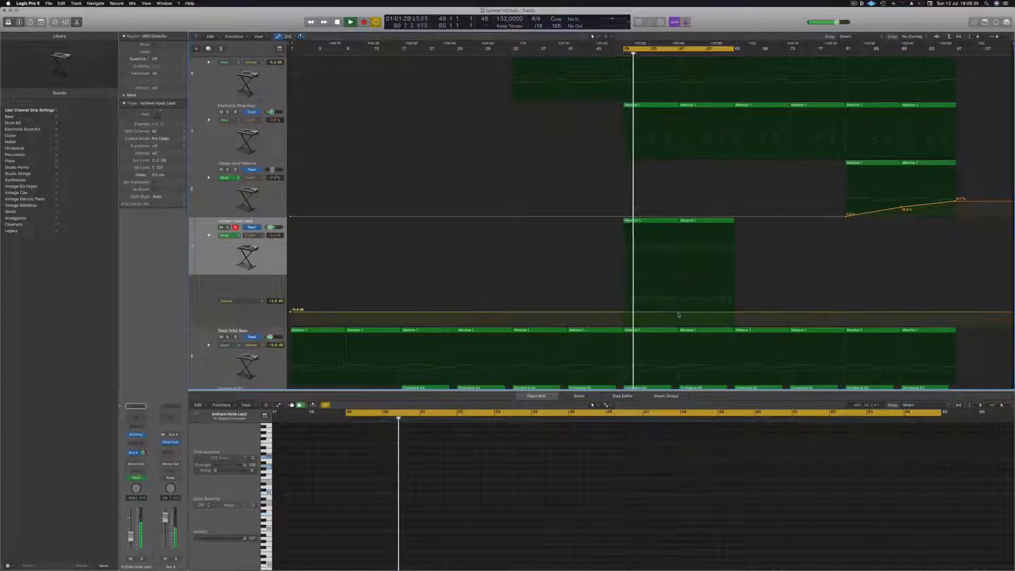
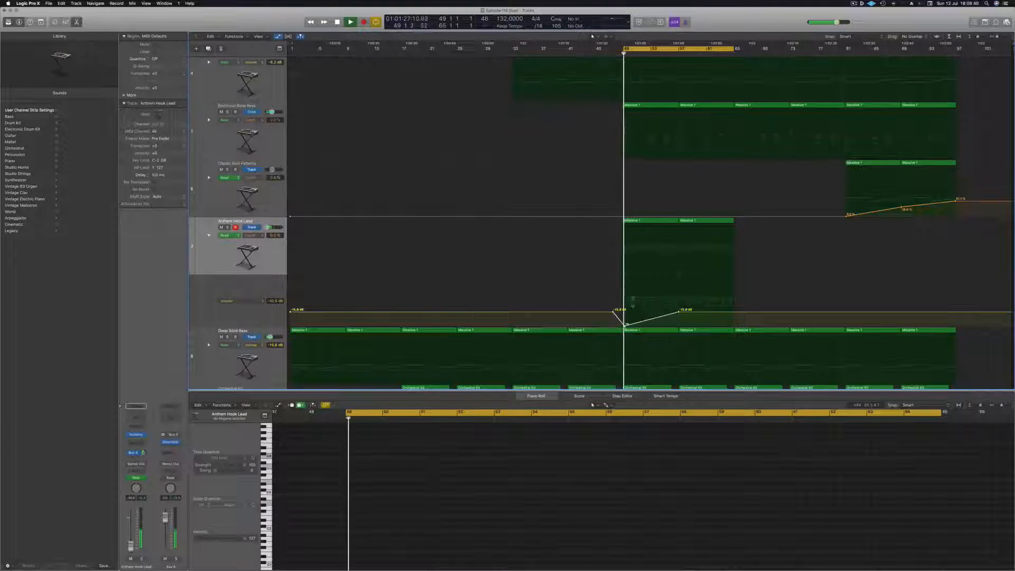
pyautogui.moveTo(679, 314); pyautogui.dragTo(679, 318)
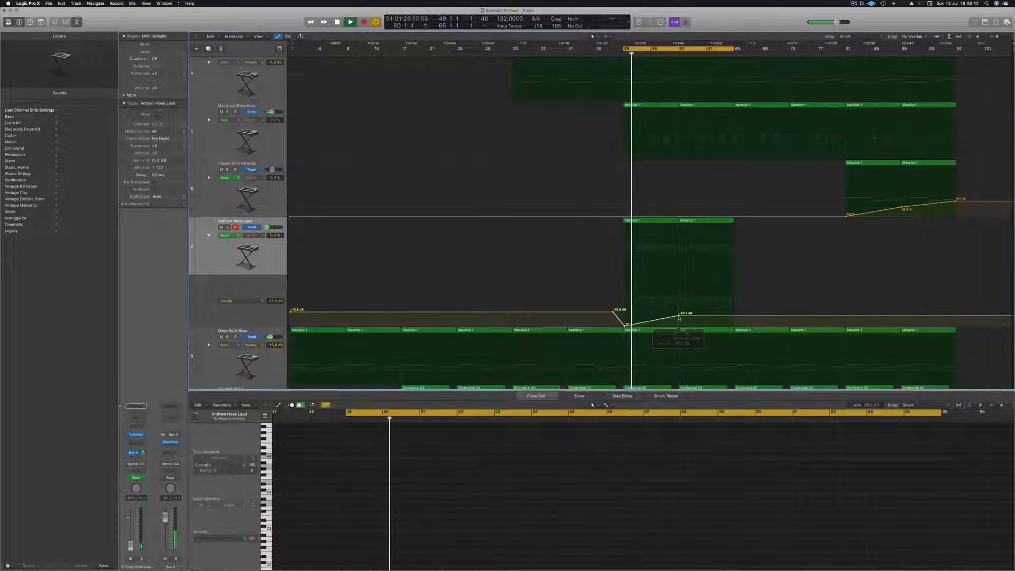
# Add a volume drop on the lead at bar 57, followed by a second, higher rise ending at bar 65
pyautogui.scroll(5, 657, 263)
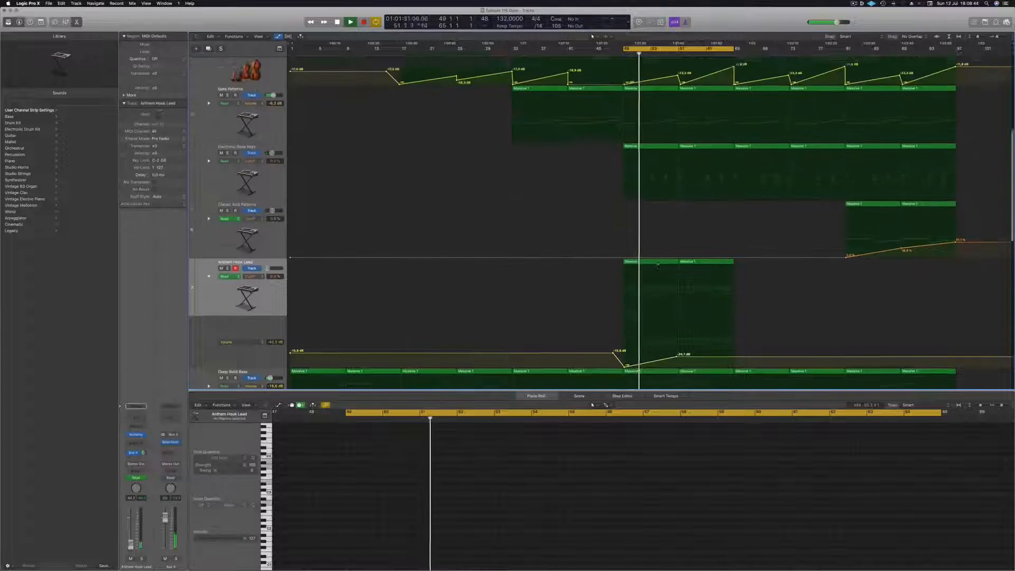
pyautogui.scroll(-5, 658, 263)
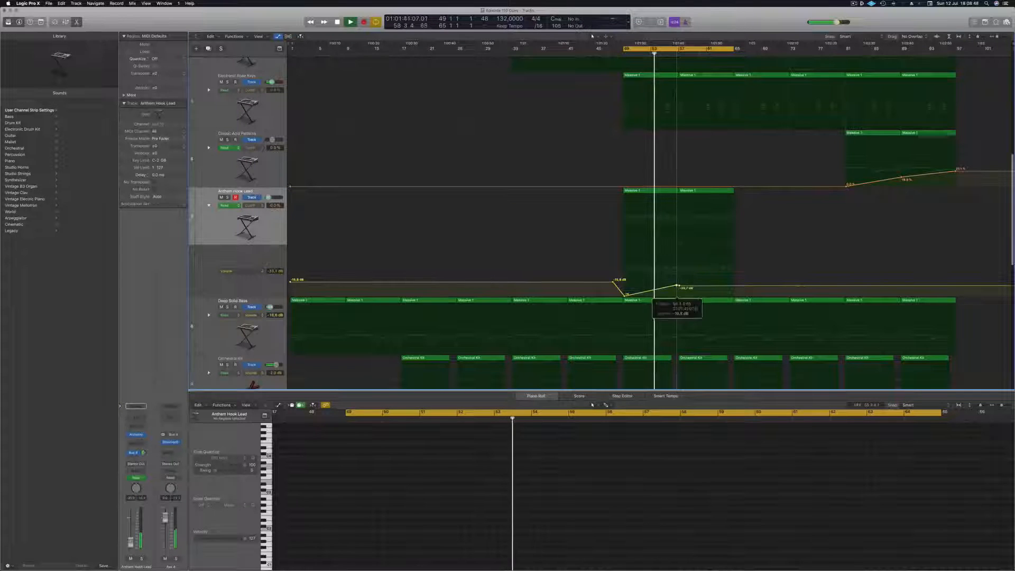
pyautogui.moveTo(679, 286); pyautogui.dragTo(697, 291)
pyautogui.click(732, 292)
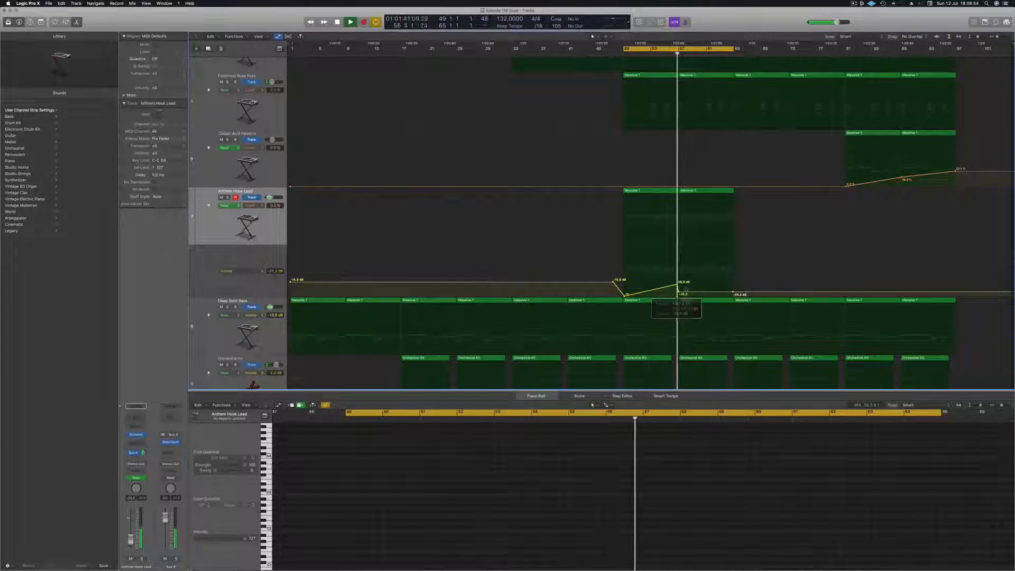
pyautogui.moveTo(732, 292); pyautogui.dragTo(734, 277)
# Copy both lead regions with their automation to bar 65 and replace the drop to silence there with a shallower volume dip
pyautogui.click(651, 192)
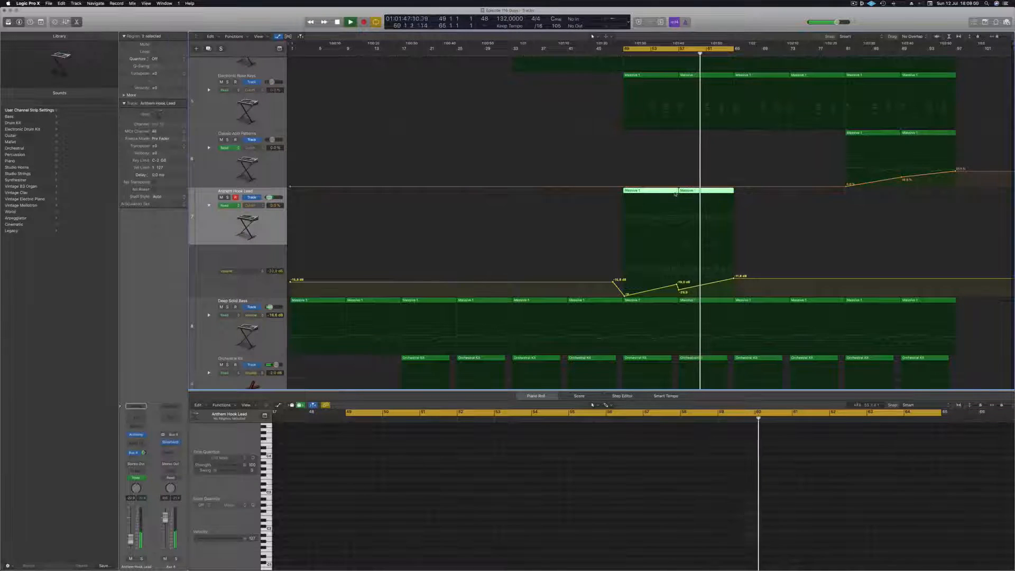
pyautogui.moveTo(650, 193); pyautogui.dragTo(762, 197)
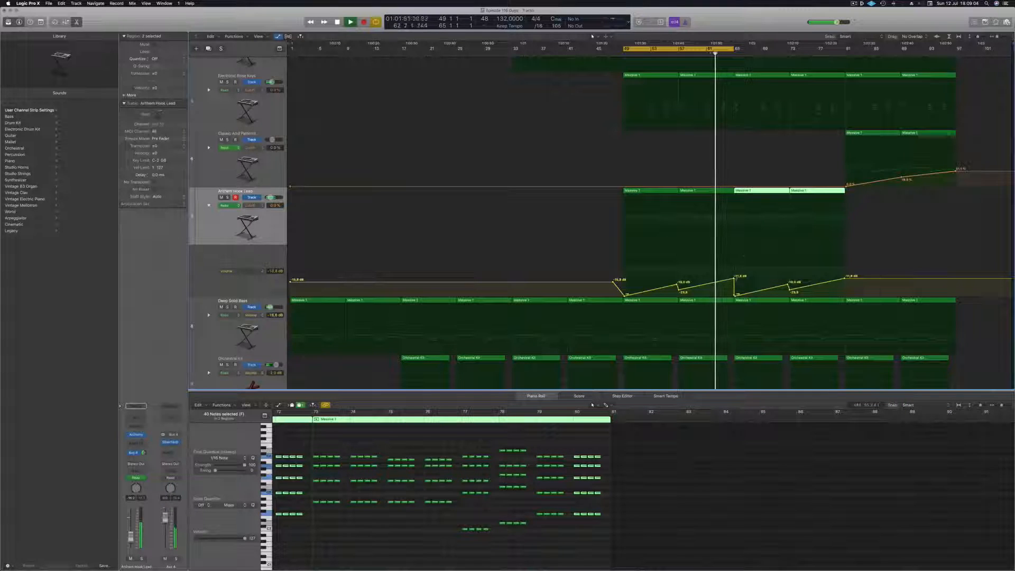
pyautogui.click(735, 298)
pyautogui.click(735, 295)
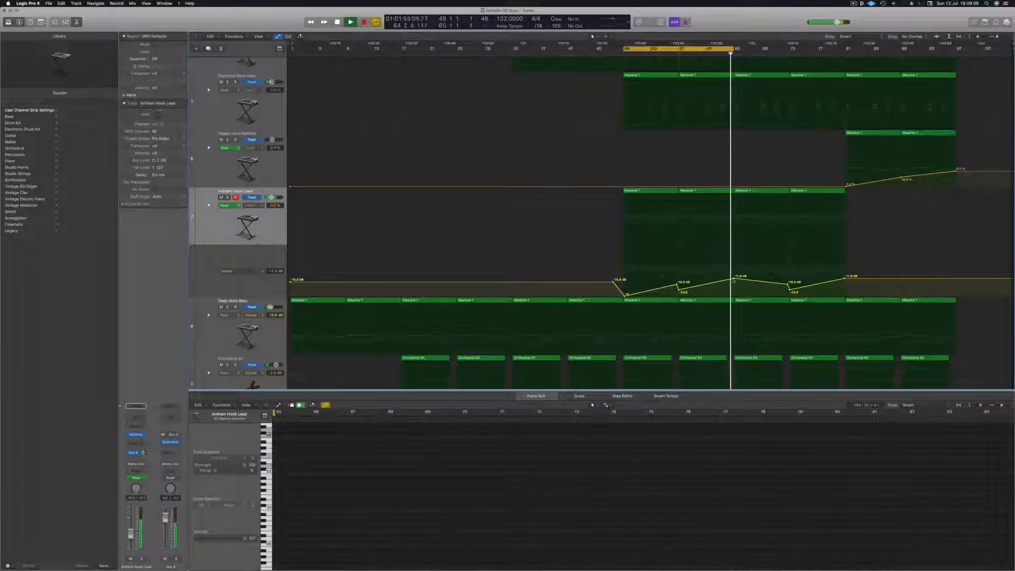
pyautogui.moveTo(733, 278); pyautogui.dragTo(733, 291)
pyautogui.press('space')
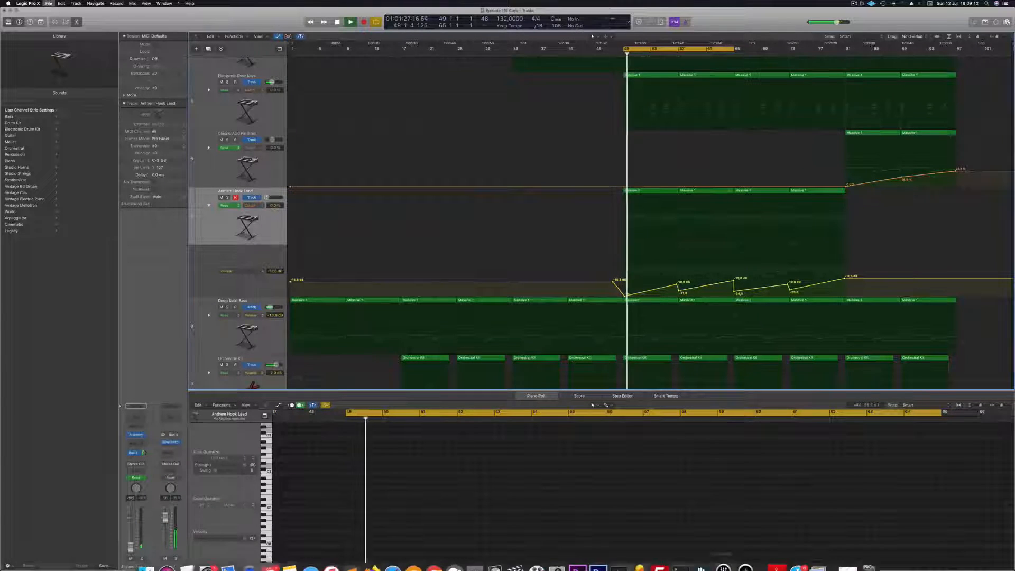
# Extend the cycle range to bar 81 and raise the lead's volume automation peak just before bar 73
pyautogui.scroll(4, 650, 222)
pyautogui.click(714, 53)
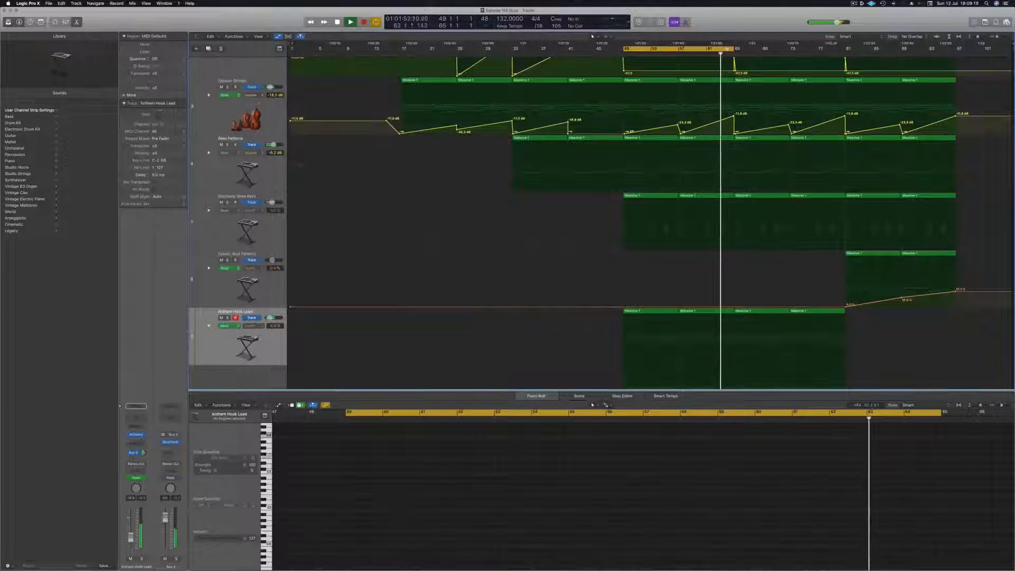
pyautogui.moveTo(735, 49); pyautogui.dragTo(841, 50)
pyautogui.scroll(-6, 700, 184)
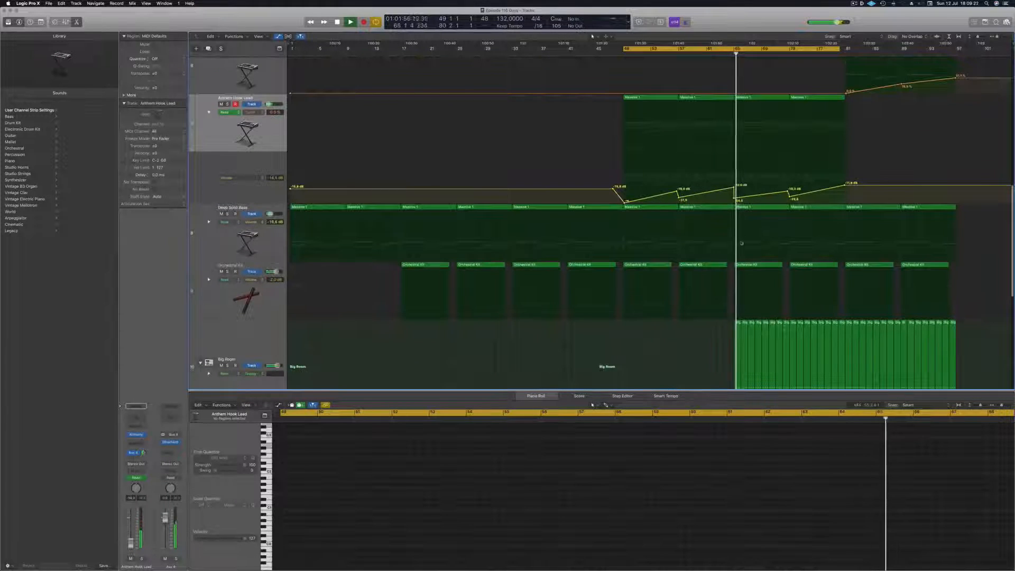
pyautogui.moveTo(786, 195); pyautogui.dragTo(787, 182)
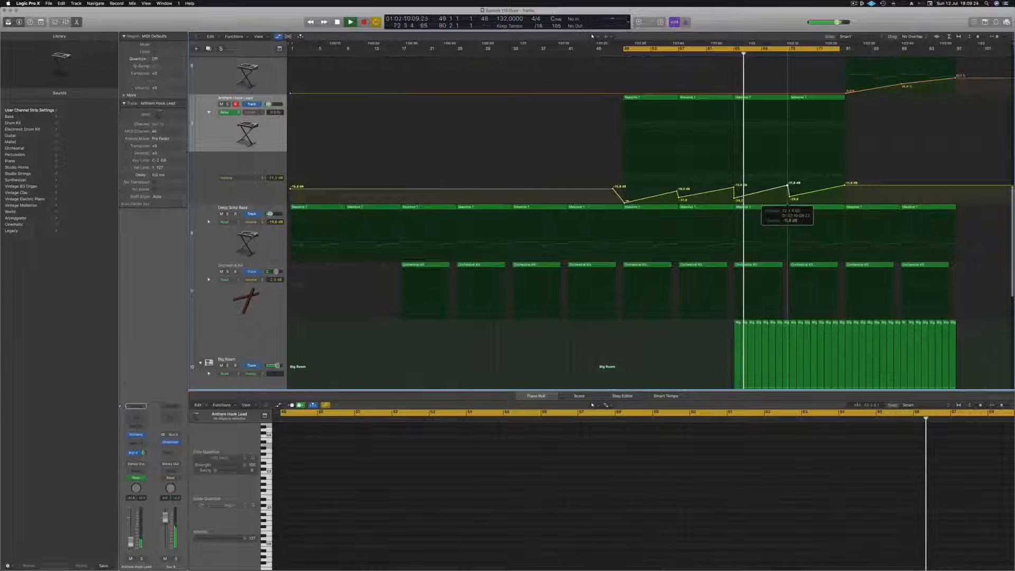
# Select the Anthem Hook Lead track, open its Alchemy instrument and add a second send to Bus 5
pyautogui.click(238, 131)
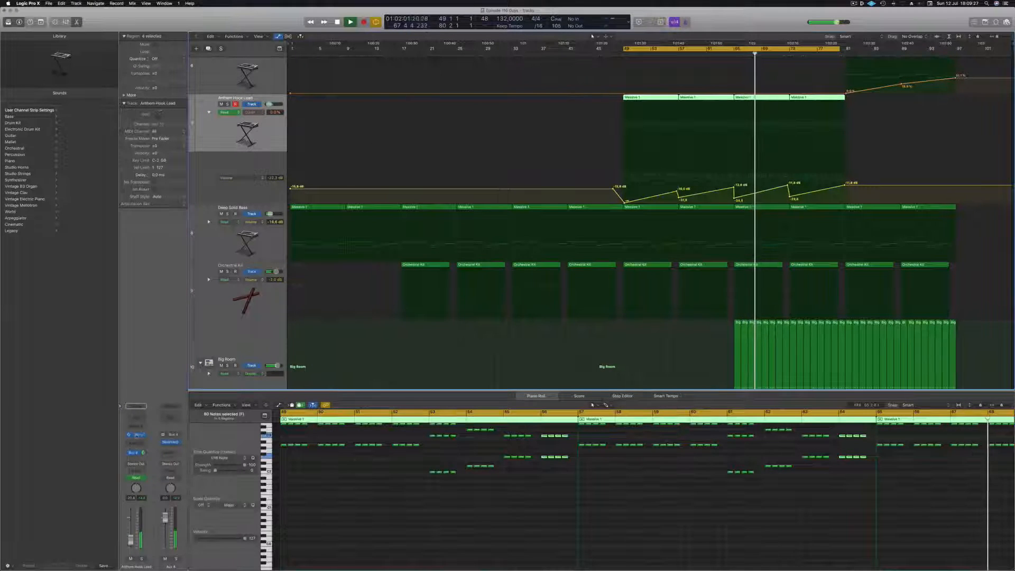
pyautogui.click(136, 435)
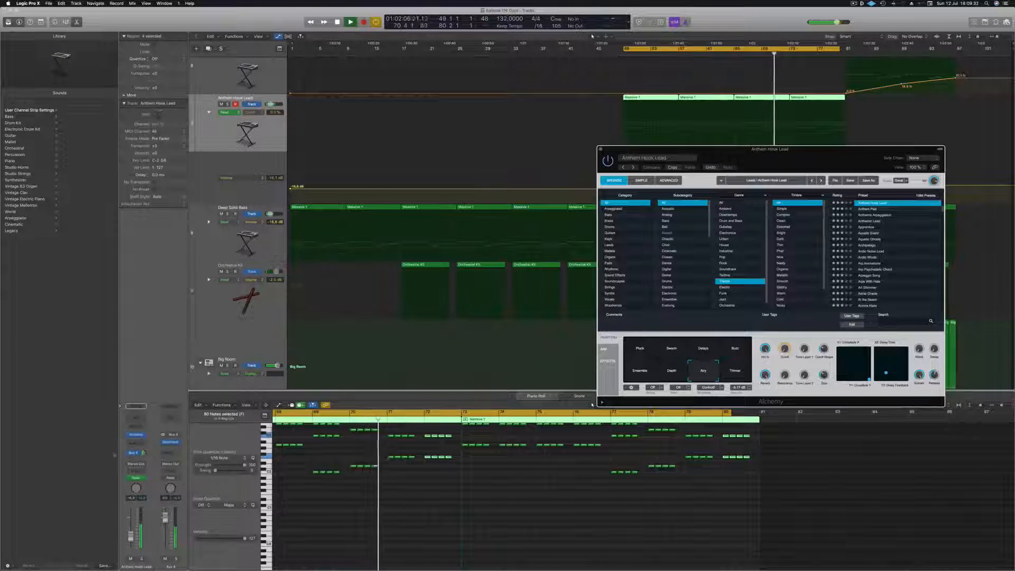
pyautogui.click(133, 453)
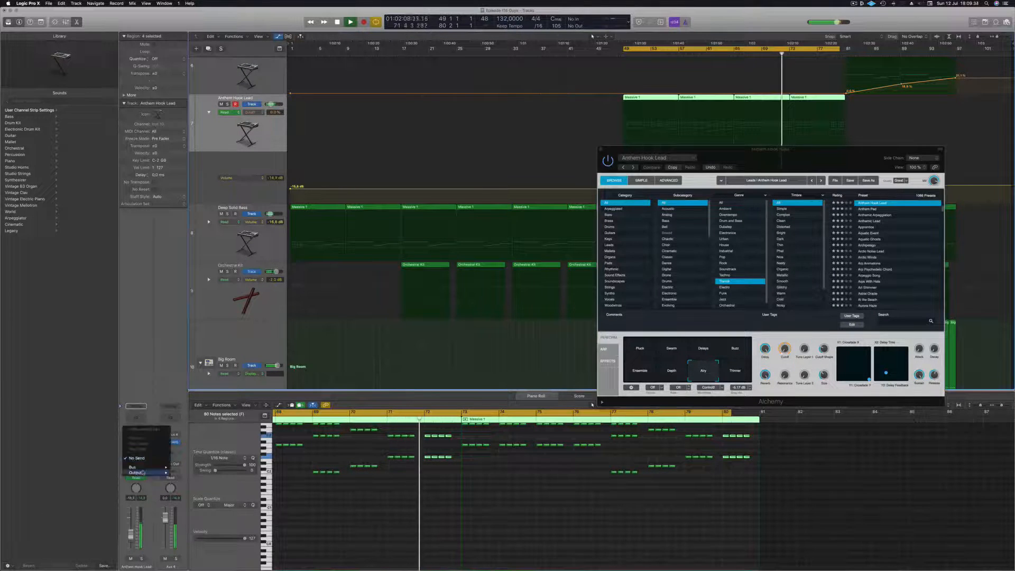
pyautogui.moveTo(138, 467)
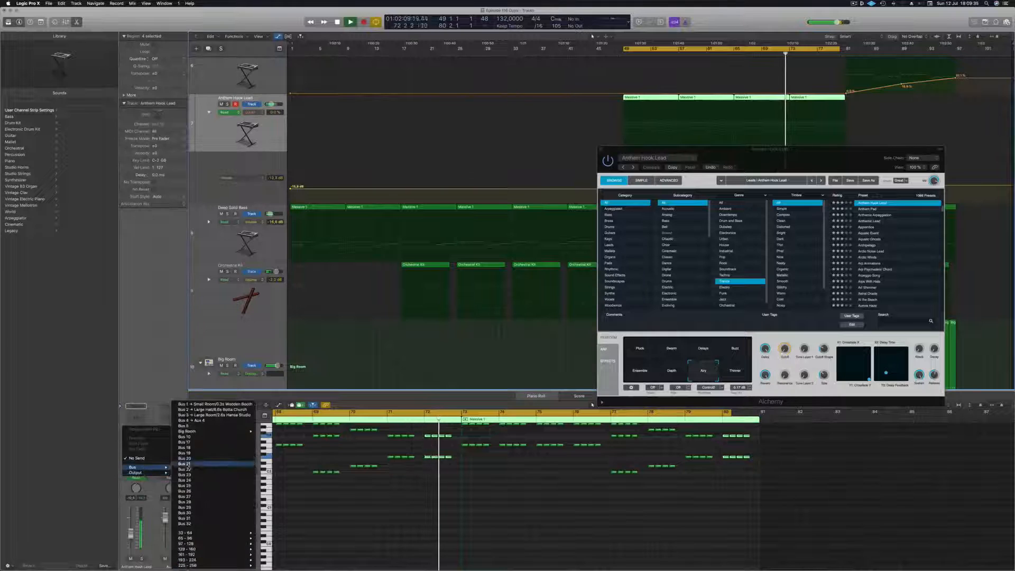
pyautogui.click(214, 428)
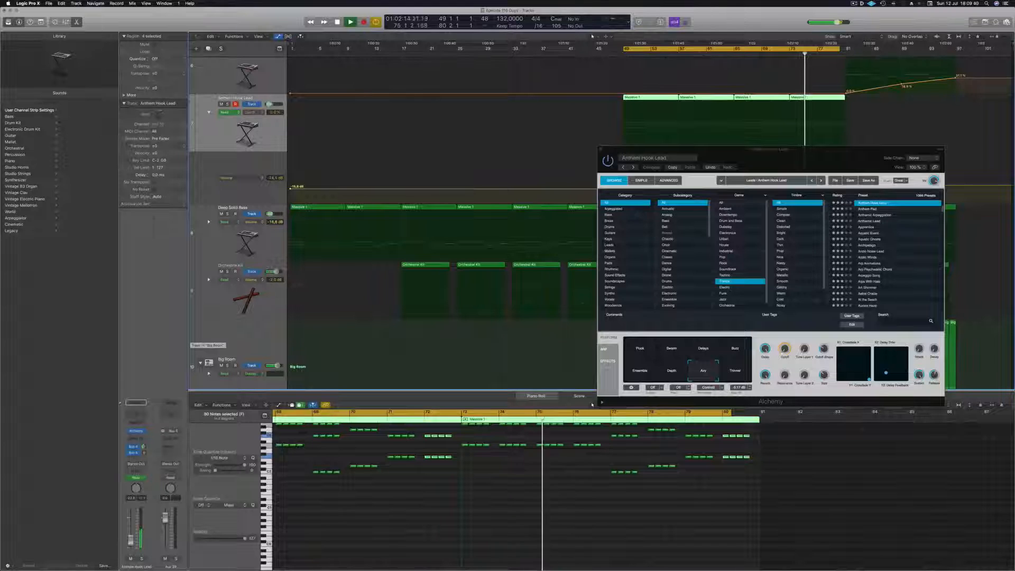
# Insert Delay Designer on the Bus 5 aux channel and audition the delayed lead from bar 65
pyautogui.click(174, 440)
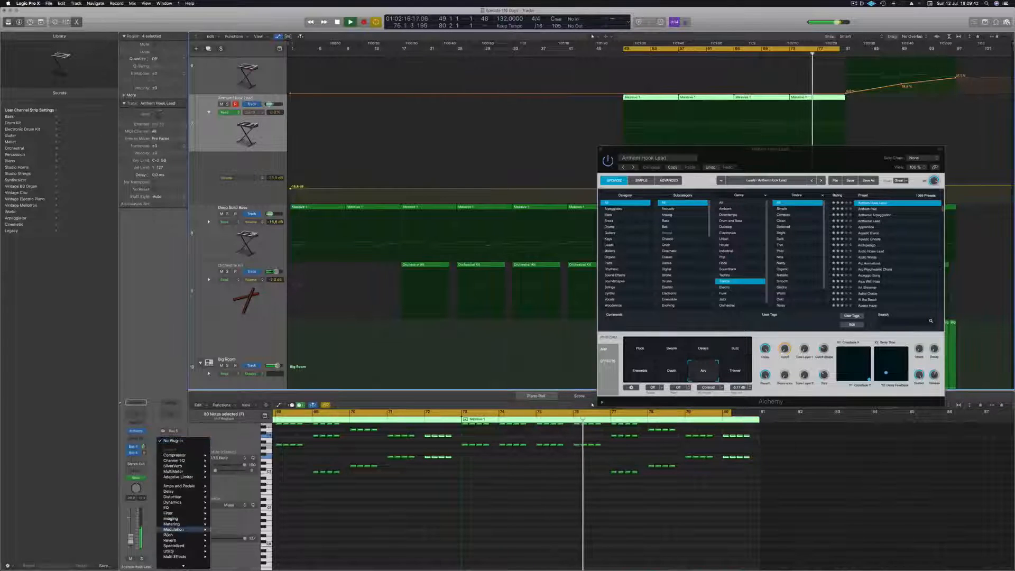
pyautogui.moveTo(186, 461)
pyautogui.moveTo(180, 491)
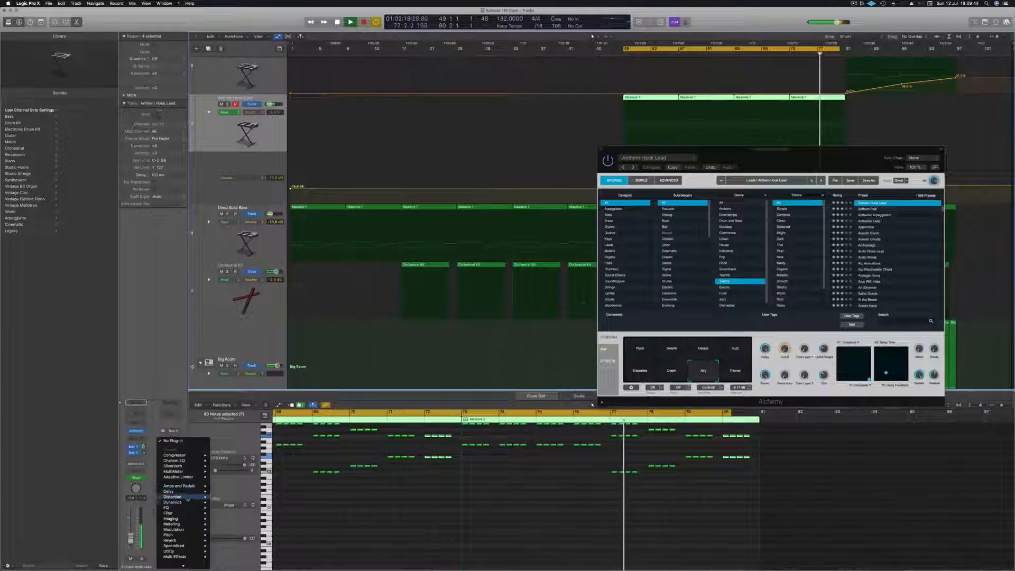
pyautogui.moveTo(233, 491)
pyautogui.click(276, 492)
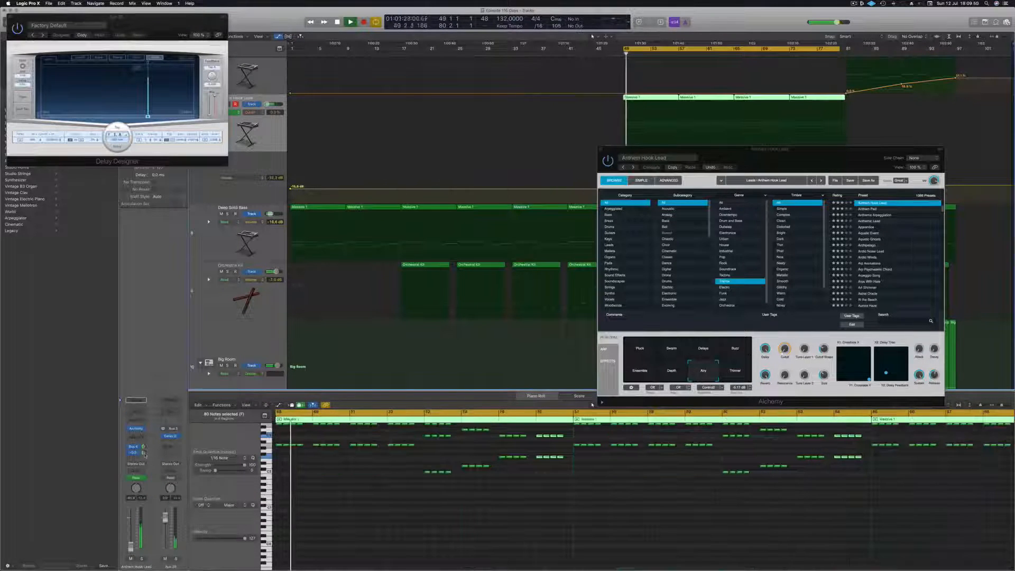
pyautogui.click(732, 52)
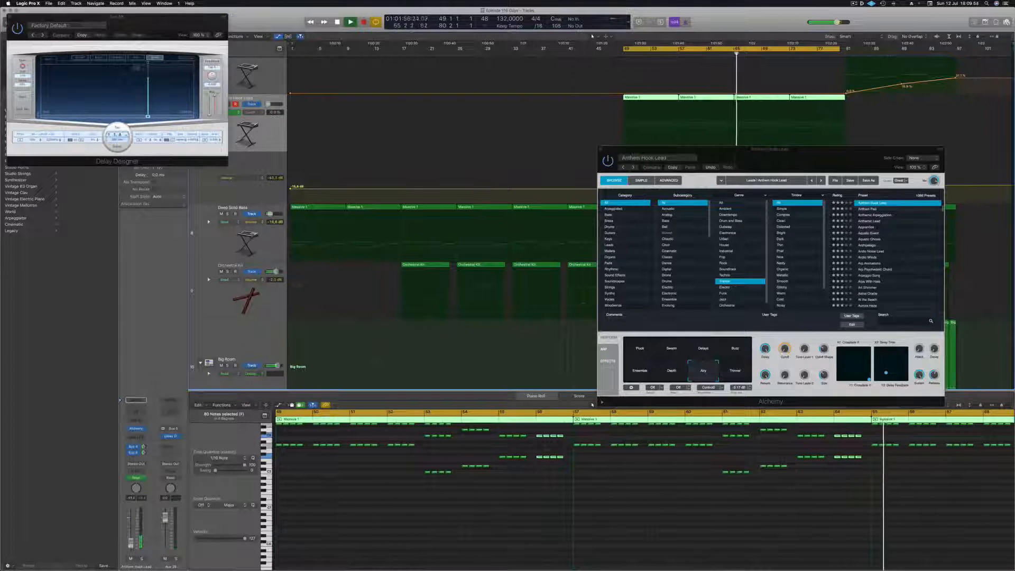
pyautogui.moveTo(118, 16); pyautogui.dragTo(466, 111)
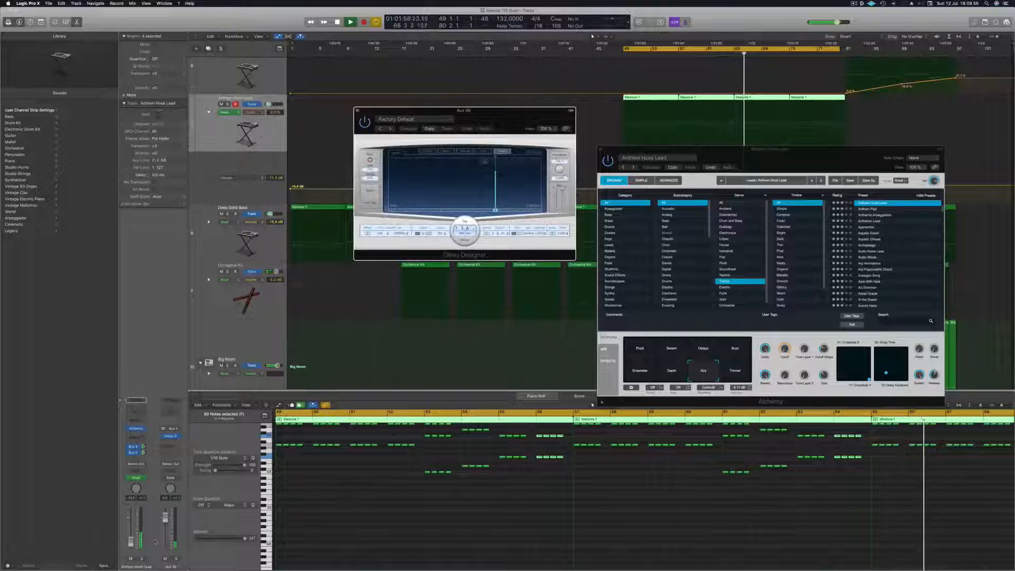
# Move Alchemy away from the tracks, close Delay Designer and add a volume dip to the Anthem Hook Lead at bar 73
pyautogui.moveTo(769, 150); pyautogui.dragTo(629, 438)
pyautogui.click(617, 132)
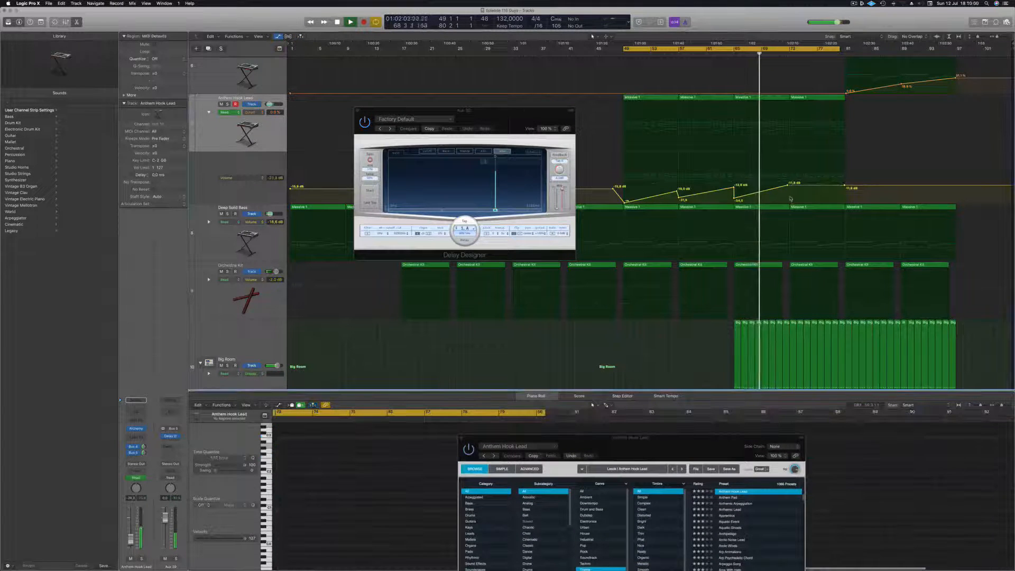
pyautogui.moveTo(505, 120); pyautogui.dragTo(552, 124)
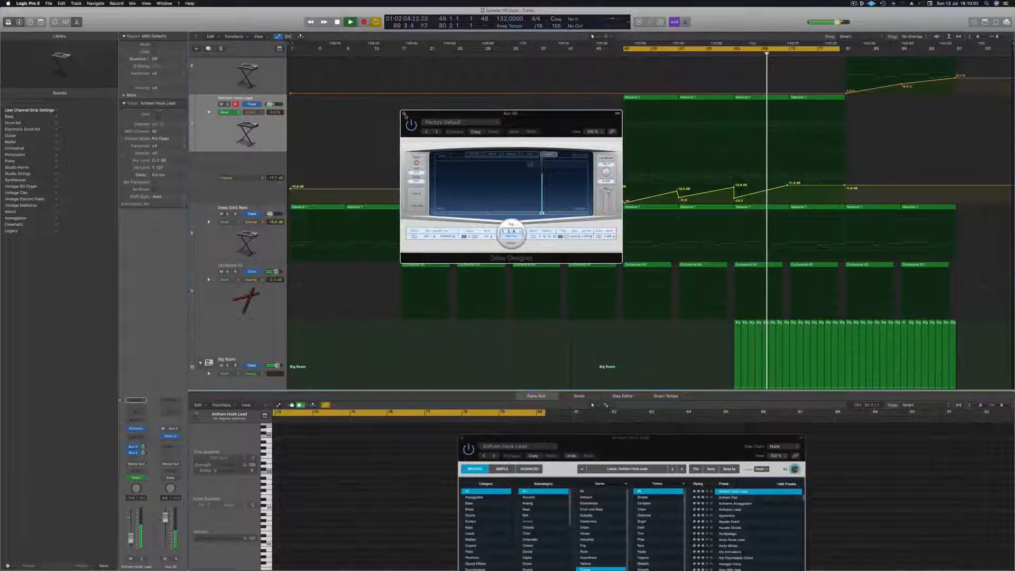
pyautogui.click(404, 113)
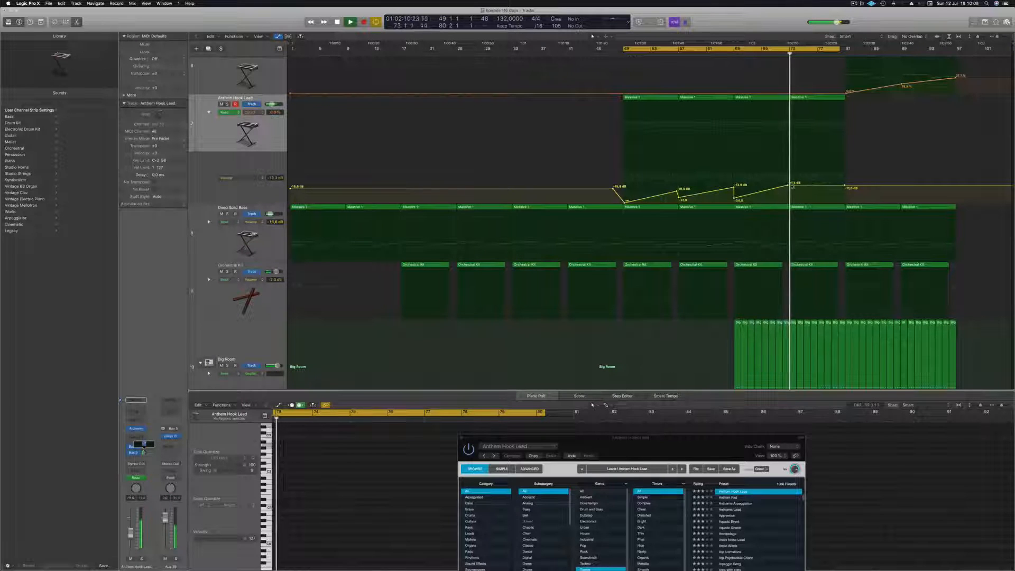
pyautogui.moveTo(793, 185); pyautogui.dragTo(794, 196)
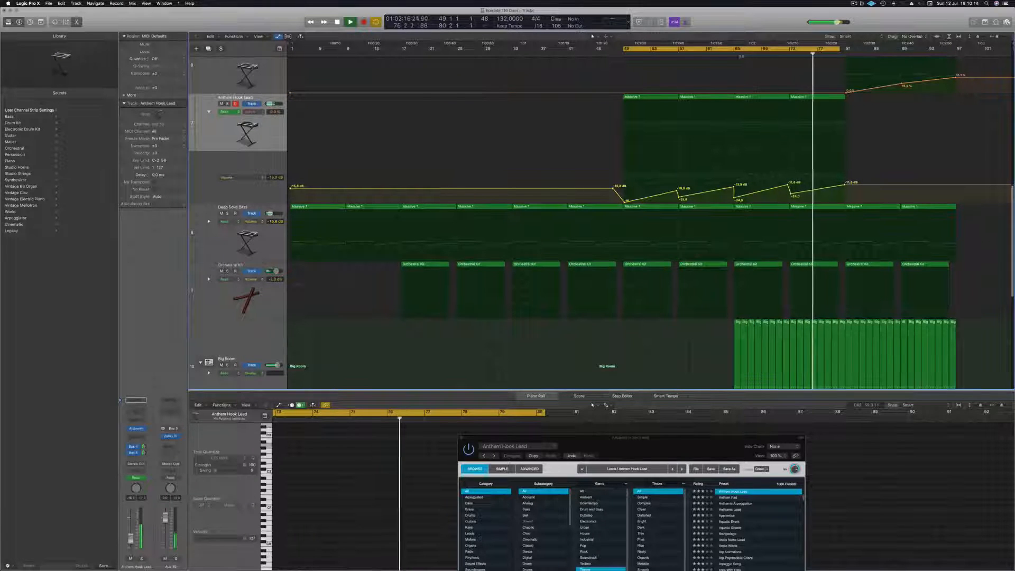
# Replay the lead from before bar 73, reopen its Alchemy instrument and set the track's automation mode to Touch
pyautogui.click(768, 53)
pyautogui.click(275, 136)
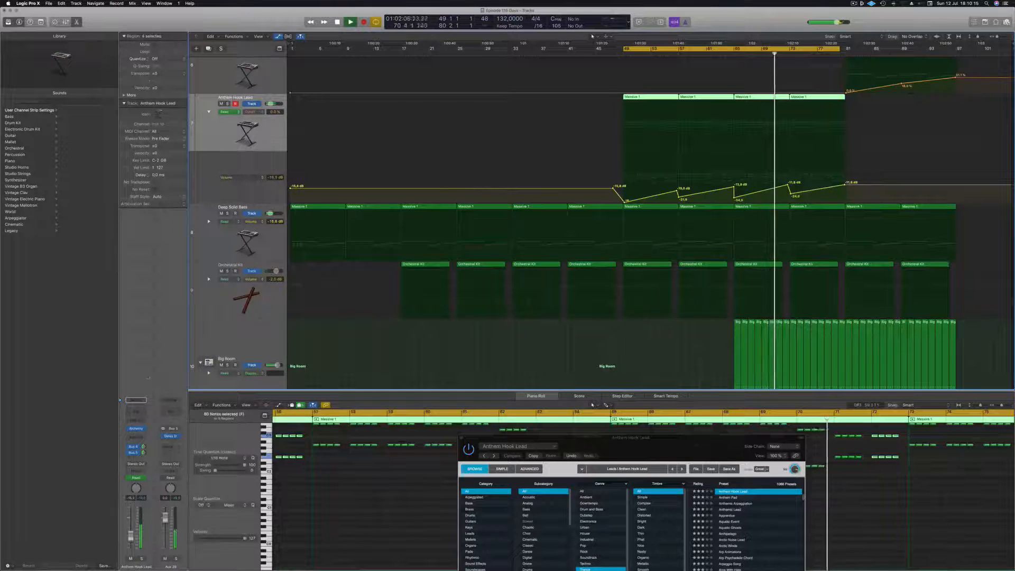
pyautogui.click(136, 429)
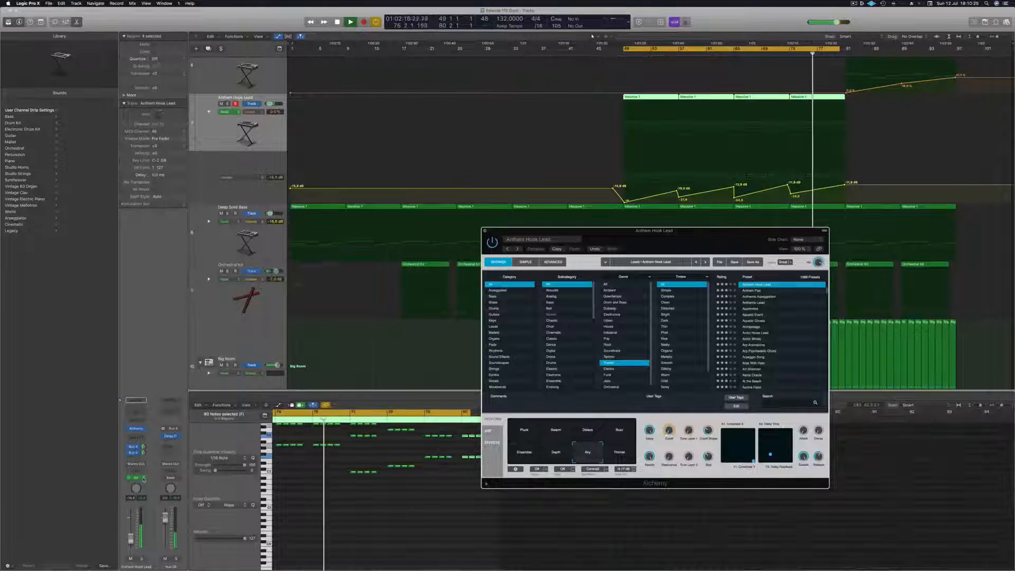
pyautogui.click(139, 479)
pyautogui.click(142, 486)
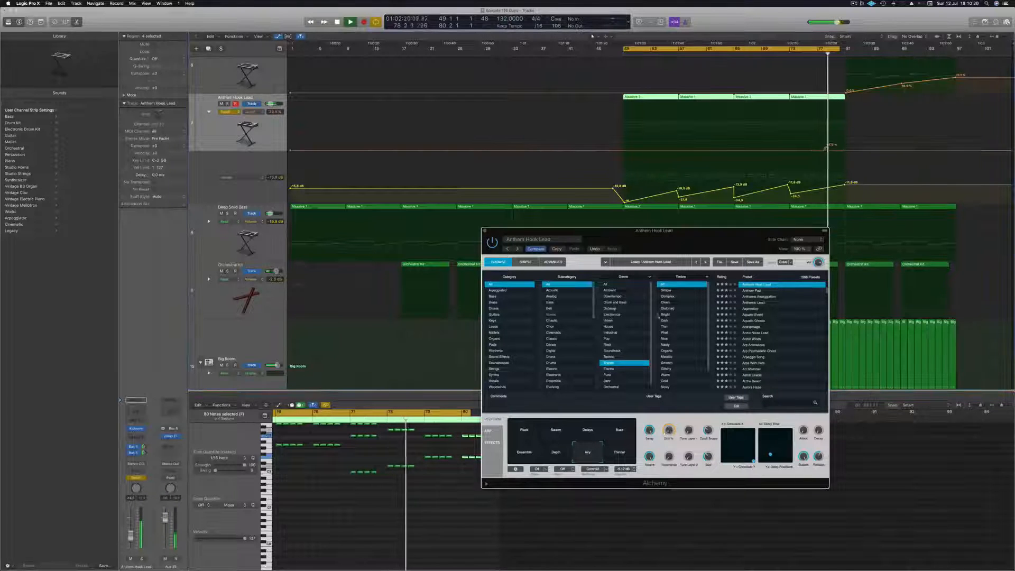
# Automate Alchemy's cutoff on the lead as a gentle rise from 0 % at bar 73 to bar 81, then close Alchemy
pyautogui.moveTo(826, 149); pyautogui.dragTo(790, 151)
pyautogui.click(783, 54)
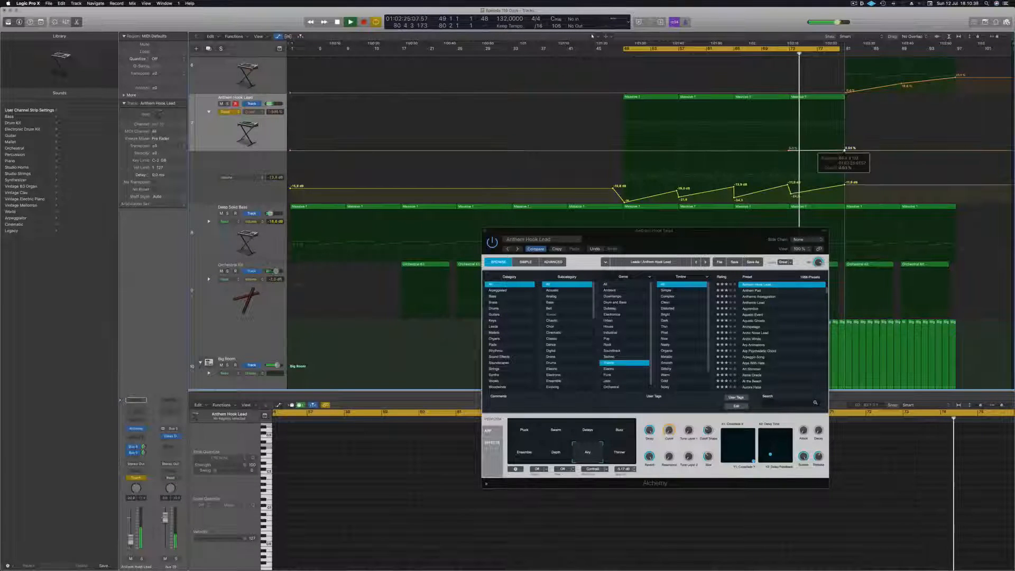
pyautogui.scroll(1, 845, 148)
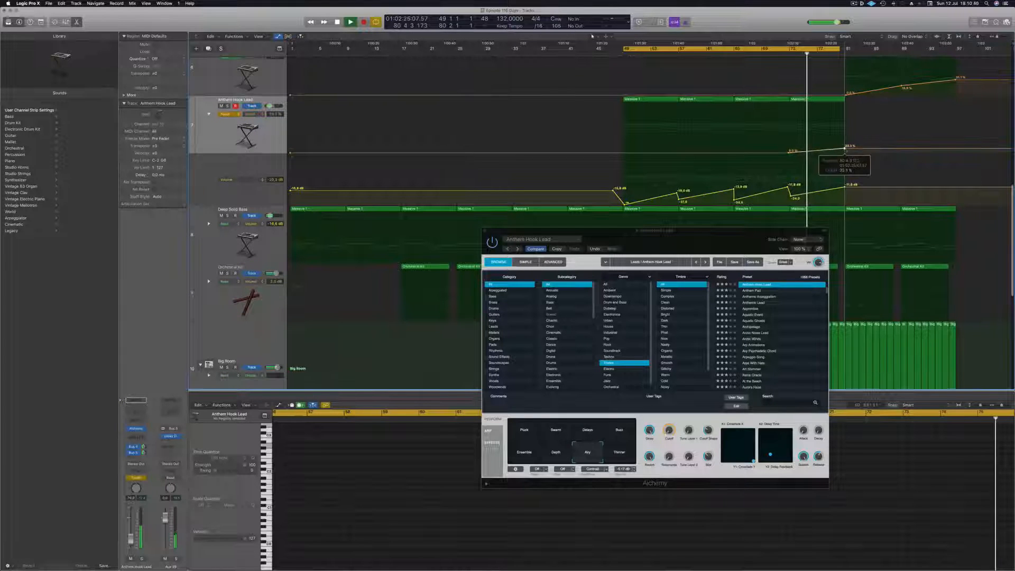
pyautogui.scroll(5, 857, 185)
pyautogui.scroll(1, 857, 185)
pyautogui.click(481, 233)
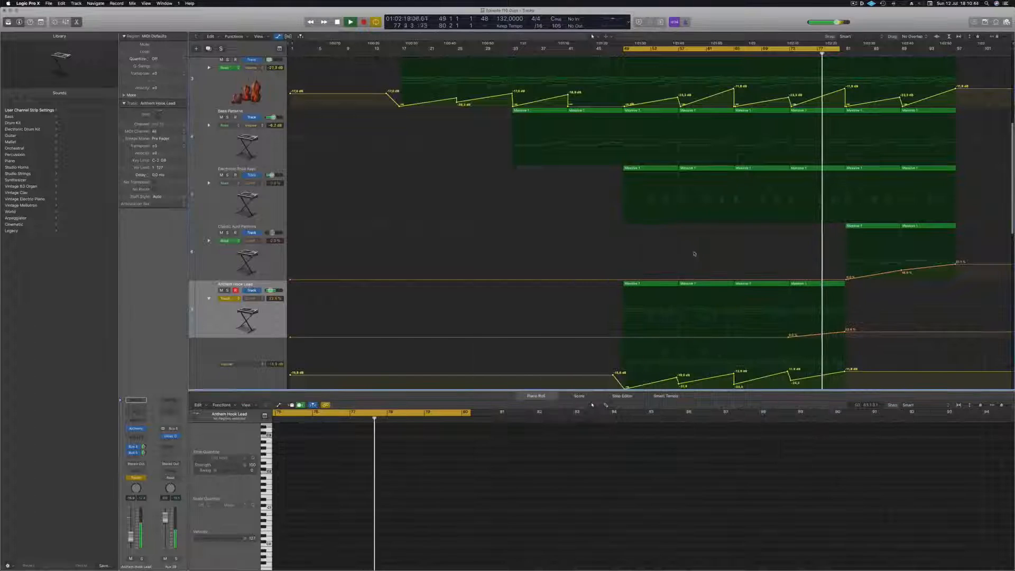
# Copy the last two lead regions with their automation to bar 81 and extend the cycle range to bar 97
pyautogui.moveTo(864, 288); pyautogui.dragTo(795, 285)
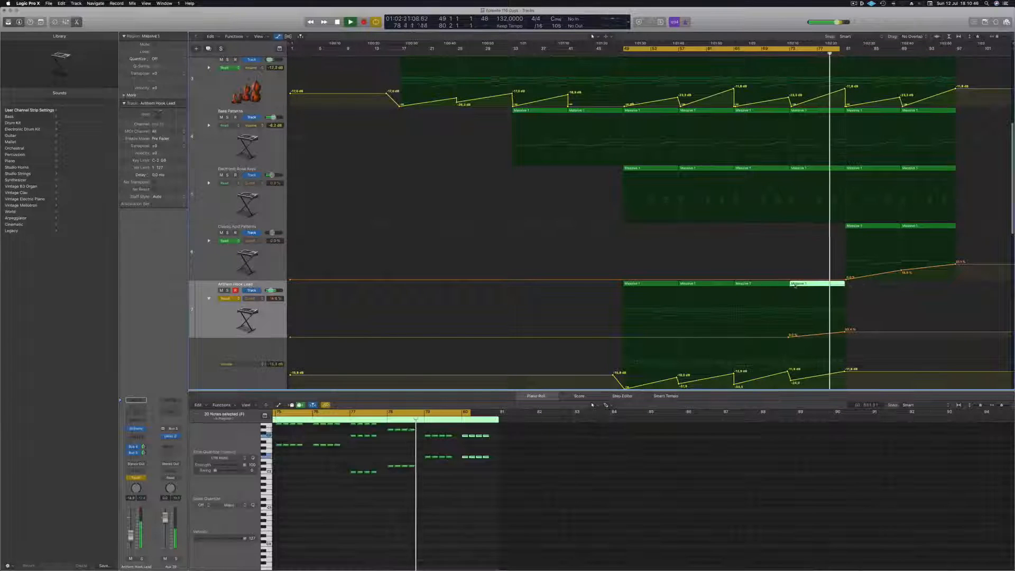
pyautogui.moveTo(863, 286)
pyautogui.mouseDown()
pyautogui.moveTo(767, 285)
pyautogui.moveTo(876, 291)
pyautogui.mouseUp()
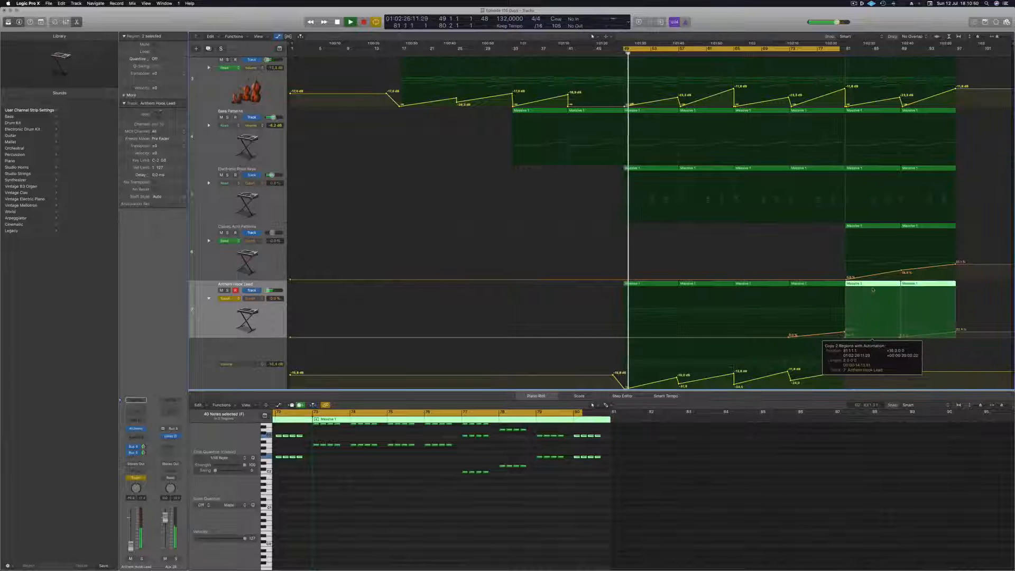
pyautogui.scroll(-3, 834, 294)
pyautogui.click(789, 53)
pyautogui.moveTo(841, 50); pyautogui.dragTo(954, 52)
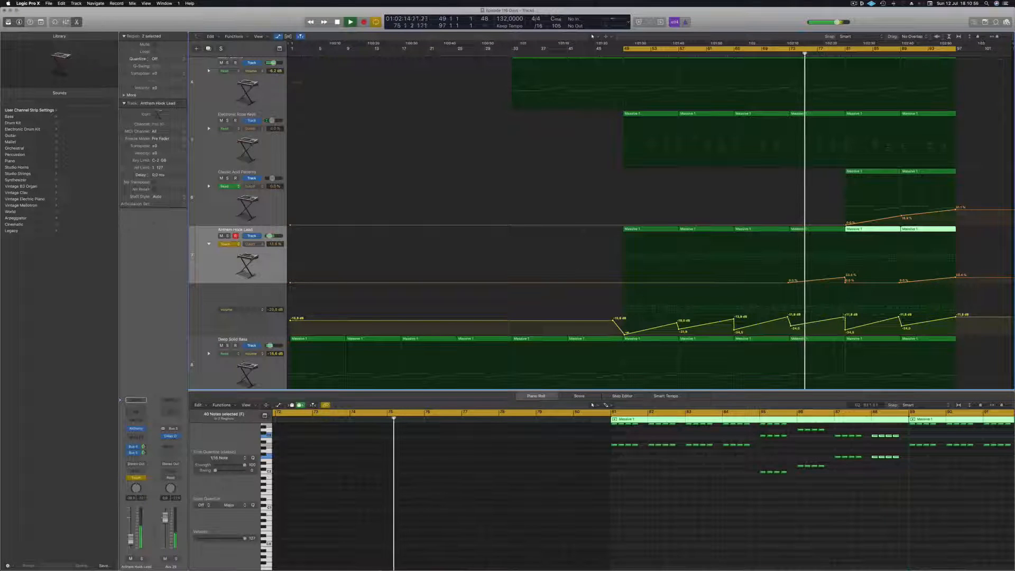
# Replace the lead's volume drop at bar 81 with one continuous rise from bar 73 to bar 89 and replay it
pyautogui.click(845, 320)
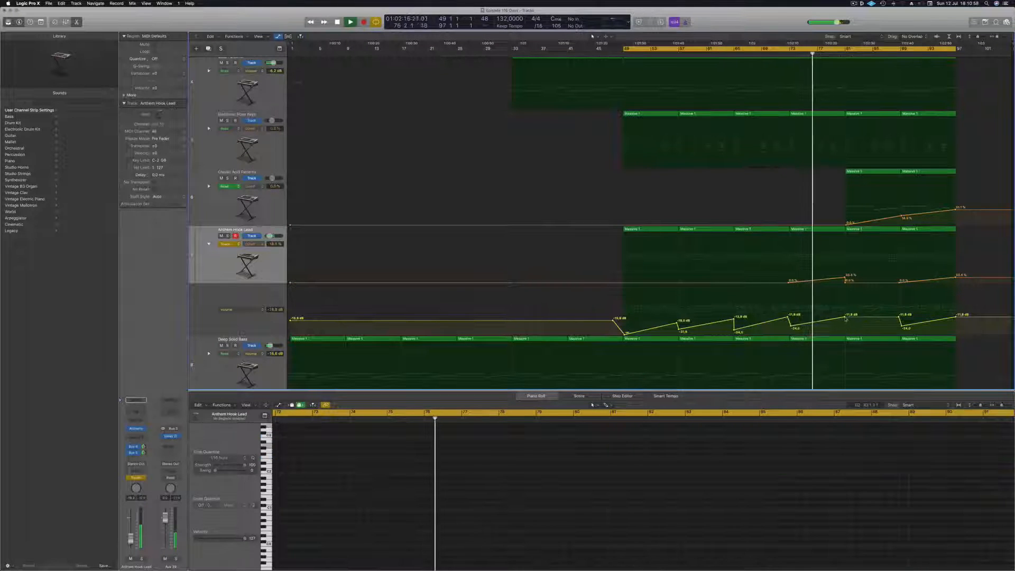
pyautogui.moveTo(845, 320); pyautogui.dragTo(844, 322)
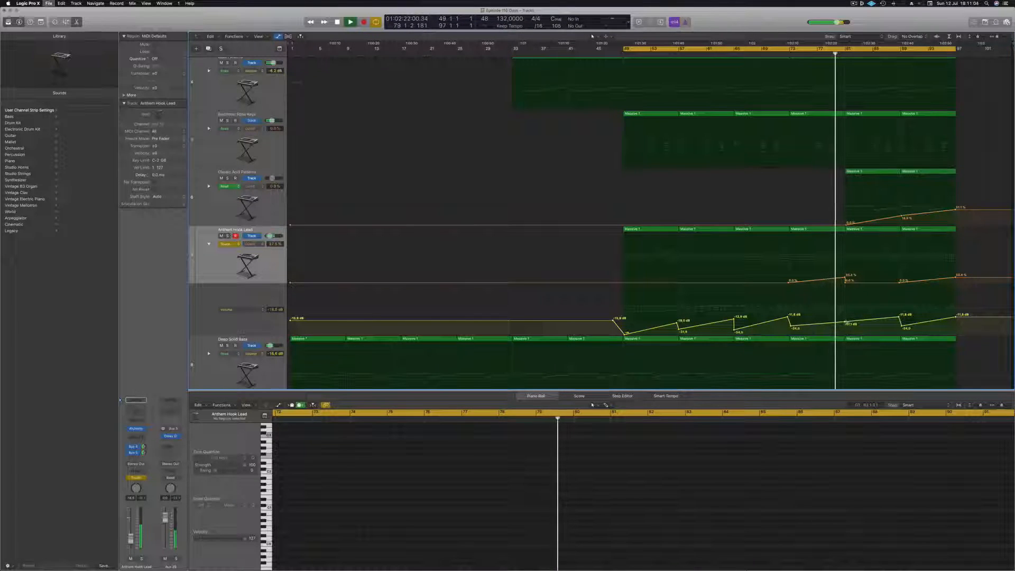
pyautogui.scroll(3, 844, 322)
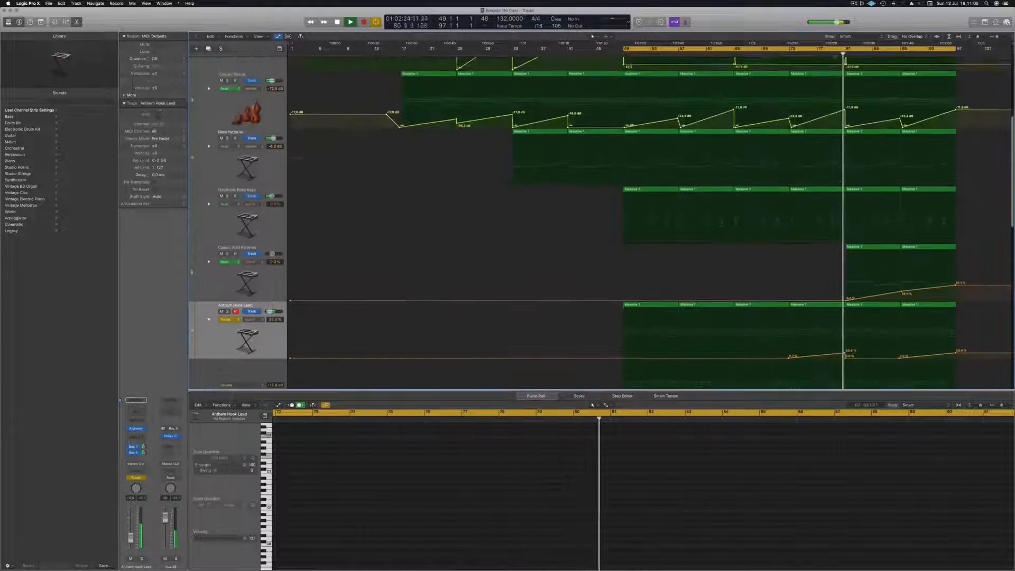
pyautogui.scroll(1, 839, 179)
pyautogui.click(784, 53)
# Remove the Session Strings' volume rise between bars 73 and 81 so they stay silent there, and save the project
pyautogui.scroll(7, 795, 128)
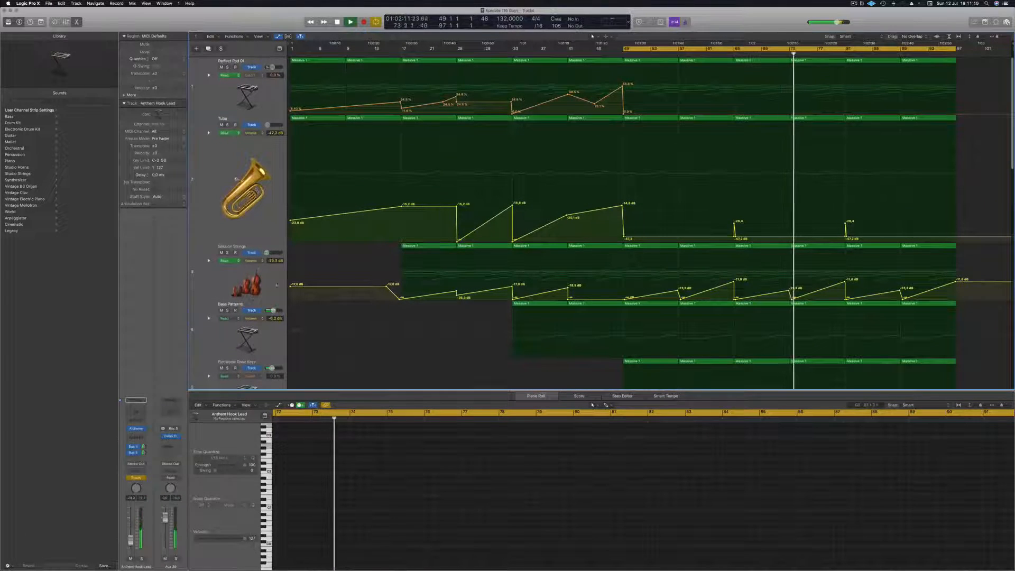
pyautogui.click(878, 253)
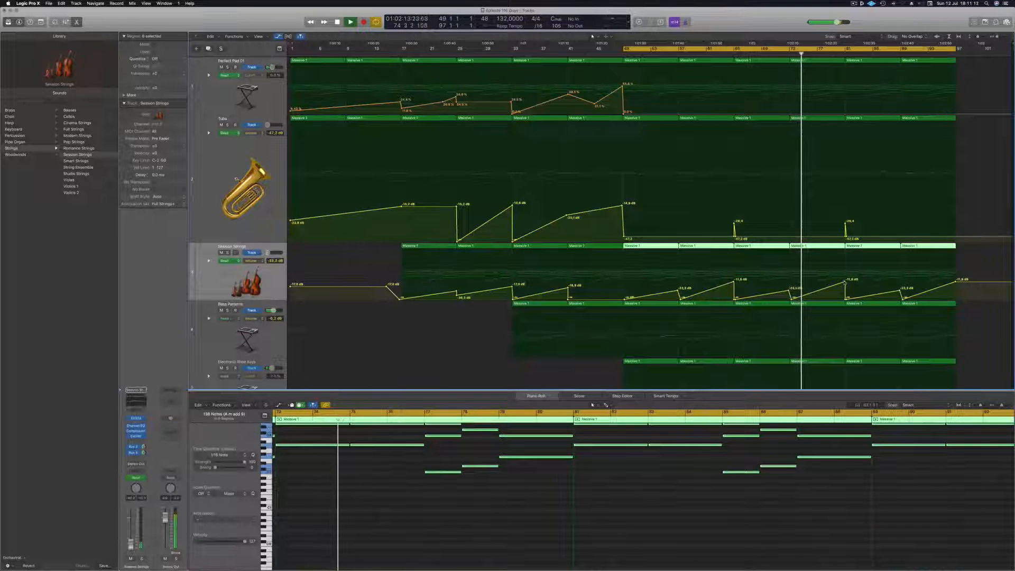
pyautogui.click(845, 286)
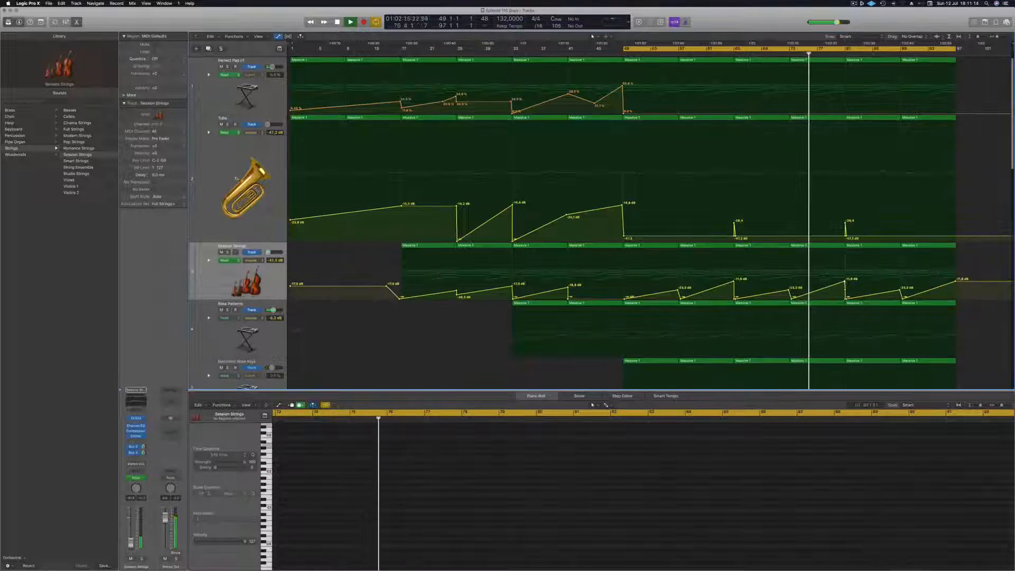
pyautogui.moveTo(844, 294); pyautogui.dragTo(844, 301)
pyautogui.press('super+s')
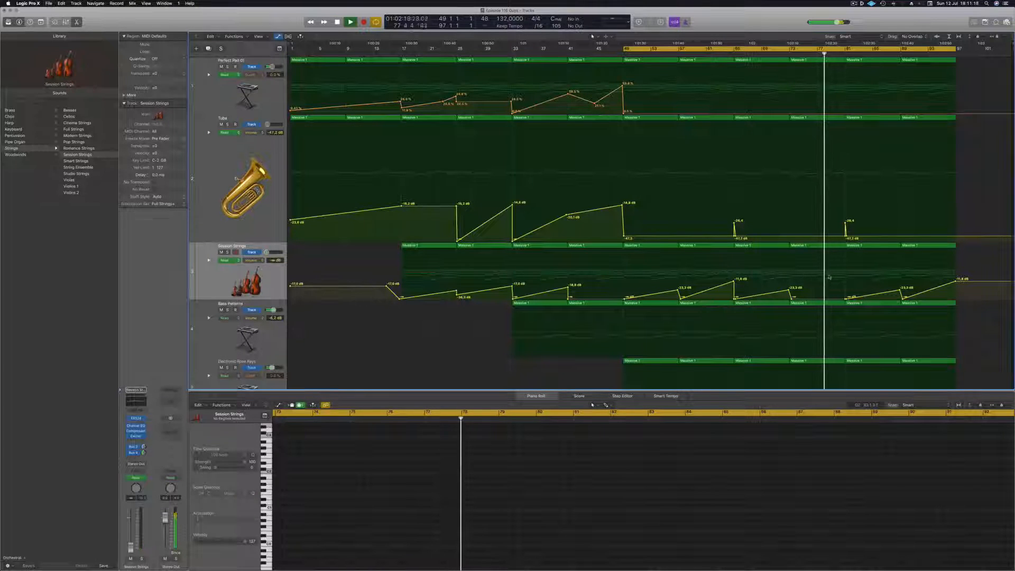
# Reshape the Tuba's volume automation into a single ramp from bar 65 to a raised peak at bar 81
pyautogui.scroll(-1, 824, 274)
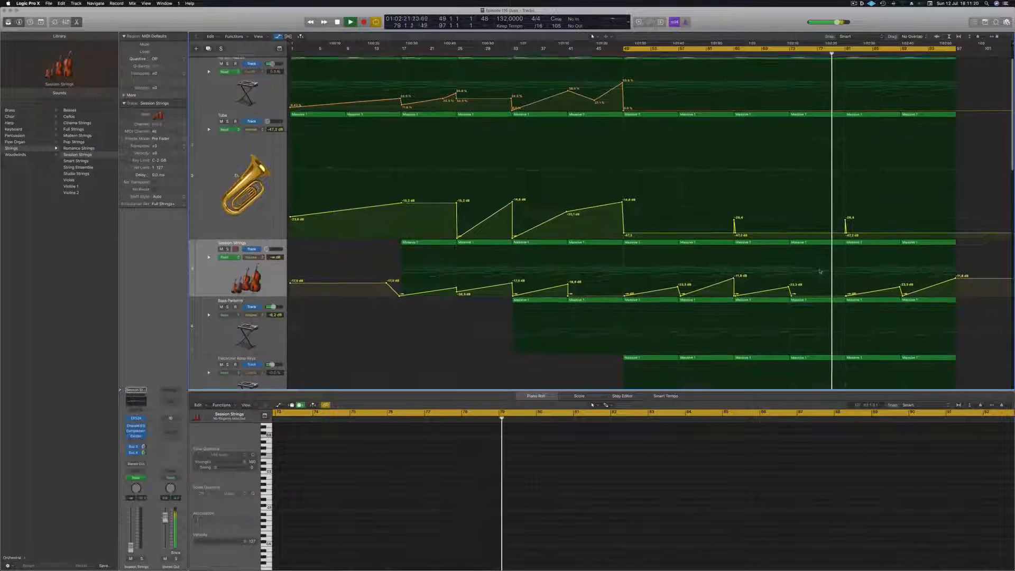
pyautogui.scroll(-3, 820, 272)
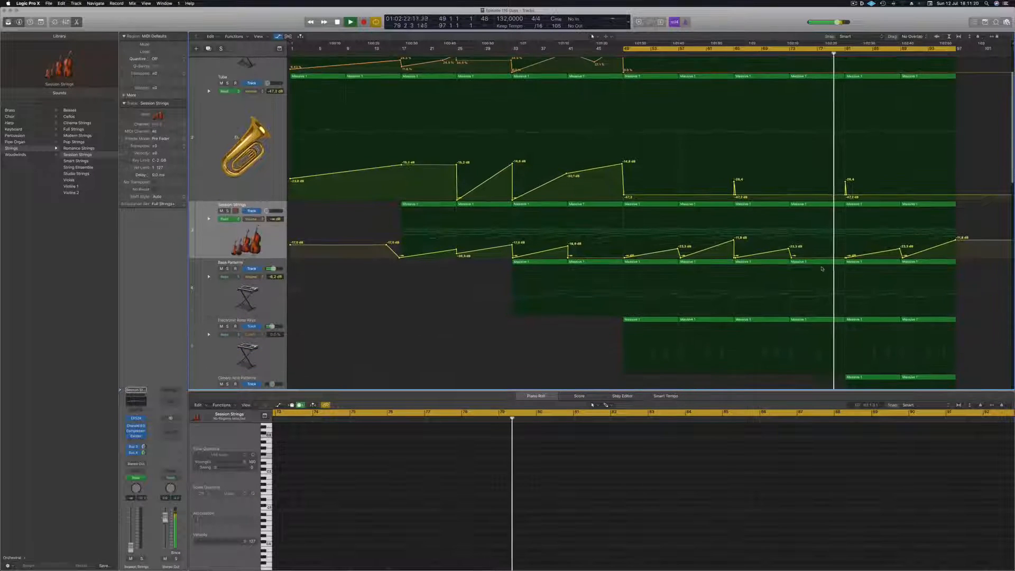
pyautogui.click(844, 195)
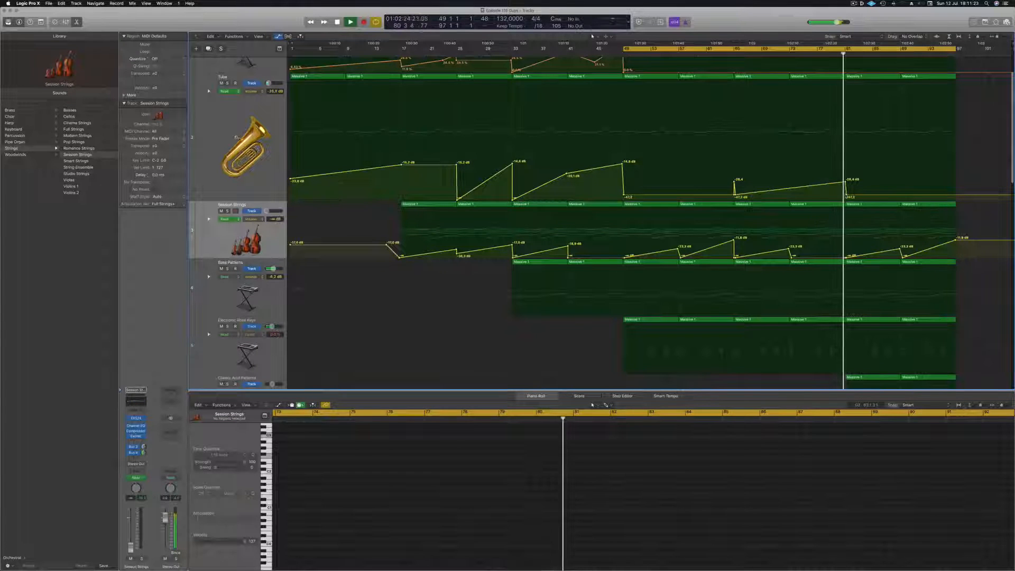
pyautogui.click(727, 53)
pyautogui.click(736, 196)
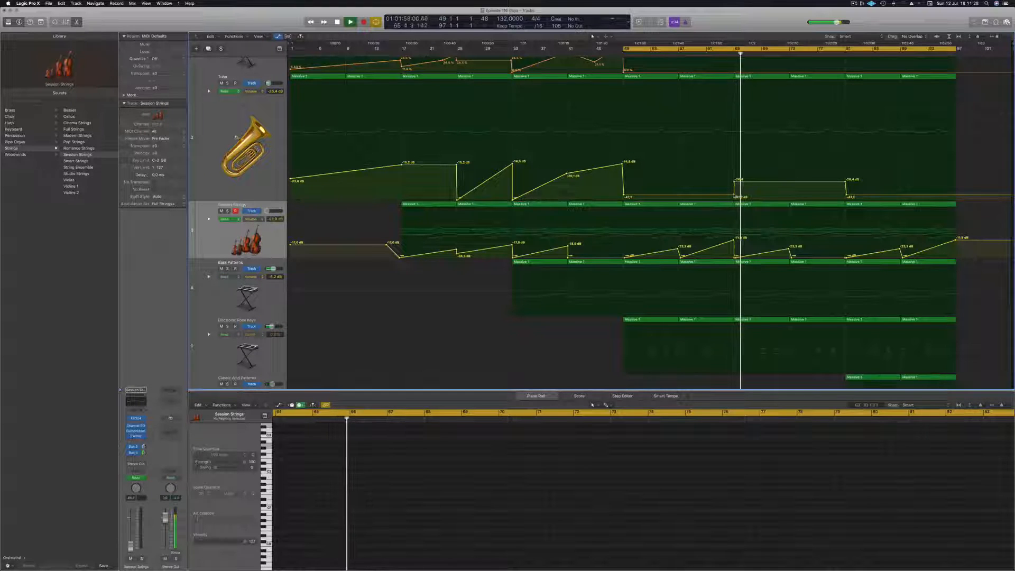
pyautogui.click(735, 180)
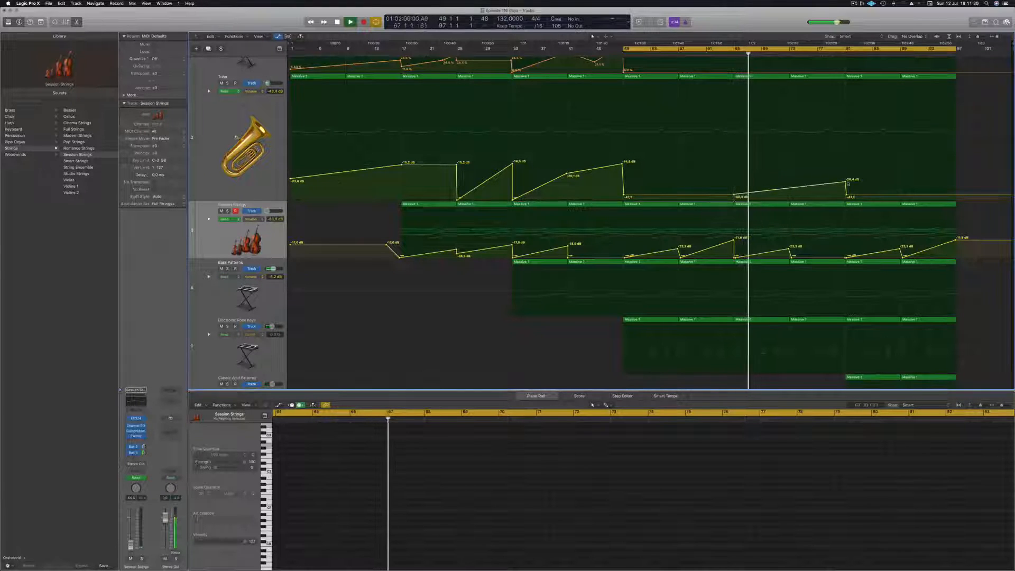
pyautogui.moveTo(845, 182); pyautogui.dragTo(845, 159)
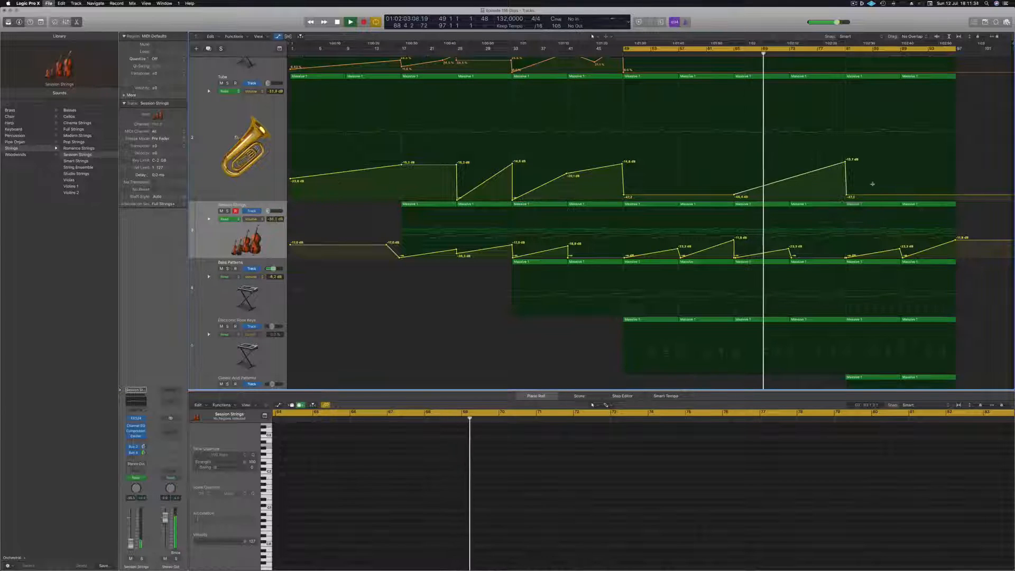
# Reduce the track heights until the whole arrangement fits in view and turn off the automation display
pyautogui.scroll(3, 767, 214)
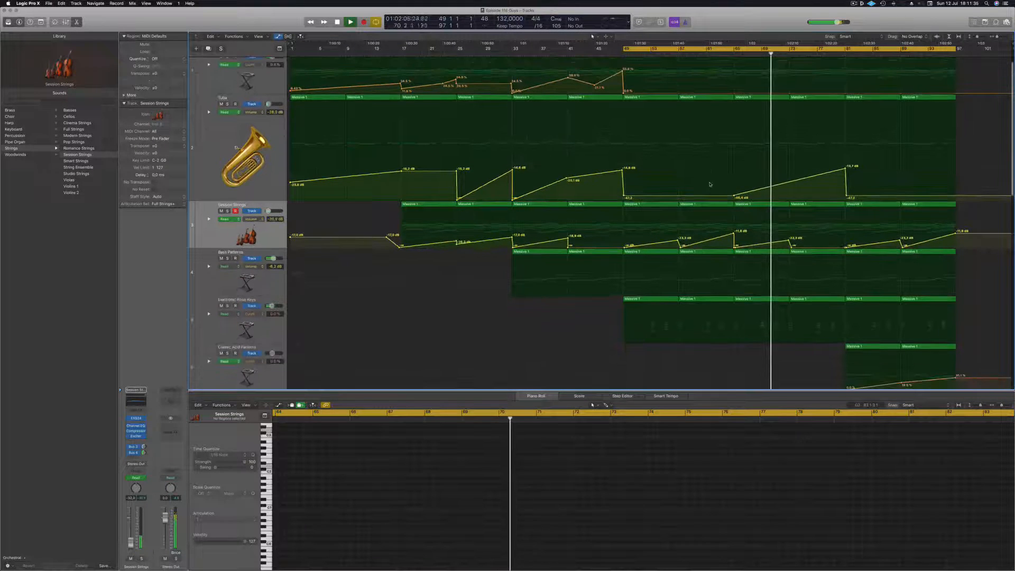
pyautogui.press('super+Up')
pyautogui.press('super+Up')
pyautogui.press('super+Up')
pyautogui.press('super+Up')
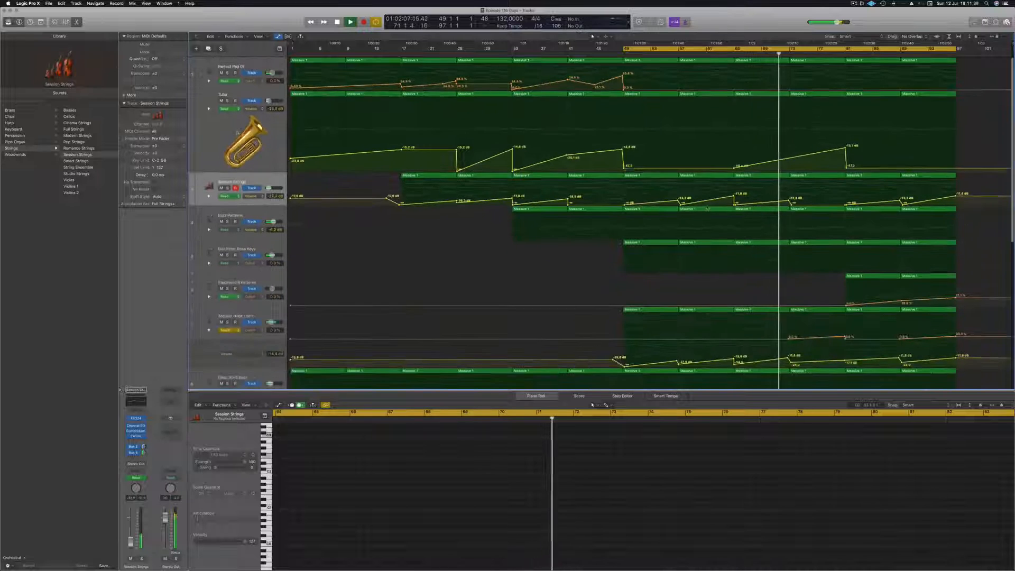
pyautogui.press('super+Up')
pyautogui.press('super+Up')
pyautogui.press('super+Up')
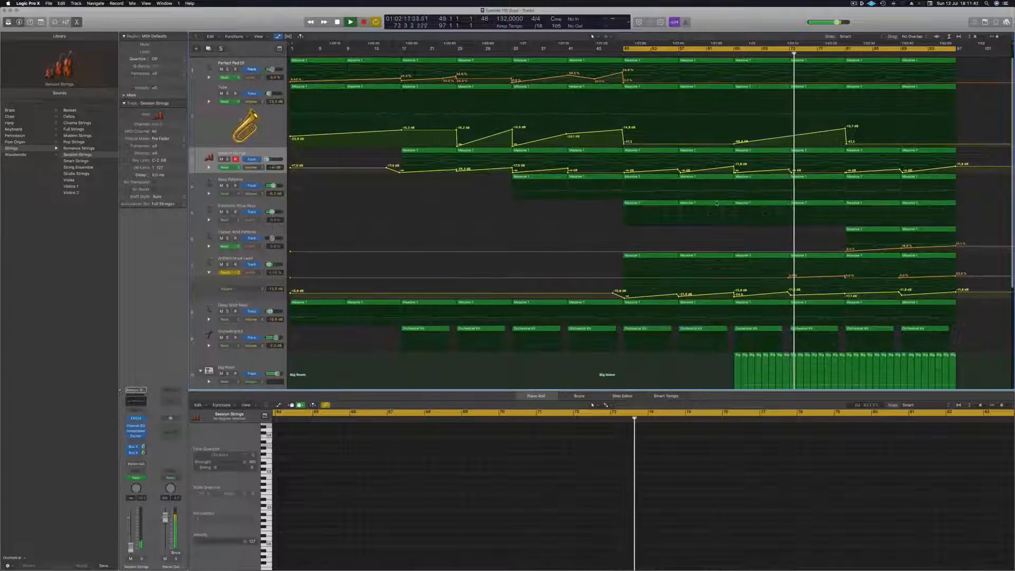
pyautogui.press('super+Up')
pyautogui.press('super+Up')
pyautogui.press('super+Up')
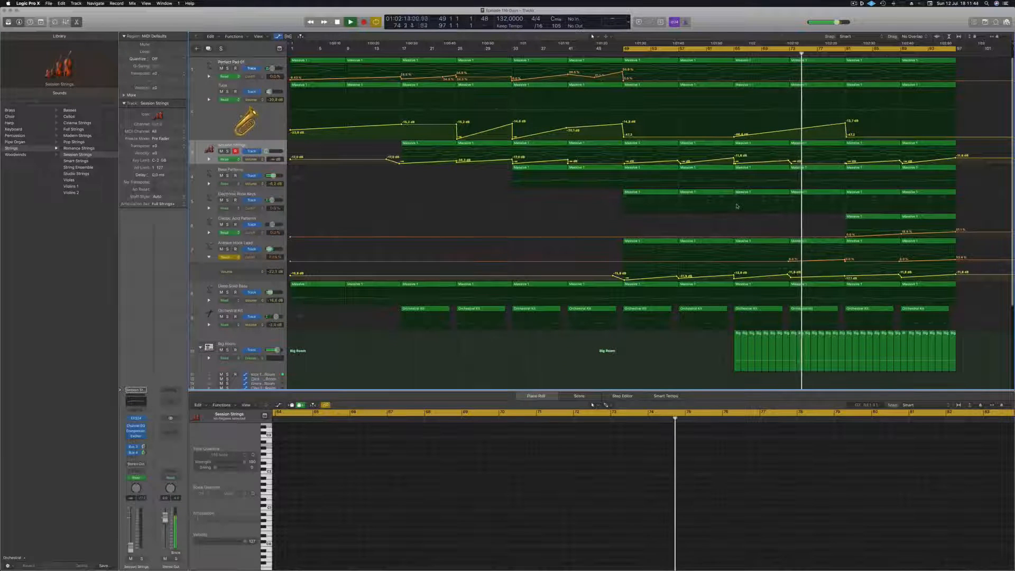
pyautogui.press('a')
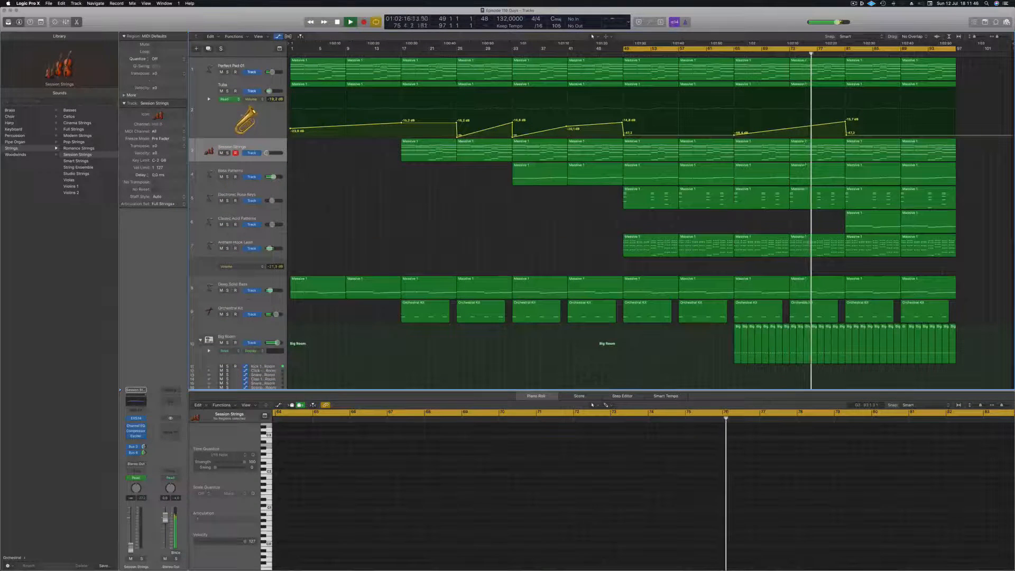
# Show the toolbar, display the Anthem Hook Lead's cutoff automation in a taller track and make it rise continuously through bar 89
pyautogui.click(819, 247)
pyautogui.click(275, 248)
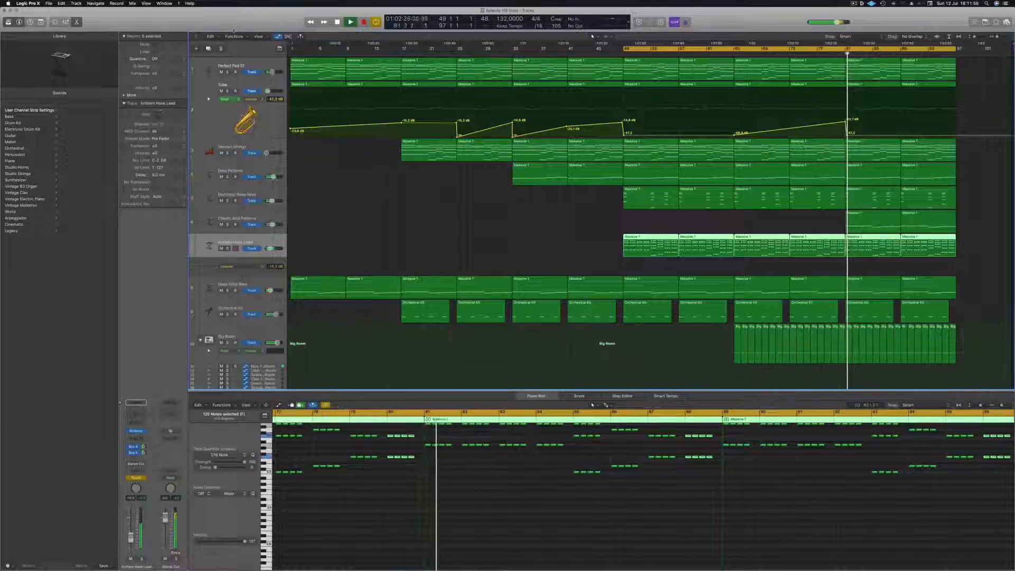
pyautogui.click(40, 22)
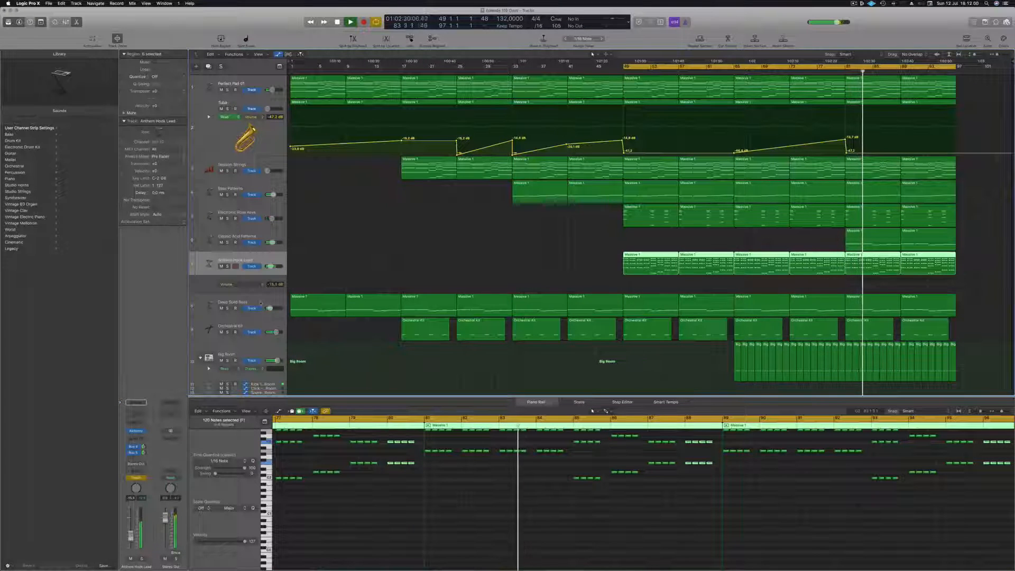
pyautogui.moveTo(253, 274); pyautogui.dragTo(252, 291)
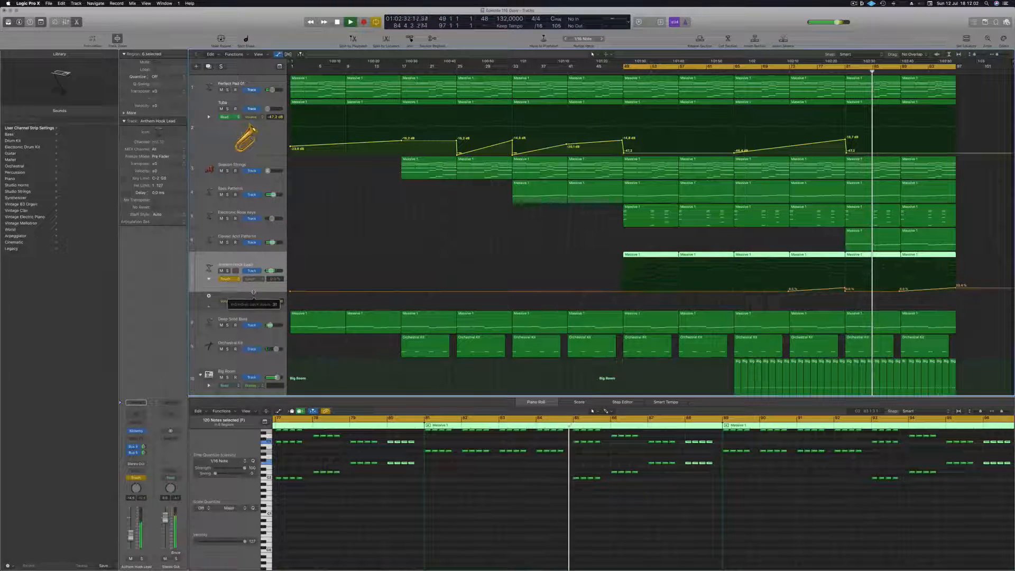
pyautogui.click(899, 289)
pyautogui.moveTo(899, 288); pyautogui.dragTo(899, 289)
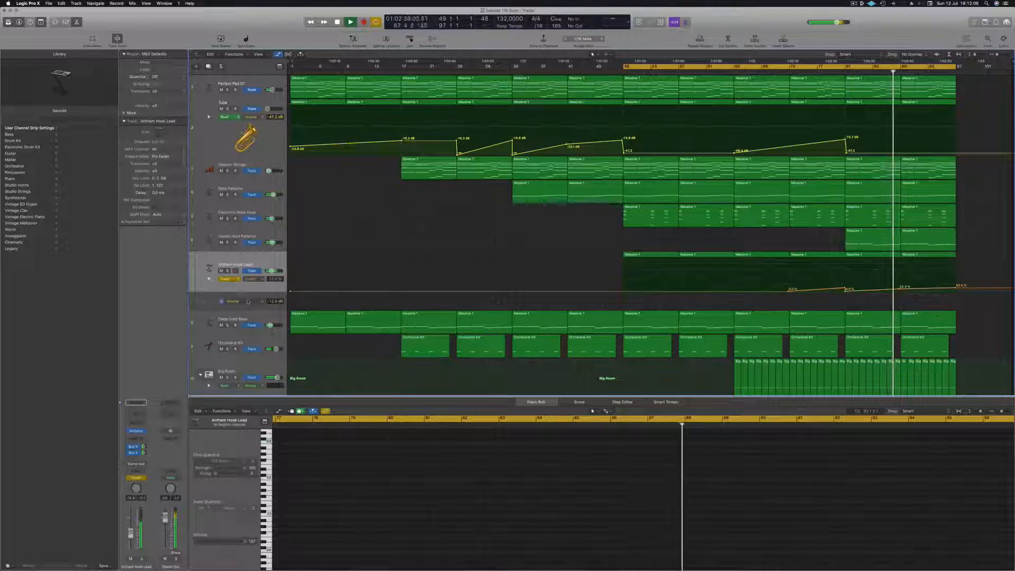
# Display the Anthem Hook Lead's volume lane below its cutoff lane, smooth the volume from bar 81 onward and lower its end point at bar 97
pyautogui.click(208, 296)
pyautogui.click(208, 278)
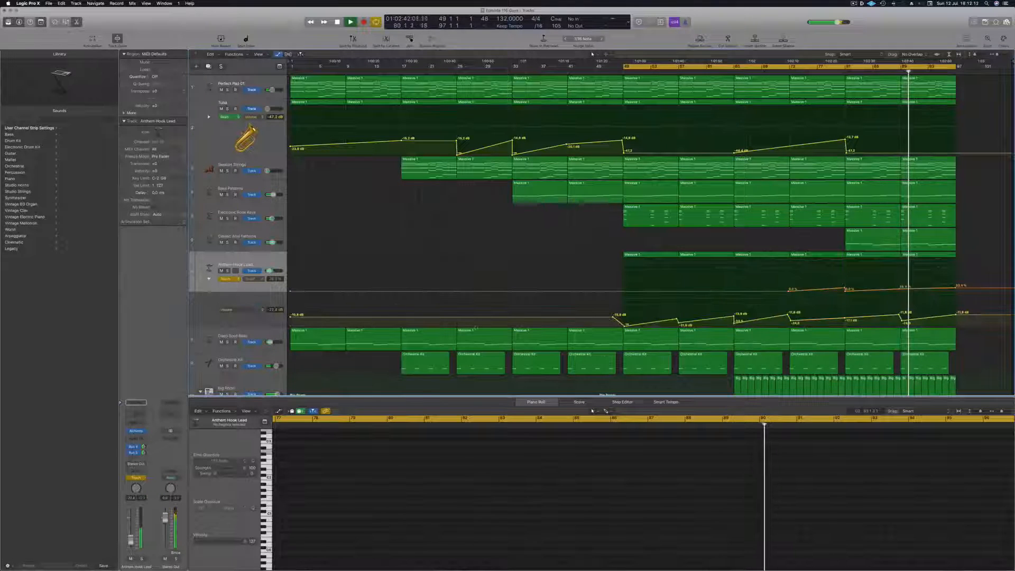
pyautogui.click(839, 70)
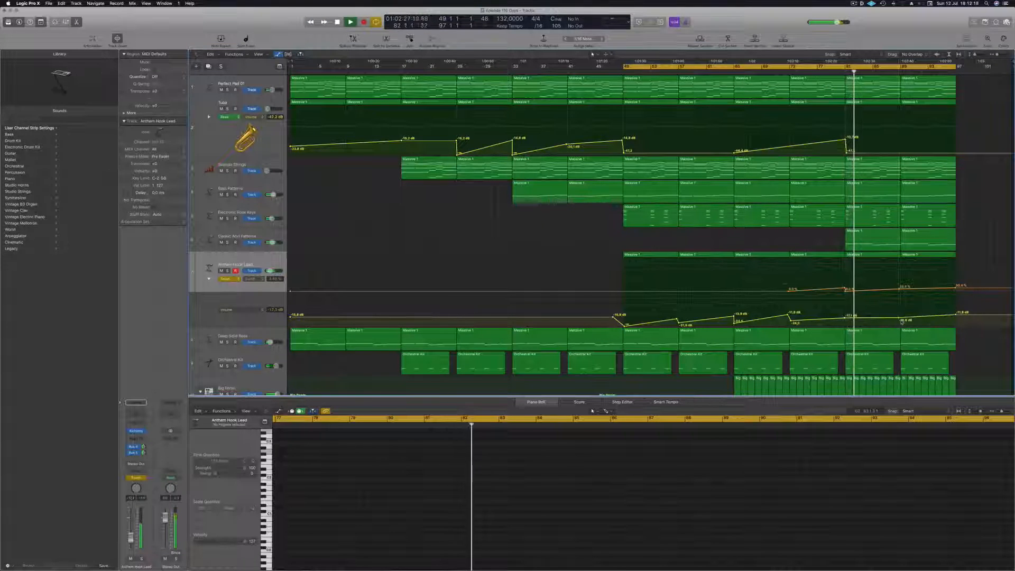
pyautogui.moveTo(955, 312); pyautogui.dragTo(955, 320)
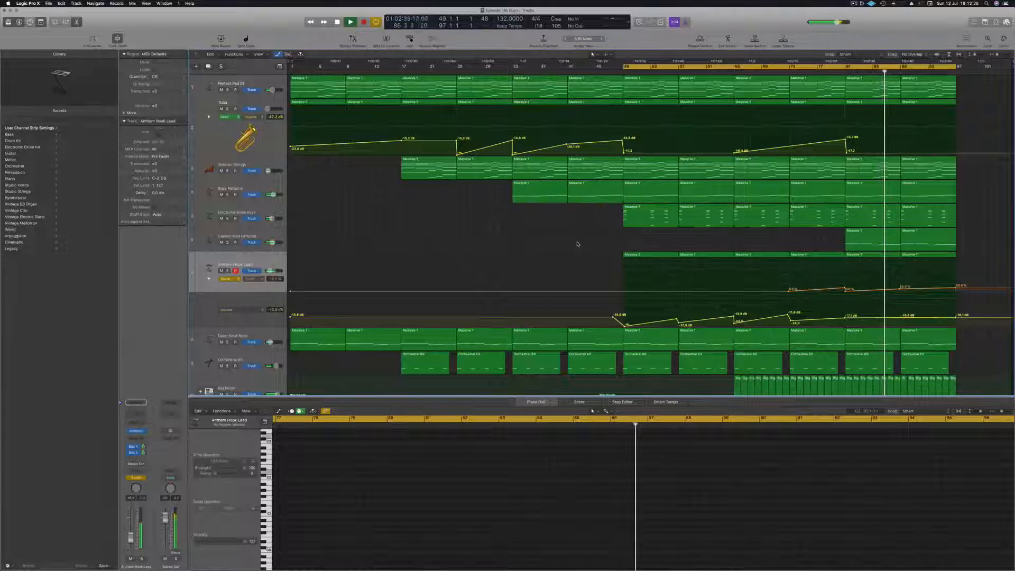
# Raise the Anthem Hook Lead's final cutoff point at bar 97 slightly to steepen the closing rise
pyautogui.scroll(-1, 575, 243)
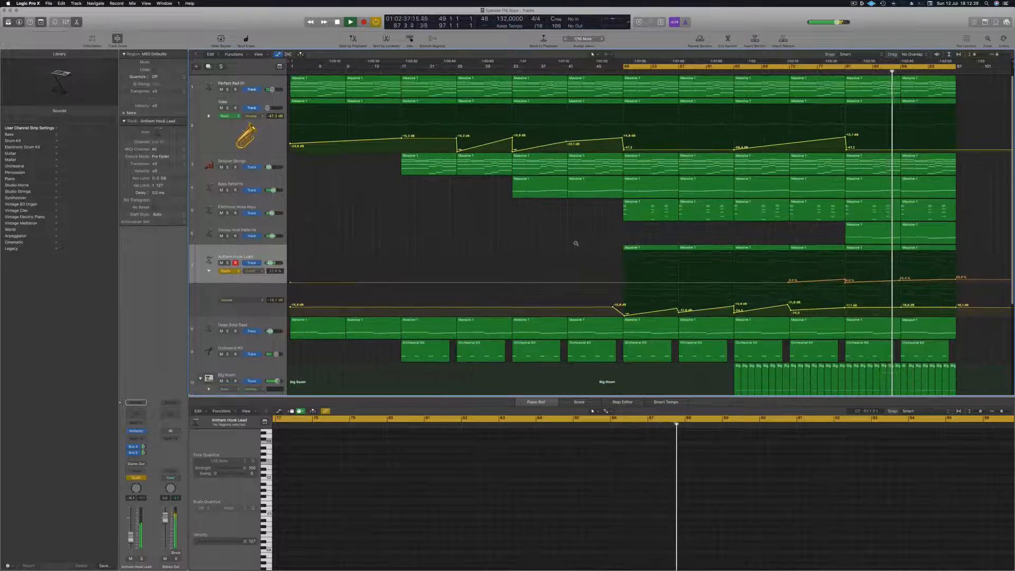
pyautogui.scroll(-1, 570, 228)
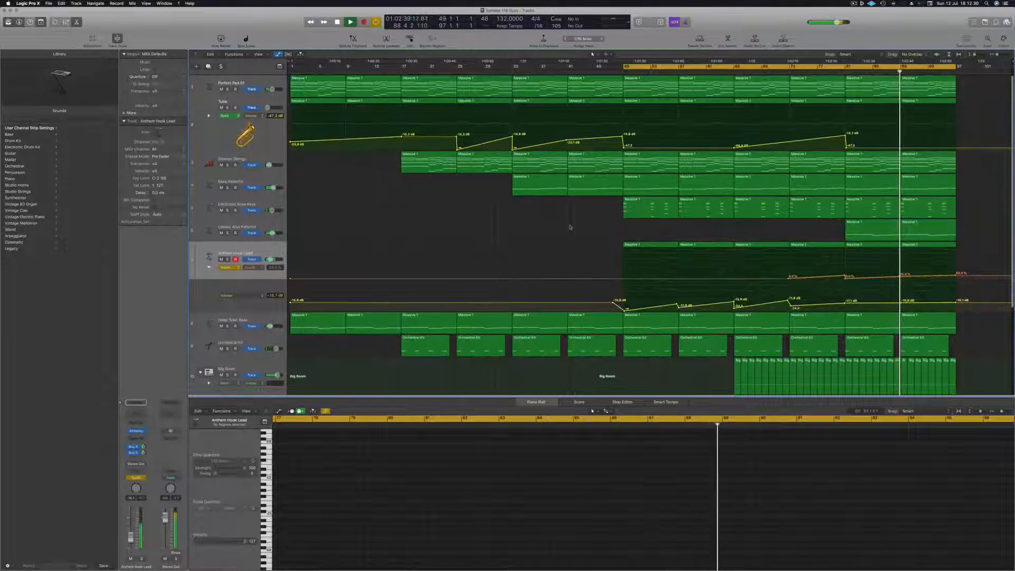
pyautogui.moveTo(957, 276); pyautogui.dragTo(956, 274)
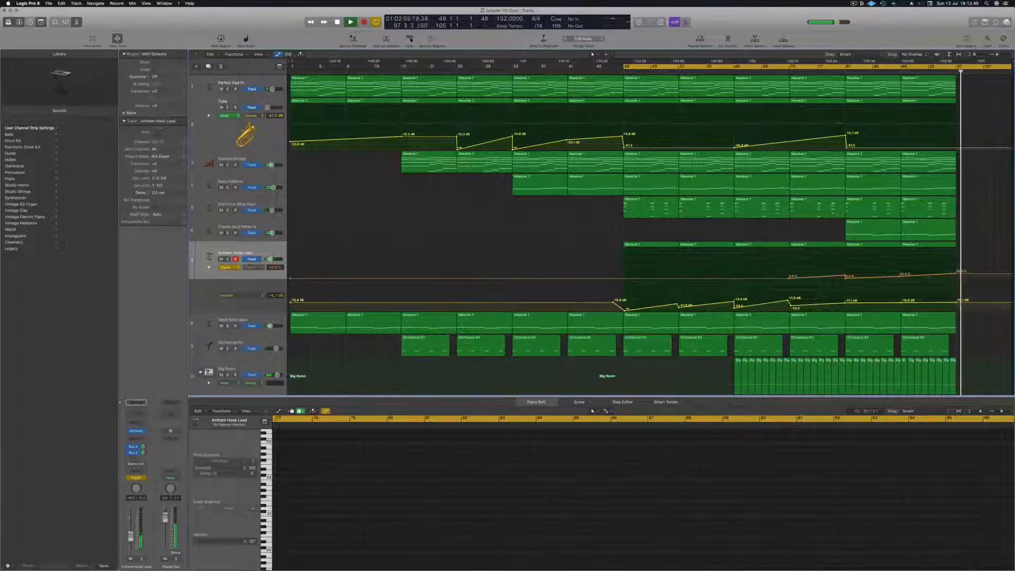
# Extend the start of the cycle range back to bar 1 and play the arrangement from the beginning
pyautogui.moveTo(623, 67); pyautogui.dragTo(288, 70)
pyautogui.press('Return')
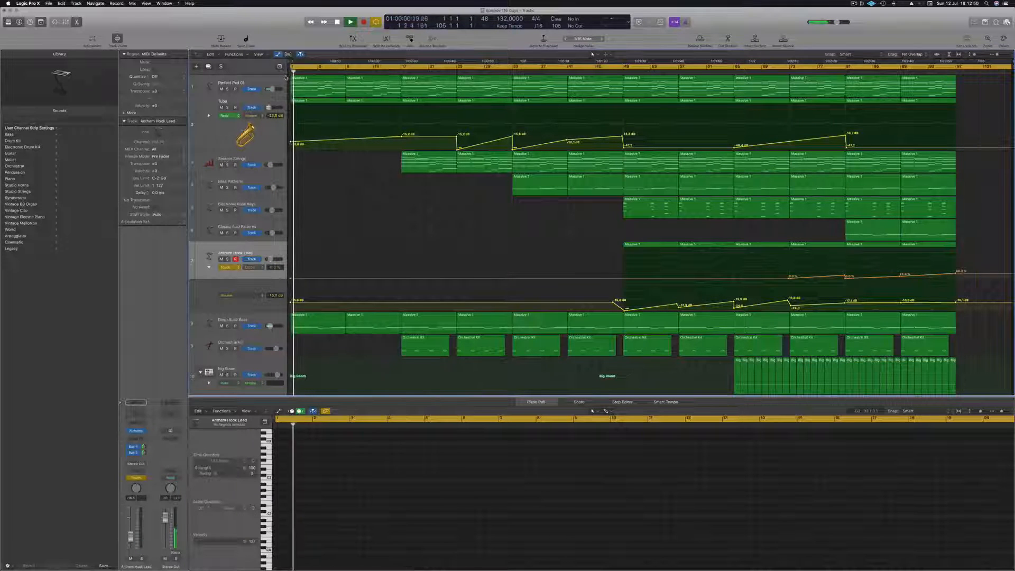